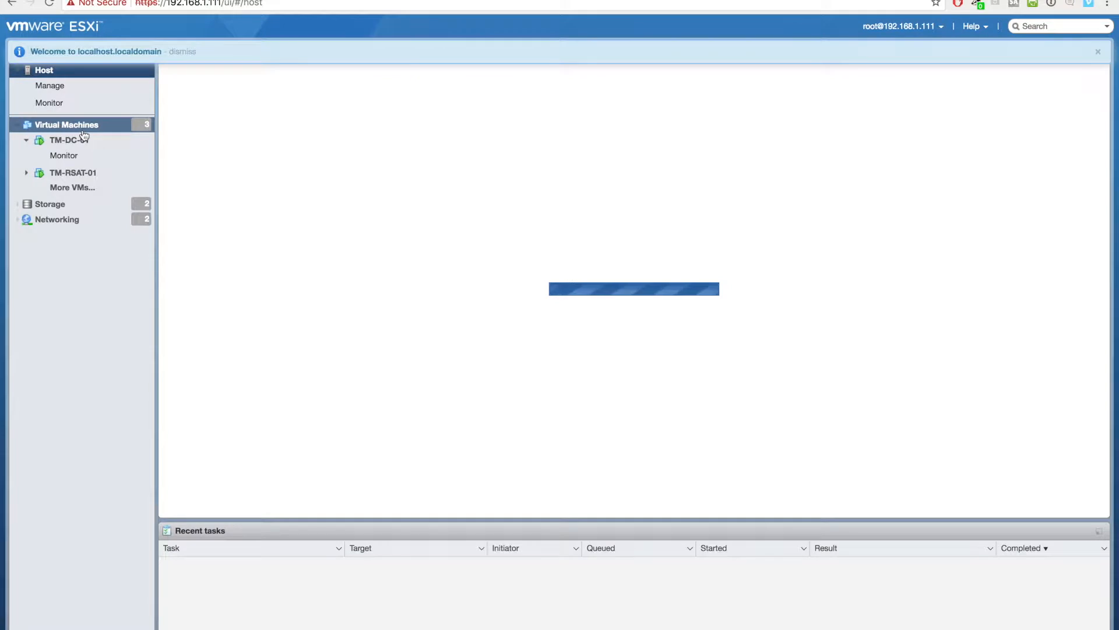
- Dismiss the banner and start a new virtual machine named TM-WSUS-01
{"action": "left_click", "coordinate": [1099, 52]}
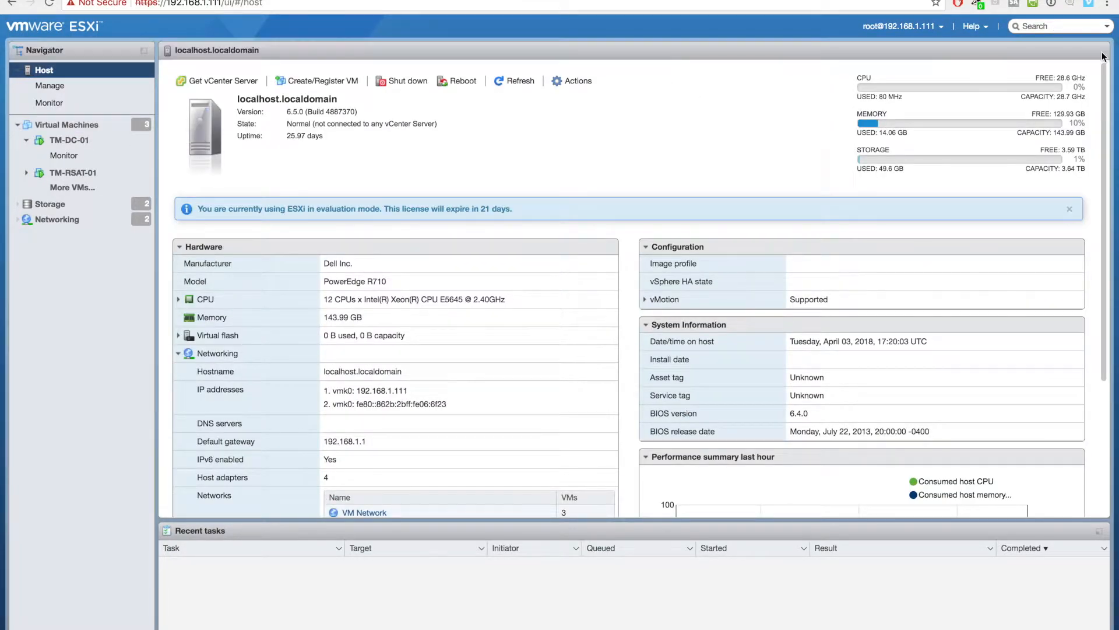
{"action": "left_click", "coordinate": [105, 126]}
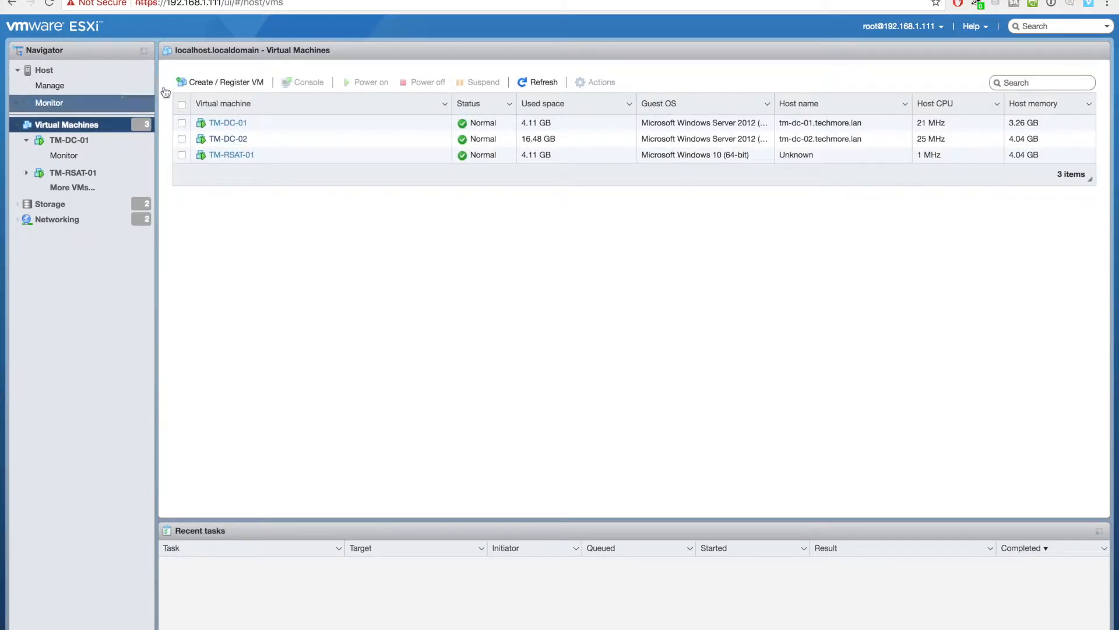
{"action": "left_click", "coordinate": [199, 84]}
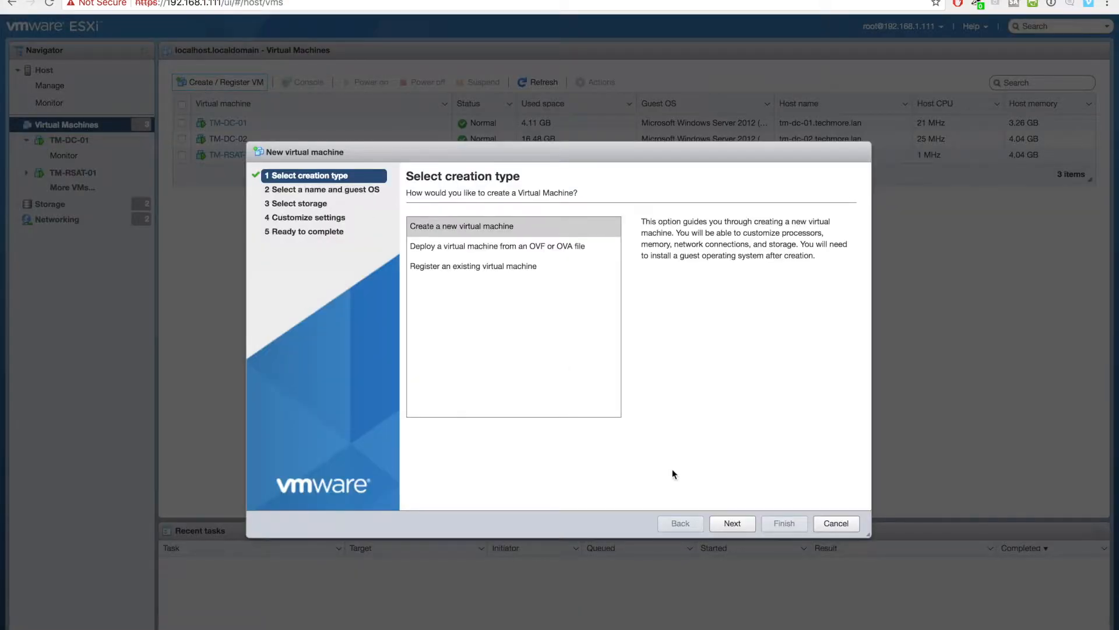
{"action": "left_click", "coordinate": [742, 523]}
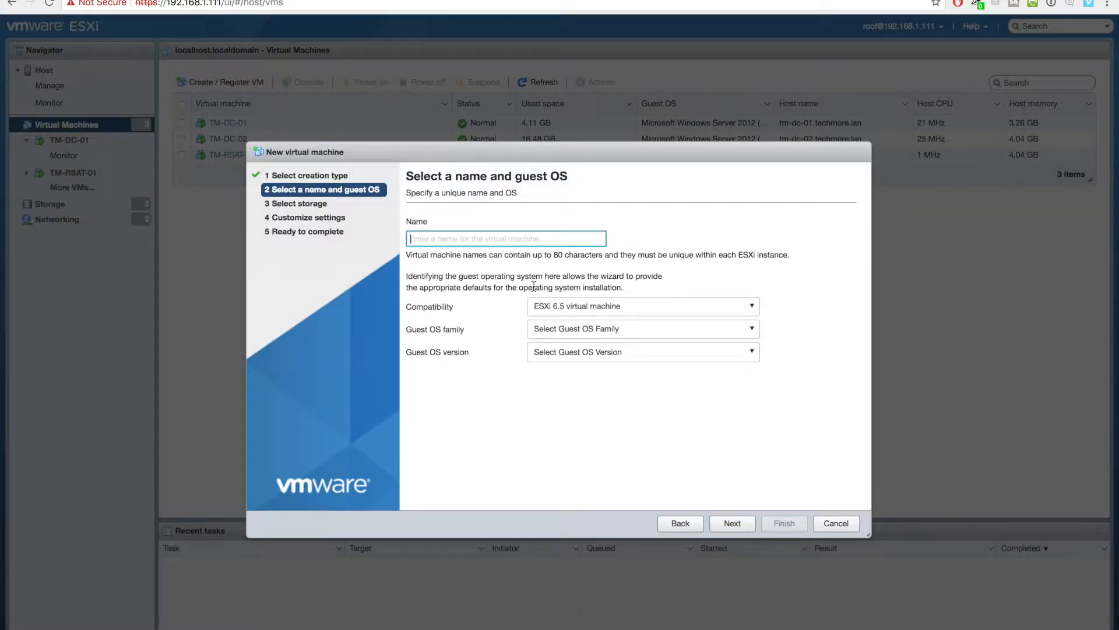
{"action": "type", "text": "T"}
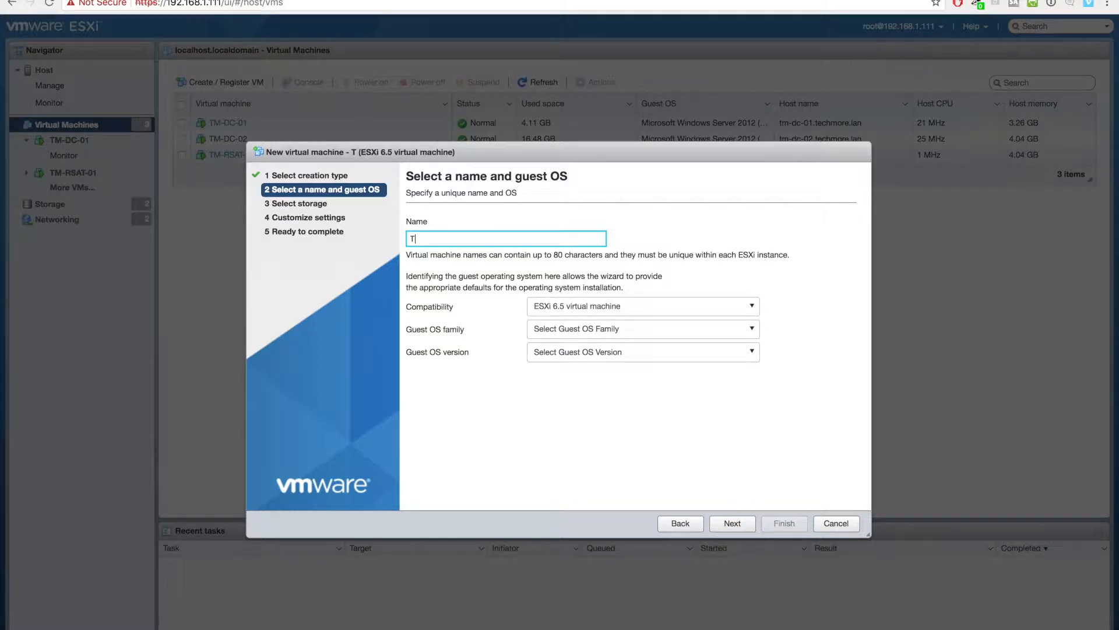
{"action": "type", "text": "M-WSUS-01"}
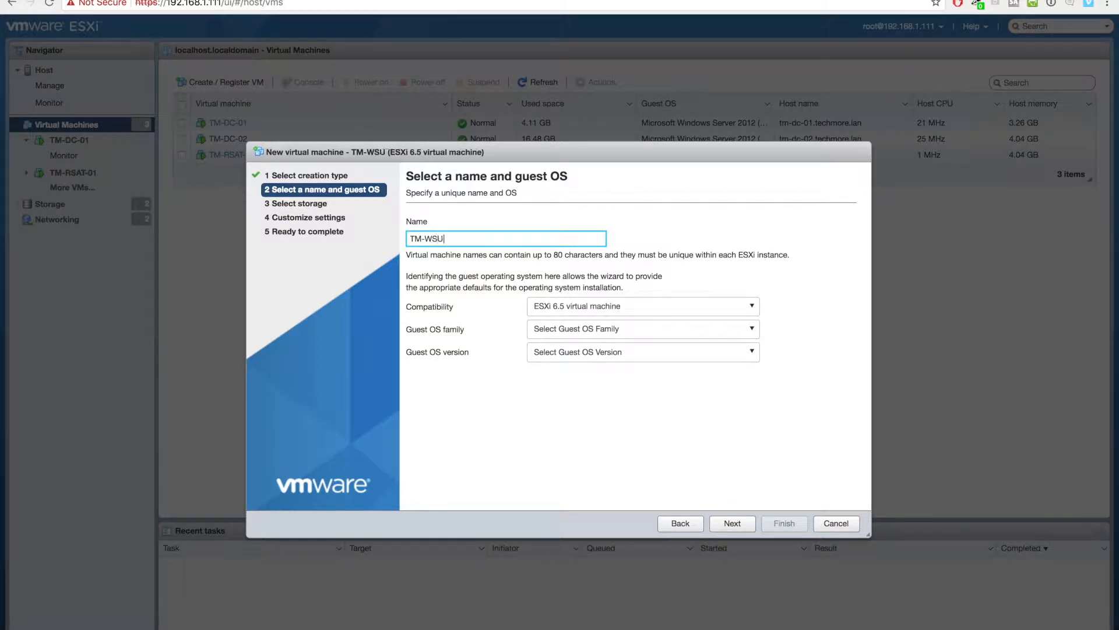
- Set the guest OS to Windows, version Windows Server 2012 (64-bit), and continue
{"action": "left_click", "coordinate": [625, 330]}
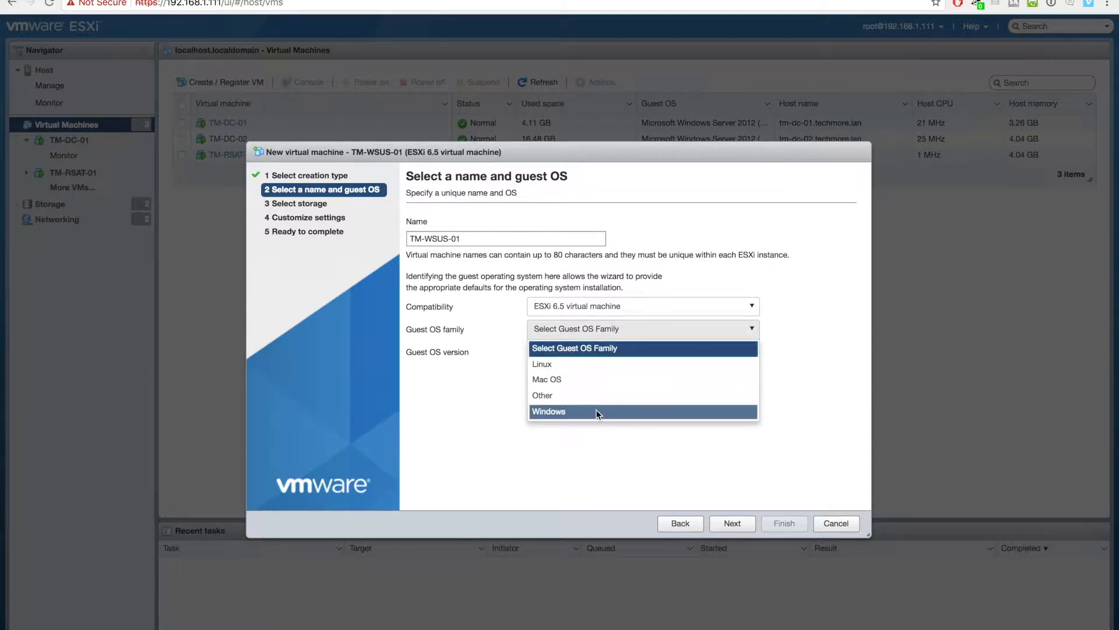
{"action": "left_click", "coordinate": [595, 409]}
{"action": "left_click", "coordinate": [626, 360]}
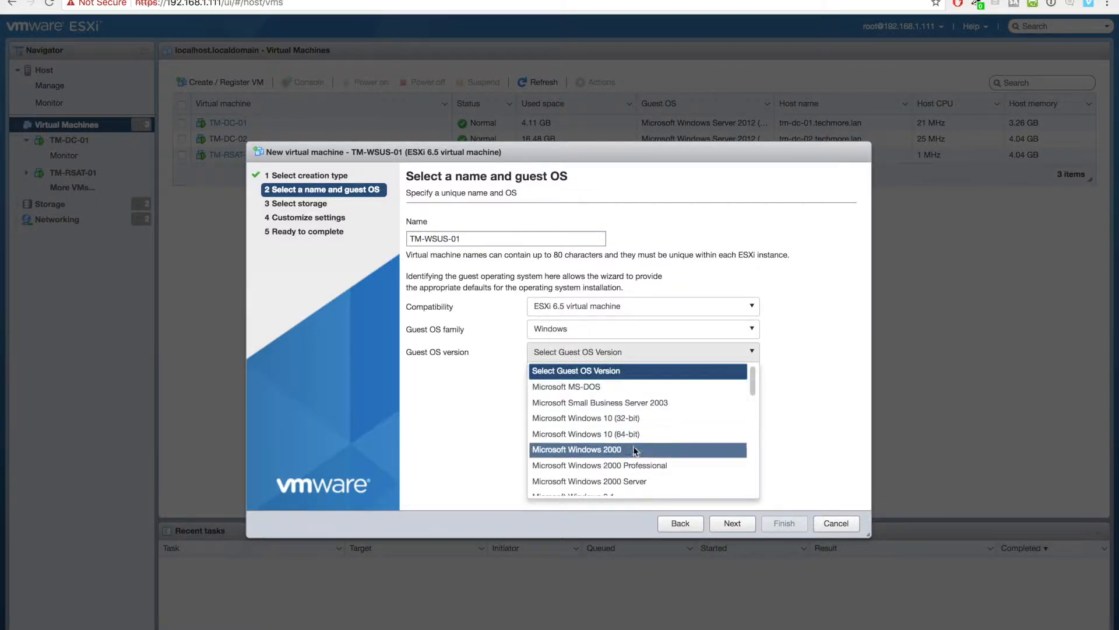
{"action": "scroll", "coordinate": [633, 446], "scroll_direction": "down", "scroll_amount": 3}
{"action": "scroll", "coordinate": [633, 446], "scroll_direction": "down", "scroll_amount": 5}
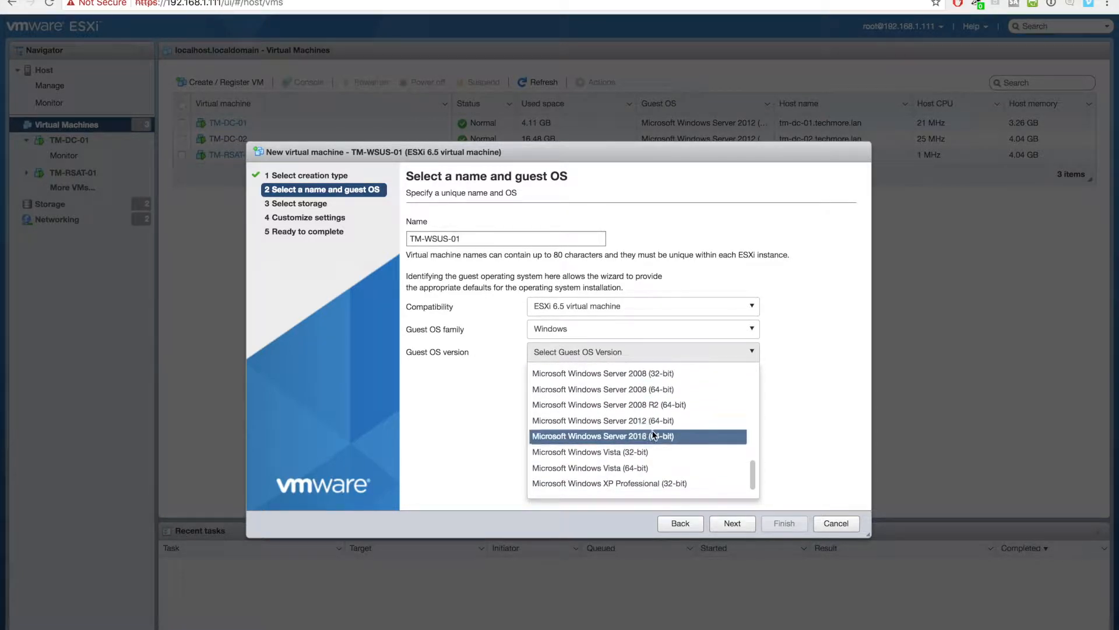
{"action": "left_click", "coordinate": [642, 425]}
{"action": "left_click", "coordinate": [731, 524]}
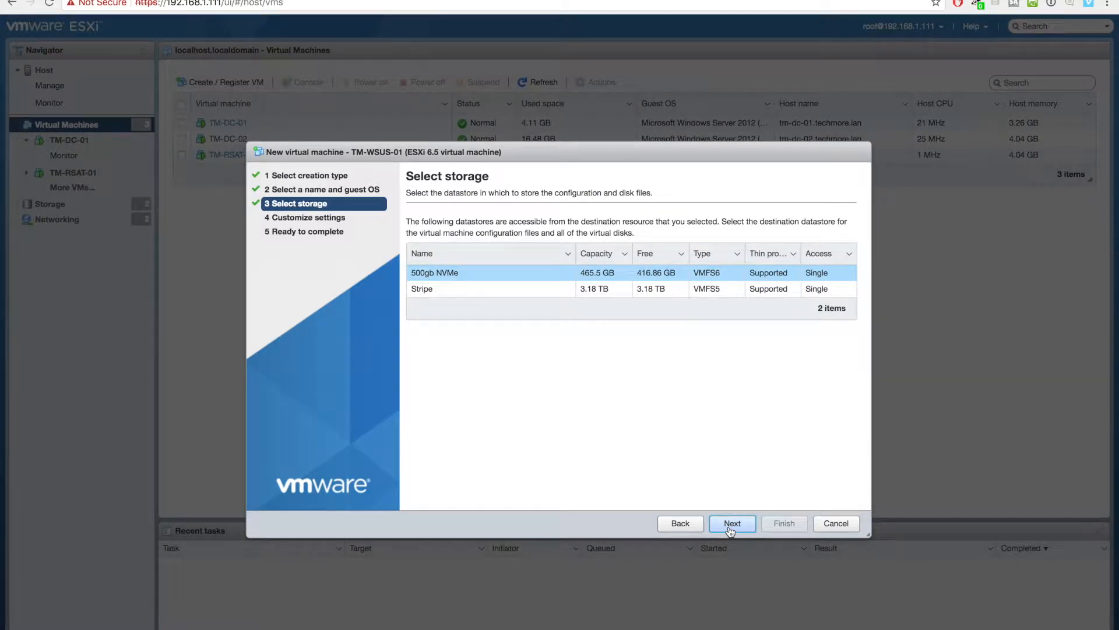
- Keep the 500gb NVMe datastore, give the VM 2 CPUs and resize Hard disk 1 to 80 GB
{"action": "left_click", "coordinate": [733, 525]}
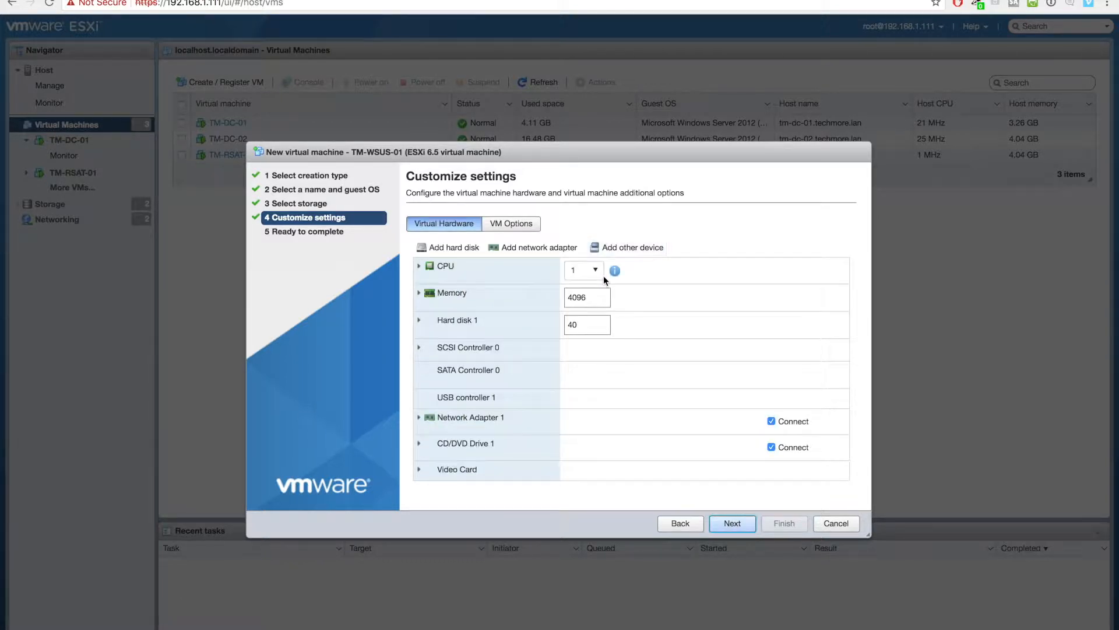
{"action": "left_click", "coordinate": [599, 272]}
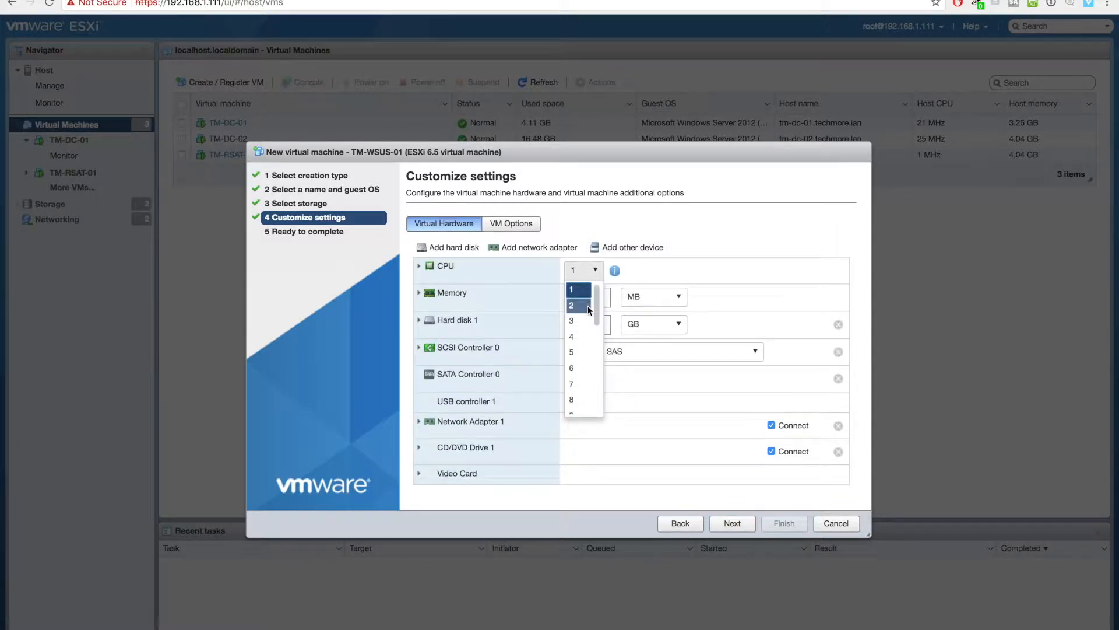
{"action": "left_click", "coordinate": [578, 305]}
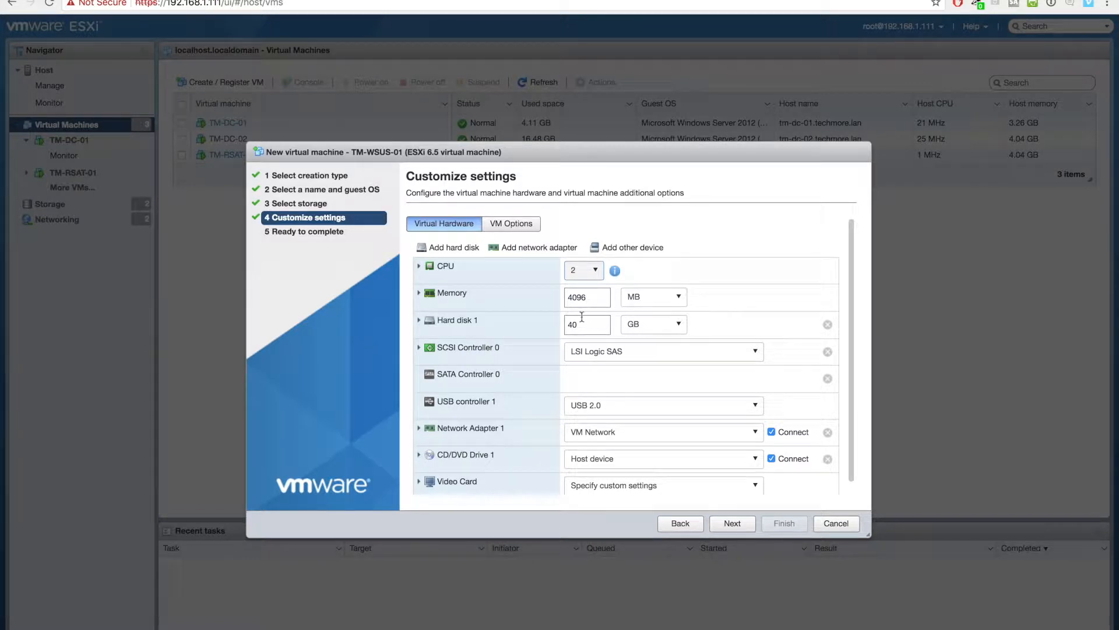
{"action": "double_click", "coordinate": [582, 323]}
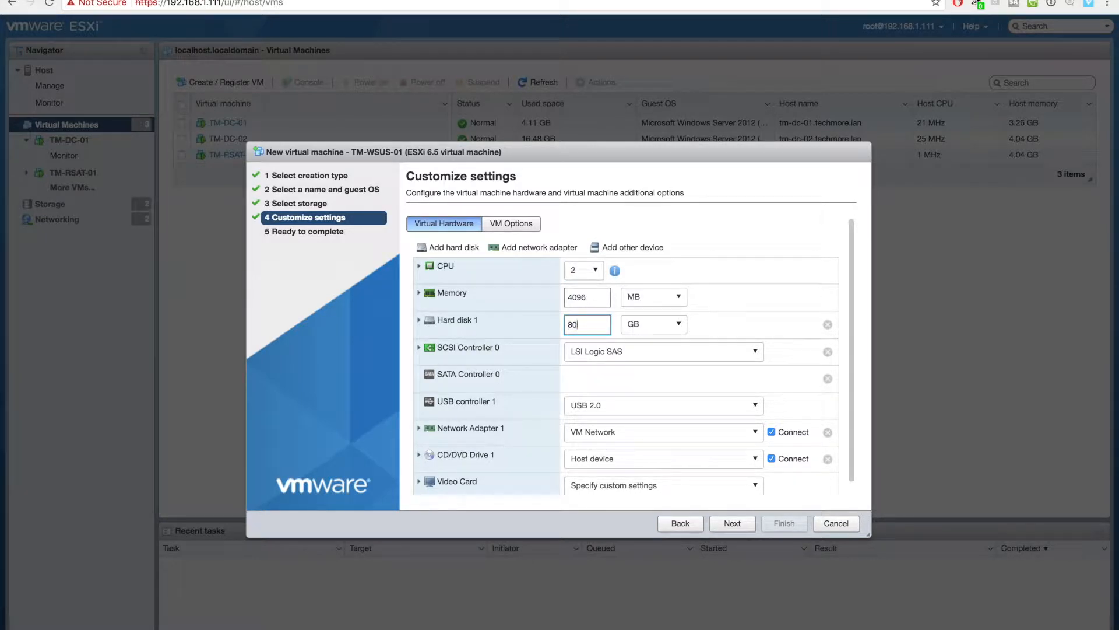
- Mount 2012-R2.iso as a Datastore ISO file on the CD/DVD drive and continue
{"action": "left_click", "coordinate": [667, 460]}
{"action": "left_click", "coordinate": [668, 460]}
{"action": "left_click", "coordinate": [652, 495]}
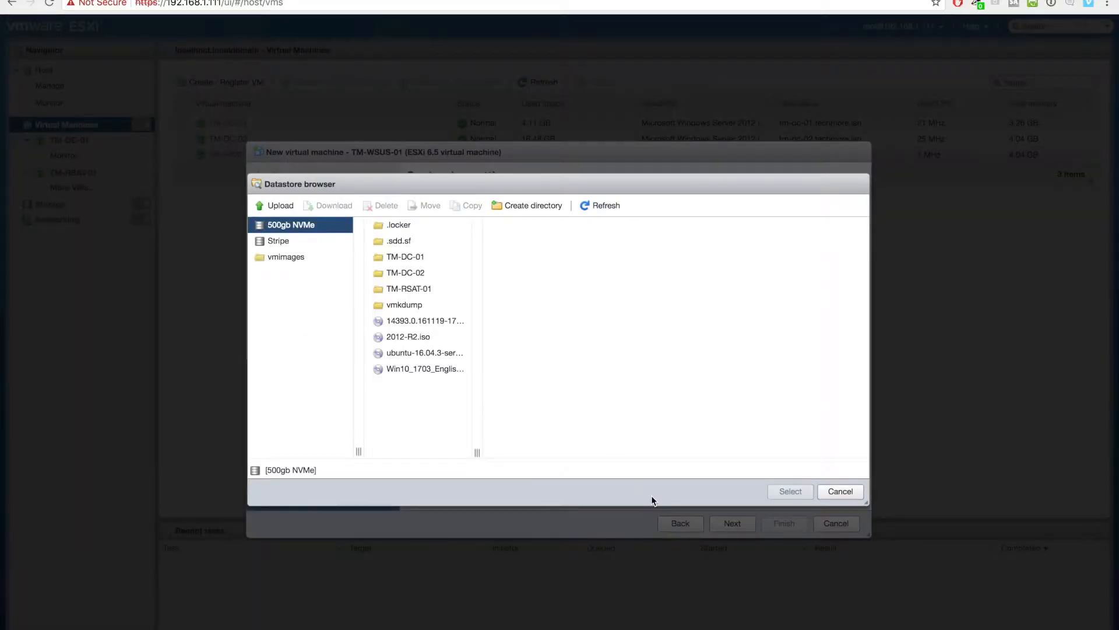
{"action": "left_click", "coordinate": [418, 337]}
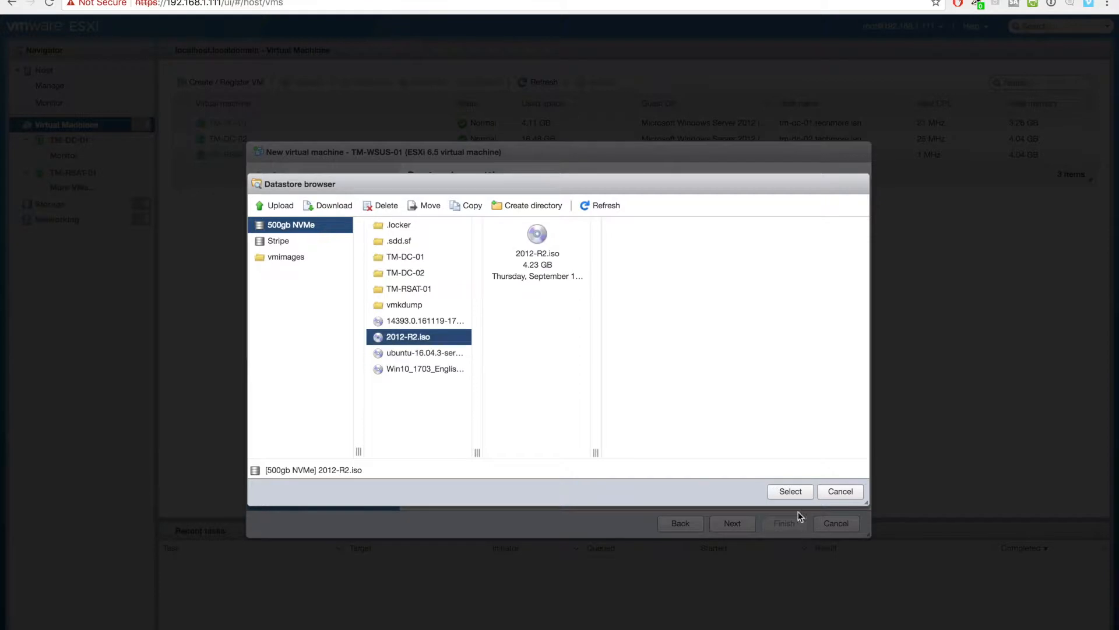
{"action": "left_click", "coordinate": [790, 491]}
{"action": "left_click", "coordinate": [736, 523]}
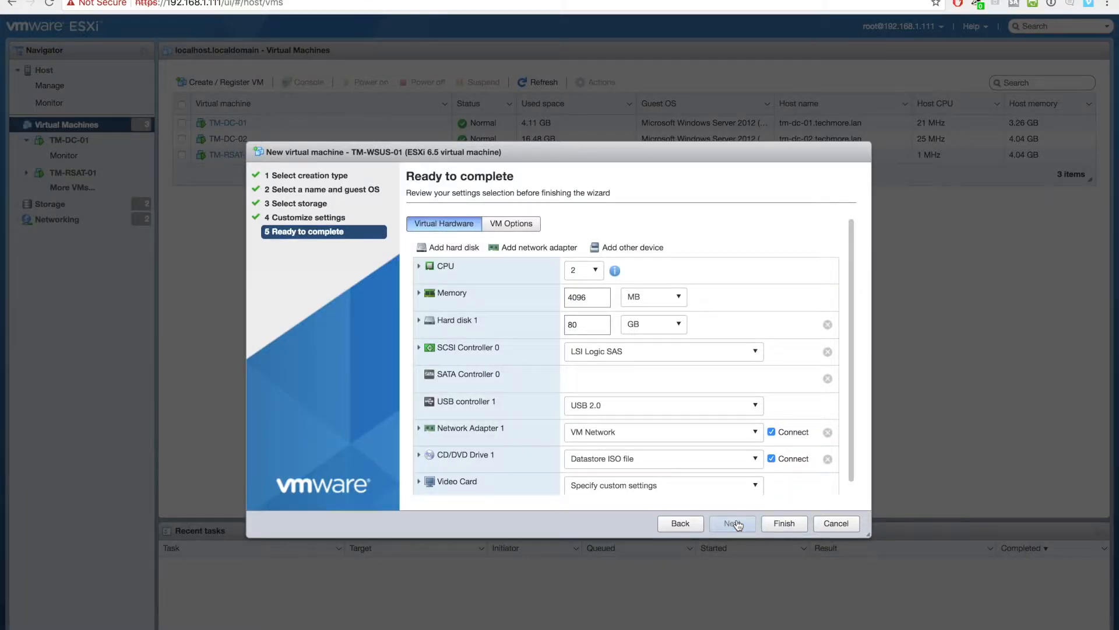
- Finish creating TM-WSUS-01, power it on, and open its console
{"action": "left_click", "coordinate": [772, 523]}
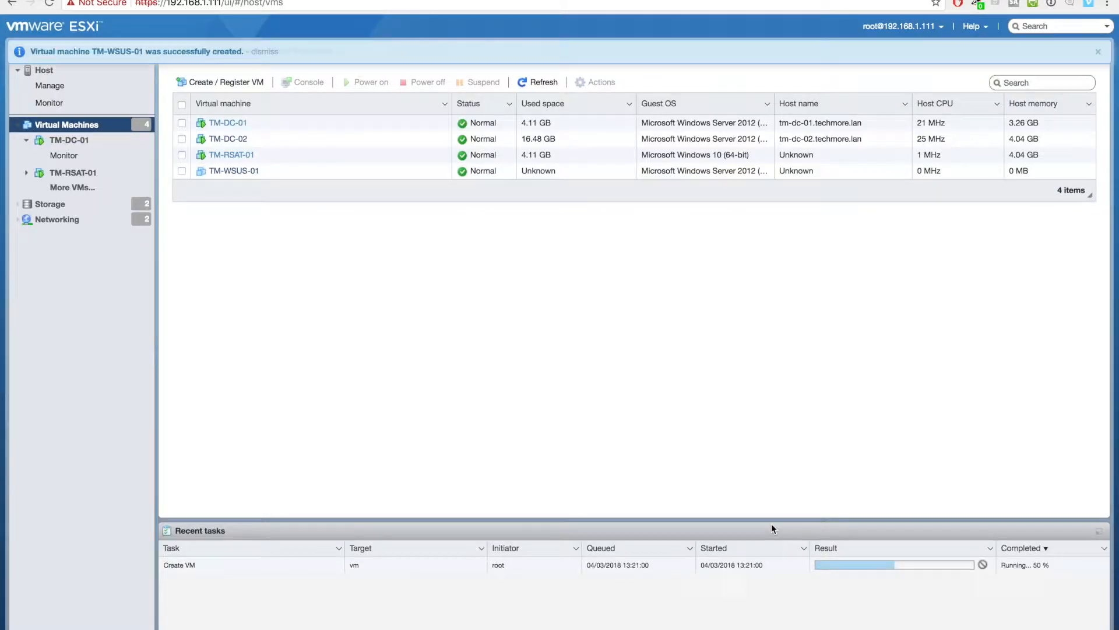
{"action": "left_click", "coordinate": [220, 171]}
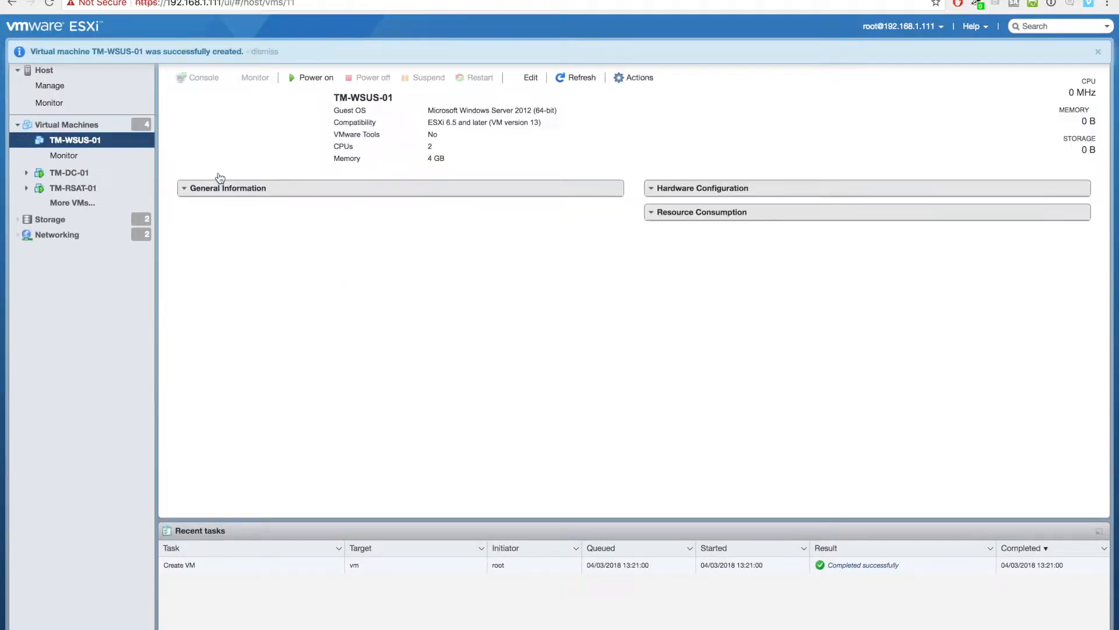
{"action": "left_click", "coordinate": [227, 159]}
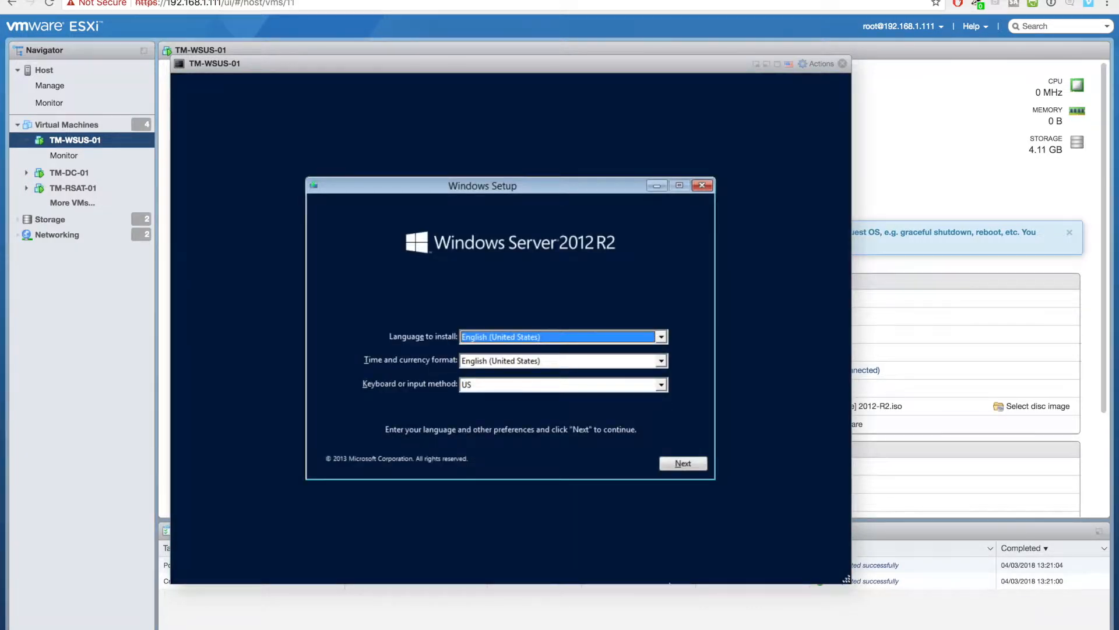
- Keep default language settings and choose Windows Server 2012 R2 Standard Evaluation (Server with a GUI)
{"action": "left_click", "coordinate": [684, 463]}
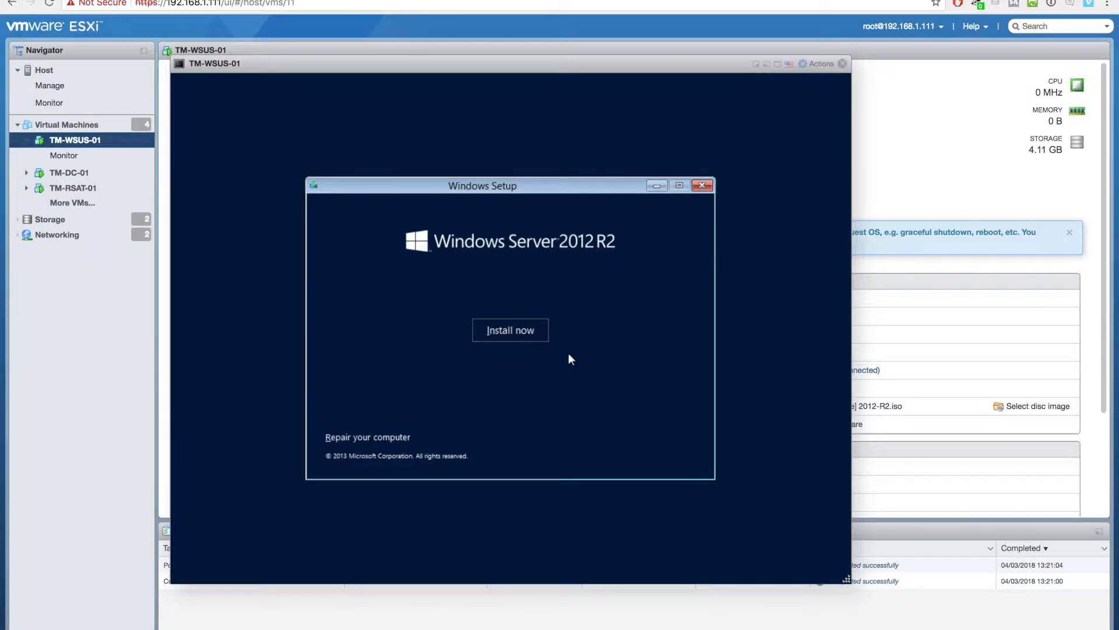
{"action": "left_click", "coordinate": [511, 329]}
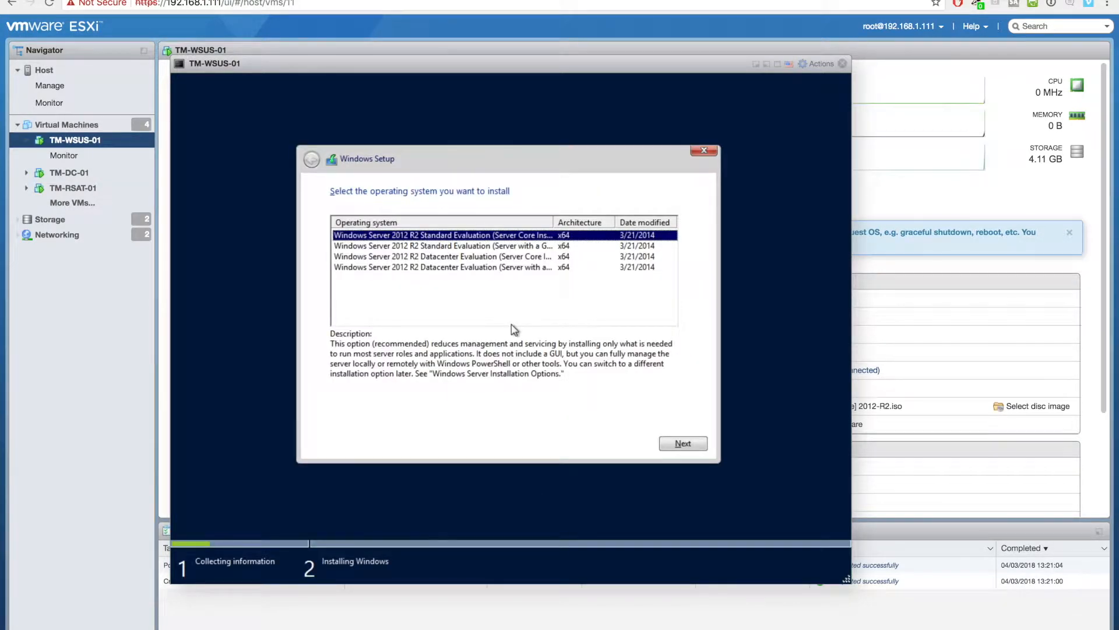
{"action": "left_click", "coordinate": [528, 246]}
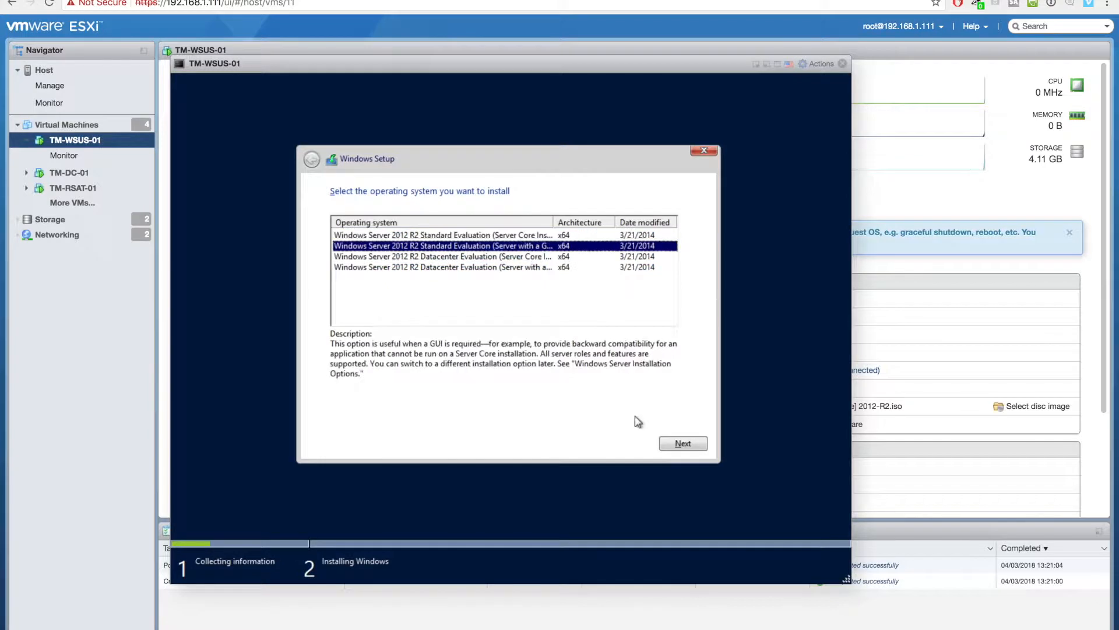
{"action": "left_click", "coordinate": [686, 445]}
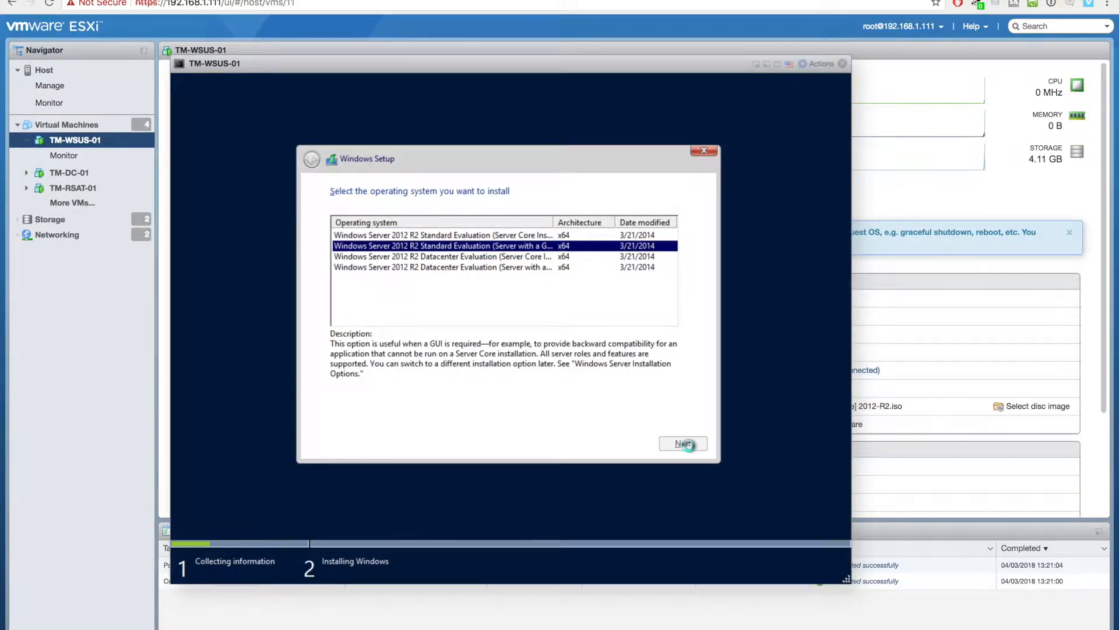
- Accept the license and run a Custom installation on the selected disk
{"action": "left_click", "coordinate": [373, 413]}
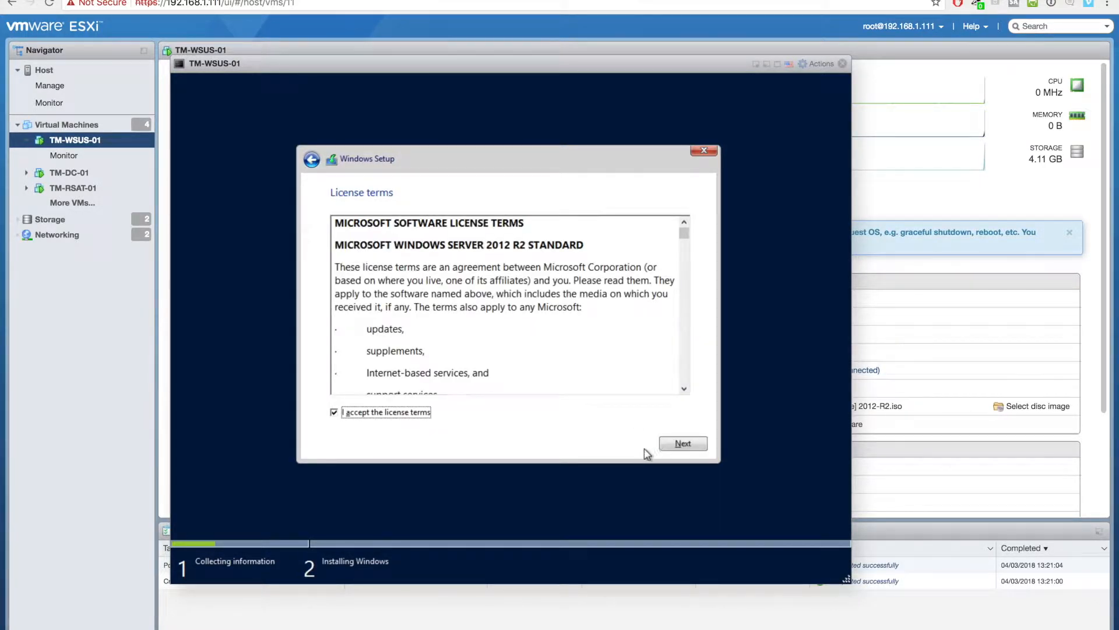
{"action": "left_click", "coordinate": [670, 445]}
{"action": "left_click", "coordinate": [508, 308]}
{"action": "left_click", "coordinate": [701, 449]}
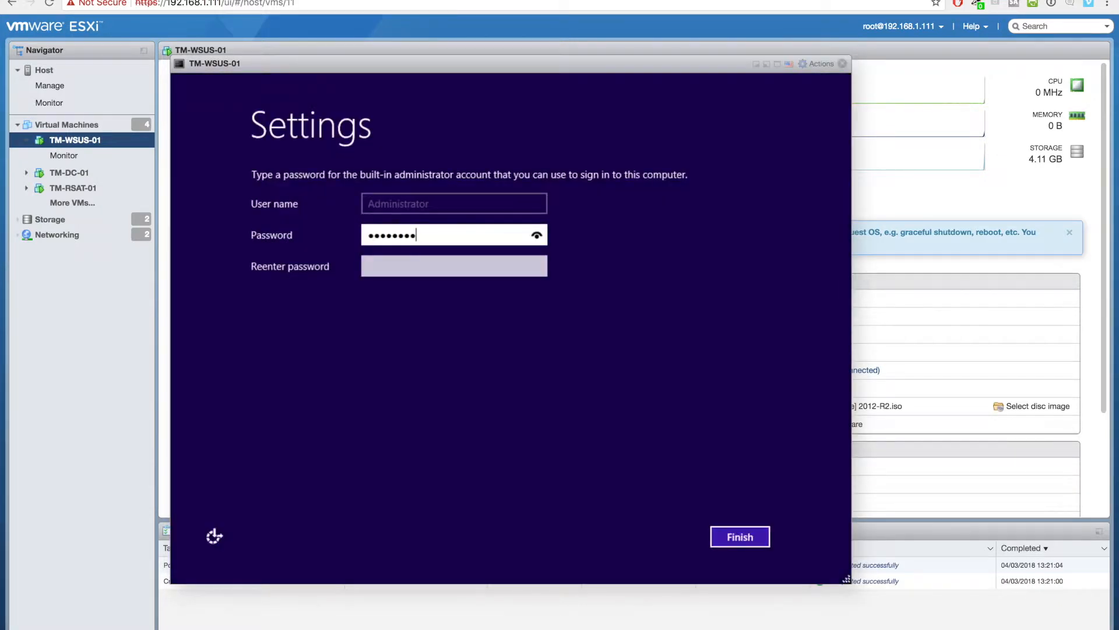
- Set and confirm the Administrator password to finish Windows setup
{"action": "type", "text": "*****"}
{"action": "key", "text": "Tab"}
{"action": "type", "text": "*************"}
{"action": "key", "text": "Return"}
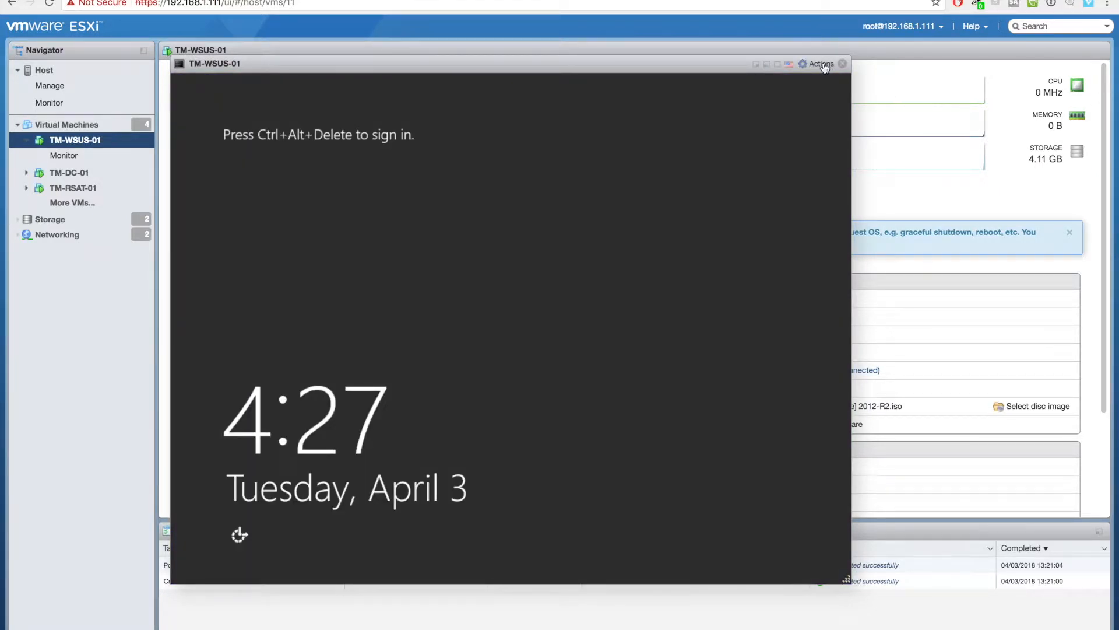
- Send Ctrl+Alt+Del from the console actions menu and sign in as Administrator
{"action": "left_click", "coordinate": [817, 63]}
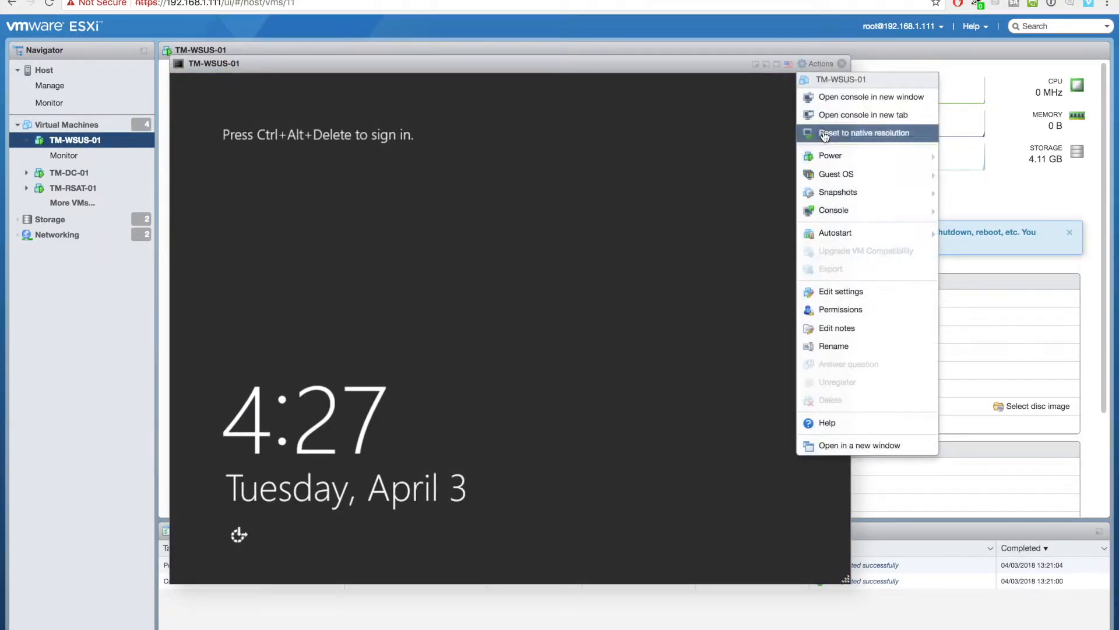
{"action": "mouse_move", "coordinate": [823, 177]}
{"action": "mouse_move", "coordinate": [725, 218]}
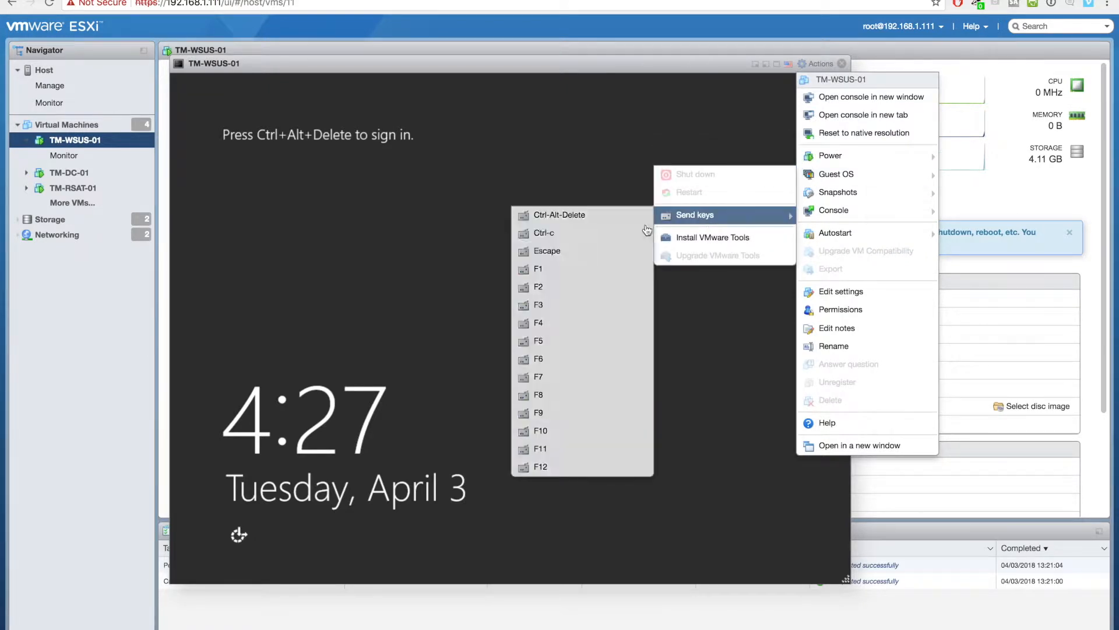
{"action": "left_click", "coordinate": [614, 224]}
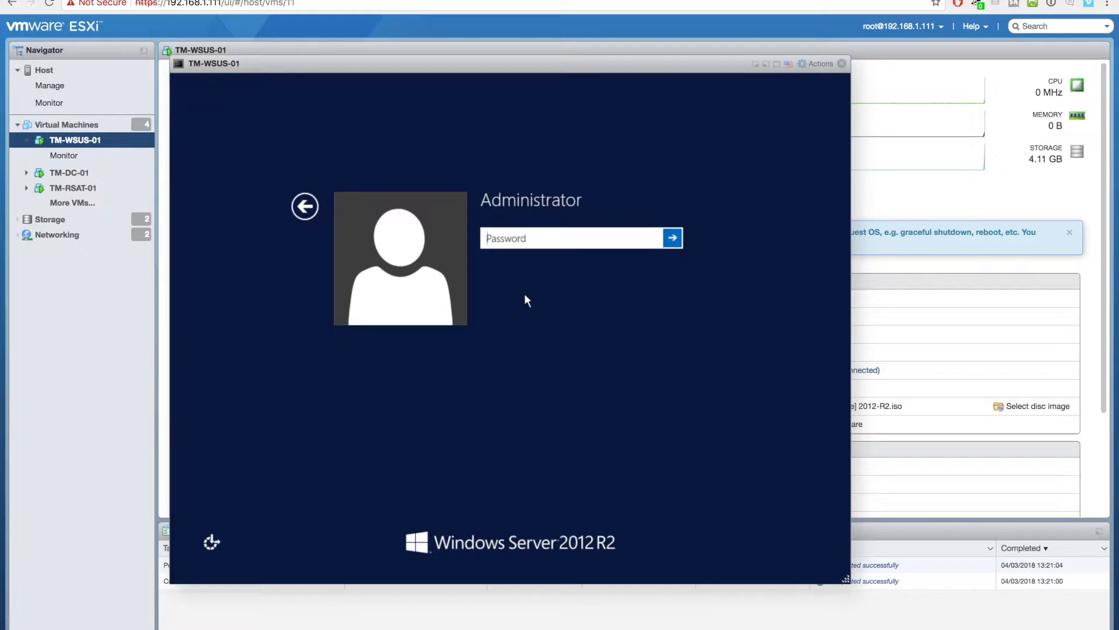
{"action": "type", "text": "•••••••"}
{"action": "key", "text": "Return"}
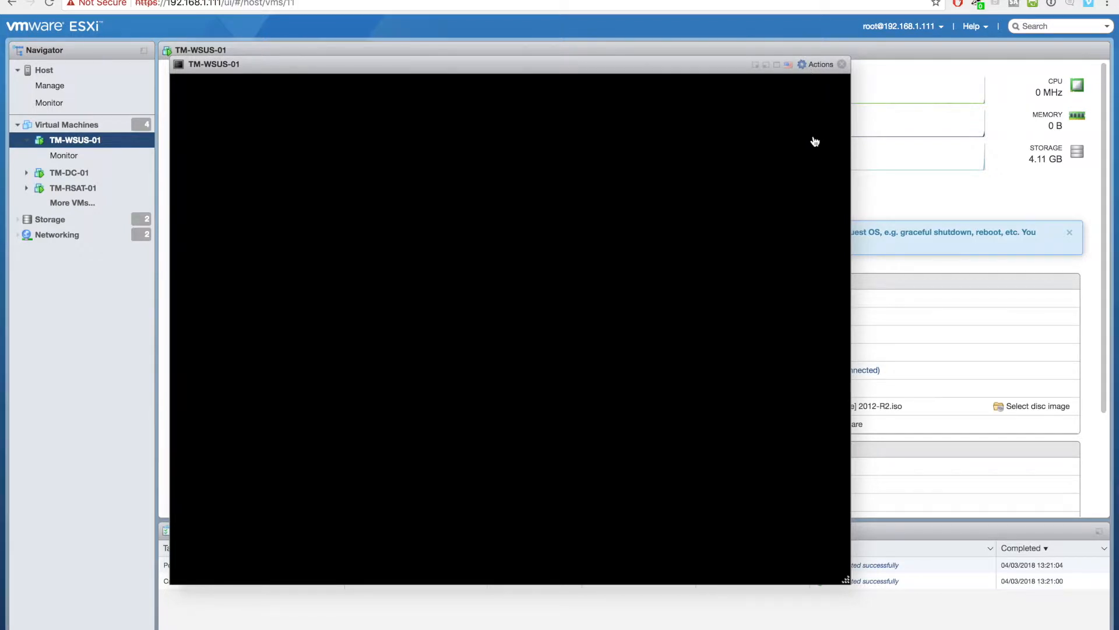
- Mount VMware Tools via Guest OS > Install VMware Tools, decline network discovery, open This PC
{"action": "left_click", "coordinate": [817, 64]}
{"action": "mouse_move", "coordinate": [831, 175]}
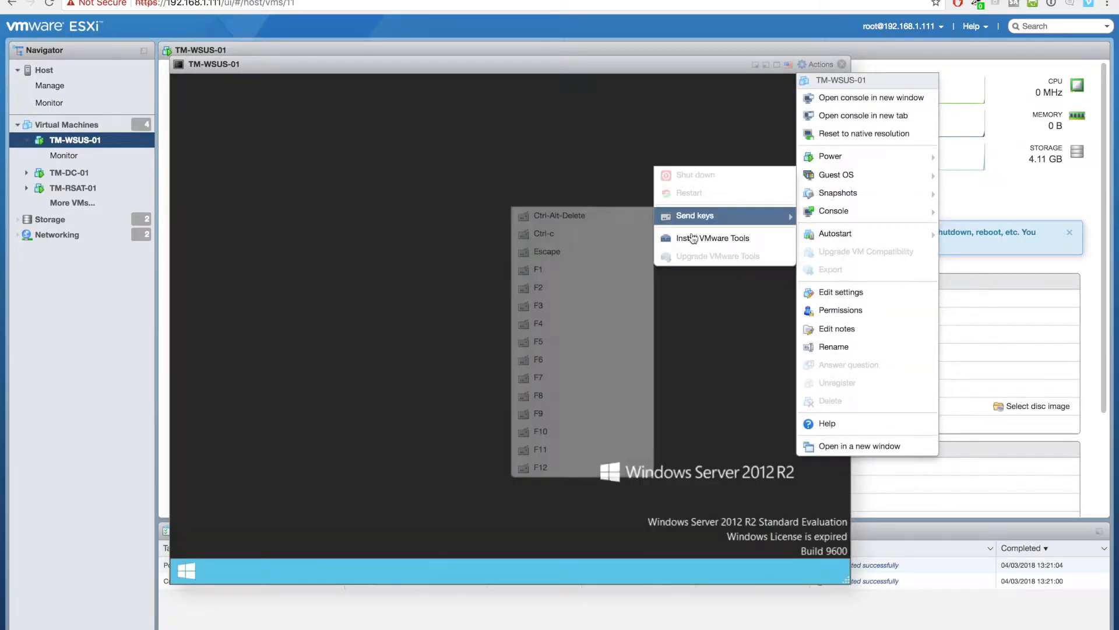
{"action": "left_click", "coordinate": [708, 237]}
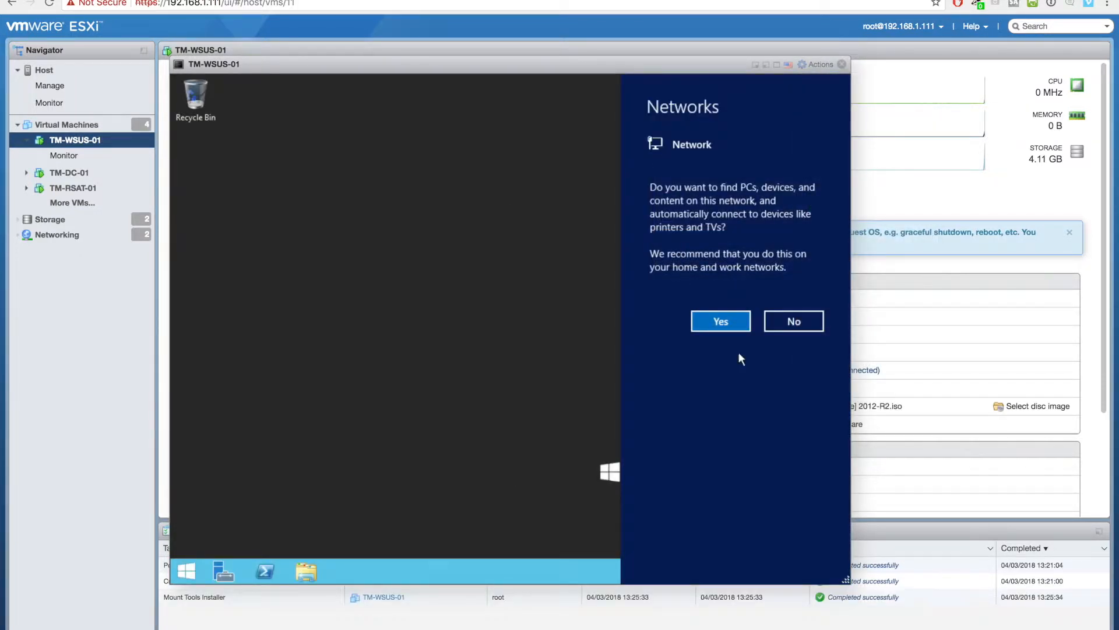
{"action": "left_click", "coordinate": [790, 319]}
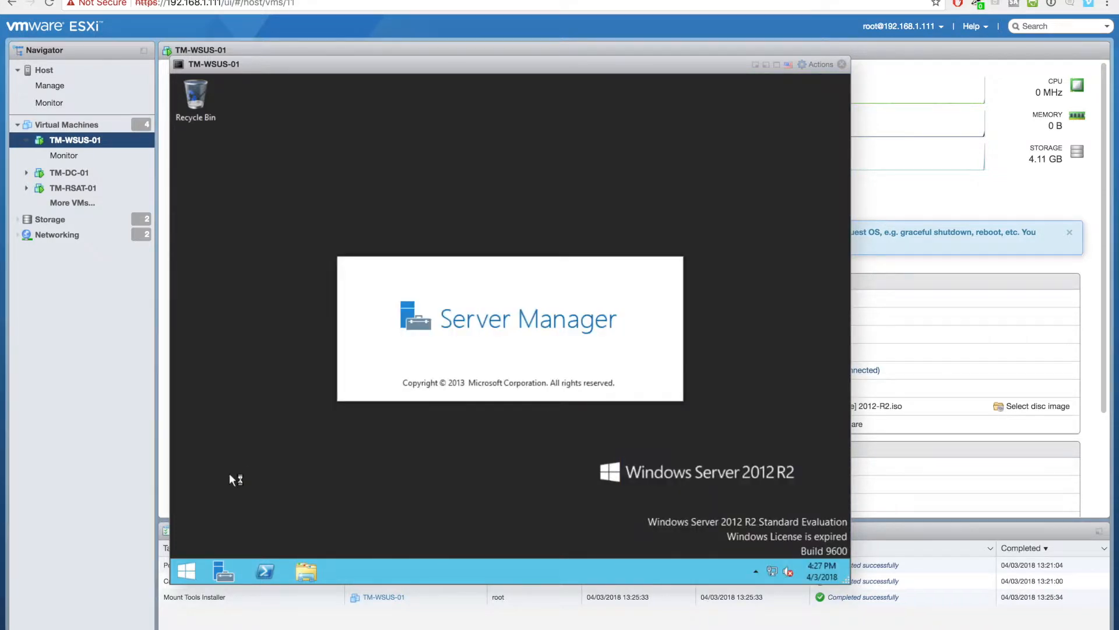
{"action": "left_click", "coordinate": [299, 570]}
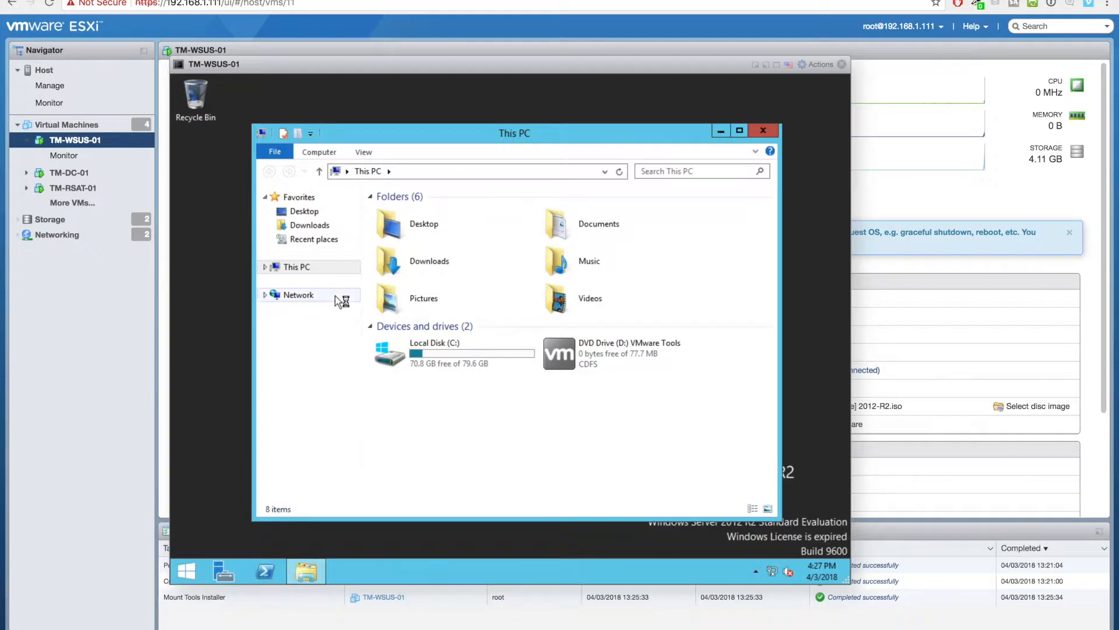
- Change the computer name to TM-WSUS-01 in System Properties and choose Restart Later
{"action": "right_click", "coordinate": [321, 268]}
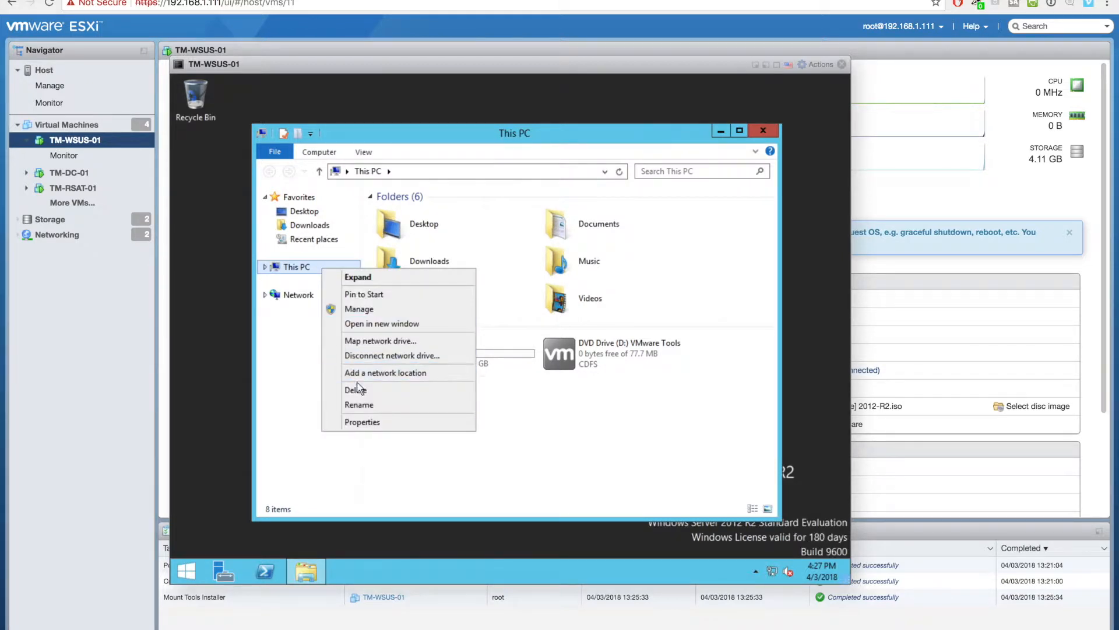
{"action": "left_click", "coordinate": [360, 422]}
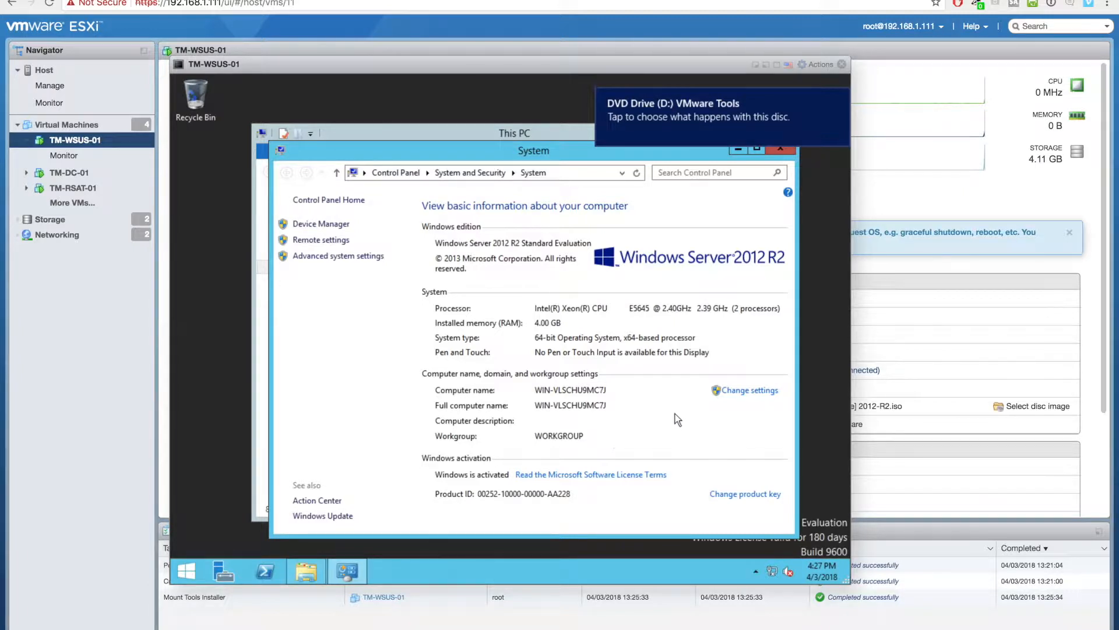
{"action": "left_click", "coordinate": [744, 391]}
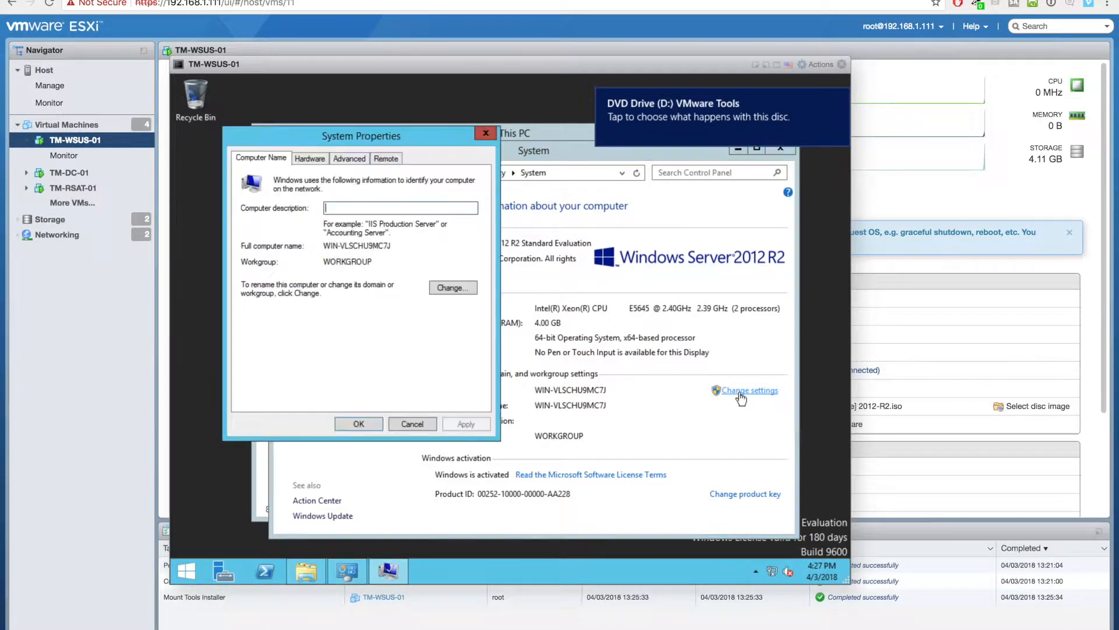
{"action": "left_click", "coordinate": [468, 289]}
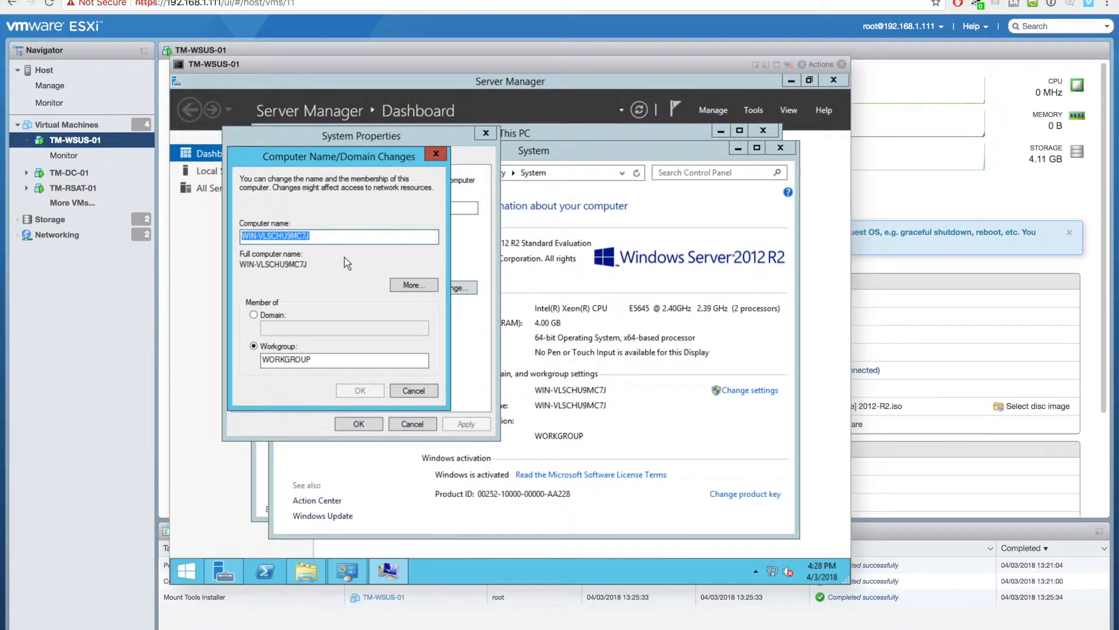
{"action": "type", "text": "TM-WSUS-01"}
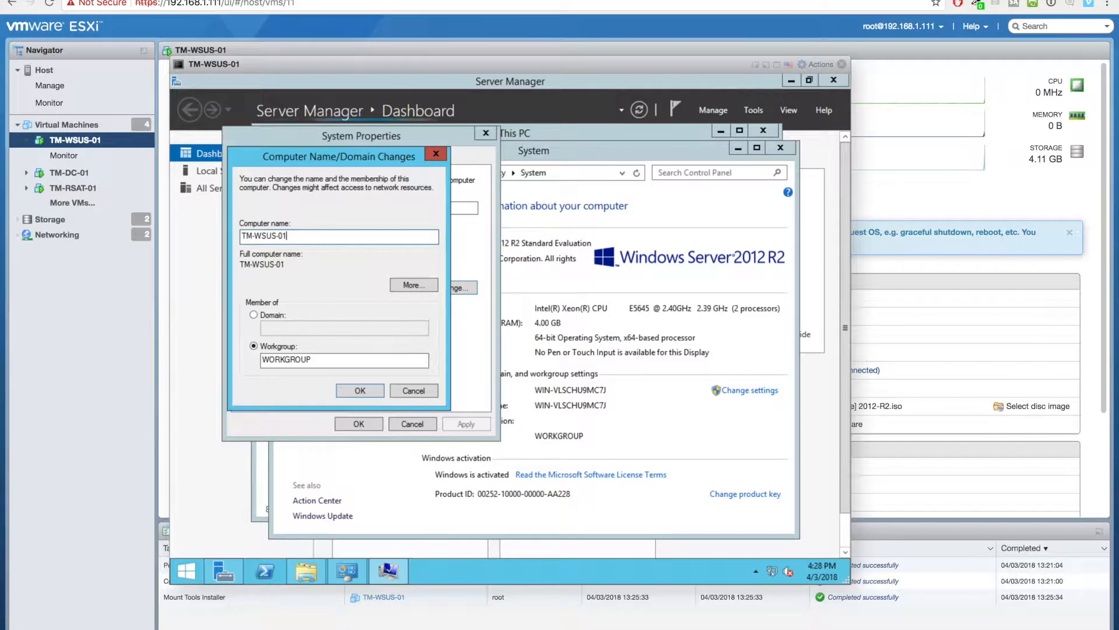
{"action": "left_click", "coordinate": [359, 395]}
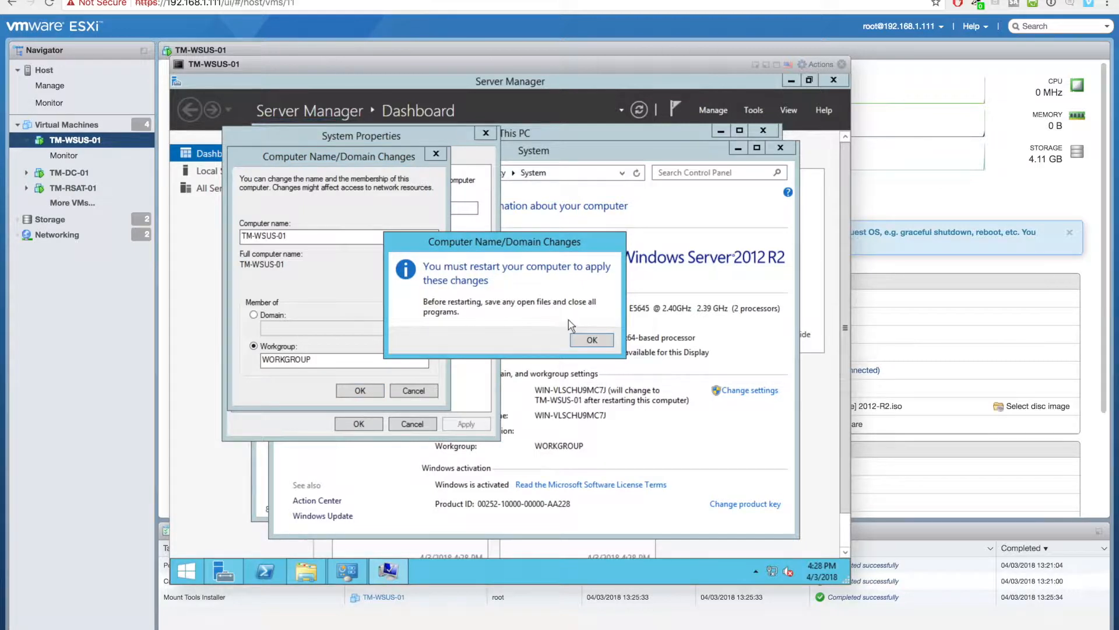
{"action": "left_click", "coordinate": [609, 340]}
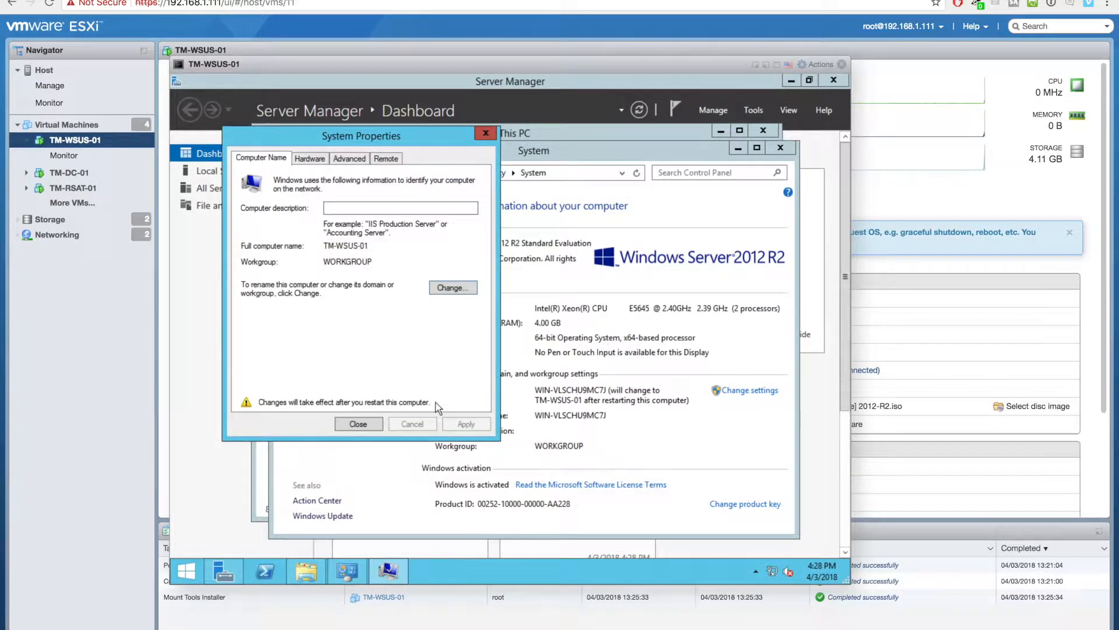
{"action": "left_click", "coordinate": [377, 422]}
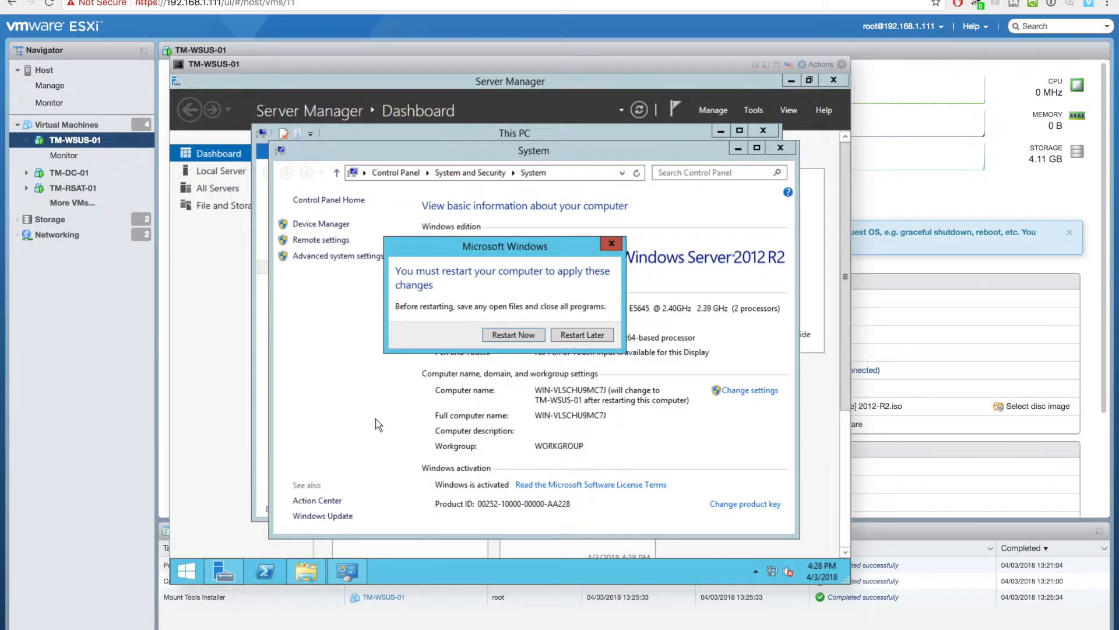
{"action": "left_click", "coordinate": [568, 335]}
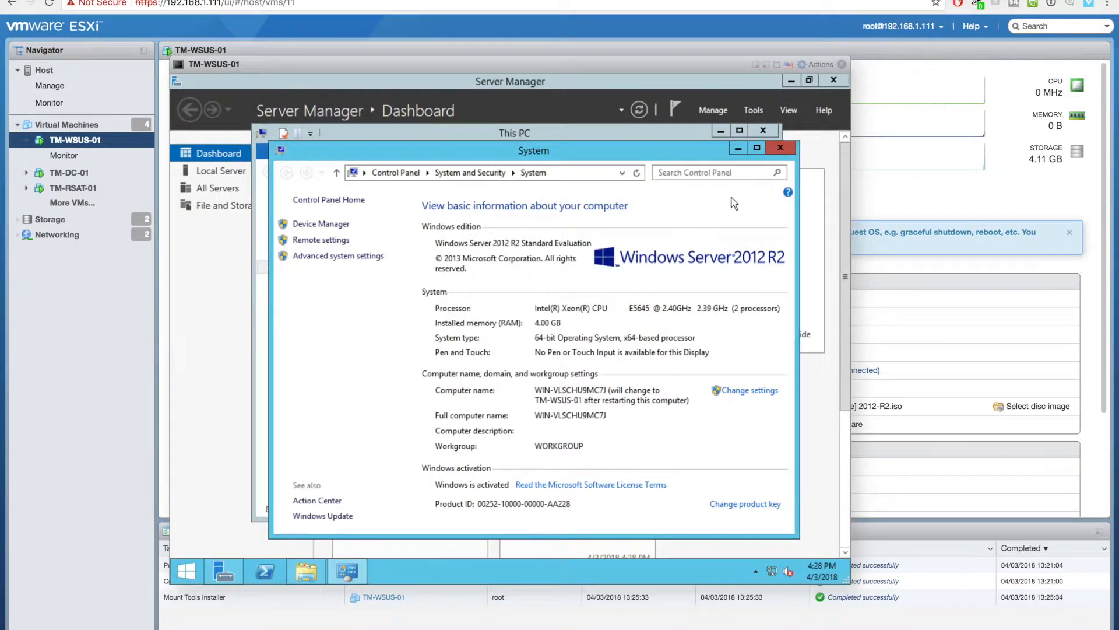
- Launch the VMware Tools installer from the DVD drive and open the guest's network adapter list
{"action": "left_click", "coordinate": [777, 149]}
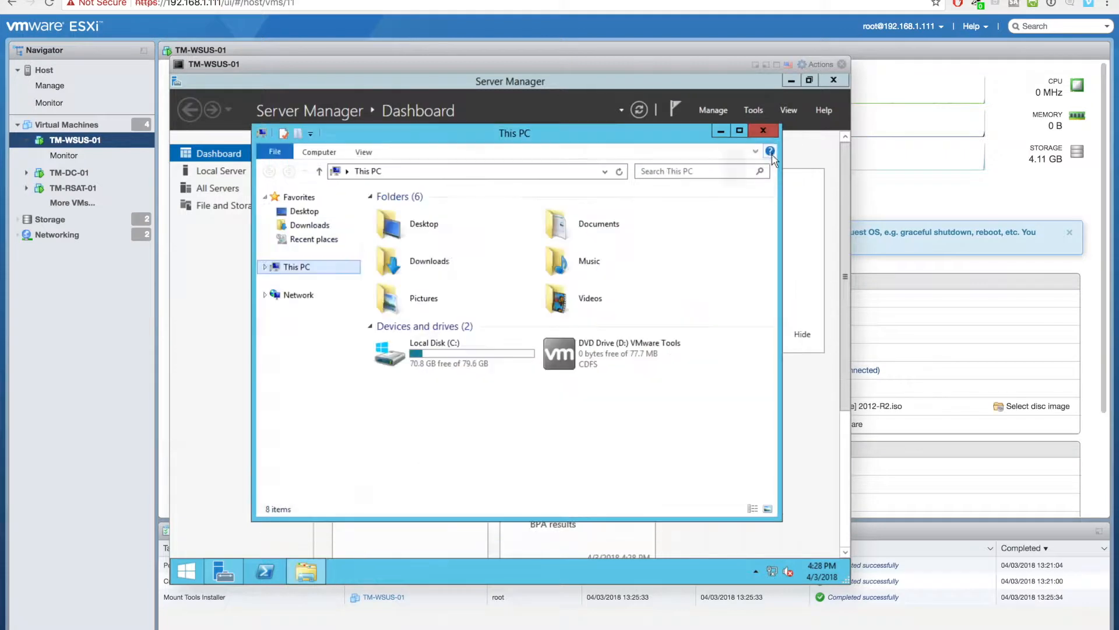
{"action": "double_click", "coordinate": [600, 366]}
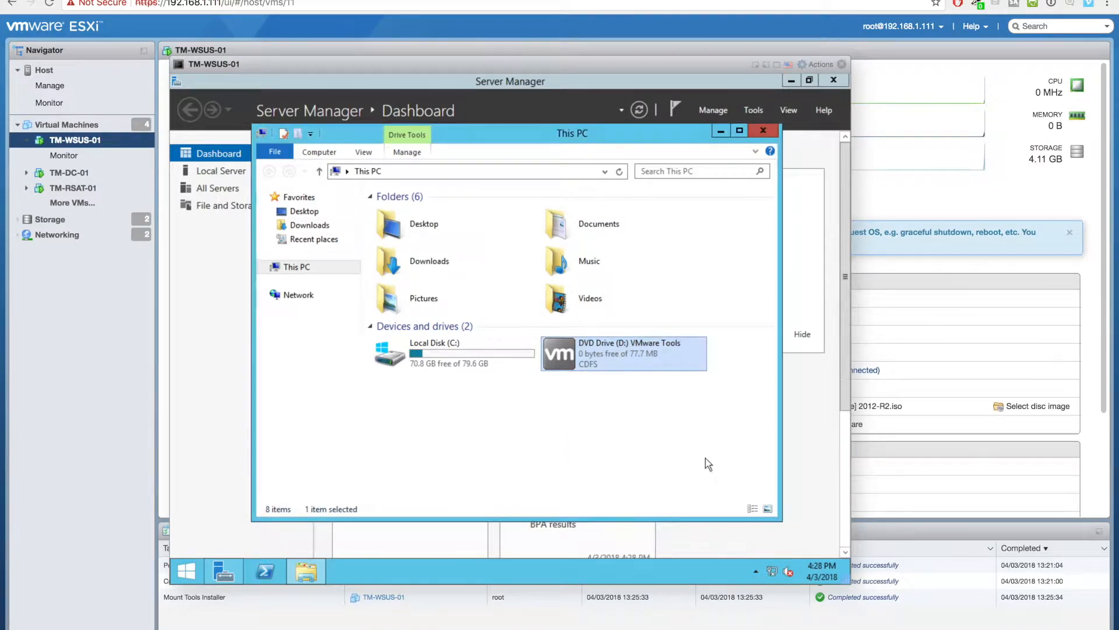
{"action": "right_click", "coordinate": [771, 572]}
{"action": "left_click", "coordinate": [774, 565]}
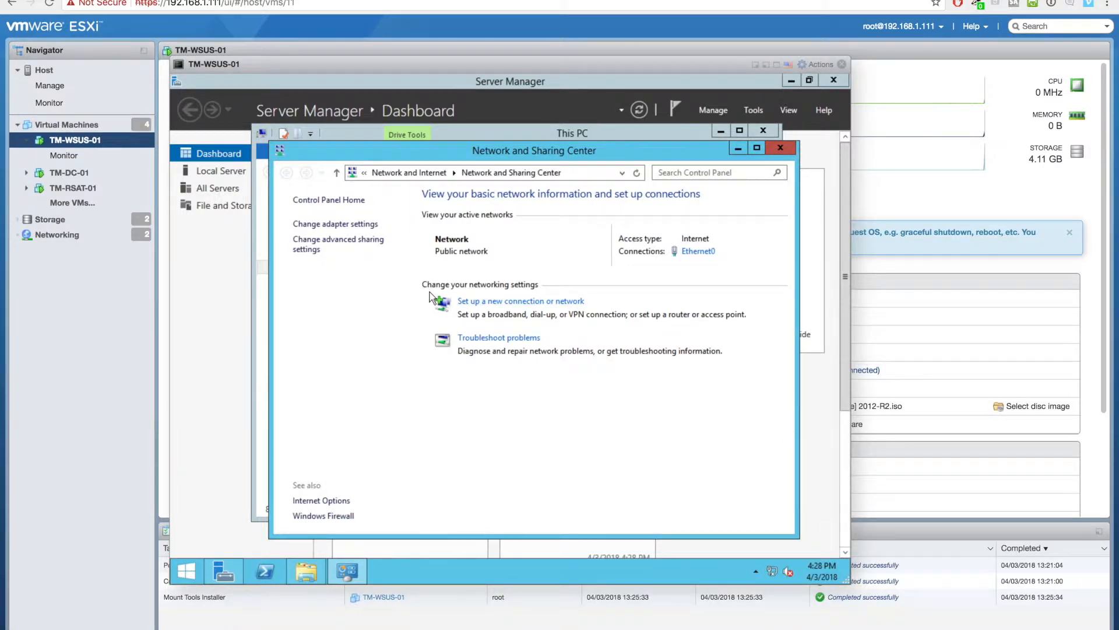
{"action": "left_click", "coordinate": [354, 224]}
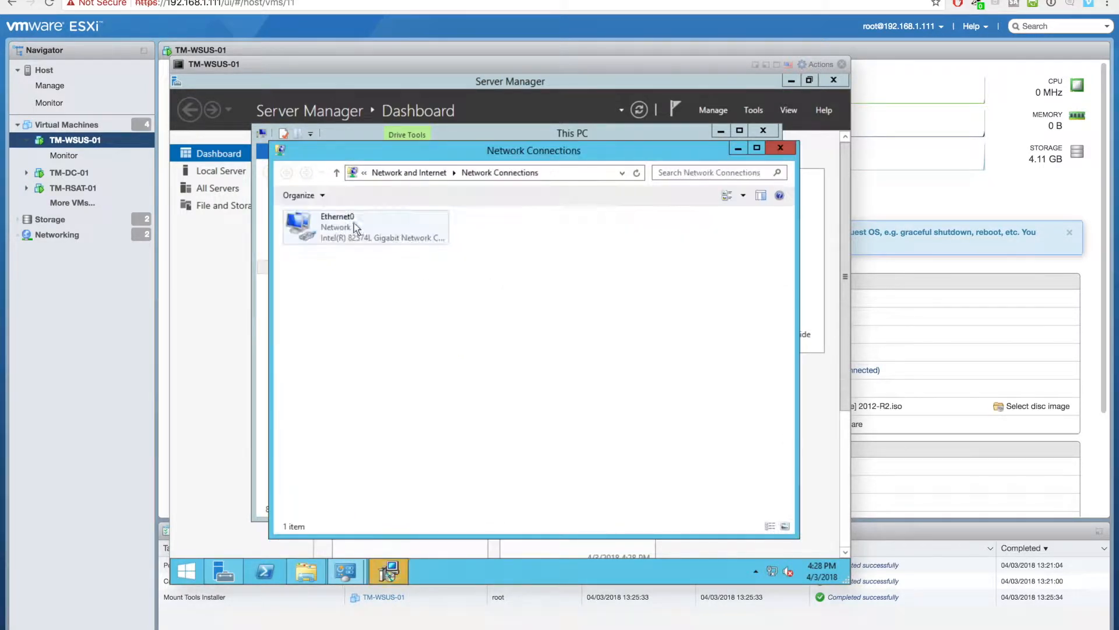
- Set Ethernet0's IPv4 preferred DNS server to 192.168.1.250 and apply
{"action": "right_click", "coordinate": [371, 236]}
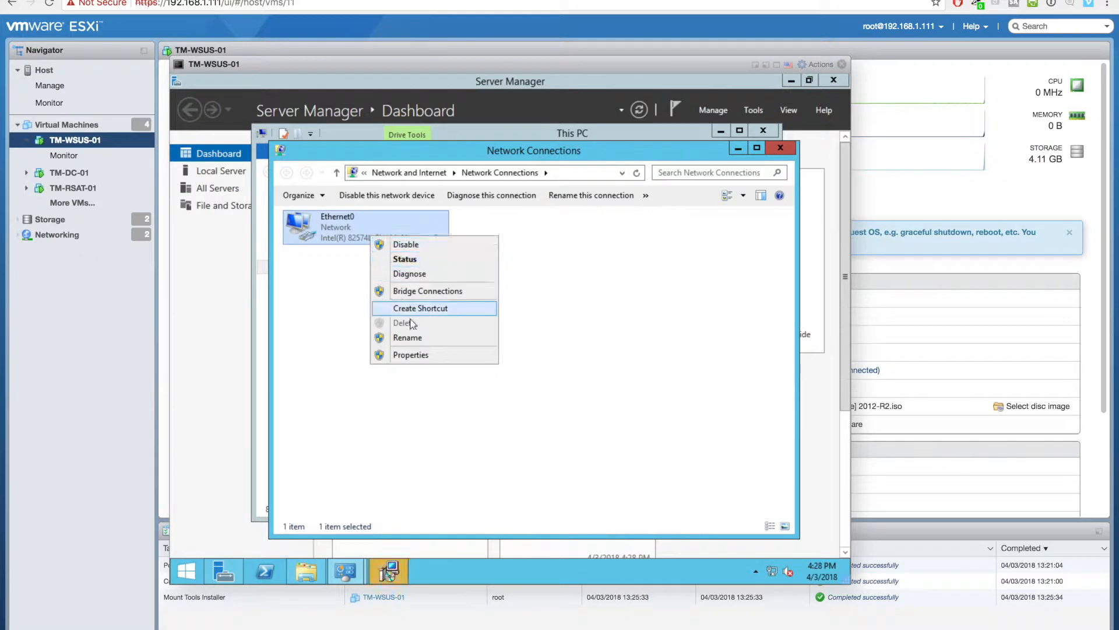
{"action": "left_click", "coordinate": [408, 354]}
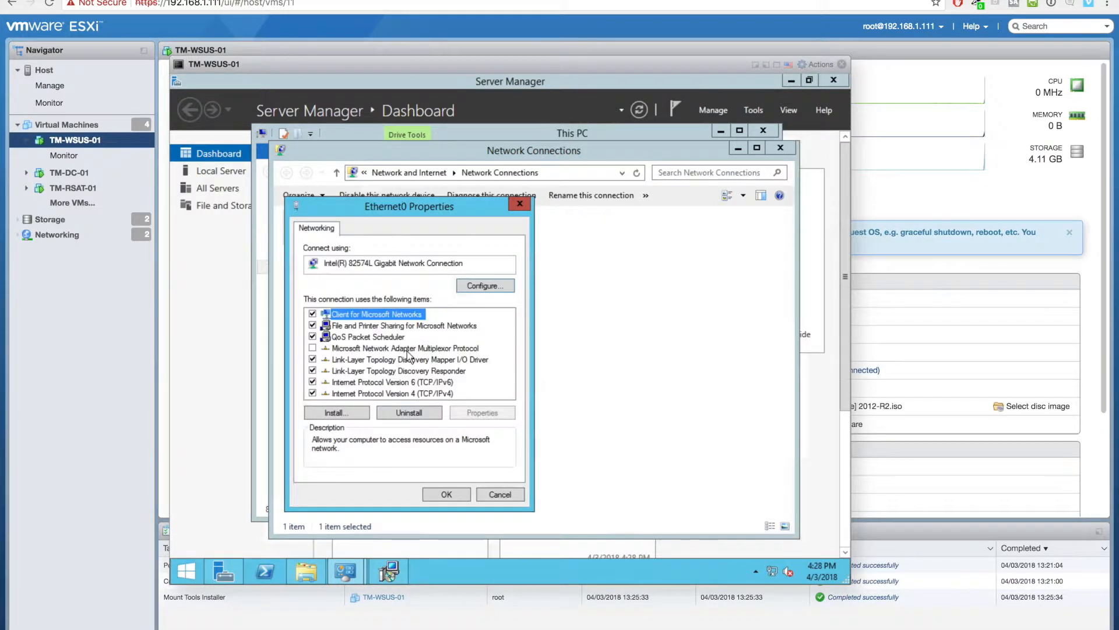
{"action": "double_click", "coordinate": [407, 393]}
{"action": "left_click", "coordinate": [397, 439]}
{"action": "type", "text": "192 . 168 . 1 . 250"}
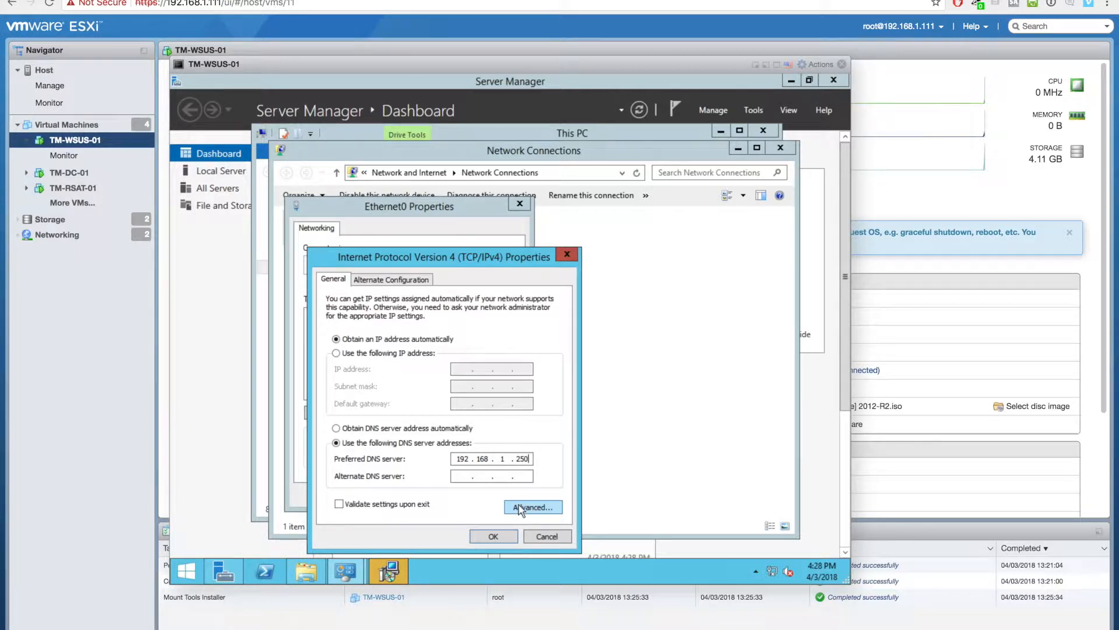
{"action": "left_click", "coordinate": [501, 536]}
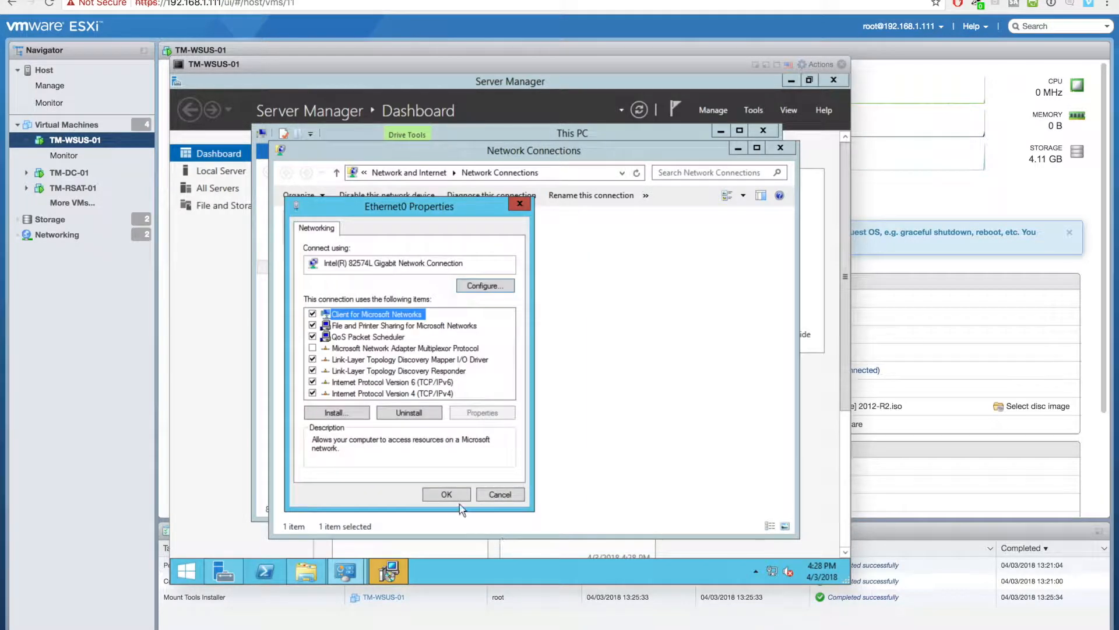
{"action": "left_click", "coordinate": [448, 494]}
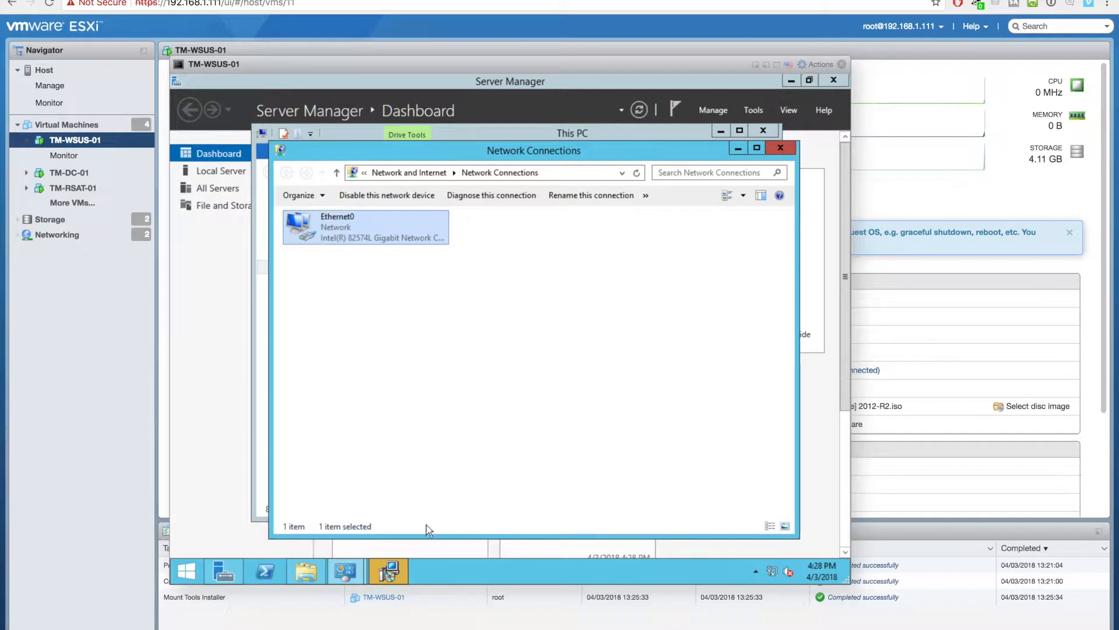
- Install VMware Tools with the default setup type
{"action": "left_click", "coordinate": [388, 574]}
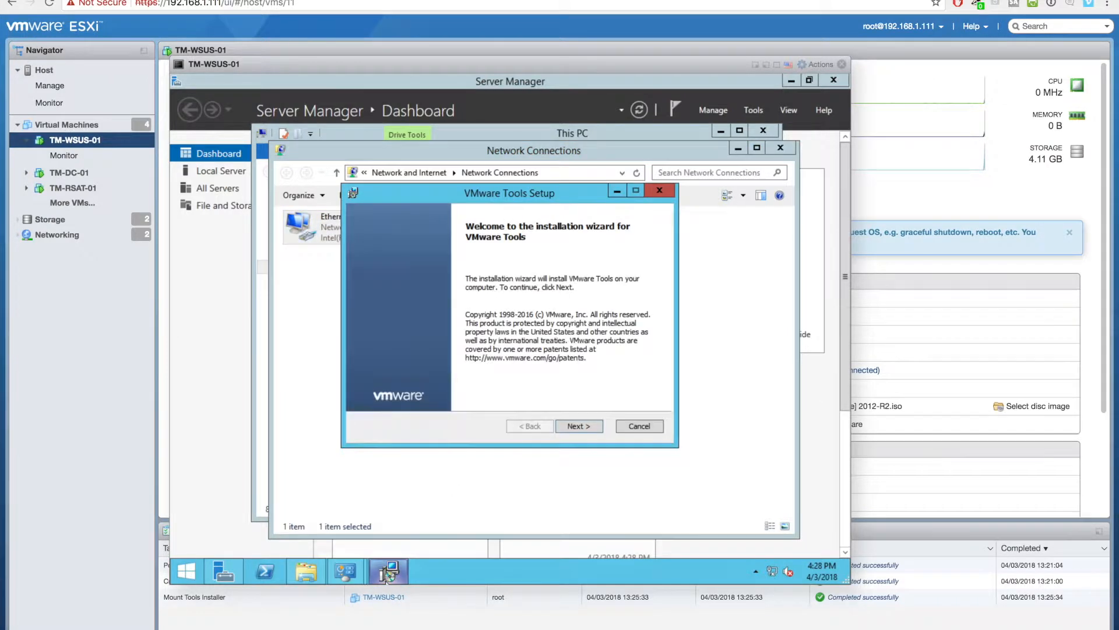
{"action": "left_click", "coordinate": [575, 426]}
{"action": "left_click", "coordinate": [576, 426]}
{"action": "left_click", "coordinate": [577, 427]}
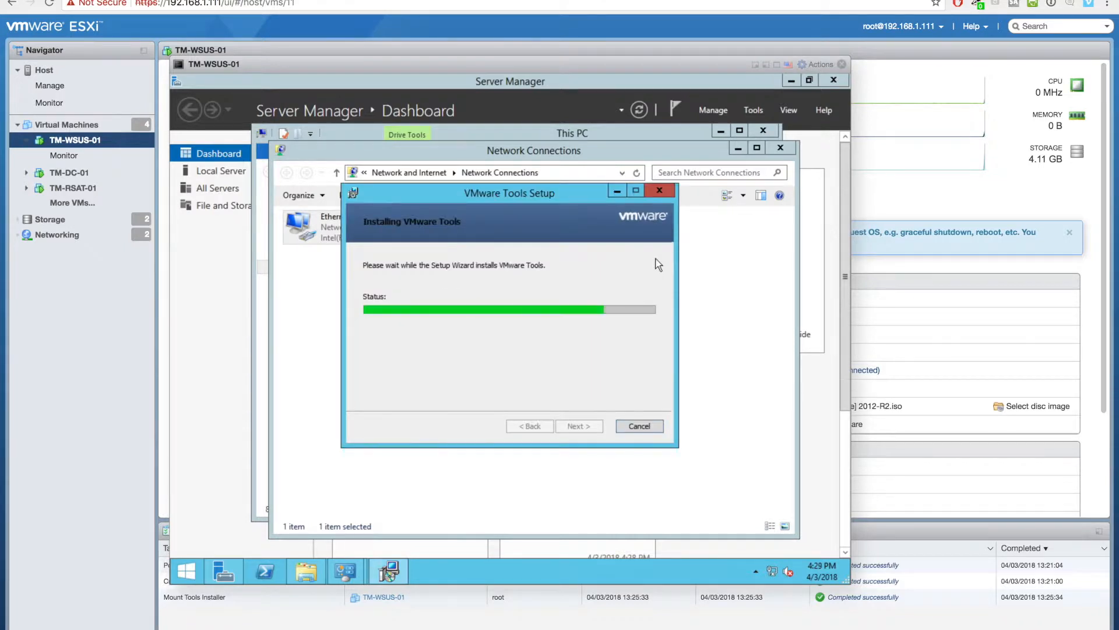
- Close the open guest windows, finish VMware Tools setup and restart the guest
{"action": "left_click", "coordinate": [774, 136]}
{"action": "left_click", "coordinate": [780, 147]}
{"action": "left_click", "coordinate": [792, 83]}
{"action": "left_click", "coordinate": [780, 147]}
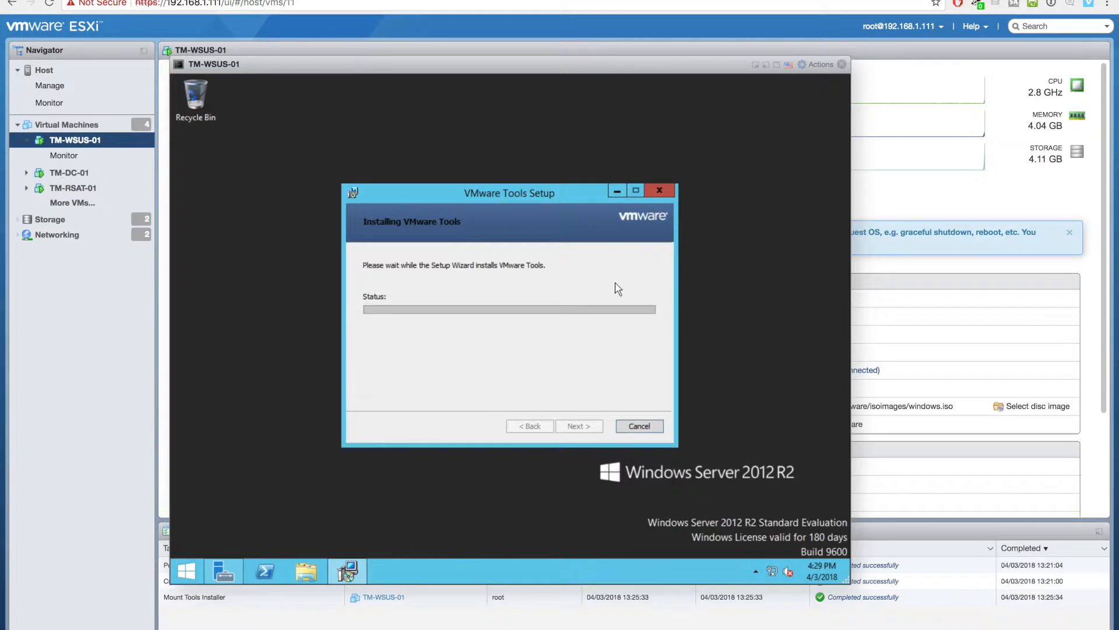
{"action": "left_click", "coordinate": [575, 424]}
{"action": "left_click", "coordinate": [471, 356]}
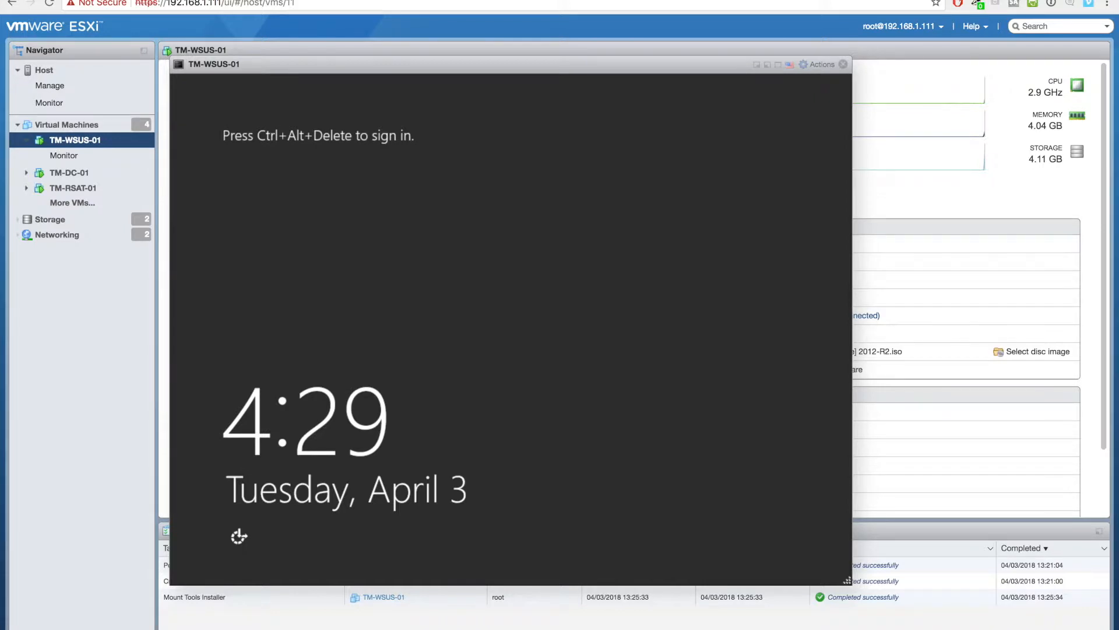
- Send Ctrl+Alt+Del to TM-WSUS-01 and sign in with the Administrator password
{"action": "left_click", "coordinate": [820, 64]}
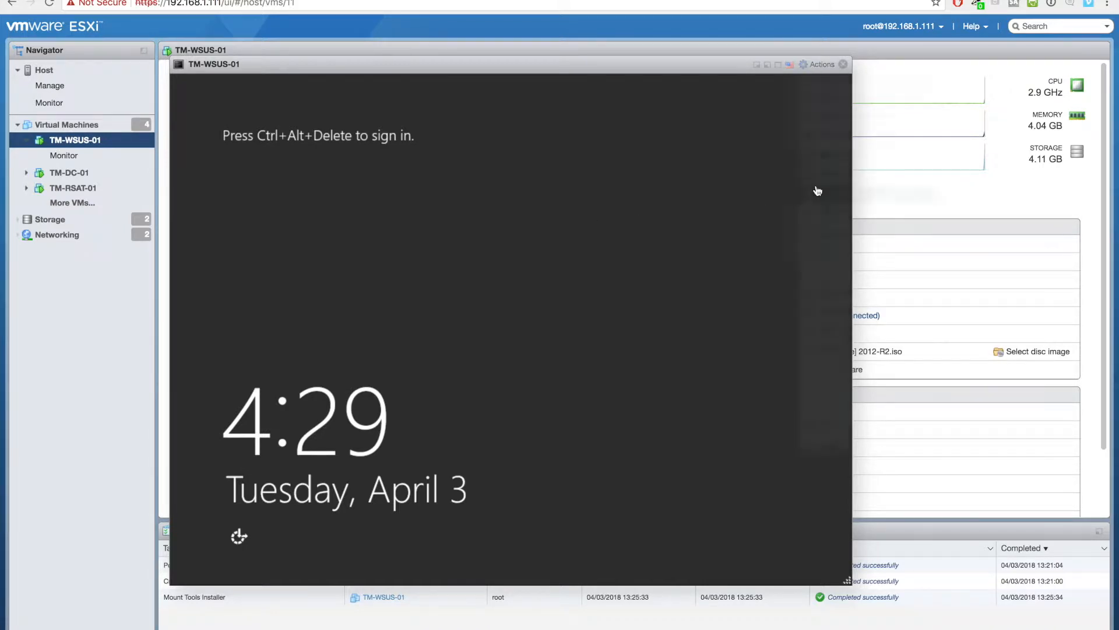
{"action": "mouse_move", "coordinate": [838, 175]}
{"action": "mouse_move", "coordinate": [686, 223]}
{"action": "left_click", "coordinate": [590, 217]}
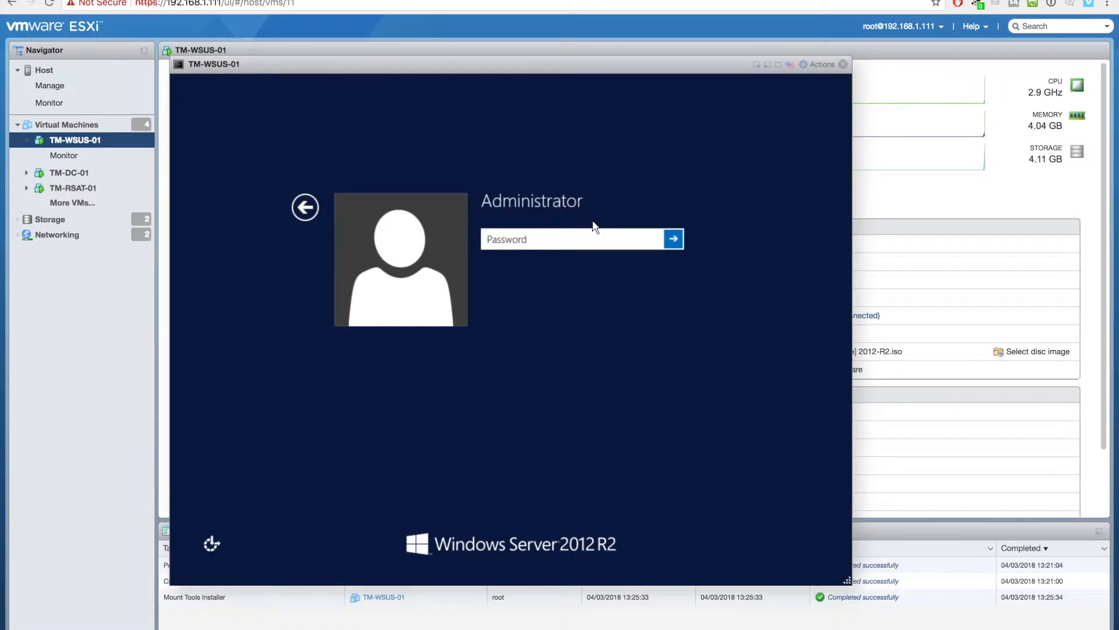
{"action": "left_click", "coordinate": [584, 238]}
{"action": "type", "text": "••••••••••••"}
{"action": "key", "text": "Return"}
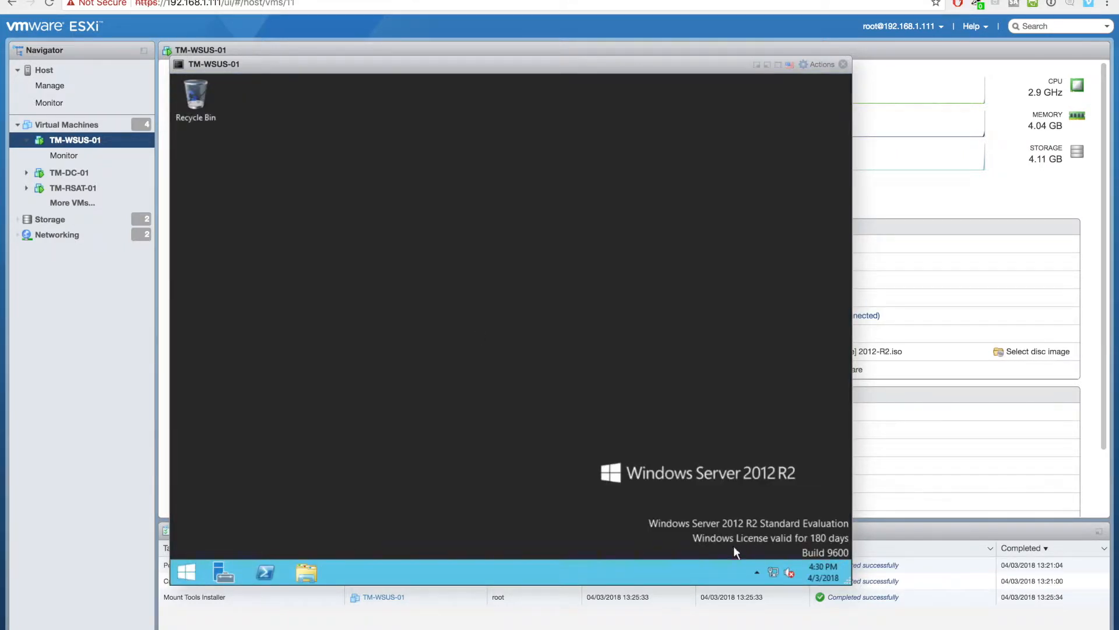
- Dismiss the Networks pane and open File Explorer's This PC view
{"action": "left_click", "coordinate": [772, 572]}
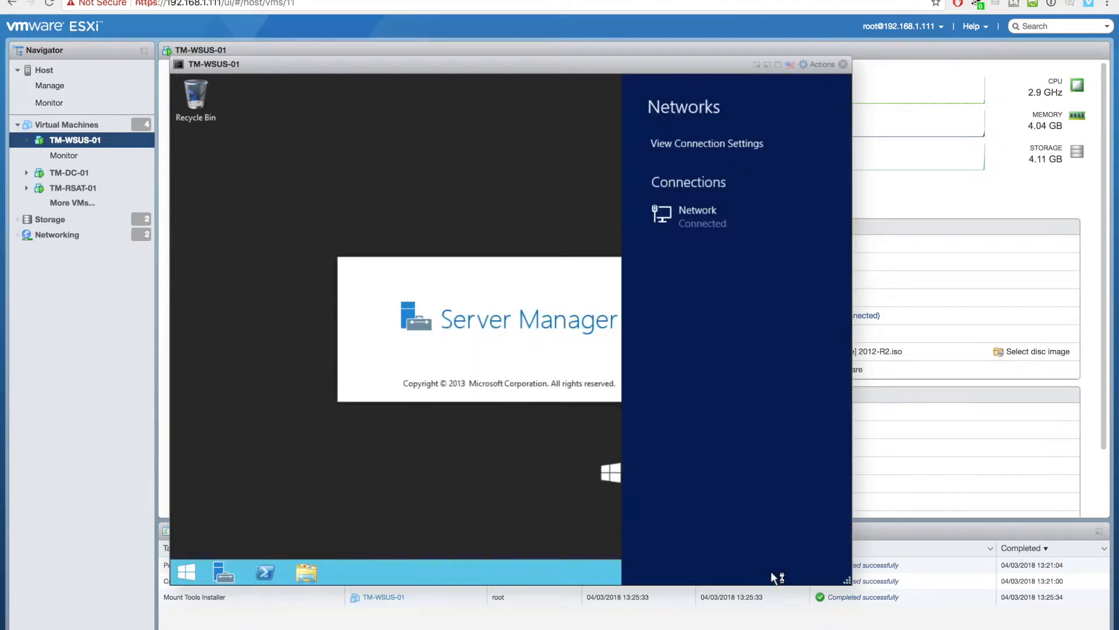
{"action": "left_click", "coordinate": [530, 481]}
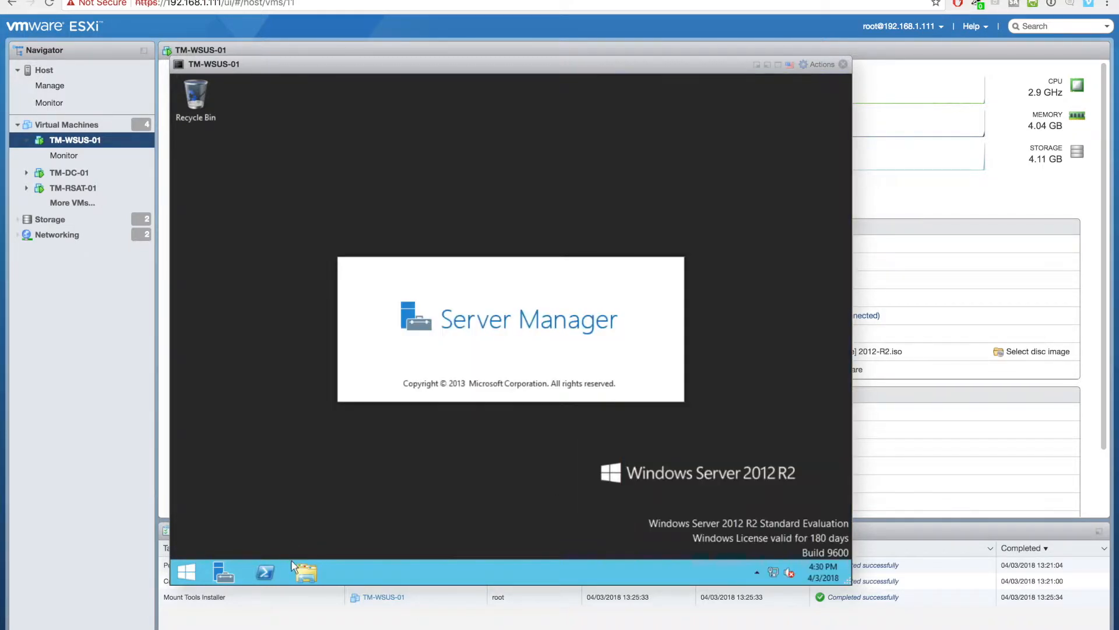
{"action": "left_click", "coordinate": [290, 568]}
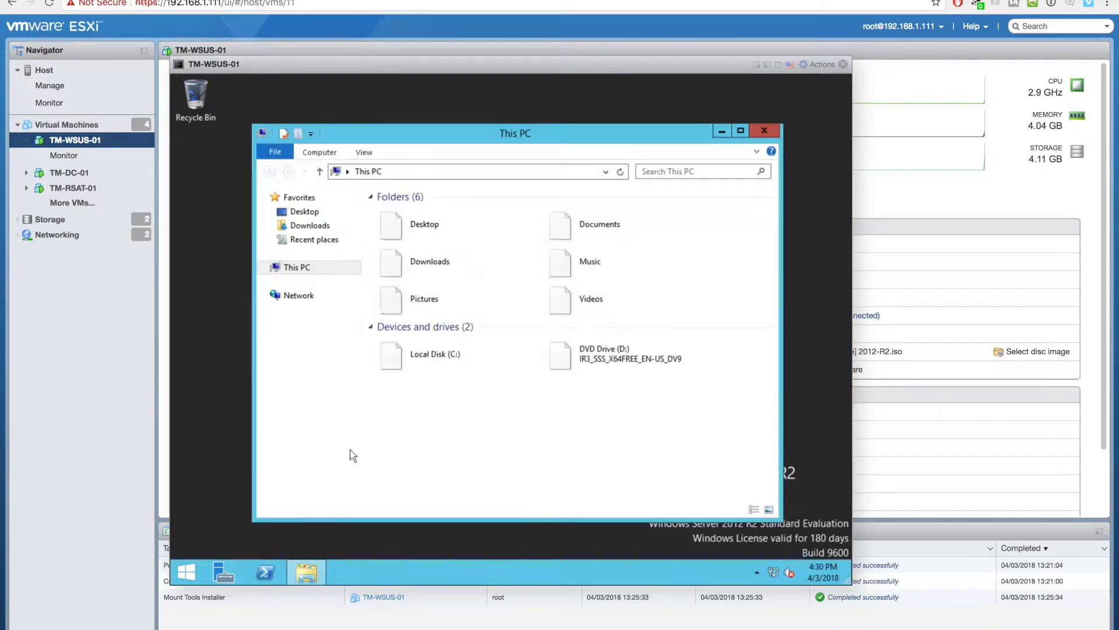
- In System Properties, set the computer to be a member of domain techmore.lan
{"action": "right_click", "coordinate": [300, 272]}
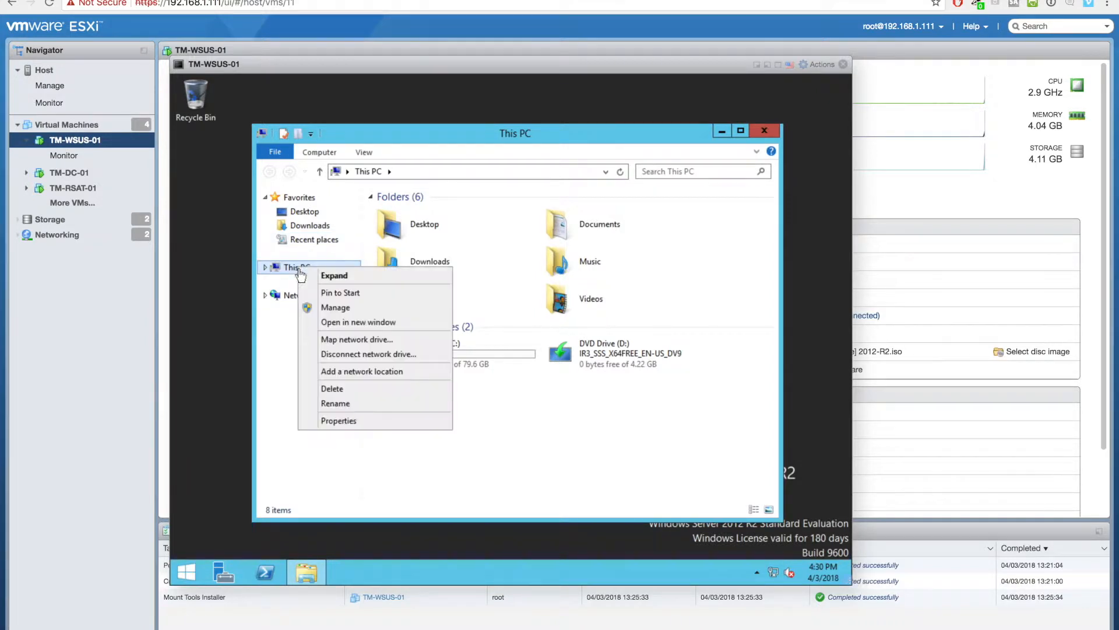
{"action": "left_click", "coordinate": [380, 423]}
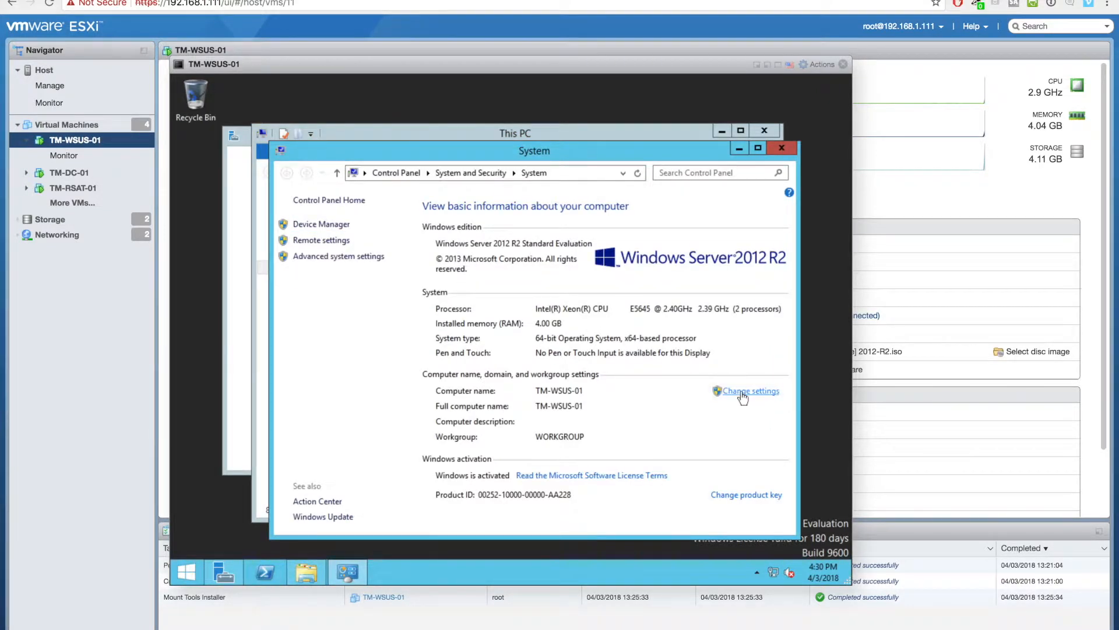
{"action": "left_click", "coordinate": [741, 394]}
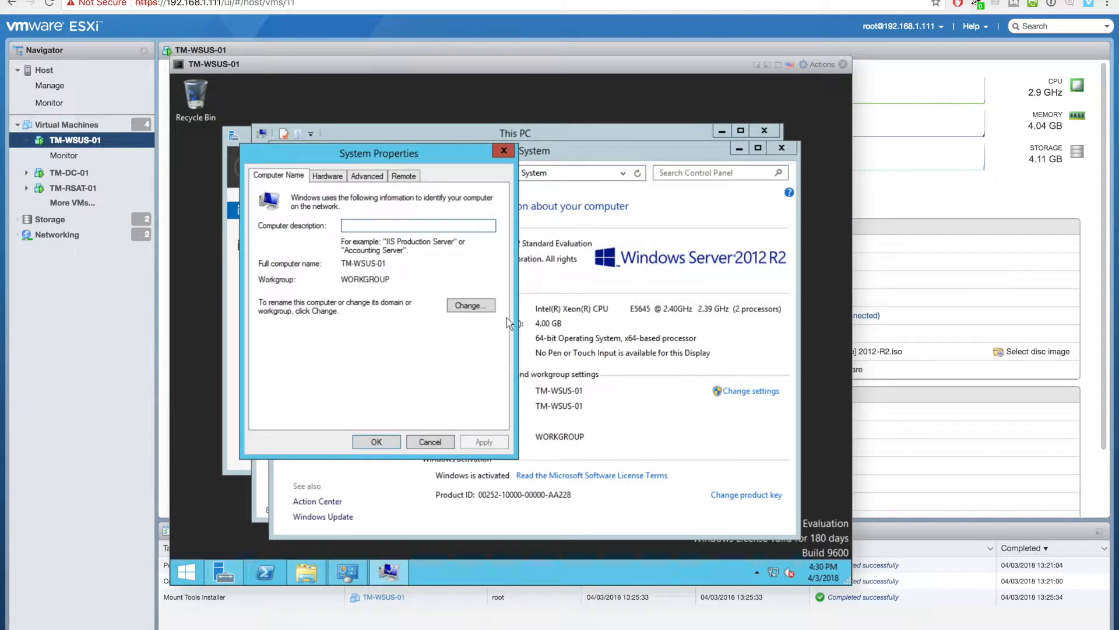
{"action": "left_click", "coordinate": [487, 308]}
{"action": "left_click", "coordinate": [292, 337]}
{"action": "type", "text": "techmore.lan"}
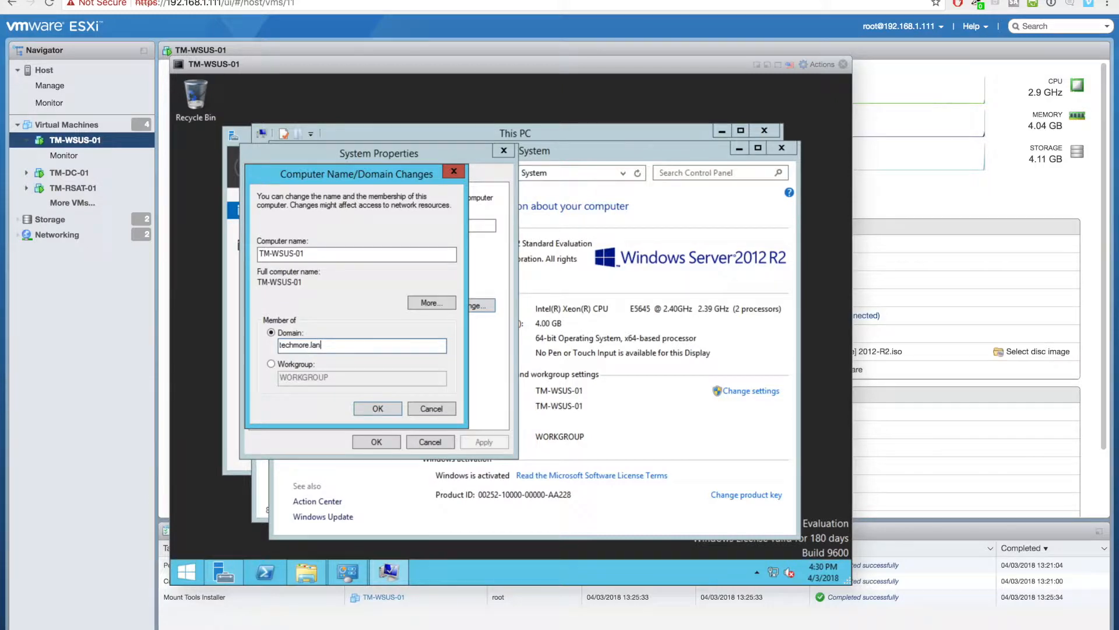
{"action": "key", "text": "Return"}
- Enter the domain account's username and password and confirm the techmore.lan welcome message
{"action": "type", "text": "echmore"}
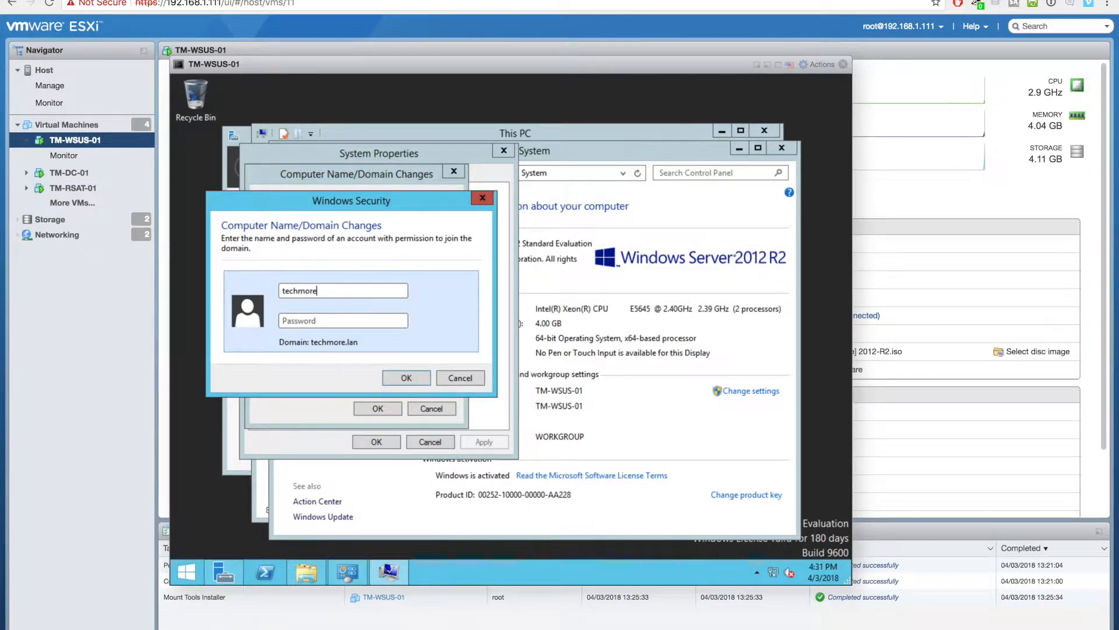
{"action": "key", "text": "Tab"}
{"action": "type", "text": "P"}
{"action": "key", "text": "Return"}
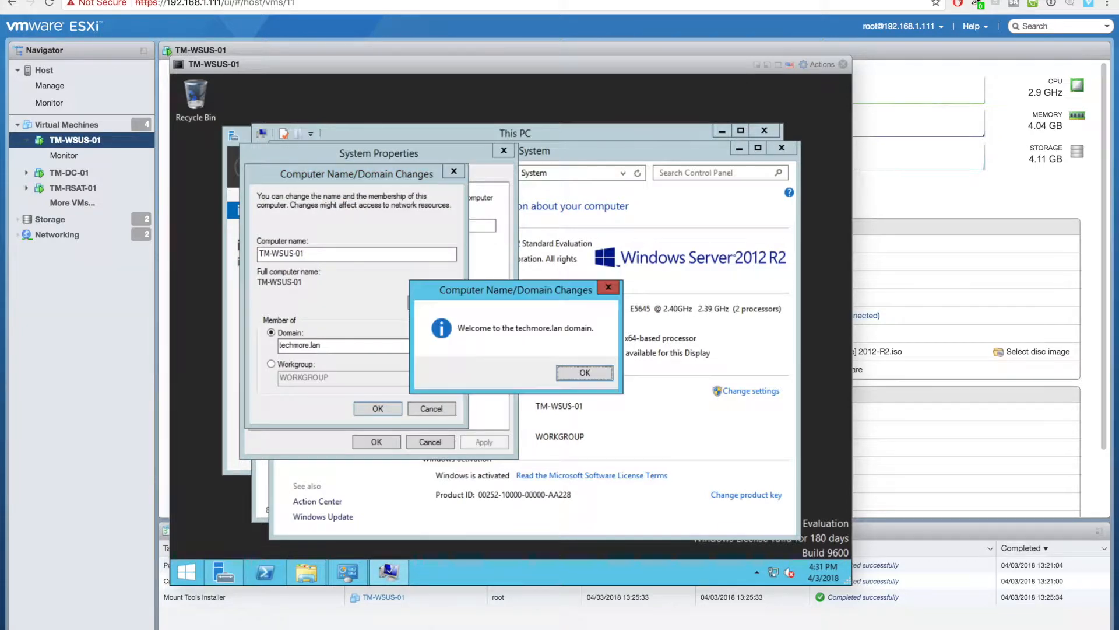
{"action": "key", "text": "Return"}
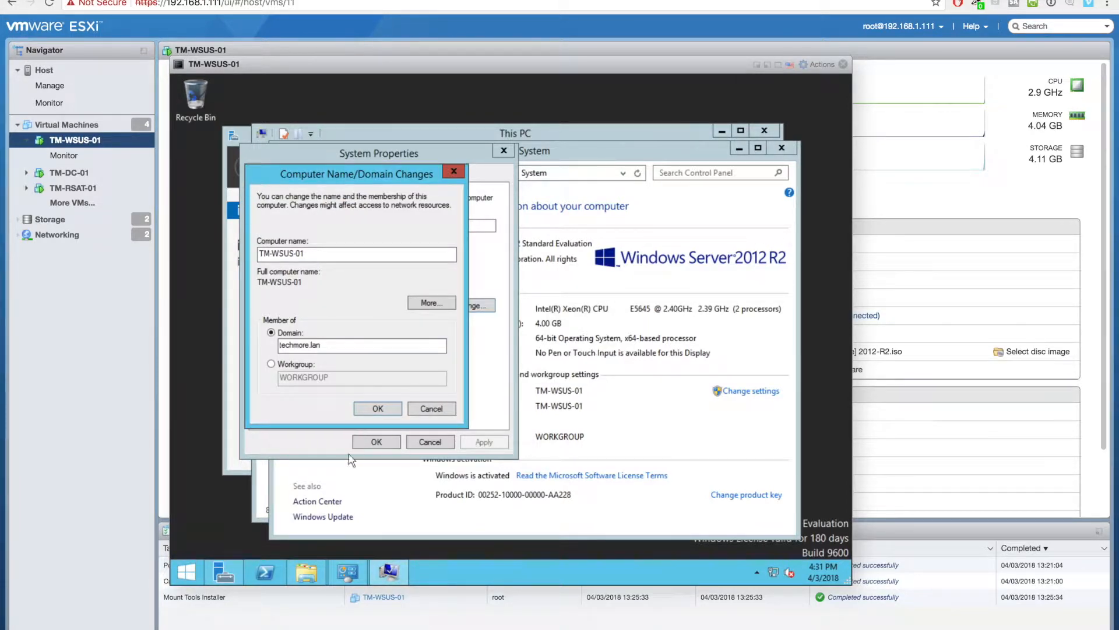
- Apply the domain membership, close System Properties and restart the server now
{"action": "left_click", "coordinate": [371, 411]}
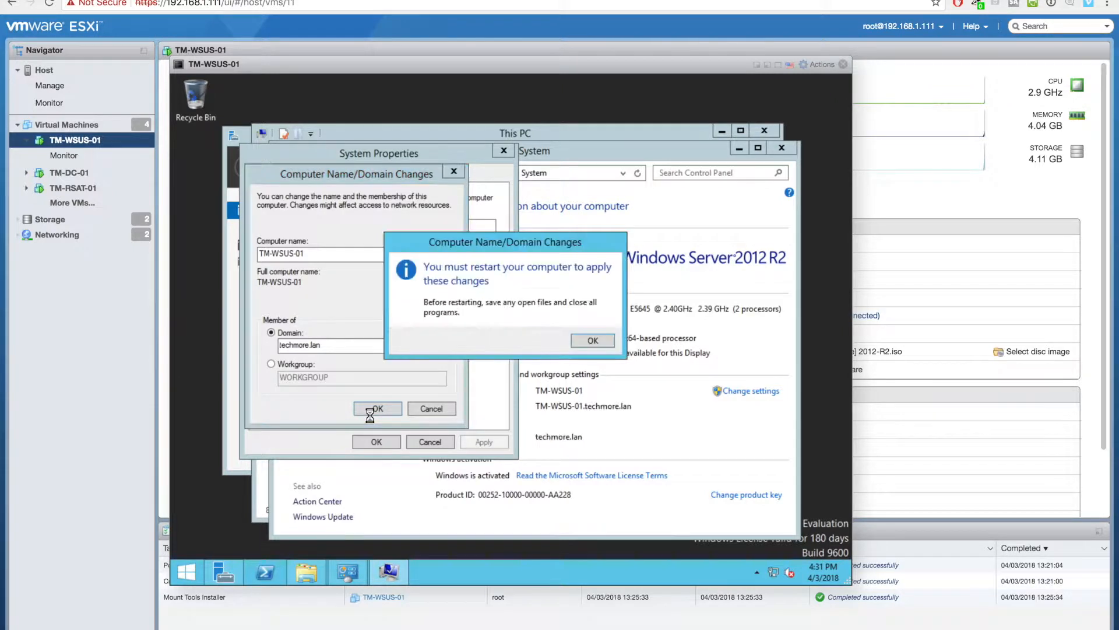
{"action": "left_click", "coordinate": [582, 340]}
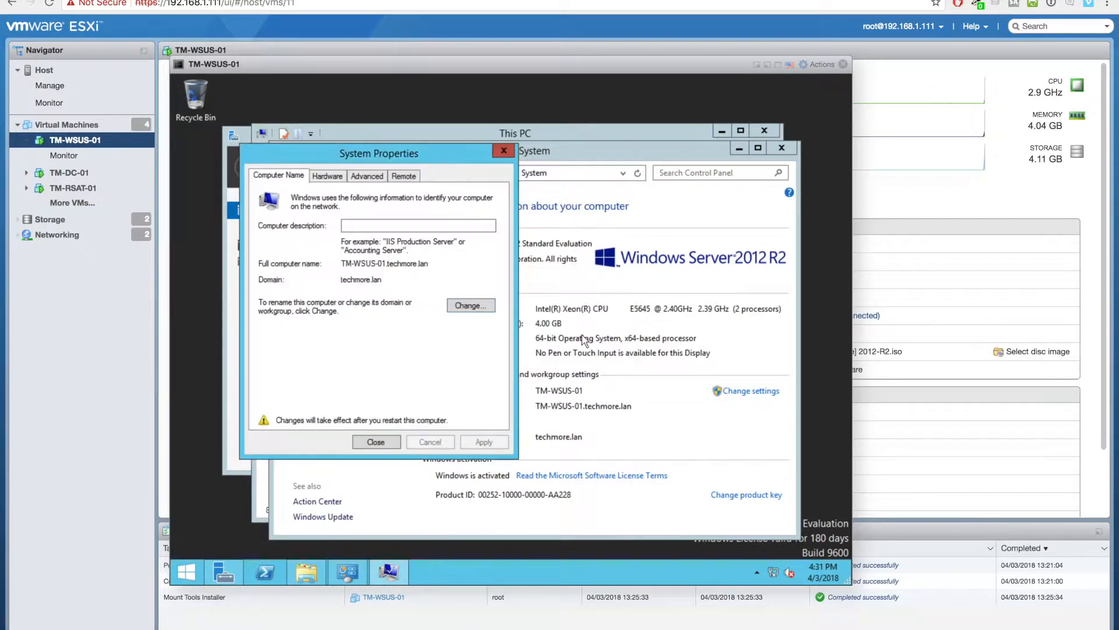
{"action": "left_click", "coordinate": [387, 444]}
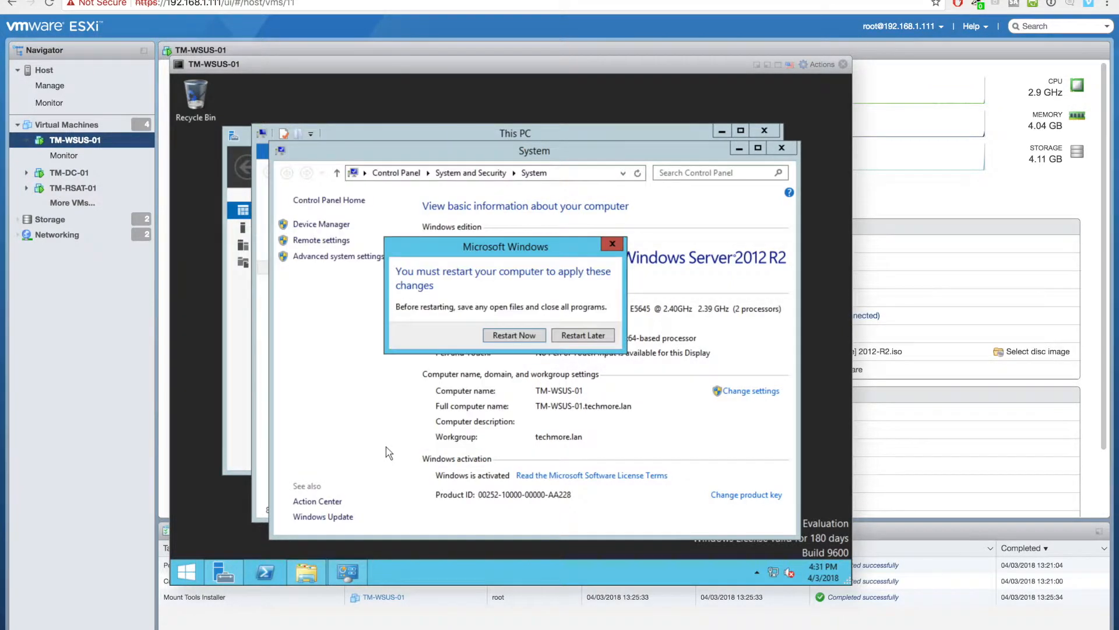
{"action": "left_click", "coordinate": [521, 337]}
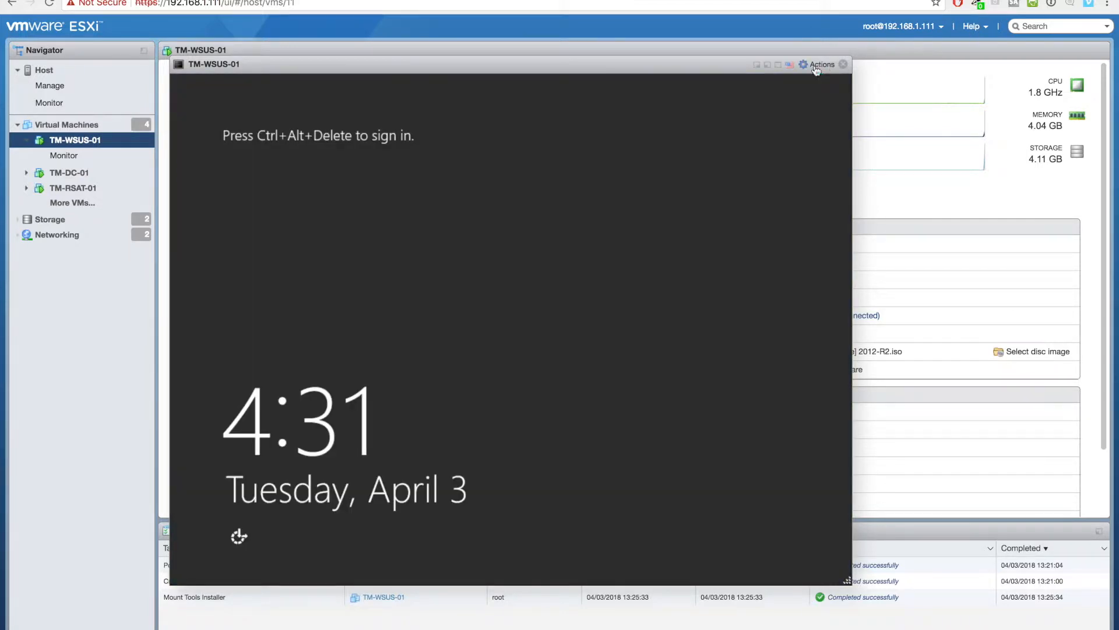
- Send Ctrl-Alt-Delete to TM-WSUS-01 and sign in as Administrator with the account password
{"action": "left_click", "coordinate": [816, 65]}
{"action": "mouse_move", "coordinate": [816, 176]}
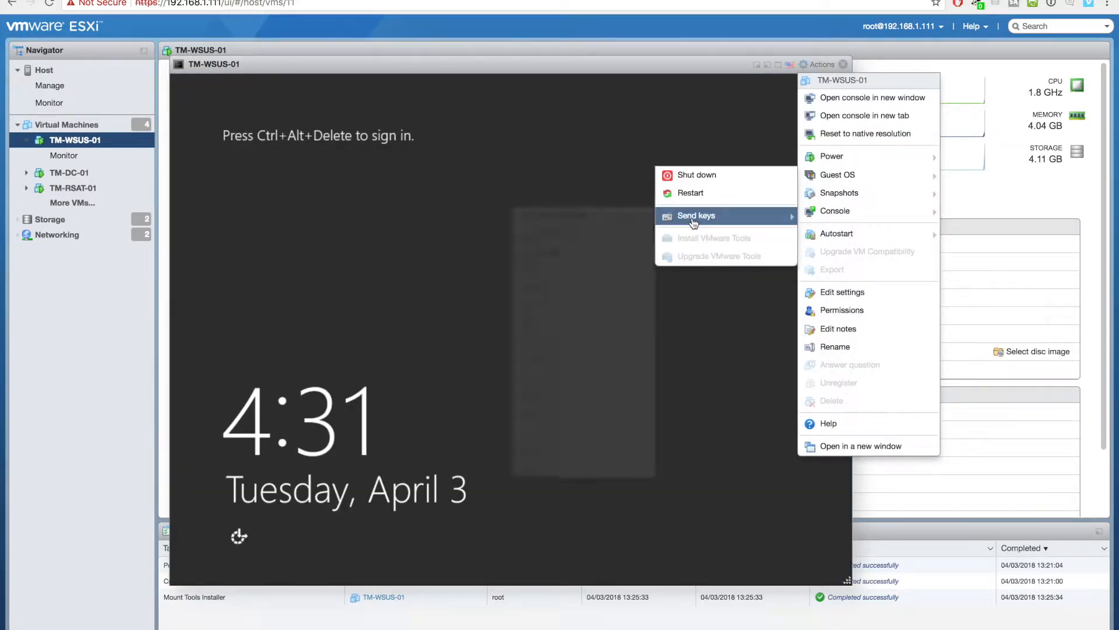
{"action": "mouse_move", "coordinate": [693, 217]}
{"action": "left_click", "coordinate": [577, 217]}
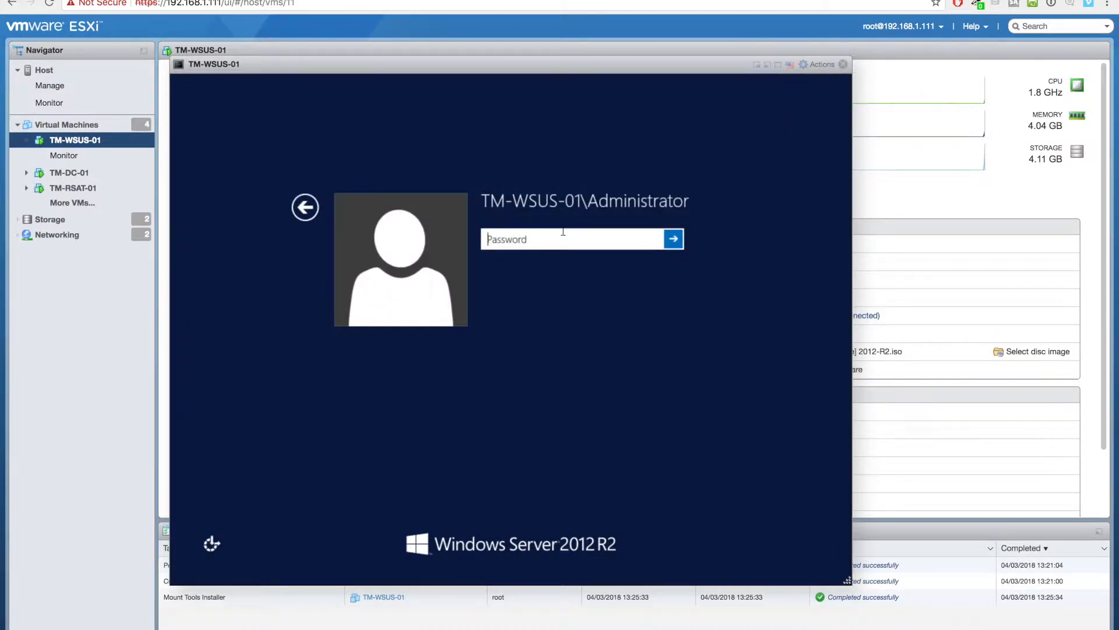
{"action": "type", "text": "Pa$$w0rd"}
{"action": "key", "text": "Return"}
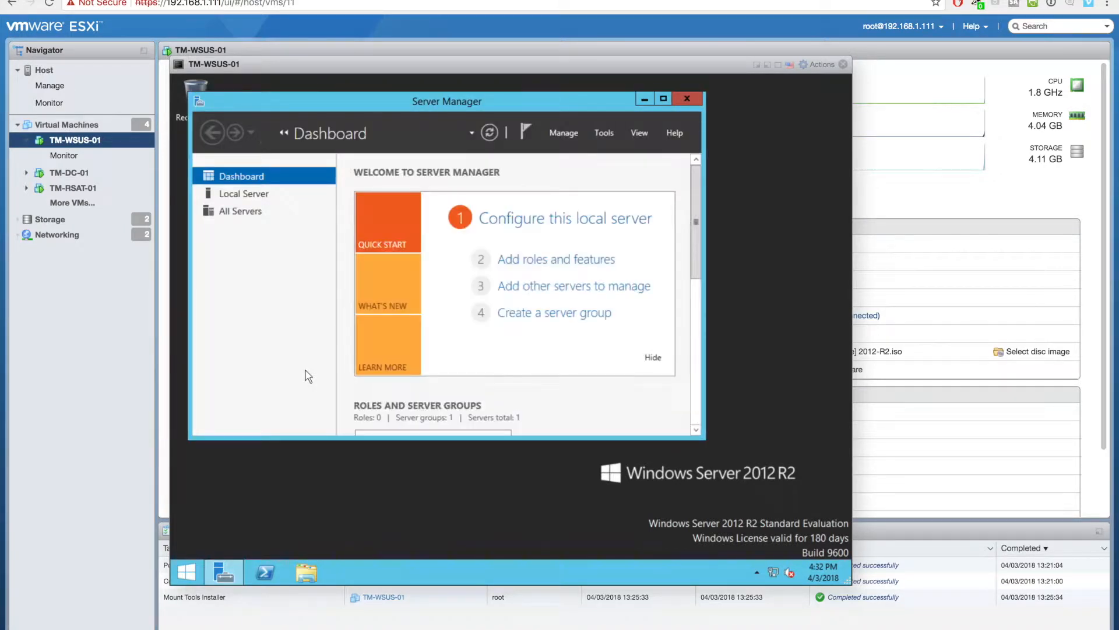
- Start a role-based install on TM-WSUS-01, selecting Windows Server Update Services with its required features
{"action": "left_click", "coordinate": [664, 99]}
{"action": "left_click", "coordinate": [558, 237]}
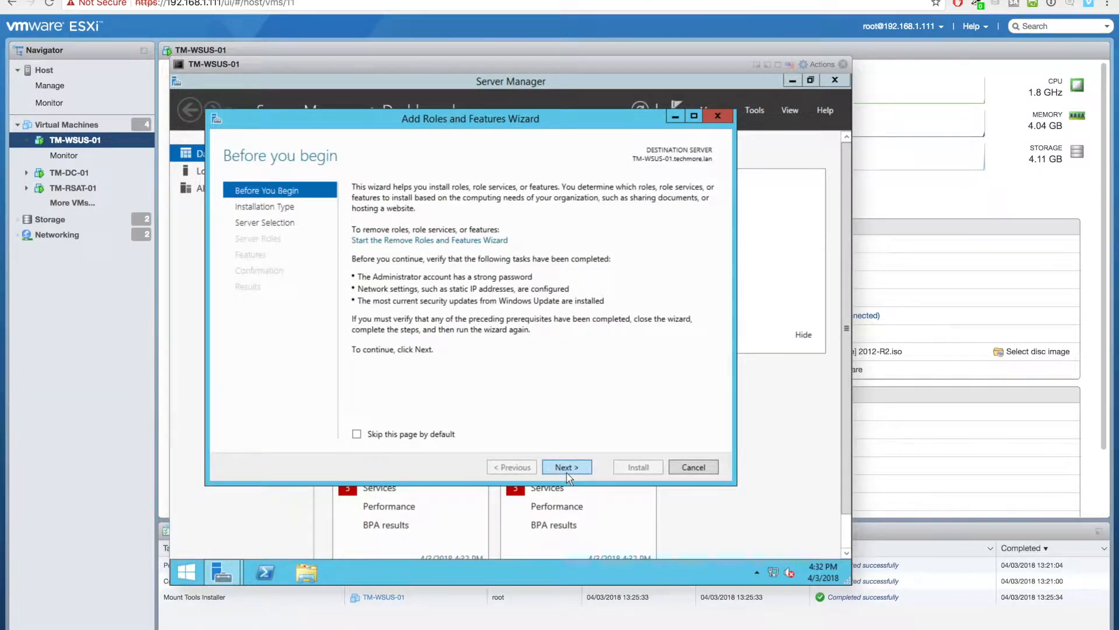
{"action": "left_click", "coordinate": [567, 470]}
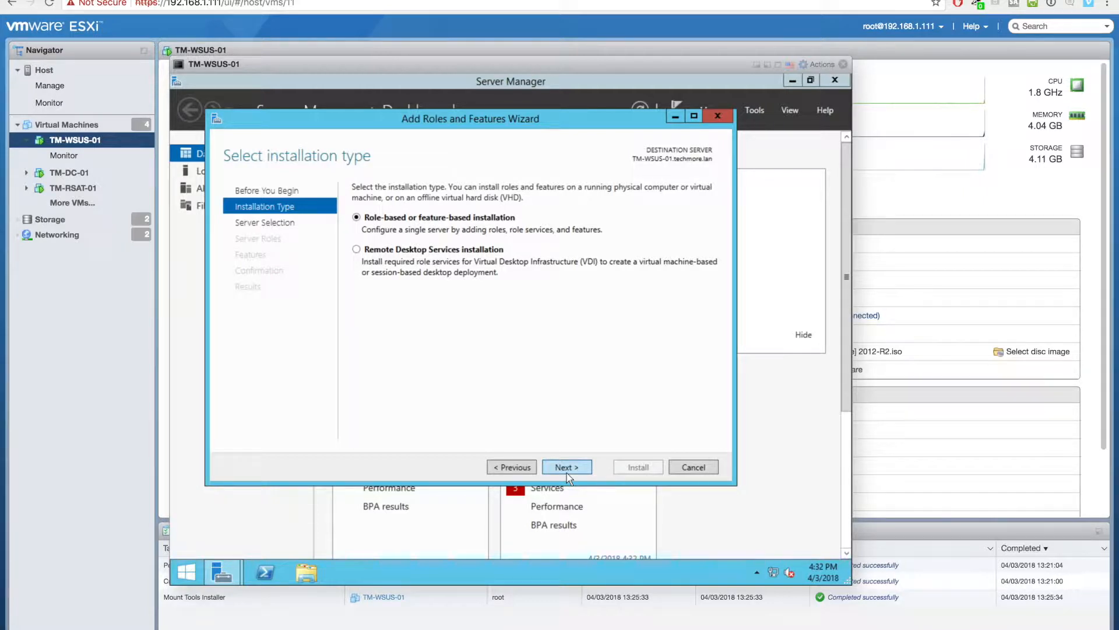
{"action": "left_click", "coordinate": [566, 468]}
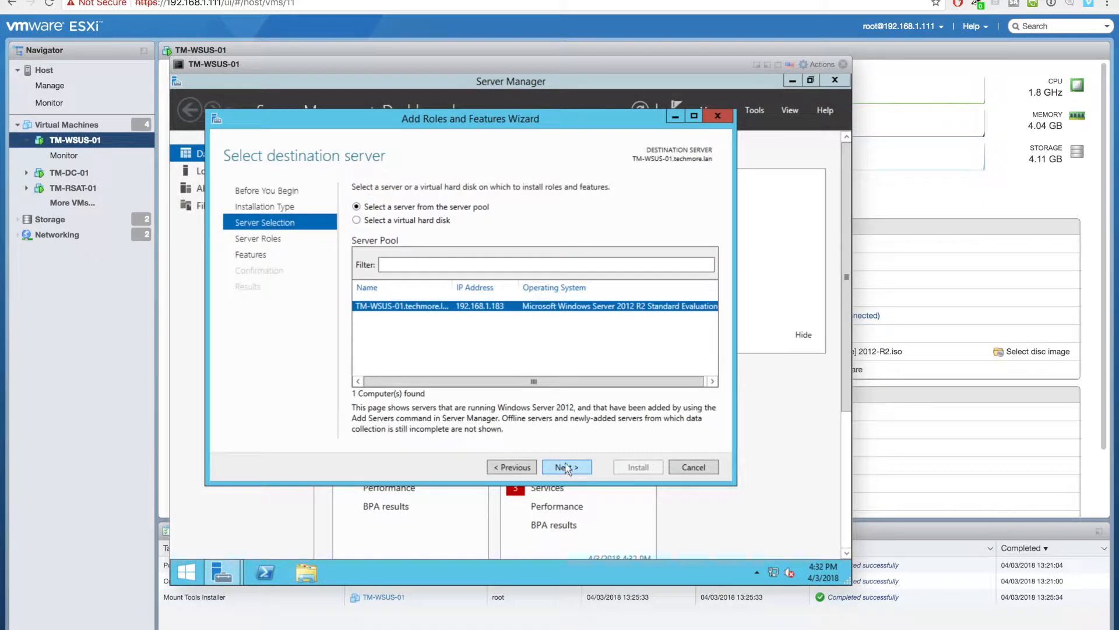
{"action": "left_click", "coordinate": [567, 468]}
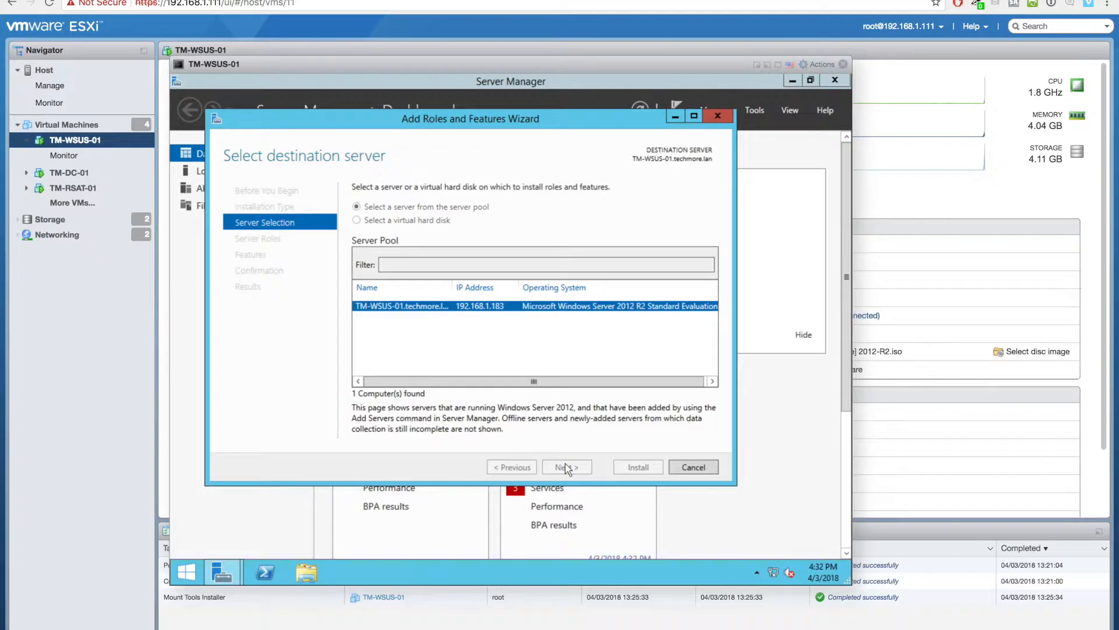
{"action": "left_click_drag", "start_coordinate": [568, 353], "coordinate": [511, 443]}
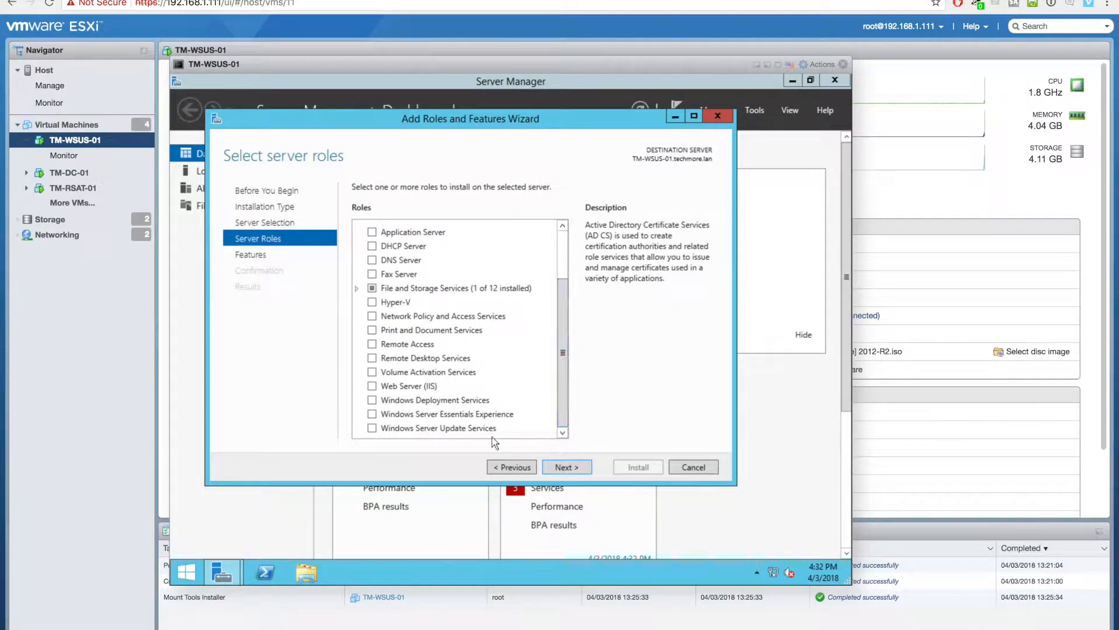
{"action": "left_click", "coordinate": [372, 428]}
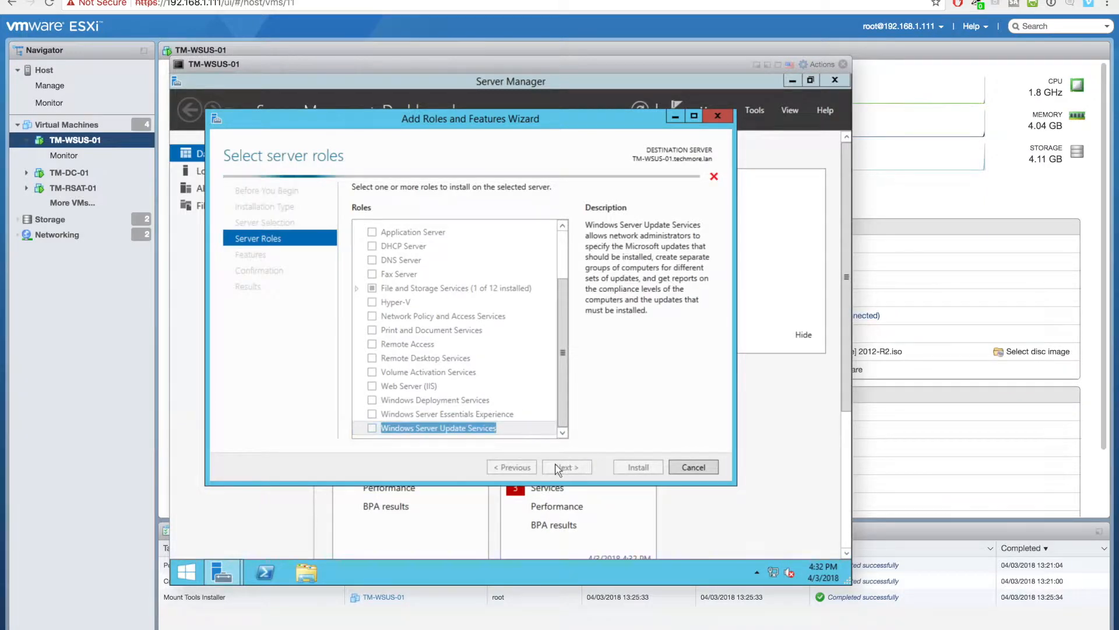
{"action": "left_click", "coordinate": [519, 414]}
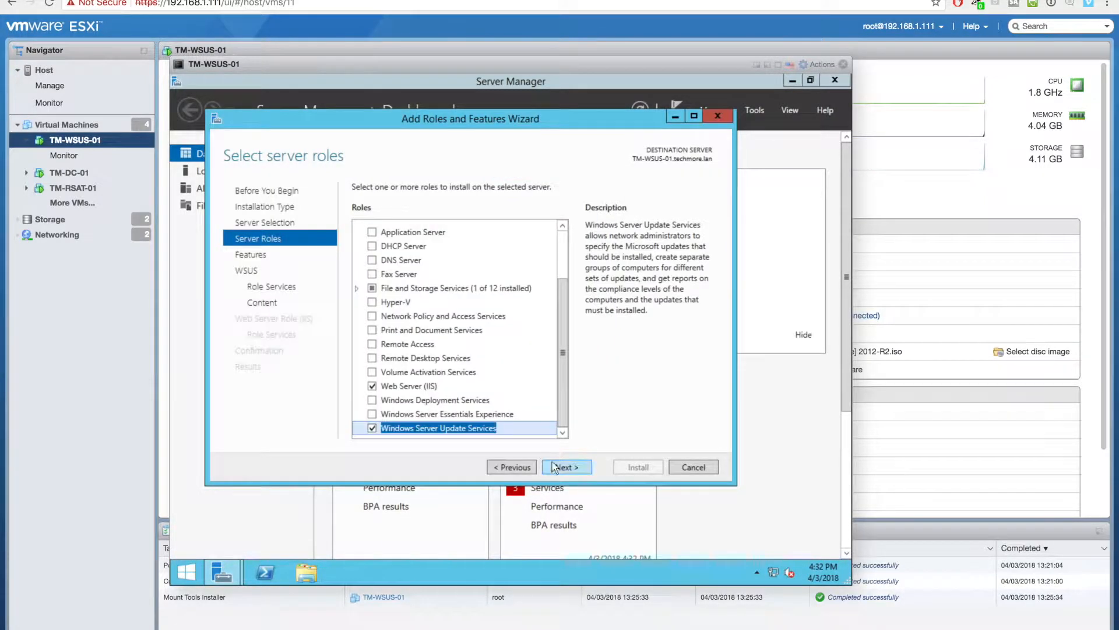
- Keep default features and WSUS role services, but untick Store updates locally
{"action": "left_click", "coordinate": [566, 470]}
{"action": "left_click", "coordinate": [566, 470]}
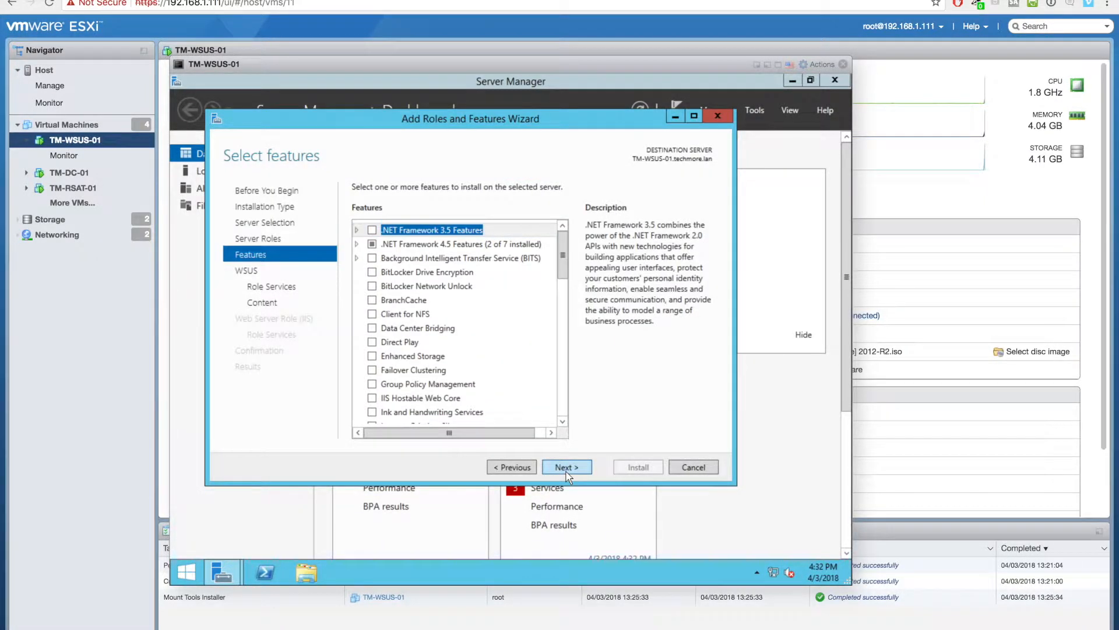
{"action": "left_click", "coordinate": [566, 469]}
{"action": "left_click", "coordinate": [565, 469]}
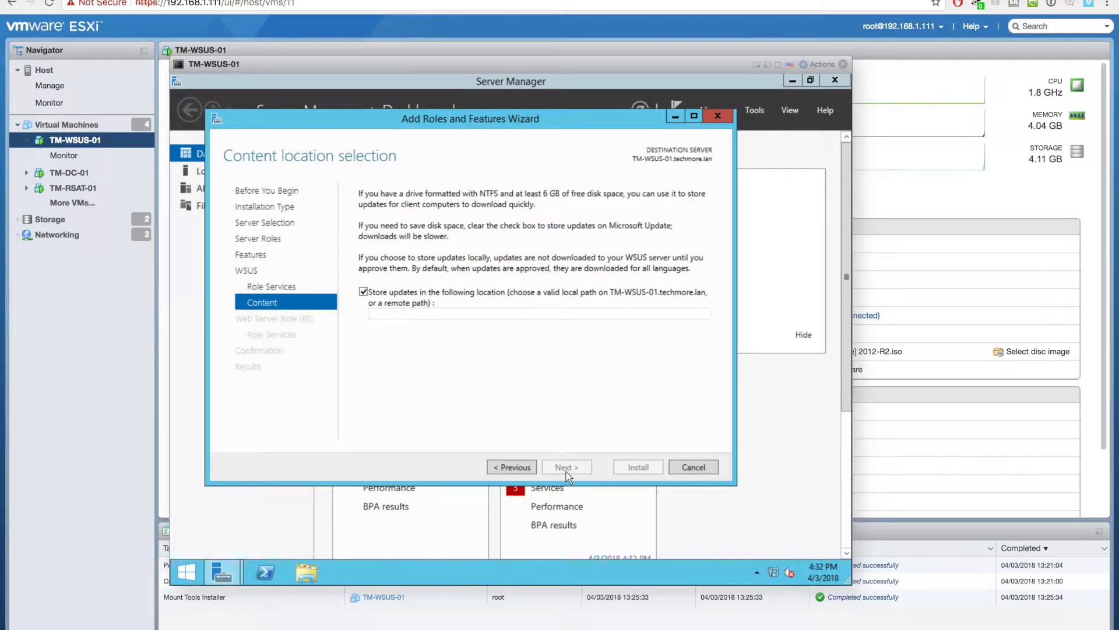
{"action": "left_click", "coordinate": [372, 292]}
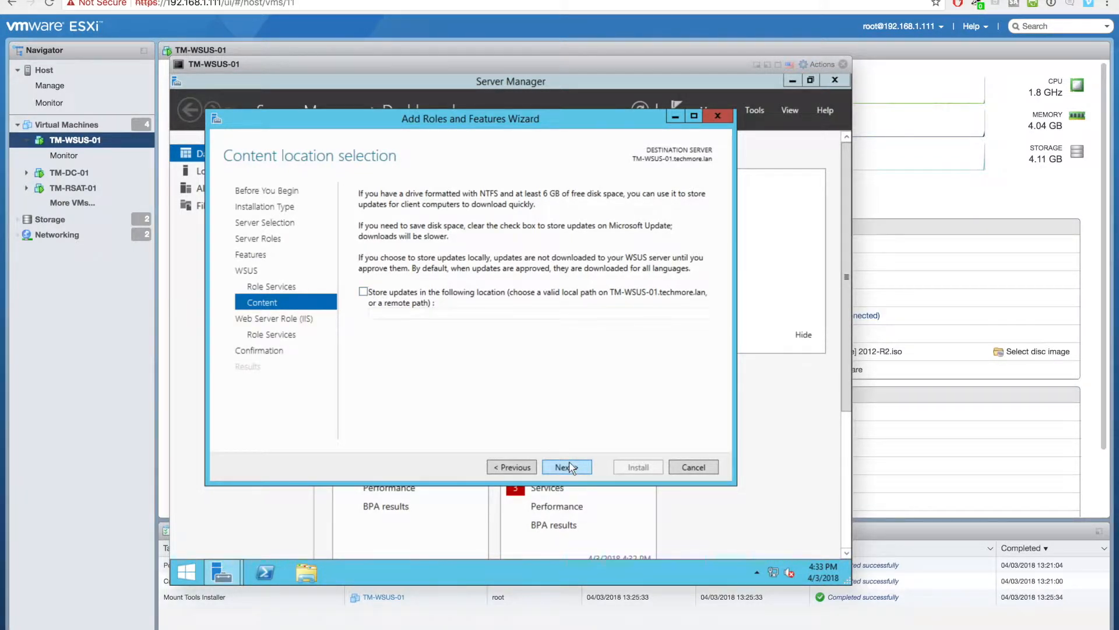
- Keep the default web server role services and allow automatic restart if required
{"action": "left_click", "coordinate": [568, 467]}
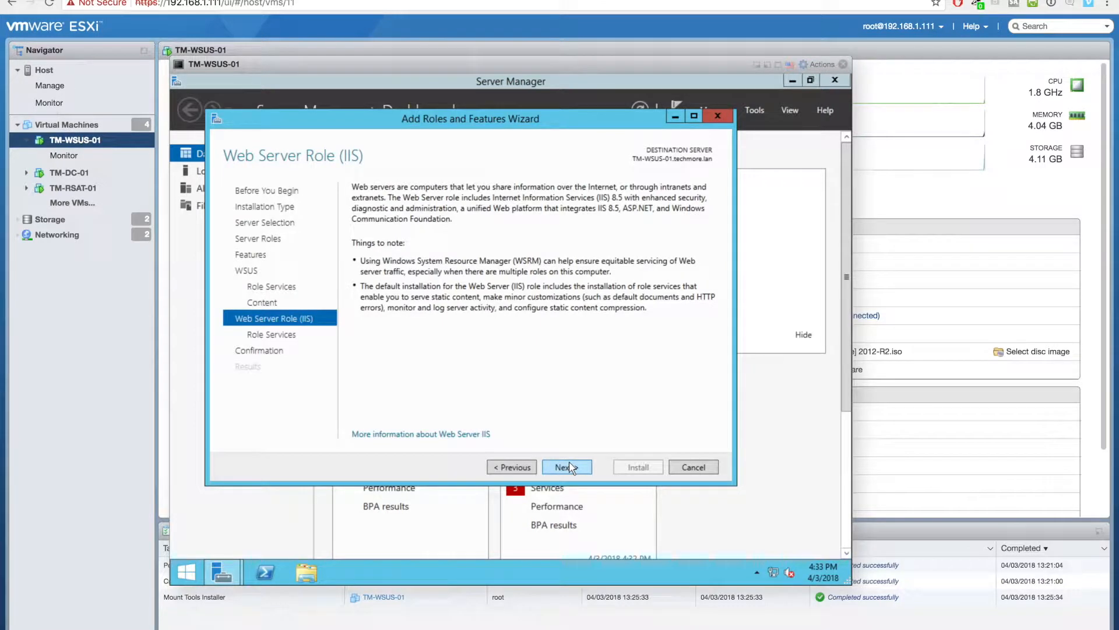
{"action": "left_click", "coordinate": [569, 468]}
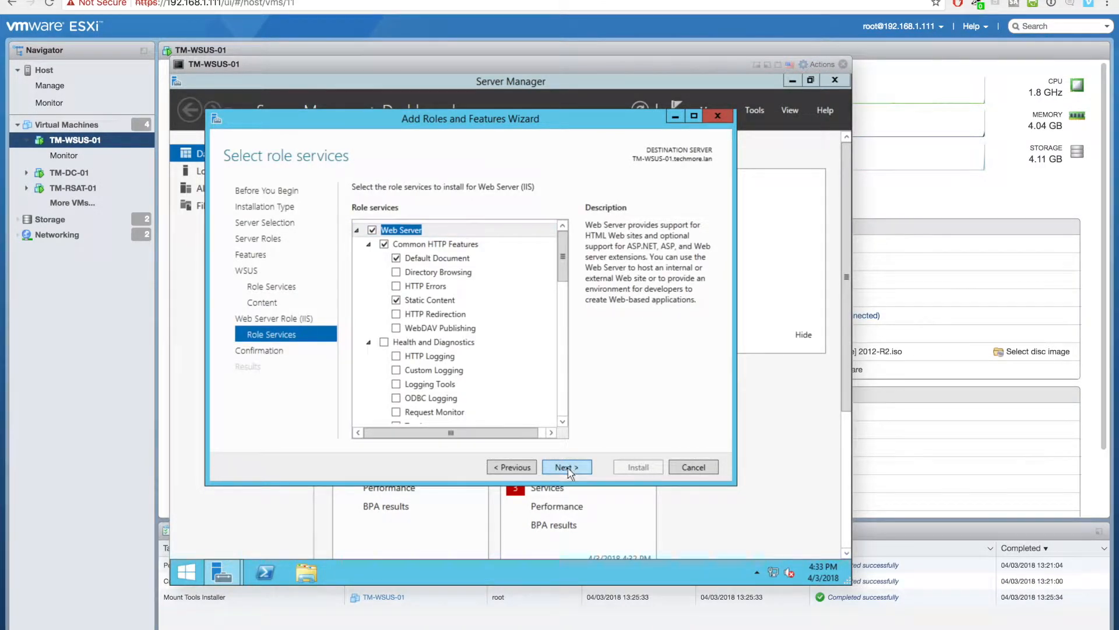
{"action": "left_click", "coordinate": [570, 468]}
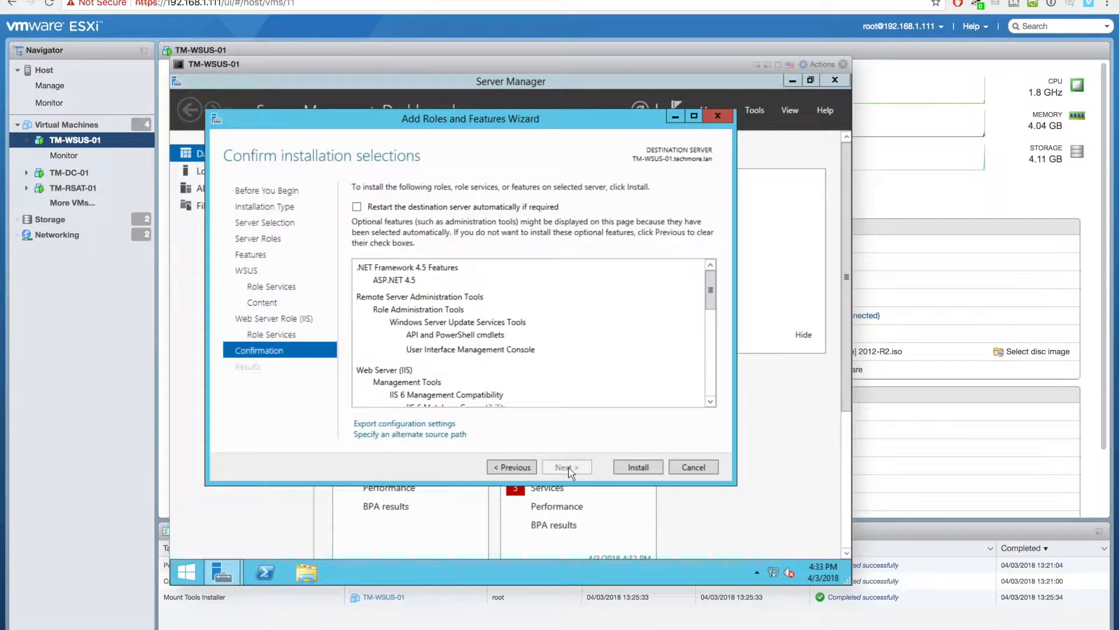
{"action": "left_click", "coordinate": [463, 208]}
{"action": "left_click", "coordinate": [563, 369]}
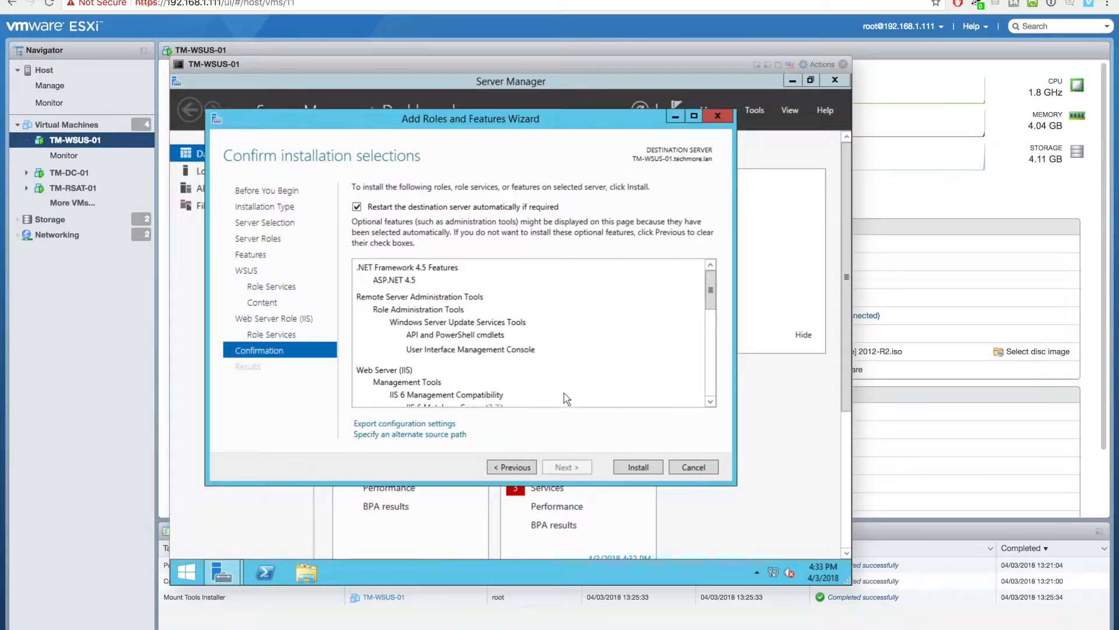
- Install the WSUS and IIS roles, then launch WSUS post-install configuration from the TM-WSUS-01 row
{"action": "left_click", "coordinate": [630, 470]}
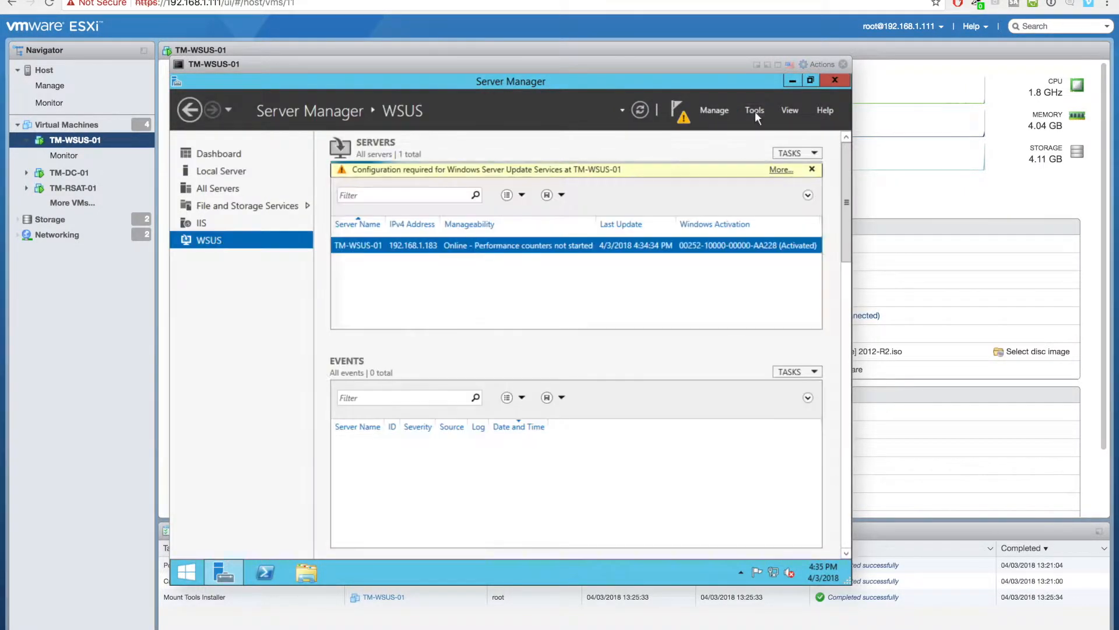
{"action": "left_click", "coordinate": [754, 111]}
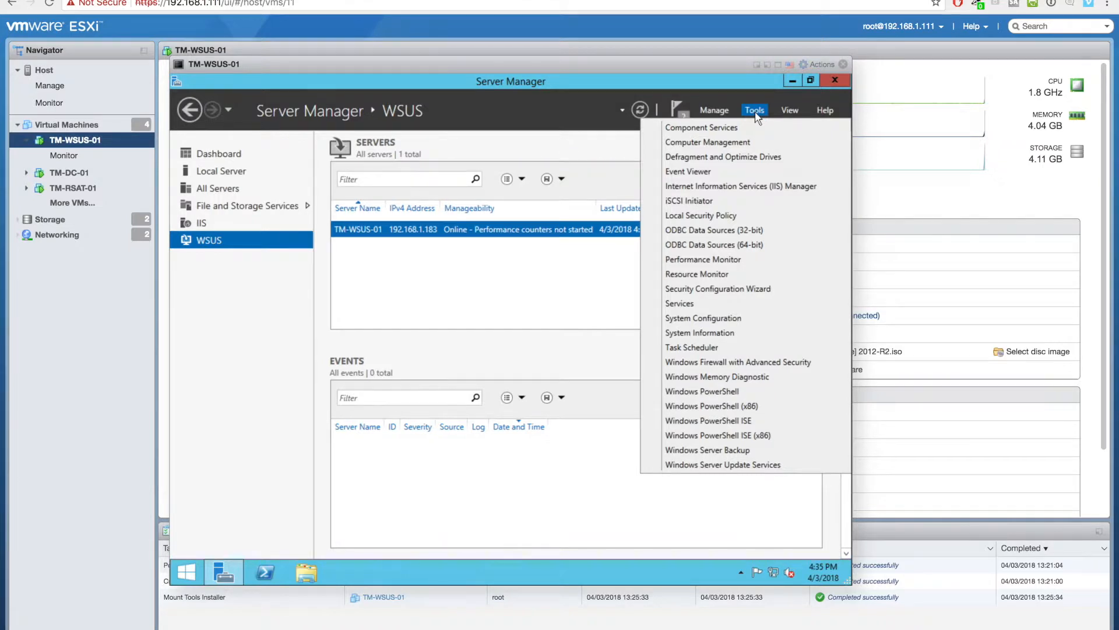
{"action": "left_click", "coordinate": [680, 113]}
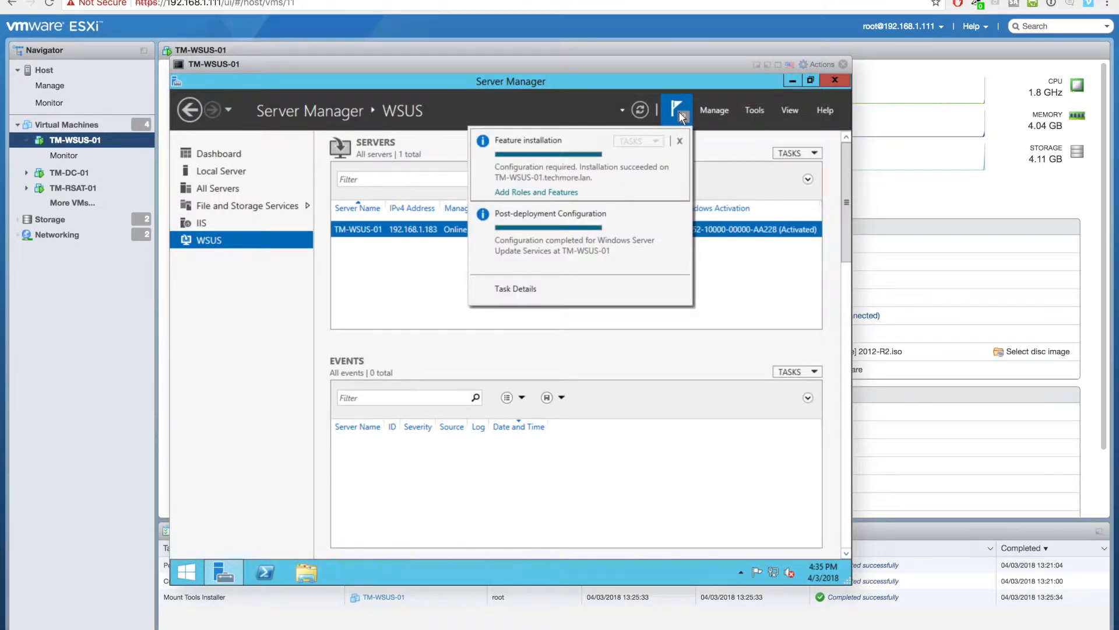
{"action": "left_click", "coordinate": [680, 114]}
{"action": "right_click", "coordinate": [599, 231]}
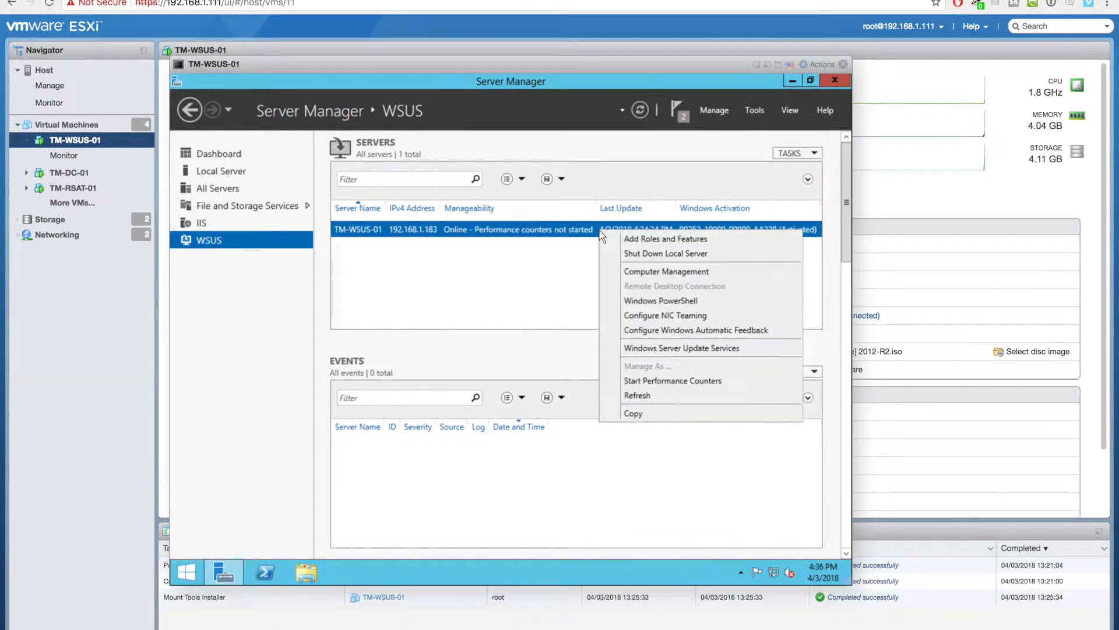
{"action": "left_click", "coordinate": [650, 348]}
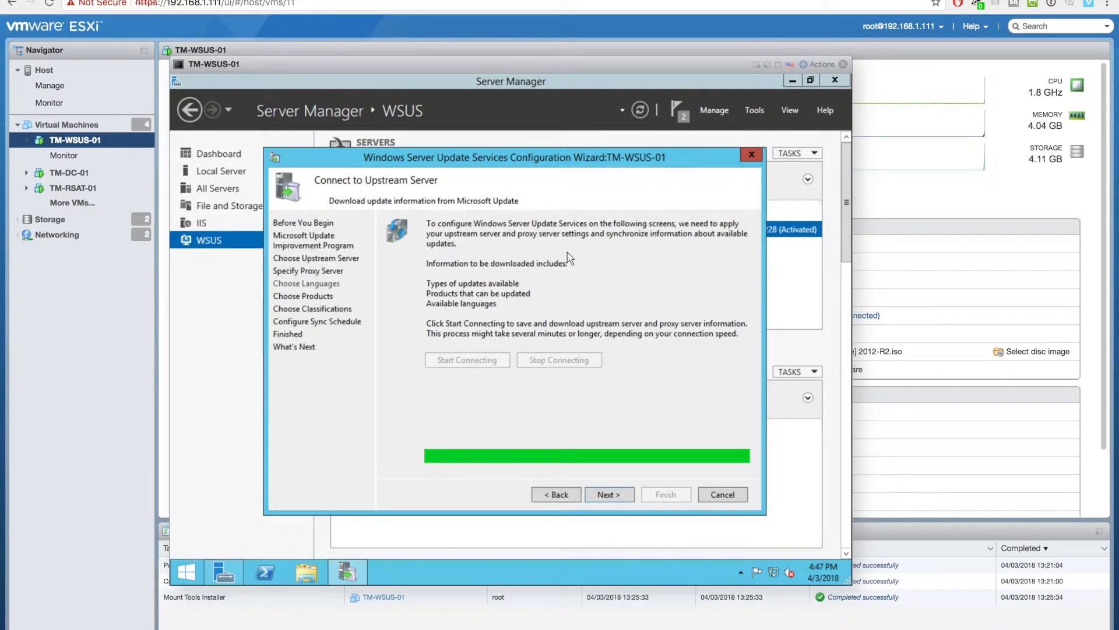
- On the Choose Products page, untick Office and all its sub-products
{"action": "left_click", "coordinate": [608, 497]}
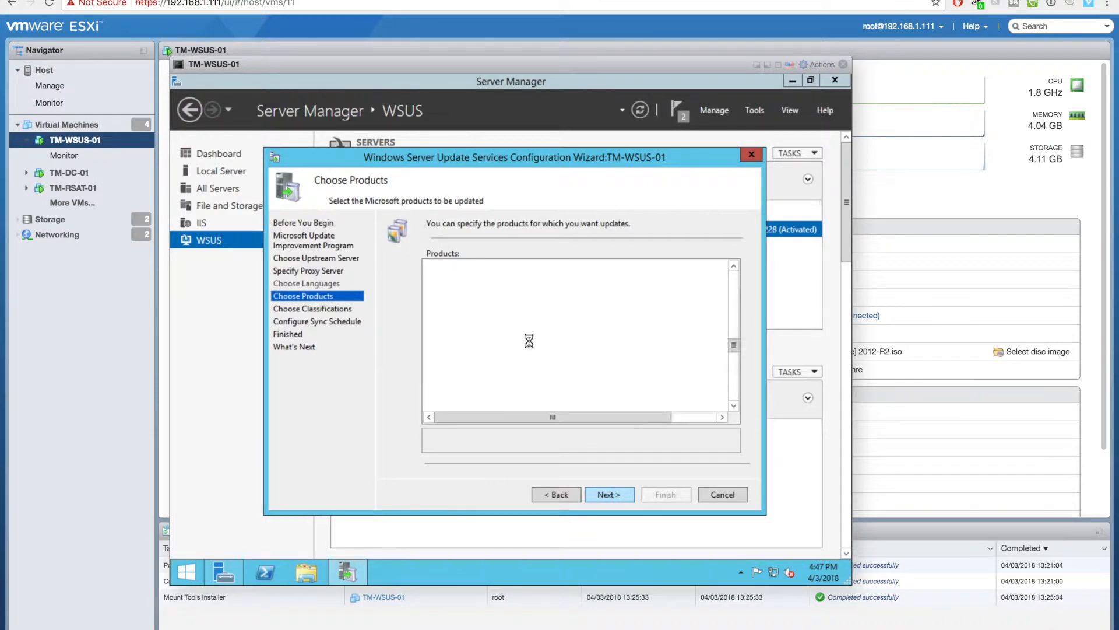
{"action": "left_click", "coordinate": [545, 302]}
{"action": "key", "text": "Down"}
{"action": "key", "text": "Down"}
{"action": "key", "text": "Down"}
{"action": "key", "text": "Down"}
{"action": "key", "text": "Down"}
{"action": "key", "text": "Down"}
{"action": "key", "text": "Down"}
{"action": "key", "text": "Down"}
{"action": "key", "text": "Down"}
{"action": "key", "text": "Down"}
{"action": "key", "text": "Down"}
{"action": "key", "text": "Down"}
{"action": "key", "text": "Down"}
{"action": "key", "text": "Down"}
{"action": "key", "text": "Down"}
{"action": "key", "text": "Down"}
{"action": "key", "text": "Down"}
{"action": "key", "text": "Down"}
{"action": "key", "text": "Down"}
{"action": "key", "text": "Down"}
{"action": "key", "text": "Down"}
{"action": "key", "text": "Down"}
{"action": "key", "text": "Down"}
{"action": "key", "text": "Down"}
{"action": "key", "text": "Down"}
{"action": "key", "text": "Down"}
{"action": "key", "text": "Down"}
{"action": "key", "text": "Down"}
{"action": "key", "text": "Down"}
{"action": "key", "text": "Down"}
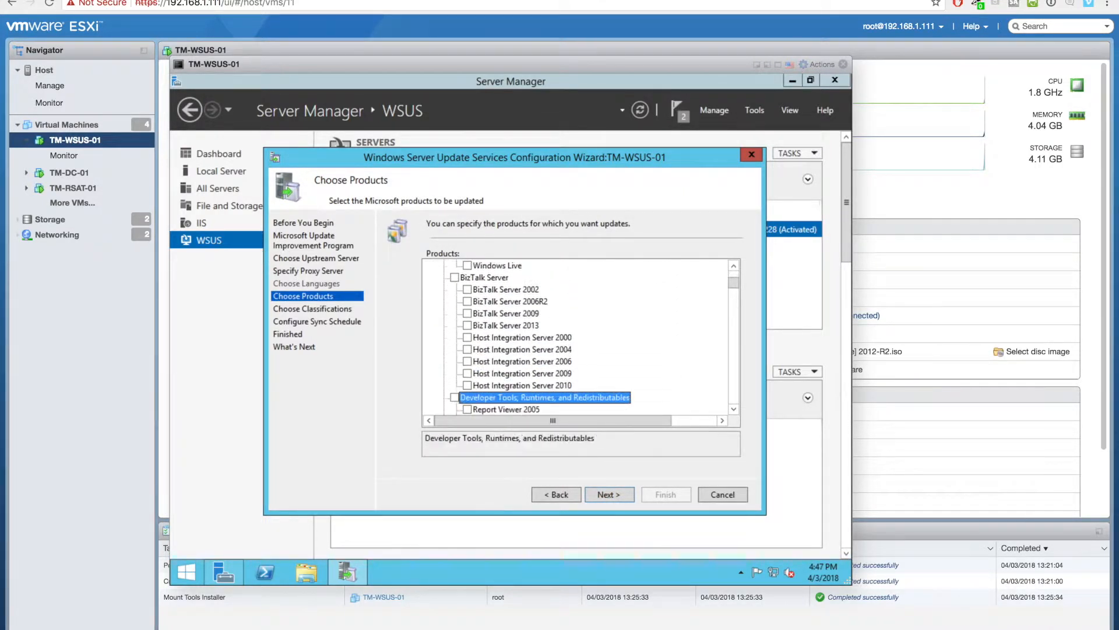
{"action": "key", "text": "Down"}
{"action": "key", "text": "Down"}
{"action": "key", "text": "Down"}
{"action": "key", "text": "Down"}
{"action": "key", "text": "Down"}
{"action": "key", "text": "Down"}
{"action": "key", "text": "Down"}
{"action": "key", "text": "Down"}
{"action": "key", "text": "Down"}
{"action": "key", "text": "Down"}
{"action": "key", "text": "Down"}
{"action": "key", "text": "Down"}
{"action": "key", "text": "Down"}
{"action": "key", "text": "Down"}
{"action": "key", "text": "Down"}
{"action": "key", "text": "Down"}
{"action": "key", "text": "Down"}
{"action": "key", "text": "Down"}
{"action": "key", "text": "Down"}
{"action": "key", "text": "Down"}
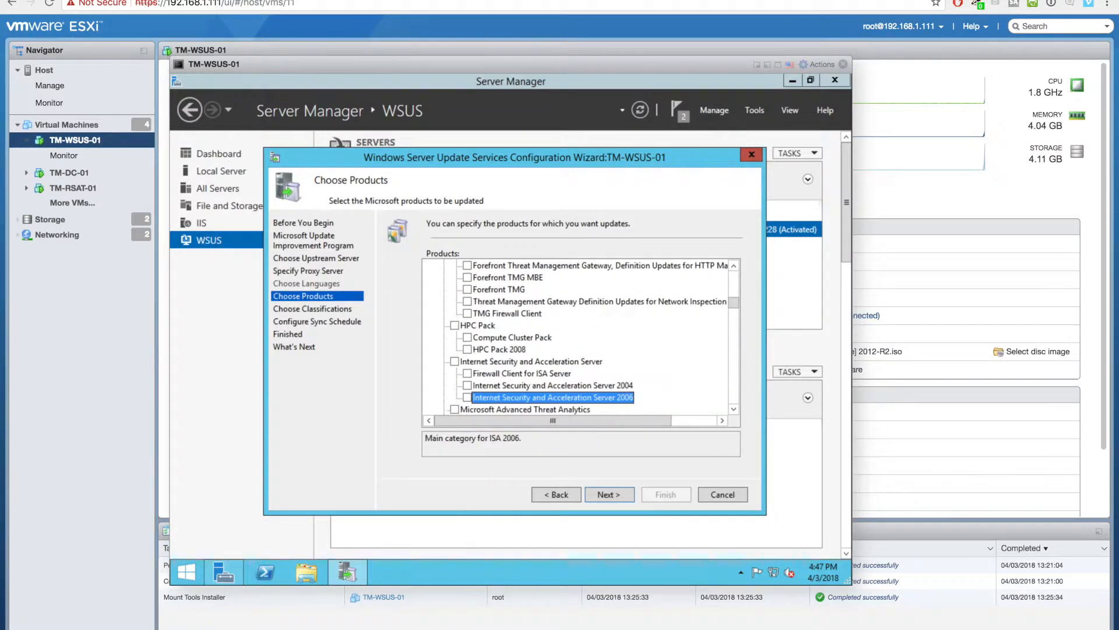
{"action": "key", "text": "Down"}
{"action": "key", "text": "Down"}
{"action": "key", "text": "Down"}
{"action": "key", "text": "Down"}
{"action": "key", "text": "Down"}
{"action": "key", "text": "Down"}
{"action": "key", "text": "Down"}
{"action": "key", "text": "Down"}
{"action": "key", "text": "Down"}
{"action": "key", "text": "Down"}
{"action": "key", "text": "Down"}
{"action": "key", "text": "Down"}
{"action": "key", "text": "Down"}
{"action": "key", "text": "Down"}
{"action": "key", "text": "Down"}
{"action": "key", "text": "Down"}
{"action": "key", "text": "Down"}
{"action": "key", "text": "Down"}
{"action": "key", "text": "Down"}
{"action": "key", "text": "Down"}
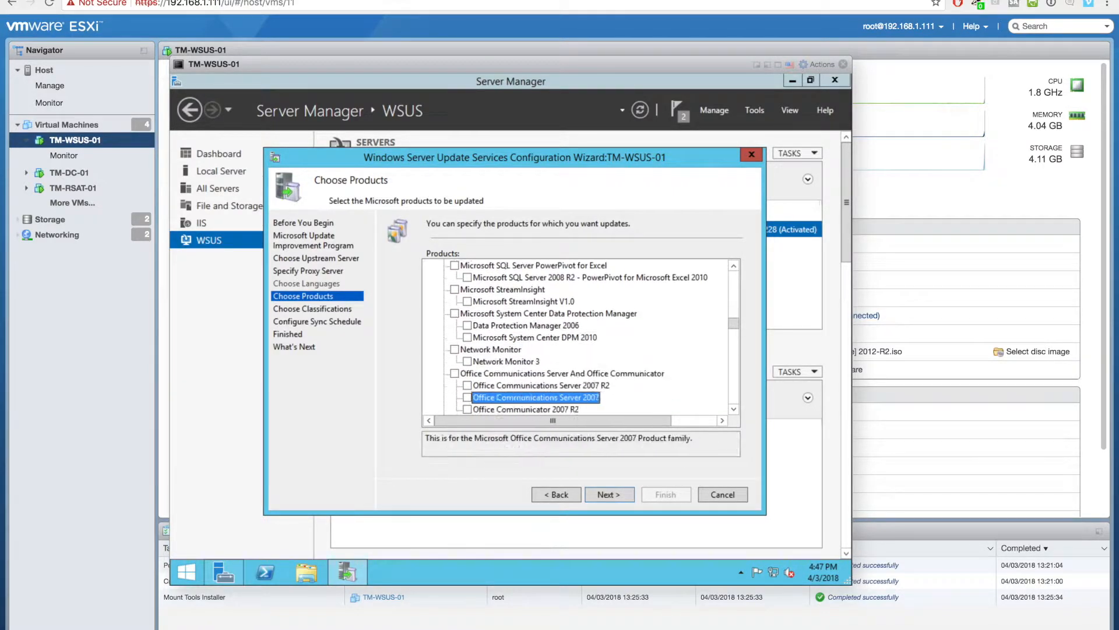
{"action": "key", "text": "Up"}
{"action": "key", "text": "Up"}
{"action": "key", "text": "Up"}
{"action": "key", "text": "Up"}
{"action": "key", "text": "space"}
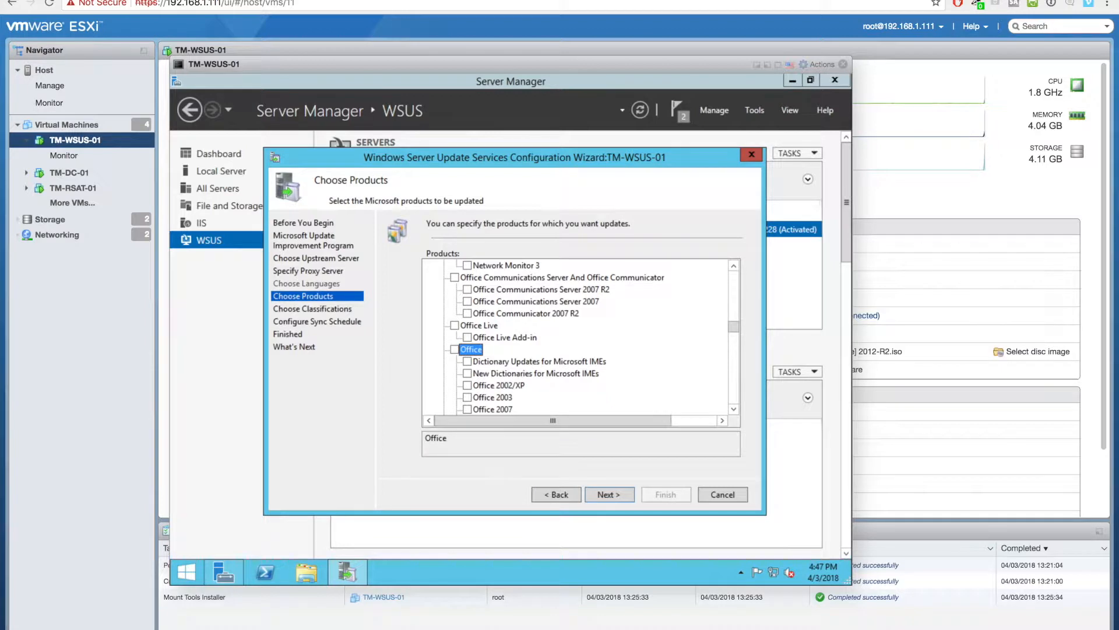
{"action": "key", "text": "Down"}
{"action": "key", "text": "Down"}
{"action": "key", "text": "Down"}
{"action": "key", "text": "Down"}
{"action": "key", "text": "Down"}
{"action": "key", "text": "Down"}
{"action": "key", "text": "Down"}
{"action": "key", "text": "Down"}
{"action": "key", "text": "Down"}
{"action": "key", "text": "Down"}
{"action": "key", "text": "Down"}
{"action": "key", "text": "Down"}
{"action": "key", "text": "Down"}
{"action": "key", "text": "Down"}
{"action": "key", "text": "Down"}
{"action": "key", "text": "Down"}
- Untick the early Windows 10 driver categories, Creators Update, and Fall Creators through GDR-DU entries
{"action": "key", "text": "Down"}
{"action": "key", "text": "Down"}
{"action": "key", "text": "Down"}
{"action": "key", "text": "Down"}
{"action": "key", "text": "Down"}
{"action": "key", "text": "Down"}
{"action": "key", "text": "Down"}
{"action": "key", "text": "Down"}
{"action": "key", "text": "Down"}
{"action": "key", "text": "Down"}
{"action": "key", "text": "Down"}
{"action": "key", "text": "Down"}
{"action": "key", "text": "Down"}
{"action": "key", "text": "Down"}
{"action": "key", "text": "Down"}
{"action": "key", "text": "Down"}
{"action": "key", "text": "Down"}
{"action": "key", "text": "Down"}
{"action": "key", "text": "Down"}
{"action": "key", "text": "Down"}
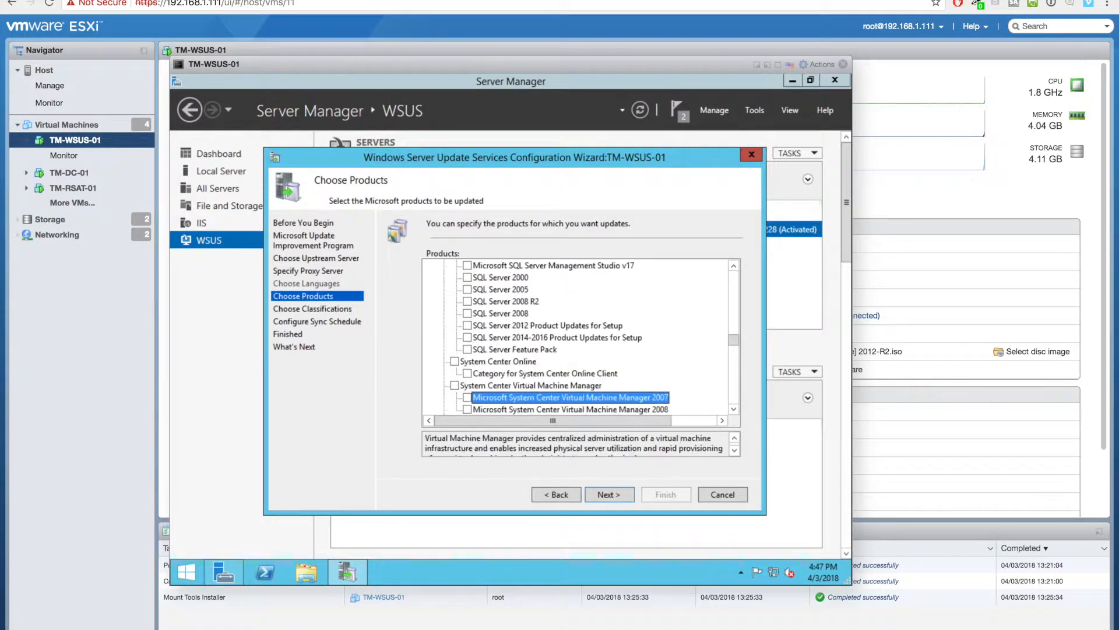
{"action": "key", "text": "Down"}
{"action": "key", "text": "Down"}
{"action": "key", "text": "Down"}
{"action": "key", "text": "Down"}
{"action": "key", "text": "Down"}
{"action": "key", "text": "Down"}
{"action": "key", "text": "Down"}
{"action": "key", "text": "Down"}
{"action": "key", "text": "Down"}
{"action": "key", "text": "Down"}
{"action": "key", "text": "Down"}
{"action": "key", "text": "Down"}
{"action": "key", "text": "Down"}
{"action": "key", "text": "Down"}
{"action": "key", "text": "Down"}
{"action": "key", "text": "Down"}
{"action": "key", "text": "Down"}
{"action": "key", "text": "Down"}
{"action": "key", "text": "Down"}
{"action": "key", "text": "Down"}
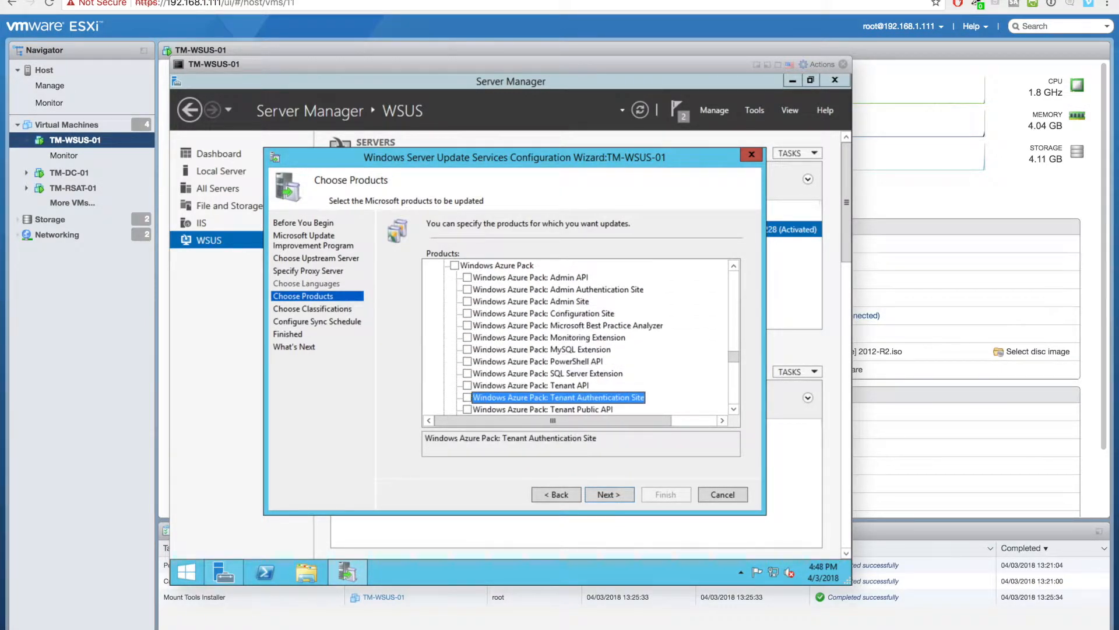
{"action": "key", "text": "Down"}
{"action": "key", "text": "Down"}
{"action": "key", "text": "Down"}
{"action": "key", "text": "Down"}
{"action": "key", "text": "Up"}
{"action": "key", "text": "Up"}
{"action": "key", "text": "Up"}
{"action": "key", "text": "Down"}
{"action": "key", "text": "Down"}
{"action": "key", "text": "Down"}
{"action": "key", "text": "Down"}
{"action": "key", "text": "Down"}
{"action": "key", "text": "Down"}
{"action": "key", "text": "Down"}
{"action": "key", "text": "Down"}
{"action": "key", "text": "Down"}
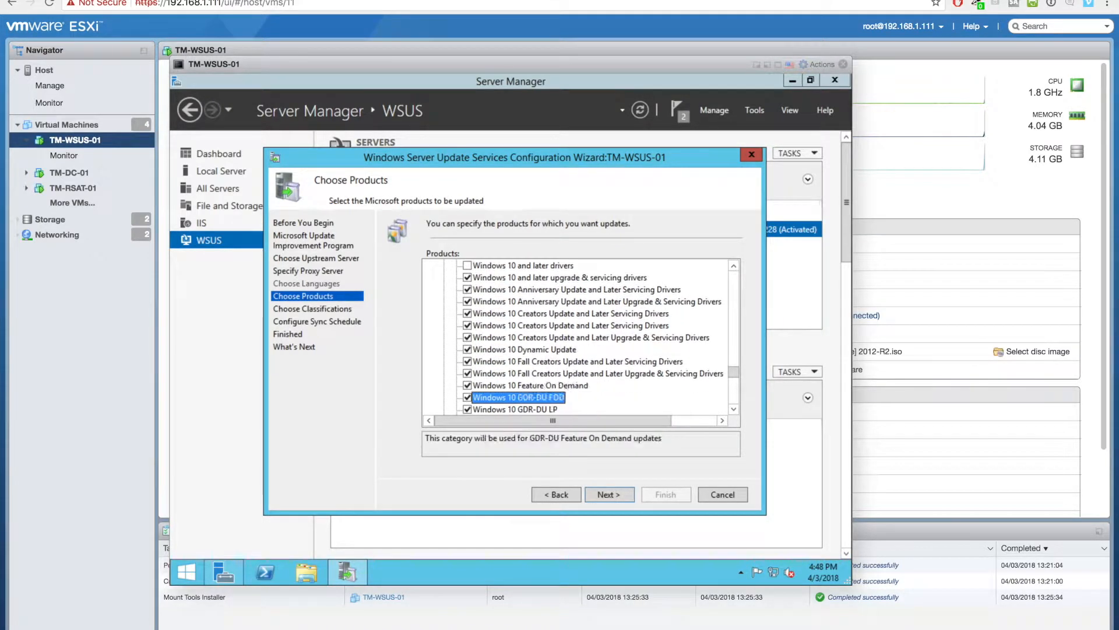
{"action": "key", "text": "Up"}
{"action": "key", "text": "Up"}
{"action": "key", "text": "Up"}
{"action": "key", "text": "Up"}
{"action": "key", "text": "Up"}
{"action": "key", "text": "Up"}
{"action": "key", "text": "Up"}
{"action": "key", "text": "Up"}
{"action": "key", "text": "Up"}
{"action": "key", "text": "Up"}
{"action": "key", "text": "Up"}
{"action": "key", "text": "Down"}
{"action": "key", "text": "Down"}
{"action": "key", "text": "Down"}
{"action": "key", "text": "space"}
{"action": "key", "text": "Down"}
{"action": "key", "text": "space"}
{"action": "key", "text": "Down"}
{"action": "key", "text": "space"}
{"action": "key", "text": "Down"}
{"action": "key", "text": "space"}
{"action": "key", "text": "Down"}
{"action": "key", "text": "space"}
{"action": "key", "text": "Down"}
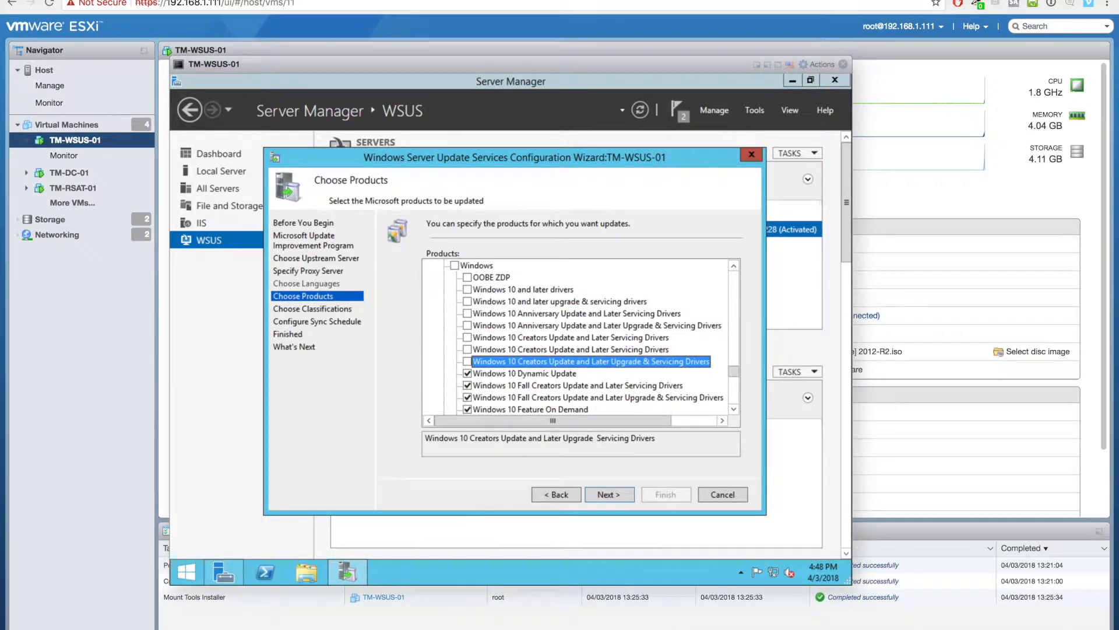
{"action": "key", "text": "Down"}
{"action": "key", "text": "Down"}
{"action": "key", "text": "Down"}
{"action": "key", "text": "Down"}
{"action": "key", "text": "Down"}
{"action": "key", "text": "Down"}
{"action": "key", "text": "Down"}
{"action": "key", "text": "Down"}
{"action": "key", "text": "Down"}
{"action": "key", "text": "Up"}
{"action": "key", "text": "Up"}
{"action": "key", "text": "Up"}
{"action": "key", "text": "Up"}
{"action": "key", "text": "Up"}
{"action": "key", "text": "Up"}
{"action": "key", "text": "Up"}
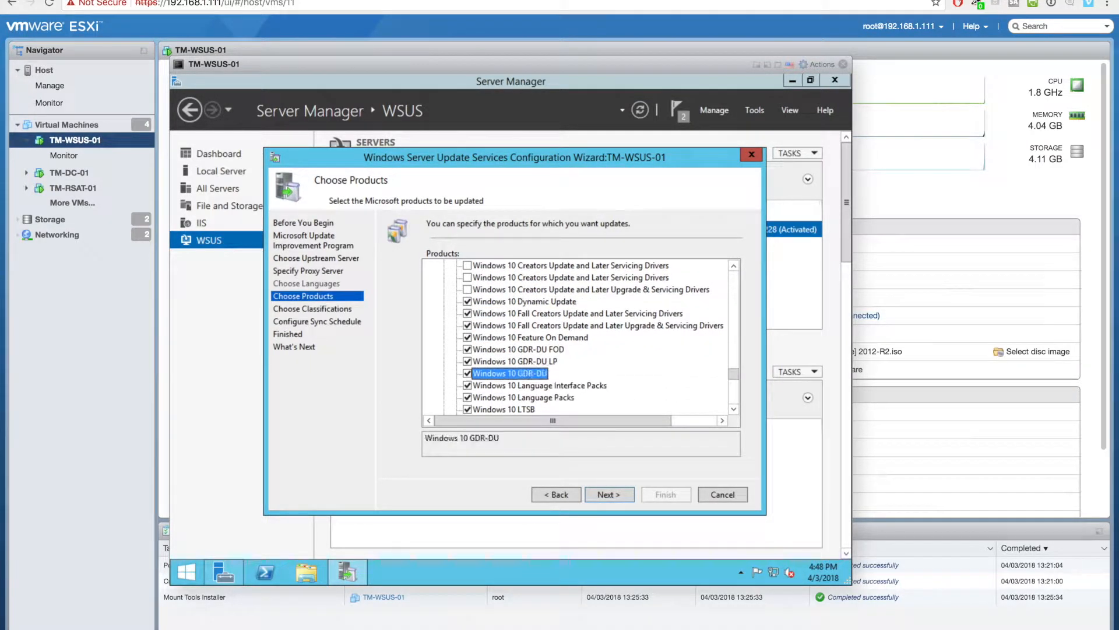
{"action": "key", "text": "Down"}
{"action": "key", "text": "space"}
{"action": "key", "text": "Down"}
{"action": "key", "text": "space"}
{"action": "key", "text": "Down"}
{"action": "key", "text": "space"}
{"action": "key", "text": "Down"}
{"action": "key", "text": "space"}
{"action": "key", "text": "Down"}
{"action": "key", "text": "space"}
{"action": "key", "text": "Down"}
- Untick Windows 10 Language Packs, LTSB, Windows 10 S and Windows 2000 entries
{"action": "key", "text": "space"}
{"action": "key", "text": "Down"}
{"action": "key", "text": "space"}
{"action": "key", "text": "Down"}
{"action": "key", "text": "space"}
{"action": "key", "text": "Down"}
{"action": "key", "text": "space"}
{"action": "key", "text": "Down"}
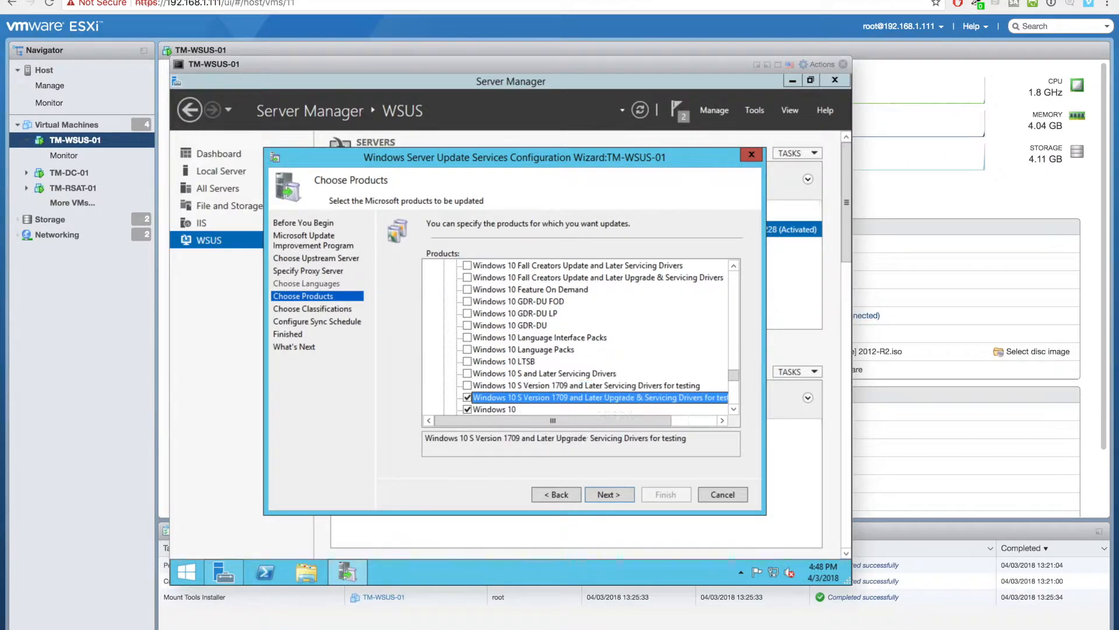
{"action": "key", "text": "space"}
{"action": "key", "text": "Down"}
{"action": "key", "text": "Down"}
{"action": "key", "text": "space"}
{"action": "key", "text": "Up"}
{"action": "key", "text": "Up"}
{"action": "key", "text": "Up"}
{"action": "key", "text": "Up"}
{"action": "key", "text": "Up"}
{"action": "key", "text": "Up"}
{"action": "key", "text": "Up"}
{"action": "key", "text": "Up"}
{"action": "key", "text": "Up"}
{"action": "key", "text": "Up"}
{"action": "key", "text": "Up"}
{"action": "key", "text": "Up"}
{"action": "key", "text": "Up"}
{"action": "key", "text": "Up"}
{"action": "key", "text": "Up"}
{"action": "key", "text": "Up"}
{"action": "key", "text": "Up"}
{"action": "key", "text": "Up"}
{"action": "key", "text": "Up"}
{"action": "key", "text": "Down"}
{"action": "key", "text": "Down"}
{"action": "key", "text": "Down"}
{"action": "key", "text": "Down"}
{"action": "key", "text": "Down"}
{"action": "key", "text": "Down"}
{"action": "key", "text": "Down"}
{"action": "key", "text": "Down"}
{"action": "key", "text": "Down"}
{"action": "key", "text": "Down"}
{"action": "key", "text": "Down"}
{"action": "key", "text": "Down"}
{"action": "key", "text": "Down"}
{"action": "key", "text": "Down"}
{"action": "key", "text": "Down"}
{"action": "key", "text": "Down"}
{"action": "key", "text": "Down"}
{"action": "key", "text": "Down"}
{"action": "key", "text": "Down"}
{"action": "key", "text": "Down"}
{"action": "key", "text": "Down"}
{"action": "key", "text": "Down"}
{"action": "key", "text": "Down"}
{"action": "key", "text": "Down"}
{"action": "key", "text": "space"}
{"action": "key", "text": "Down"}
{"action": "key", "text": "space"}
{"action": "key", "text": "Down"}
{"action": "key", "text": "space"}
{"action": "key", "text": "Down"}
{"action": "key", "text": "space"}
{"action": "key", "text": "Down"}
{"action": "key", "text": "space"}
{"action": "key", "text": "Down"}
{"action": "key", "text": "space"}
{"action": "key", "text": "Down"}
- Untick Windows 7 through Windows 8.1 and legacy entries, keeping Windows Dictionary Updates ticked
{"action": "key", "text": "space"}
{"action": "key", "text": "Down"}
{"action": "key", "text": "space"}
{"action": "key", "text": "Down"}
{"action": "key", "text": "space"}
{"action": "key", "text": "Down"}
{"action": "key", "text": "space"}
{"action": "key", "text": "Down"}
{"action": "key", "text": "space"}
{"action": "key", "text": "Down"}
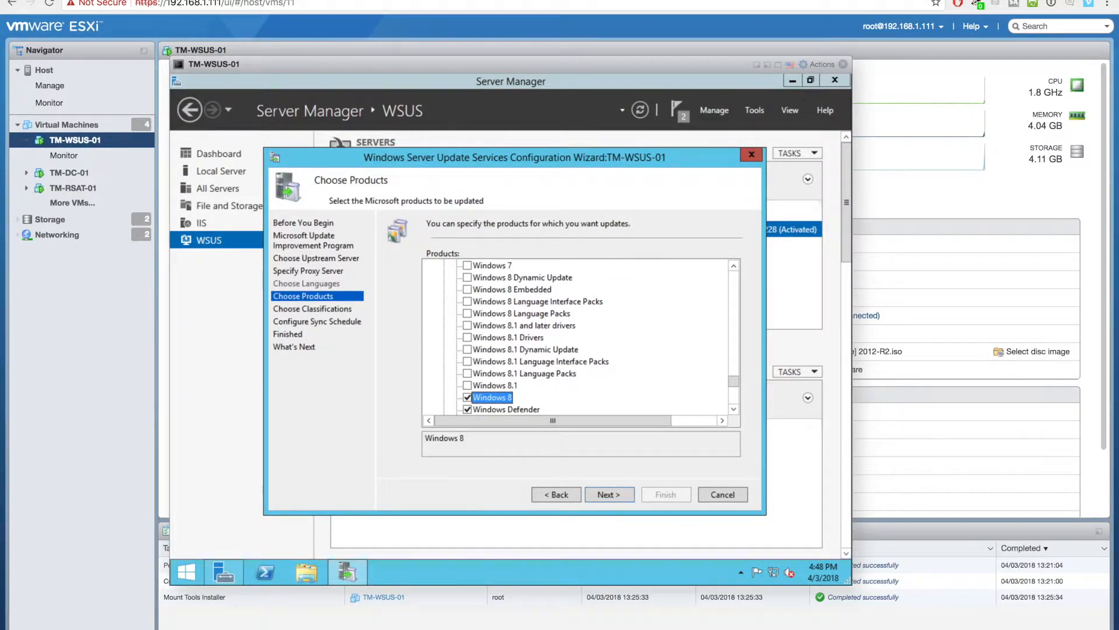
{"action": "key", "text": "space"}
{"action": "key", "text": "Down"}
{"action": "key", "text": "Down"}
{"action": "key", "text": "space"}
{"action": "key", "text": "Down"}
{"action": "key", "text": "space"}
{"action": "key", "text": "Up"}
{"action": "key", "text": "space"}
{"action": "key", "text": "Down"}
{"action": "key", "text": "Down"}
{"action": "key", "text": "space"}
{"action": "key", "text": "Down"}
{"action": "key", "text": "space"}
{"action": "key", "text": "Down"}
{"action": "key", "text": "space"}
{"action": "key", "text": "Down"}
{"action": "key", "text": "space"}
{"action": "key", "text": "Down"}
{"action": "key", "text": "space"}
{"action": "key", "text": "Down"}
{"action": "key", "text": "space"}
{"action": "key", "text": "Down"}
{"action": "key", "text": "space"}
{"action": "key", "text": "Down"}
{"action": "key", "text": "space"}
{"action": "key", "text": "Down"}
{"action": "key", "text": "space"}
{"action": "key", "text": "Down"}
{"action": "key", "text": "space"}
{"action": "key", "text": "Down"}
- Untick the Server 2008 and 2012 language packs plus the Windows Vista and XP entries
{"action": "key", "text": "space"}
{"action": "key", "text": "Down"}
{"action": "key", "text": "space"}
{"action": "key", "text": "Down"}
{"action": "key", "text": "space"}
{"action": "key", "text": "Down"}
{"action": "key", "text": "space"}
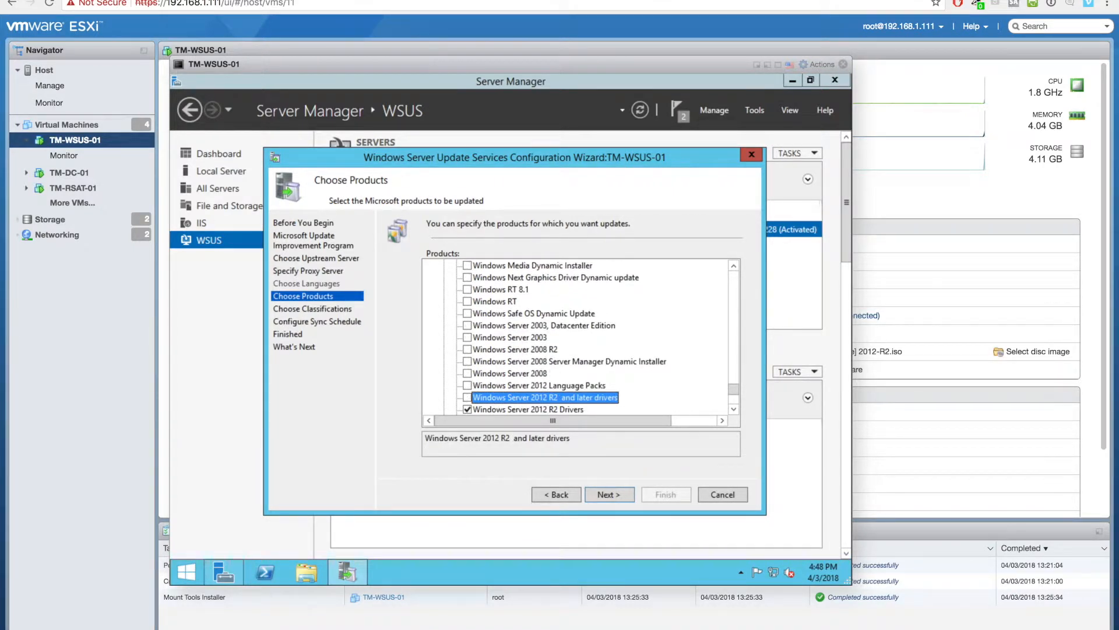
{"action": "key", "text": "Down"}
{"action": "key", "text": "space"}
{"action": "key", "text": "Down"}
{"action": "key", "text": "Down"}
{"action": "key", "text": "Down"}
{"action": "key", "text": "Down"}
{"action": "key", "text": "Down"}
{"action": "key", "text": "Down"}
{"action": "key", "text": "Down"}
{"action": "key", "text": "Down"}
{"action": "key", "text": "Down"}
{"action": "key", "text": "Down"}
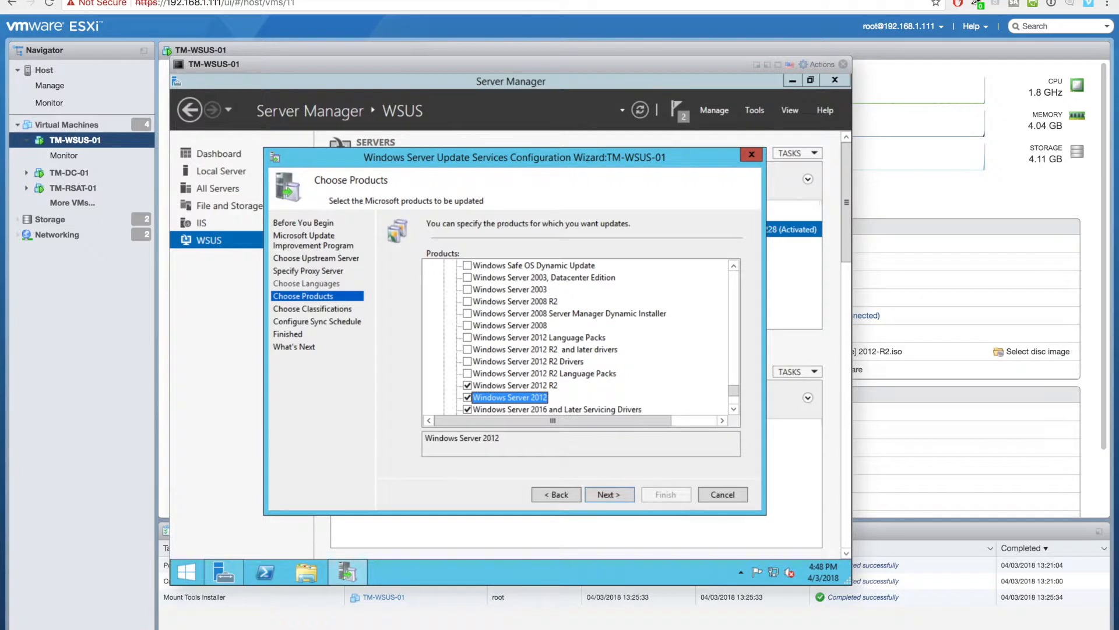
{"action": "key", "text": "space"}
{"action": "key", "text": "Down"}
{"action": "key", "text": "space"}
{"action": "key", "text": "Down"}
{"action": "key", "text": "space"}
{"action": "key", "text": "Down"}
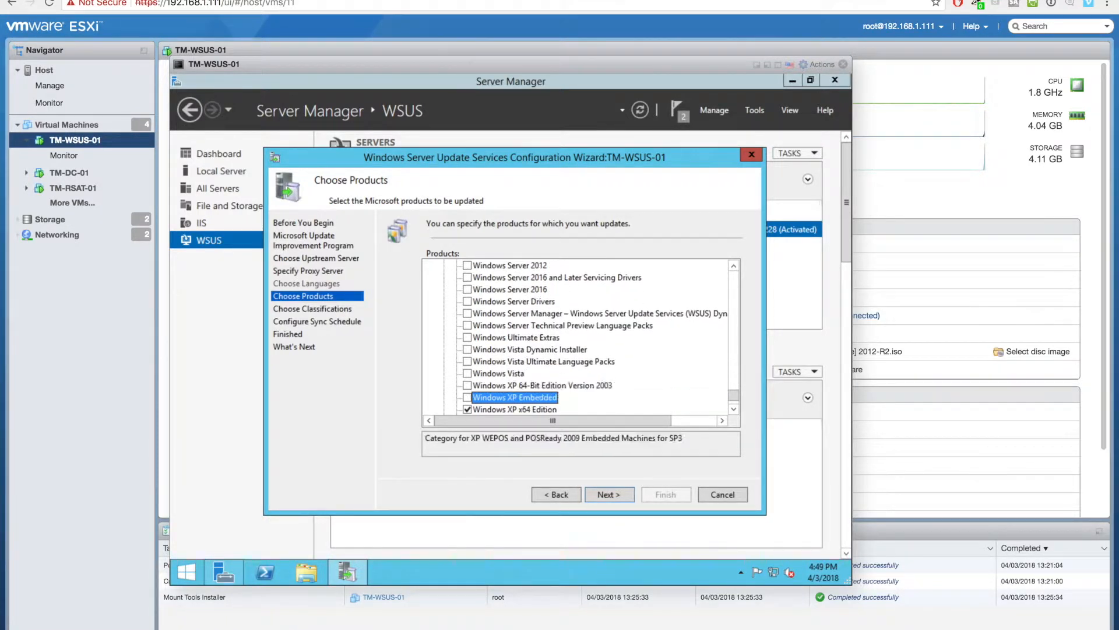
{"action": "key", "text": "Down"}
{"action": "key", "text": "space"}
{"action": "key", "text": "Down"}
{"action": "key", "text": "Down"}
{"action": "key", "text": "Up"}
{"action": "key", "text": "space"}
{"action": "key", "text": "Down"}
{"action": "key", "text": "Down"}
{"action": "key", "text": "Down"}
{"action": "key", "text": "Down"}
- Accept the default classifications and sync schedule, and finish the WSUS Configuration Wizard
{"action": "left_click", "coordinate": [611, 498]}
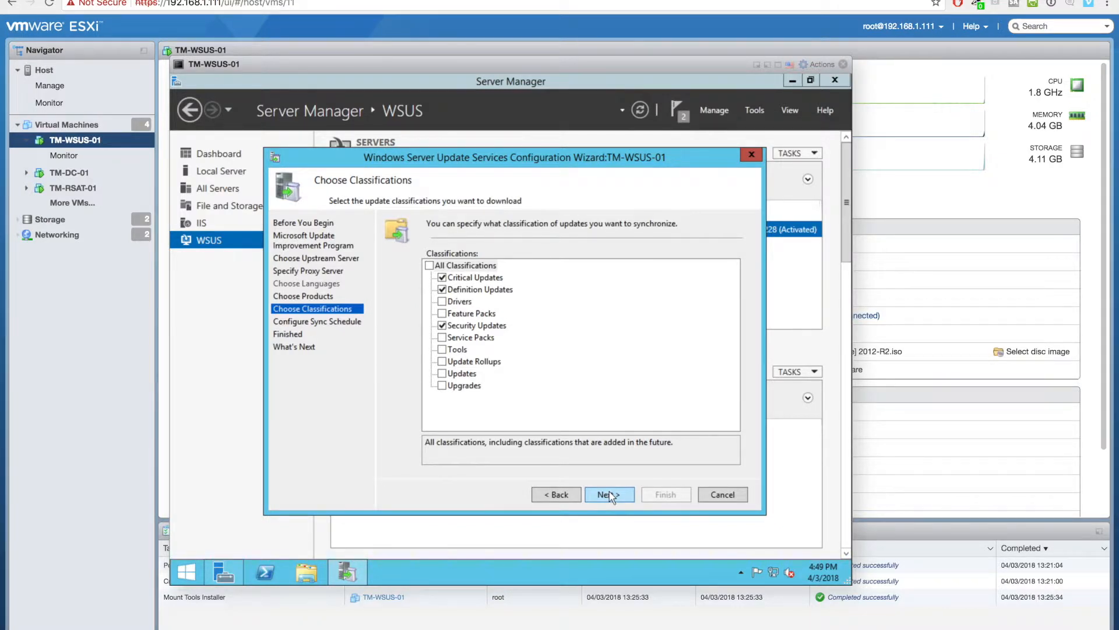
{"action": "left_click", "coordinate": [611, 497]}
{"action": "left_click", "coordinate": [611, 497]}
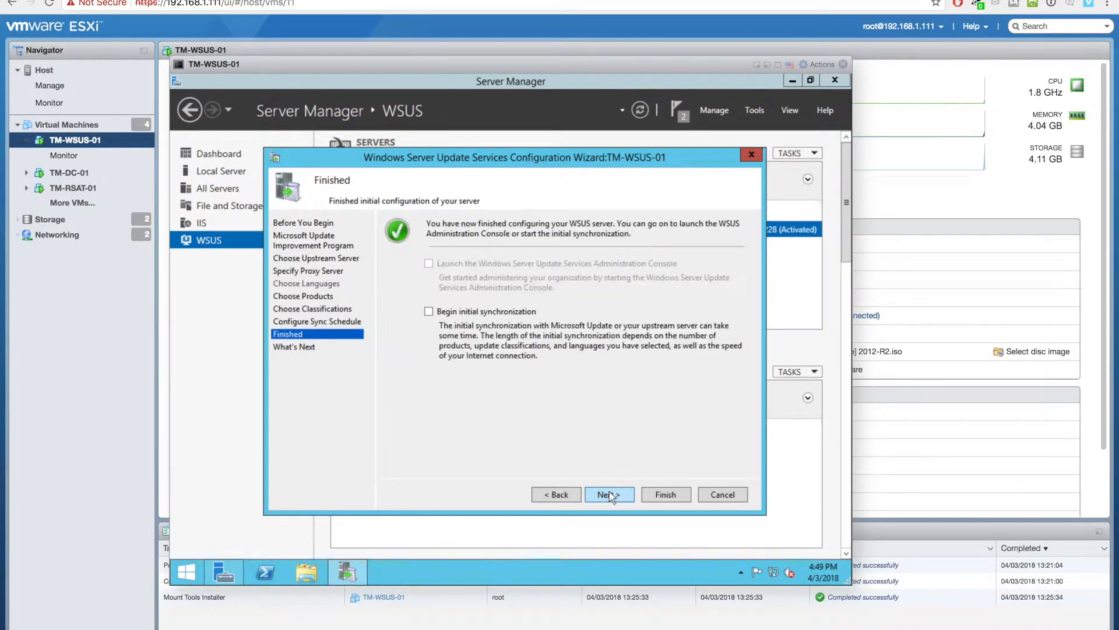
{"action": "left_click", "coordinate": [602, 495]}
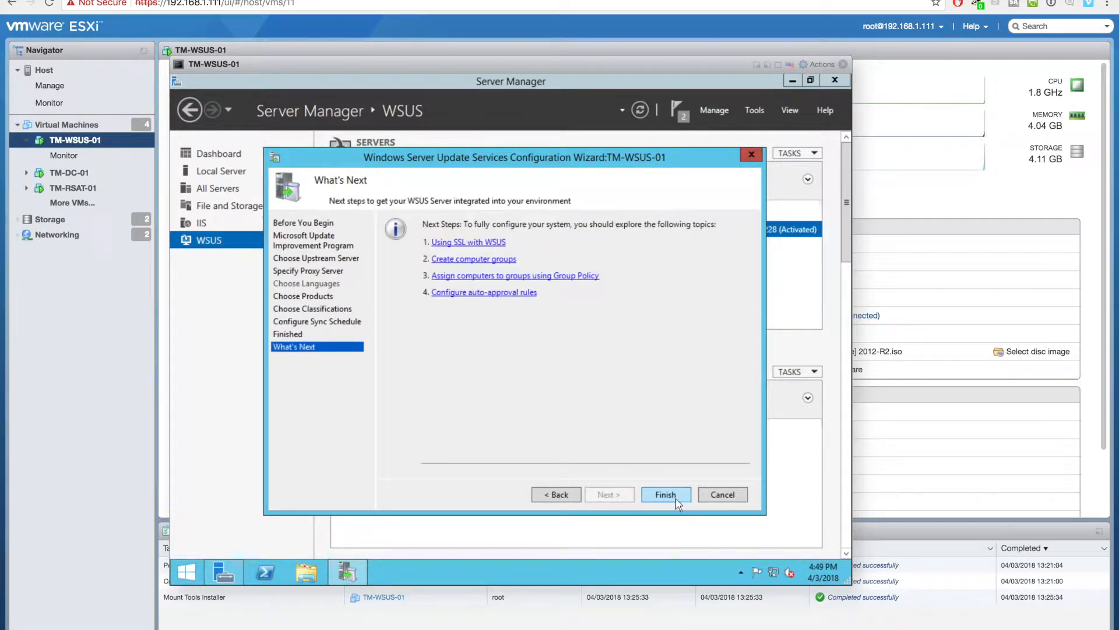
{"action": "left_click", "coordinate": [676, 500]}
- Open the Update Services console from the TM-WSUS-01 row, then close it and the VM console
{"action": "right_click", "coordinate": [641, 234]}
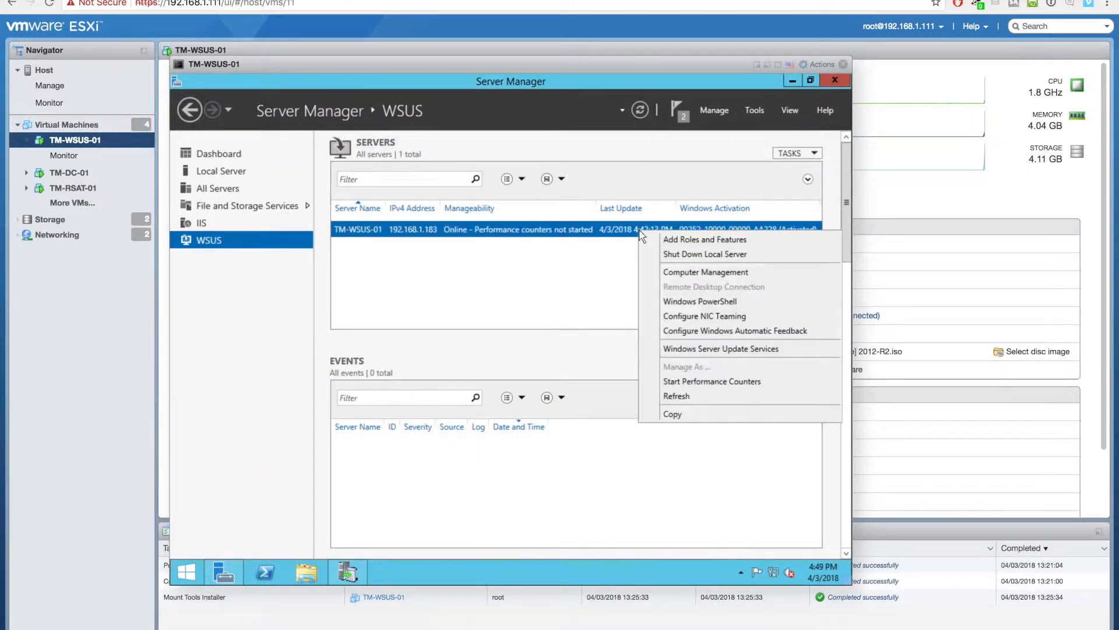
{"action": "left_click", "coordinate": [677, 346]}
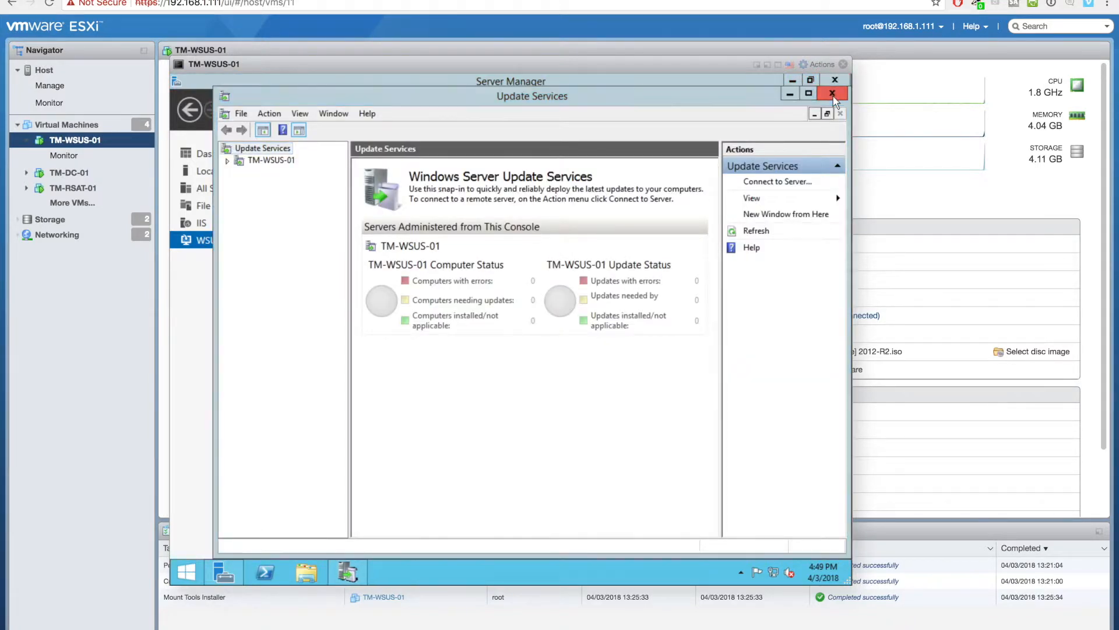
{"action": "left_click", "coordinate": [832, 96]}
{"action": "left_click", "coordinate": [843, 65]}
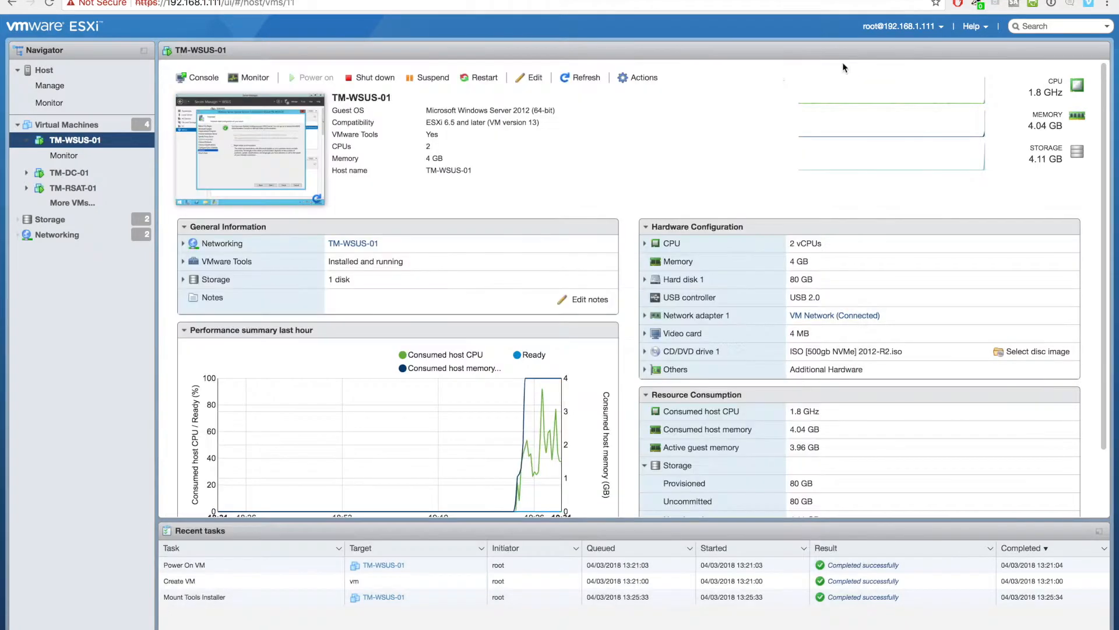
- Open the TM-RSAT-01 console and send it Ctrl-Alt-Delete to reach the sign-in screen
{"action": "left_click", "coordinate": [72, 188]}
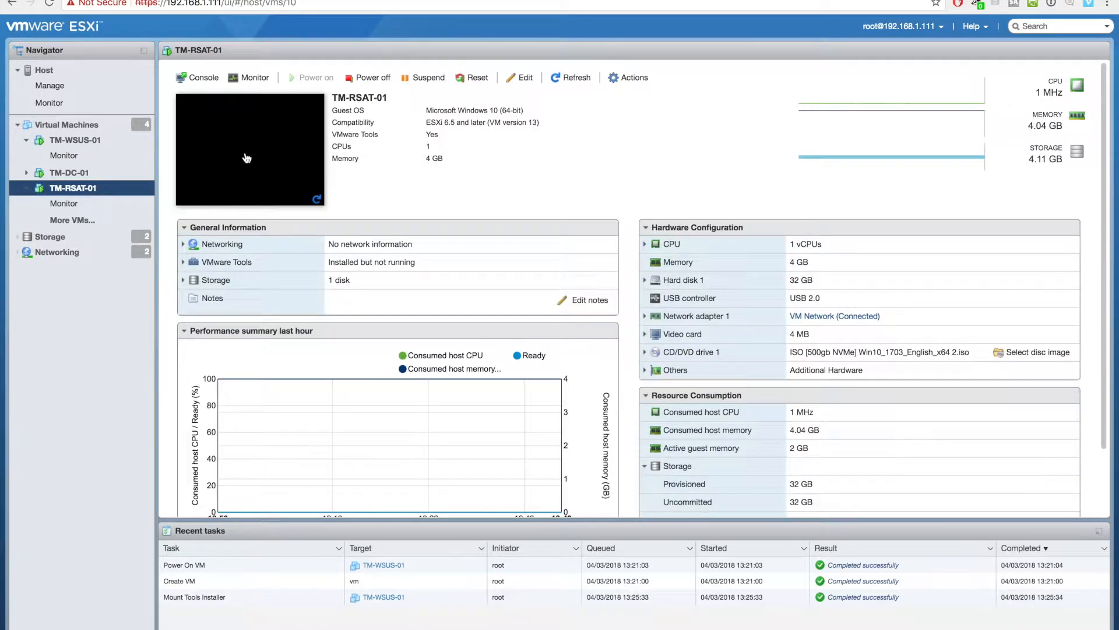
{"action": "left_click", "coordinate": [247, 158]}
{"action": "left_click", "coordinate": [784, 63]}
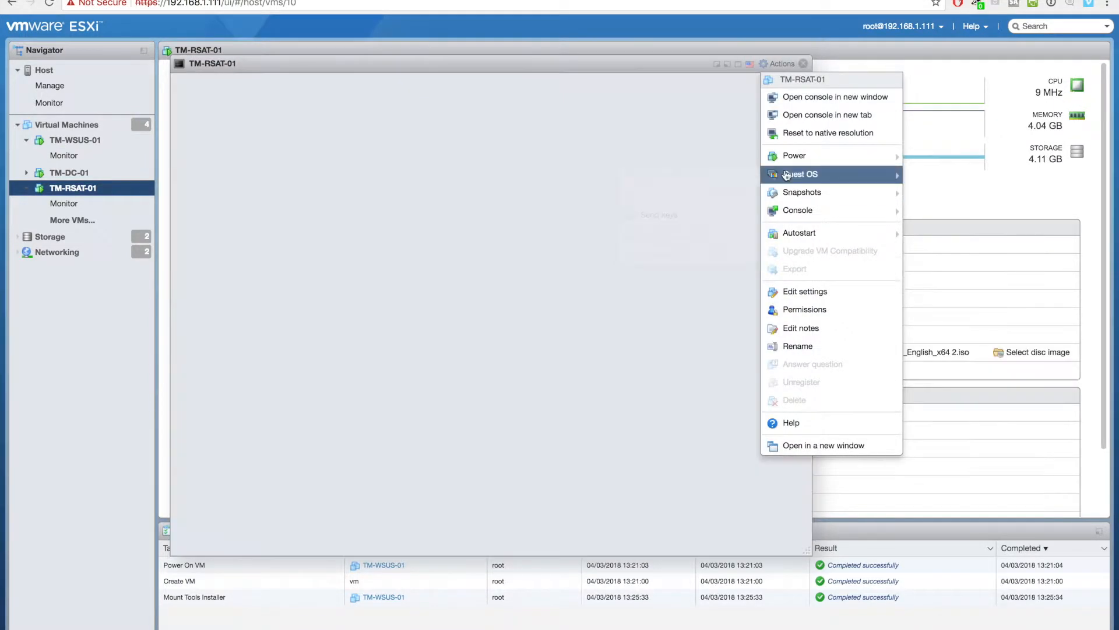
{"action": "mouse_move", "coordinate": [803, 175]}
{"action": "mouse_move", "coordinate": [679, 219]}
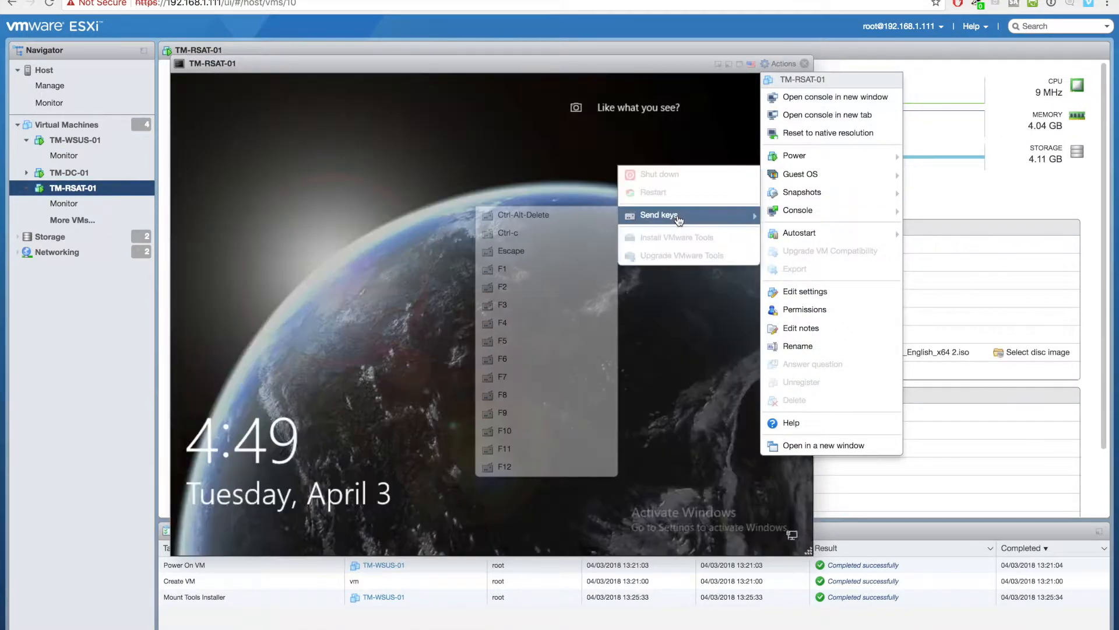
{"action": "left_click", "coordinate": [523, 215]}
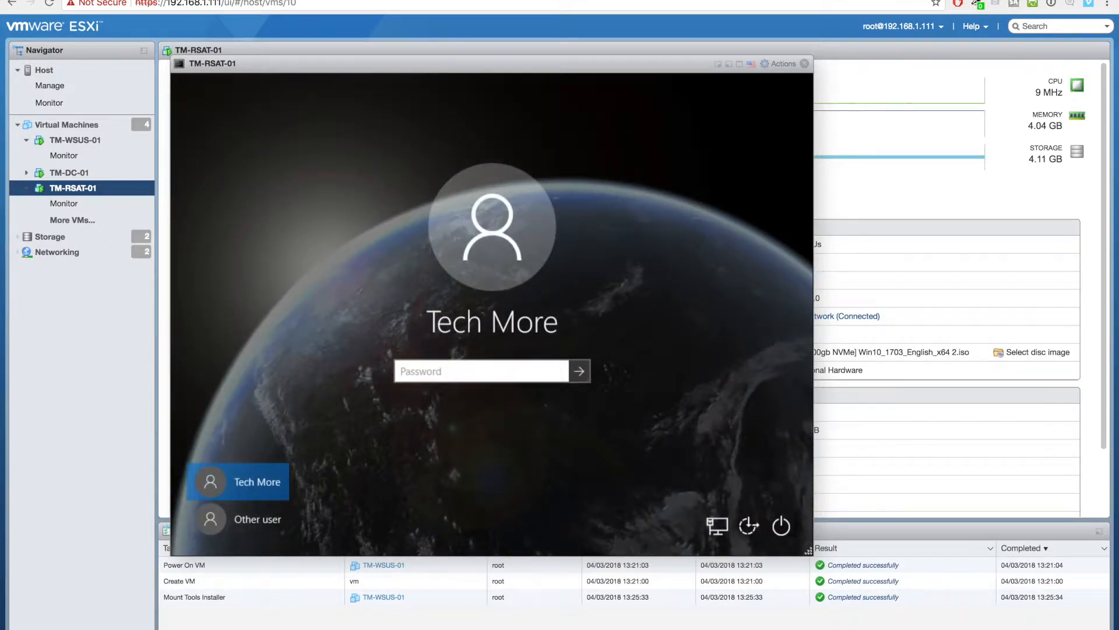
- Enter the user's password, dismissing the incorrect-password errors and retrying
{"action": "type", "text": "********"}
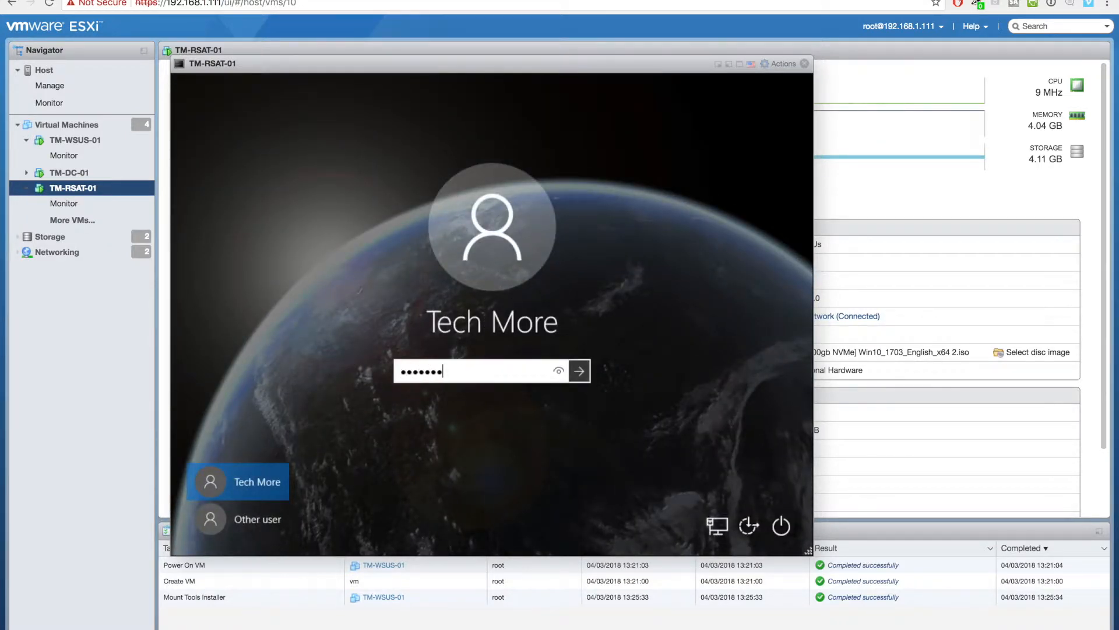
{"action": "key", "text": "Return"}
{"action": "left_click", "coordinate": [465, 407]}
{"action": "type", "text": "********"}
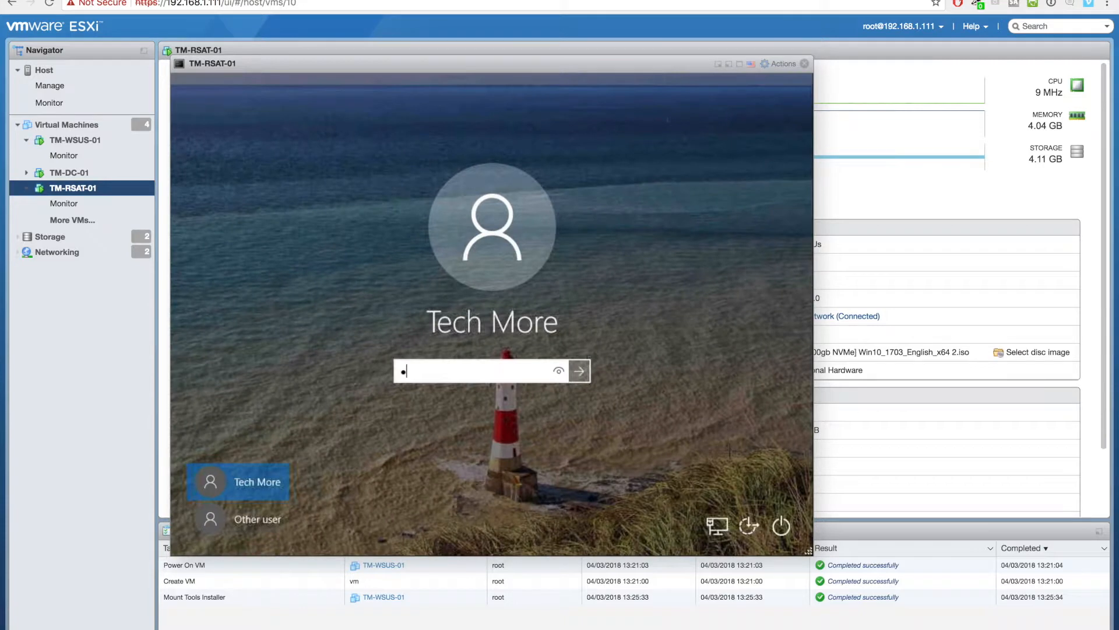
{"action": "key", "text": "Return"}
{"action": "left_click", "coordinate": [504, 397]}
- Sign in, then launch Windows Server Update Services from Windows Administrative Tools in the Start menu
{"action": "type", "text": "********"}
{"action": "key", "text": "Return"}
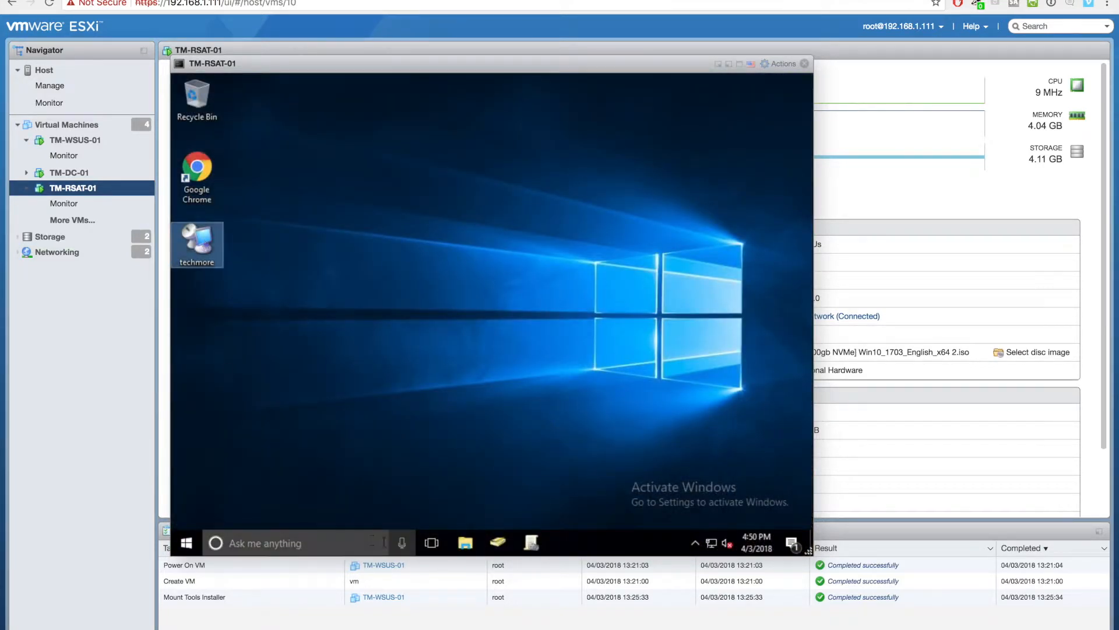
{"action": "left_click", "coordinate": [313, 541]}
{"action": "left_click", "coordinate": [178, 545]}
{"action": "scroll", "coordinate": [245, 485], "scroll_direction": "down", "scroll_amount": 15}
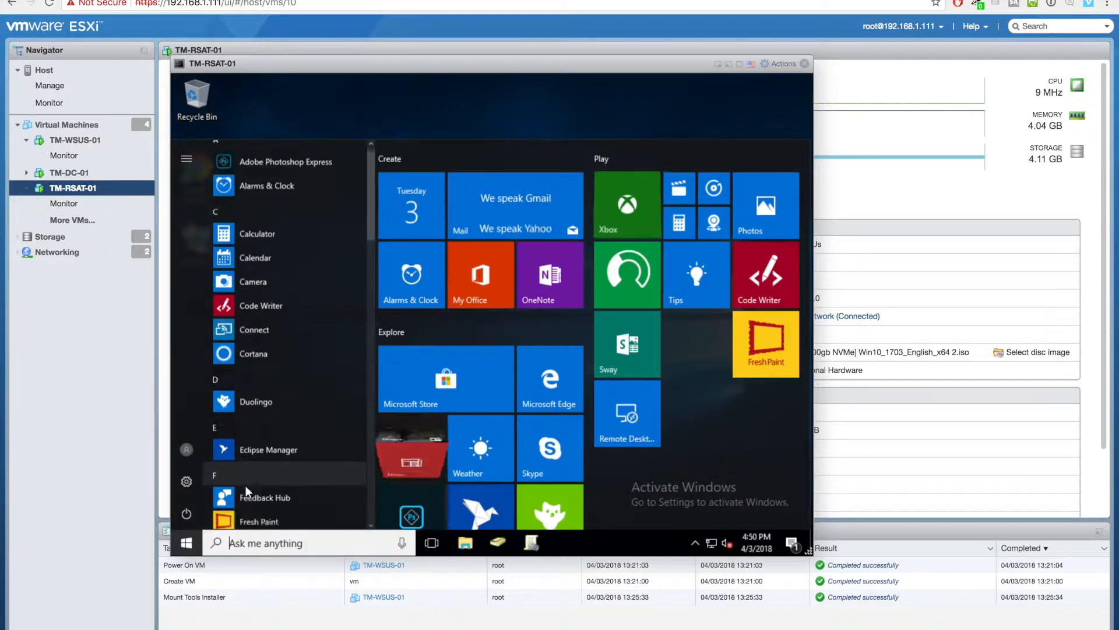
{"action": "left_click", "coordinate": [298, 338]}
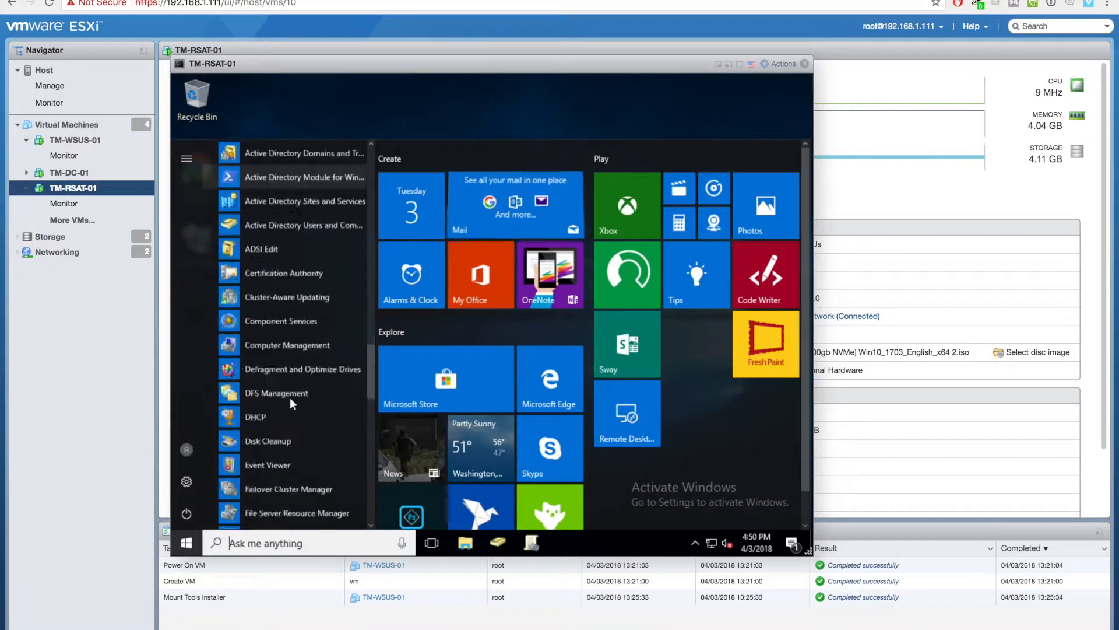
{"action": "left_click", "coordinate": [307, 341]}
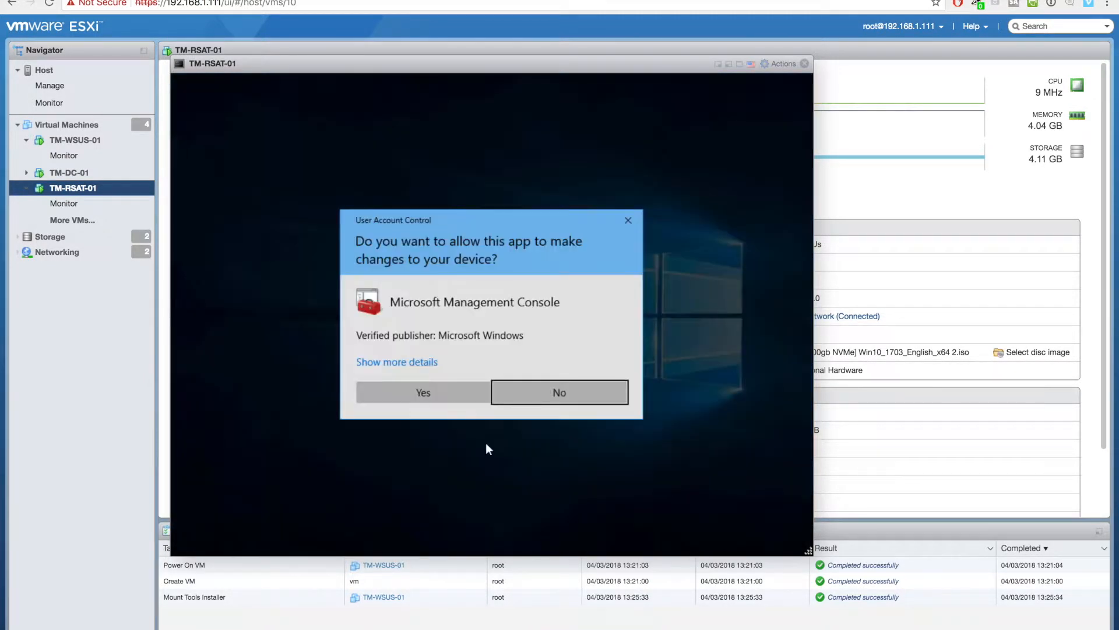
{"action": "left_click", "coordinate": [408, 392]}
- Pin Update Services to the taskbar and connect the console to server TM-WSUS-01
{"action": "right_click", "coordinate": [561, 542]}
{"action": "left_click", "coordinate": [555, 491]}
{"action": "right_click", "coordinate": [245, 146]}
{"action": "left_click", "coordinate": [294, 144]}
{"action": "type", "text": "TM-W"}
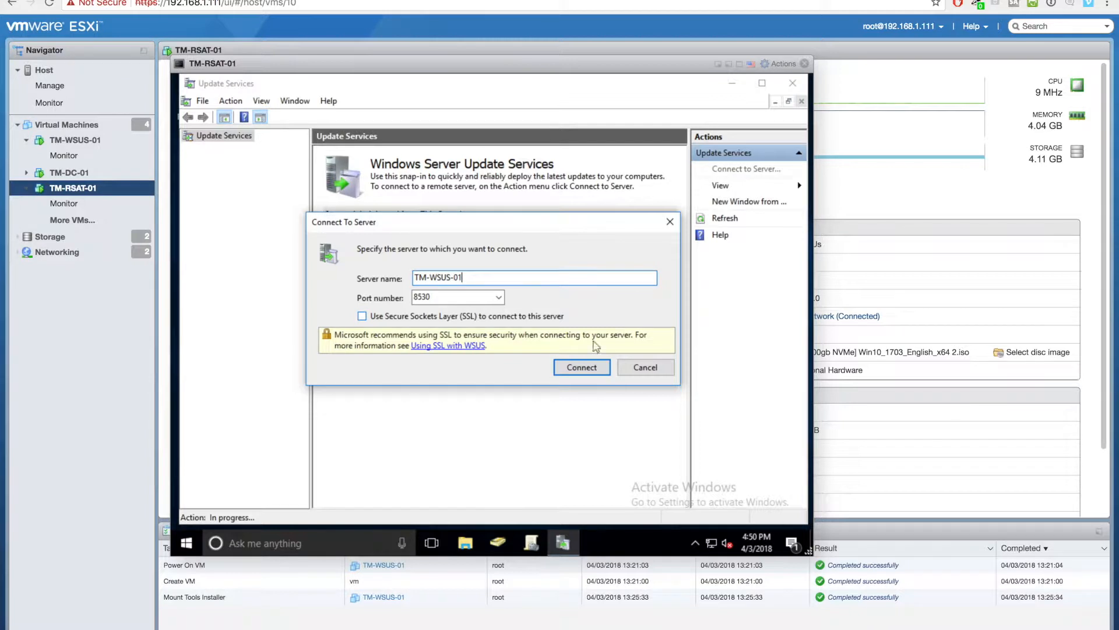
{"action": "type", "text": "SUS-01"}
{"action": "left_click", "coordinate": [570, 368]}
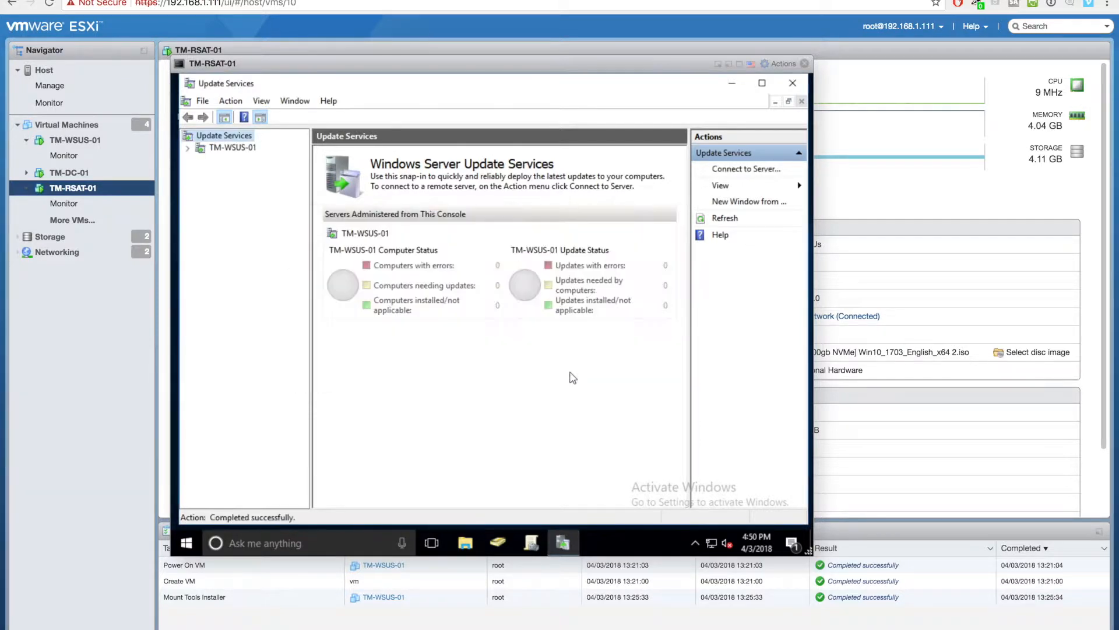
- Expand TM-WSUS-01, view its synchronization history and Computers group, and enlarge the Update Services window
{"action": "left_click", "coordinate": [188, 150]}
{"action": "left_click", "coordinate": [230, 221]}
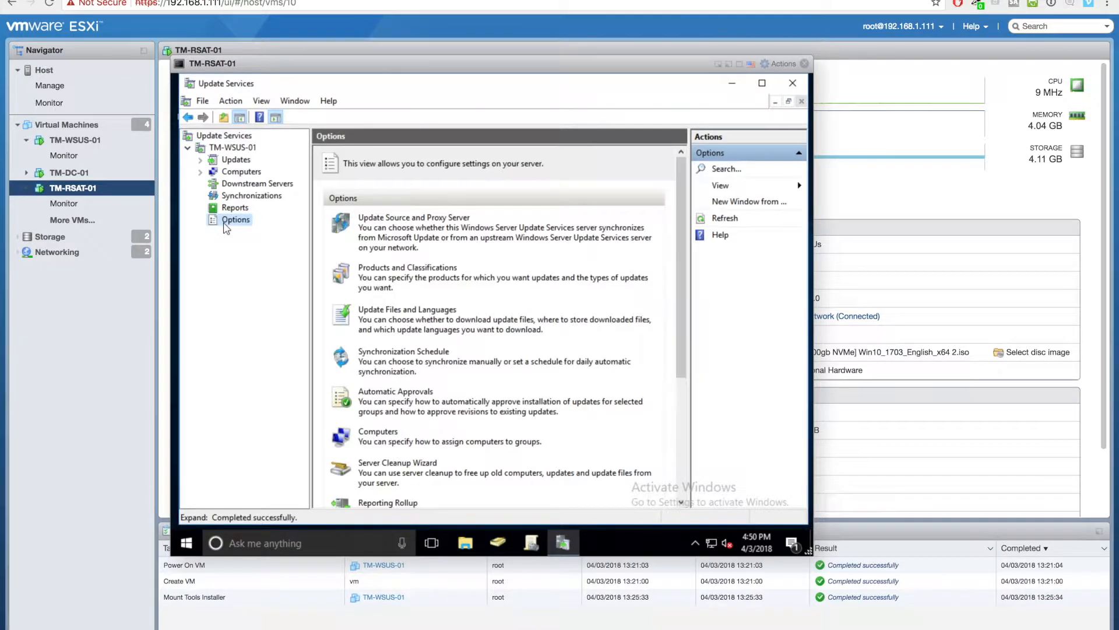
{"action": "left_click", "coordinate": [241, 198]}
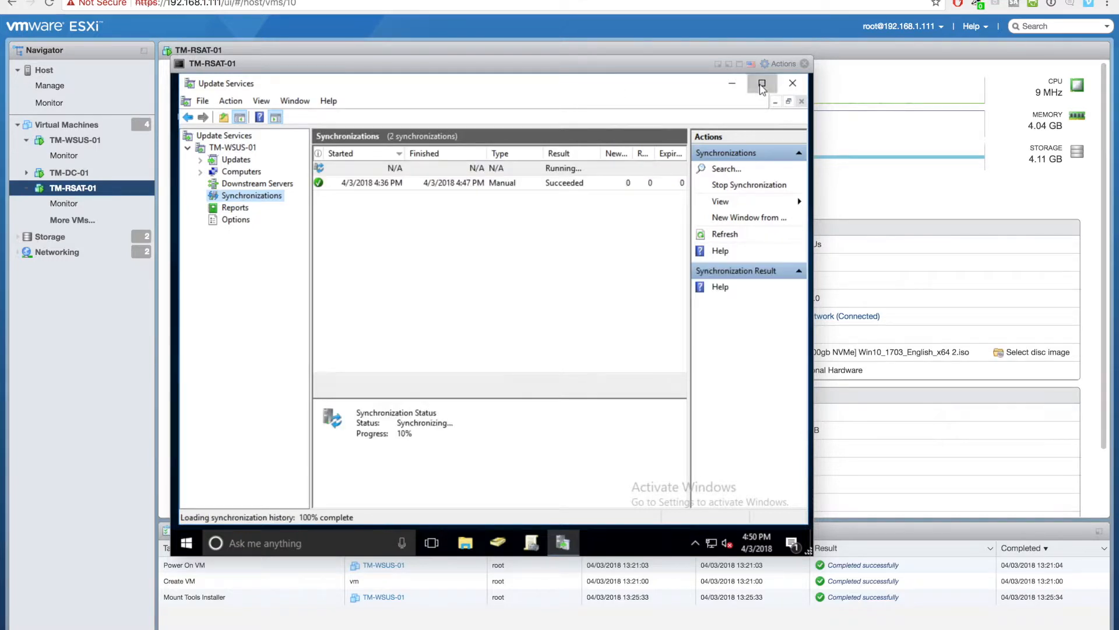
{"action": "left_click", "coordinate": [762, 83]}
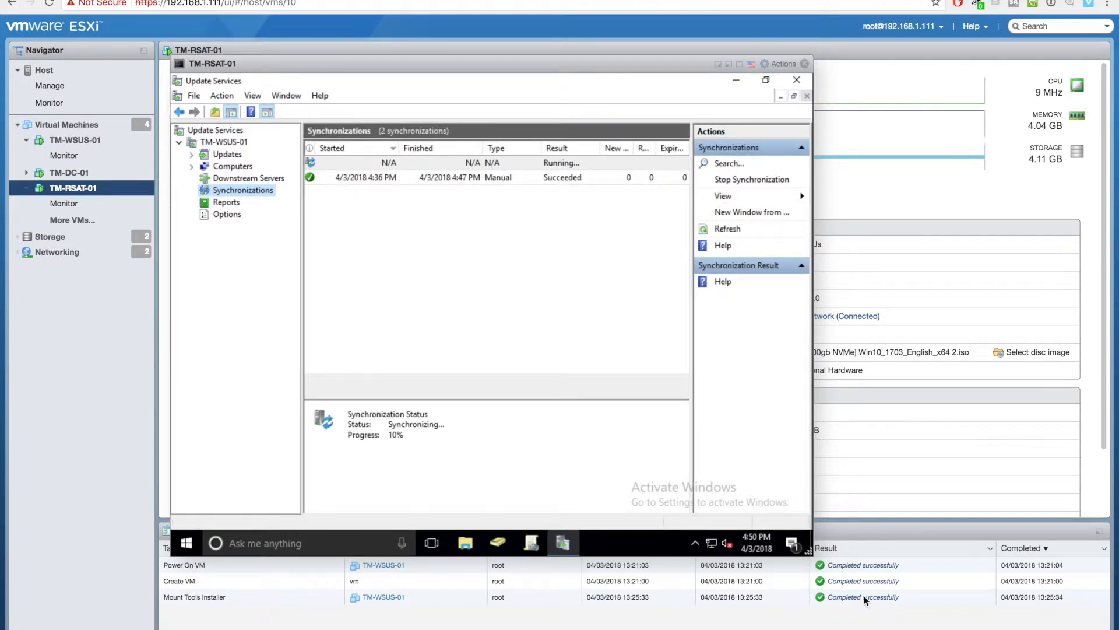
{"action": "left_click_drag", "start_coordinate": [809, 553], "coordinate": [895, 600]}
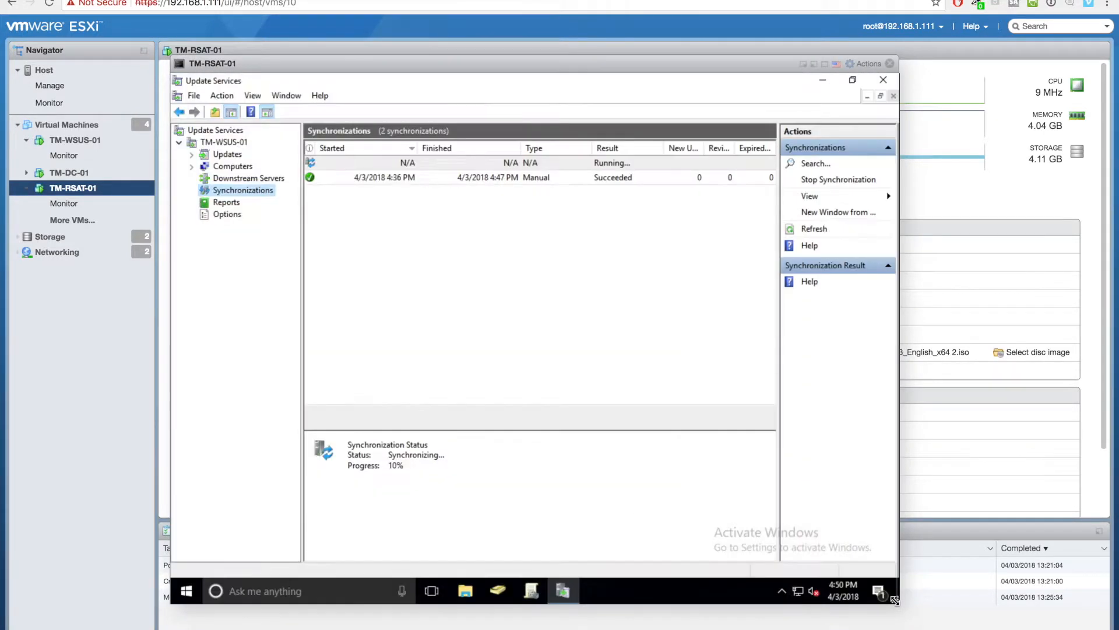
{"action": "left_click", "coordinate": [232, 167]}
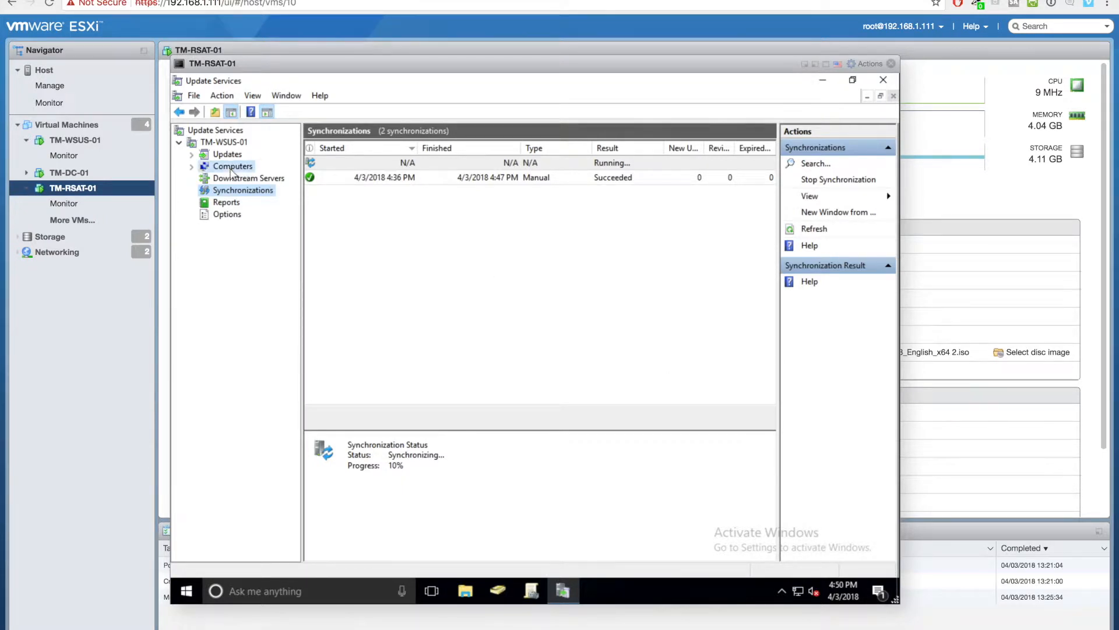
{"action": "left_click", "coordinate": [191, 166]}
- Filter All Updates to Approval 'Any Except Declined' and Status 'Any', refresh, then reopen Synchronizations
{"action": "double_click", "coordinate": [202, 153]}
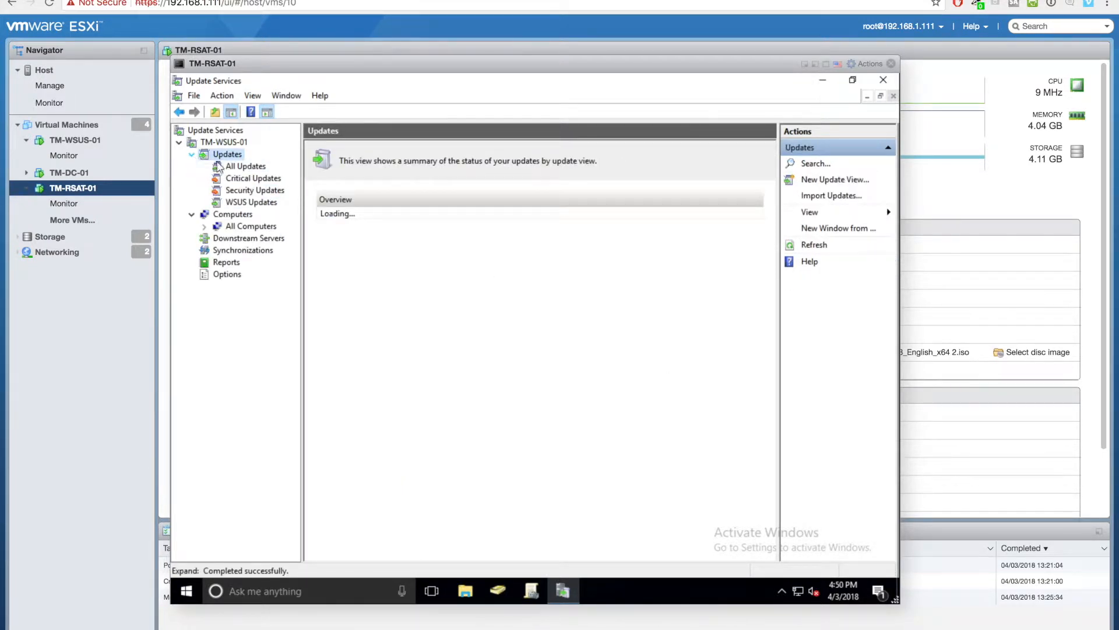
{"action": "left_click", "coordinate": [239, 166]}
{"action": "left_click", "coordinate": [426, 150]}
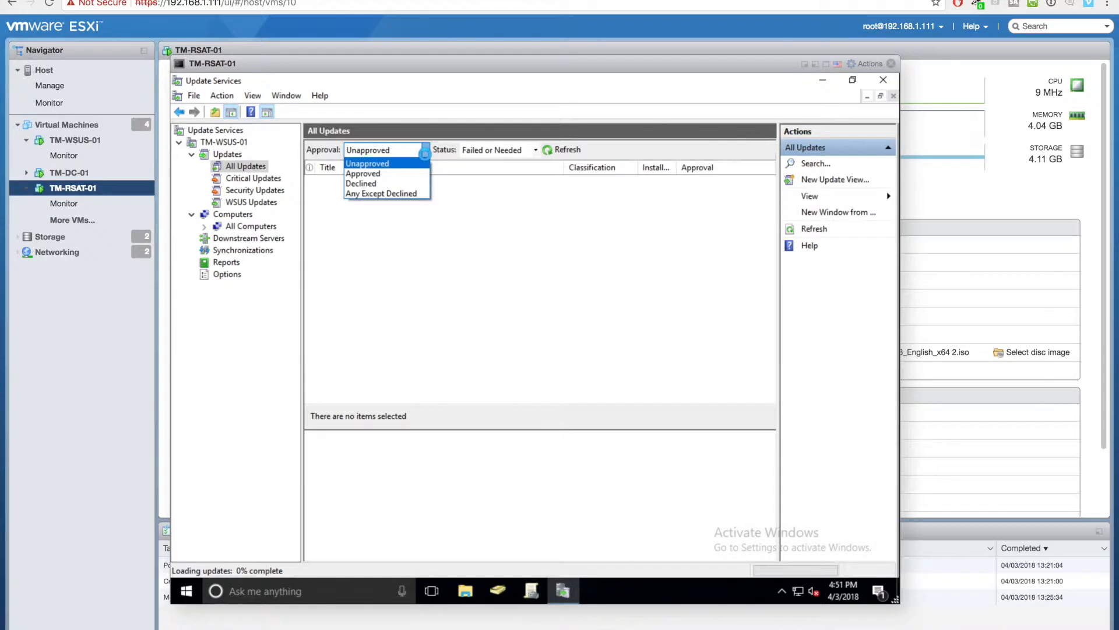
{"action": "left_click", "coordinate": [408, 194]}
{"action": "left_click", "coordinate": [483, 152]}
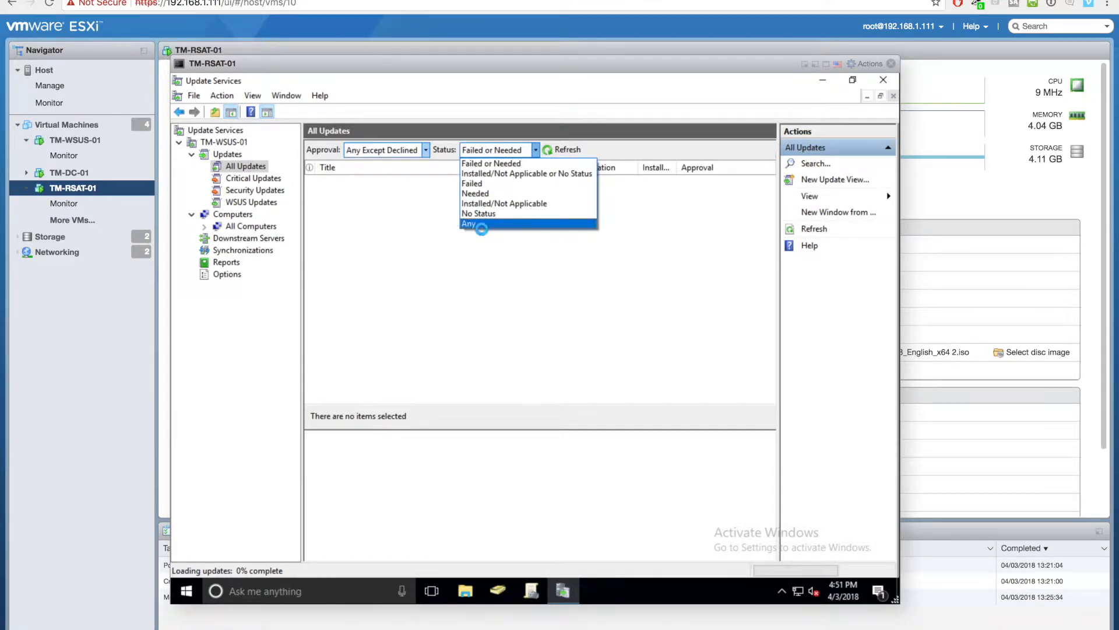
{"action": "left_click", "coordinate": [482, 222]}
{"action": "left_click", "coordinate": [557, 149]}
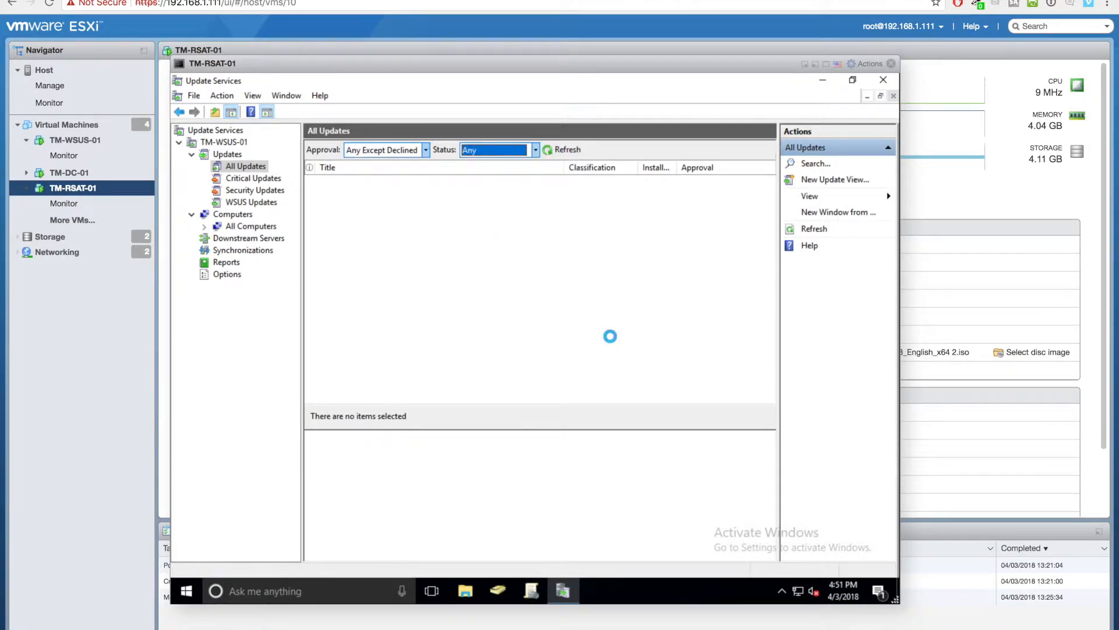
{"action": "left_click", "coordinate": [249, 251]}
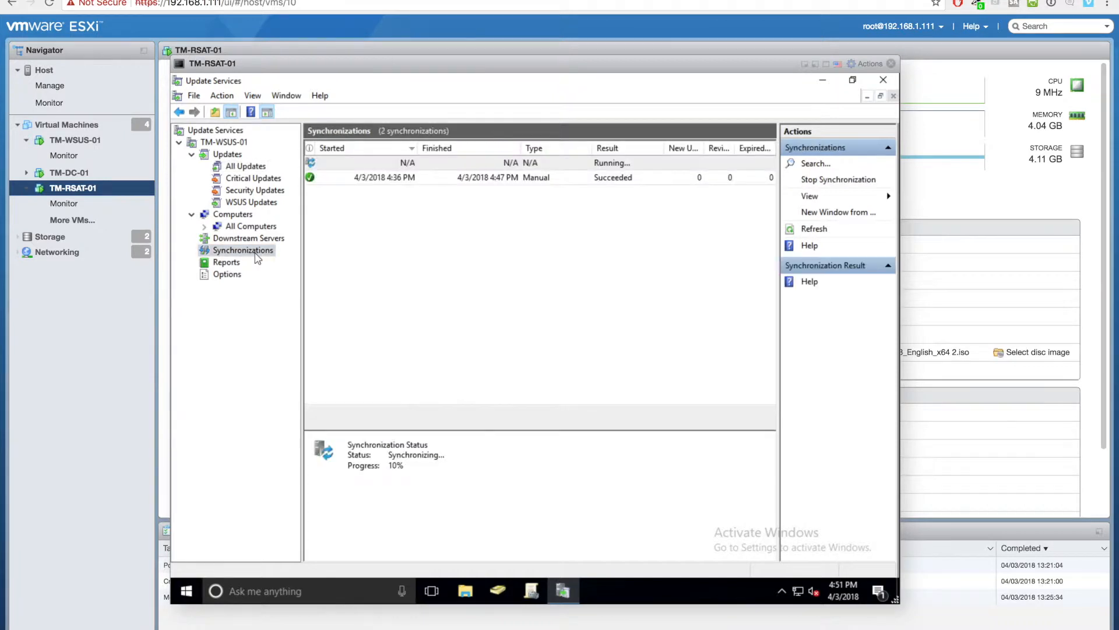
{"action": "left_click_drag", "start_coordinate": [780, 342], "coordinate": [812, 343]}
- Open Group Policy Management and expand the techmore.lan forest and domain
{"action": "left_click", "coordinate": [531, 590]}
{"action": "left_click", "coordinate": [266, 234]}
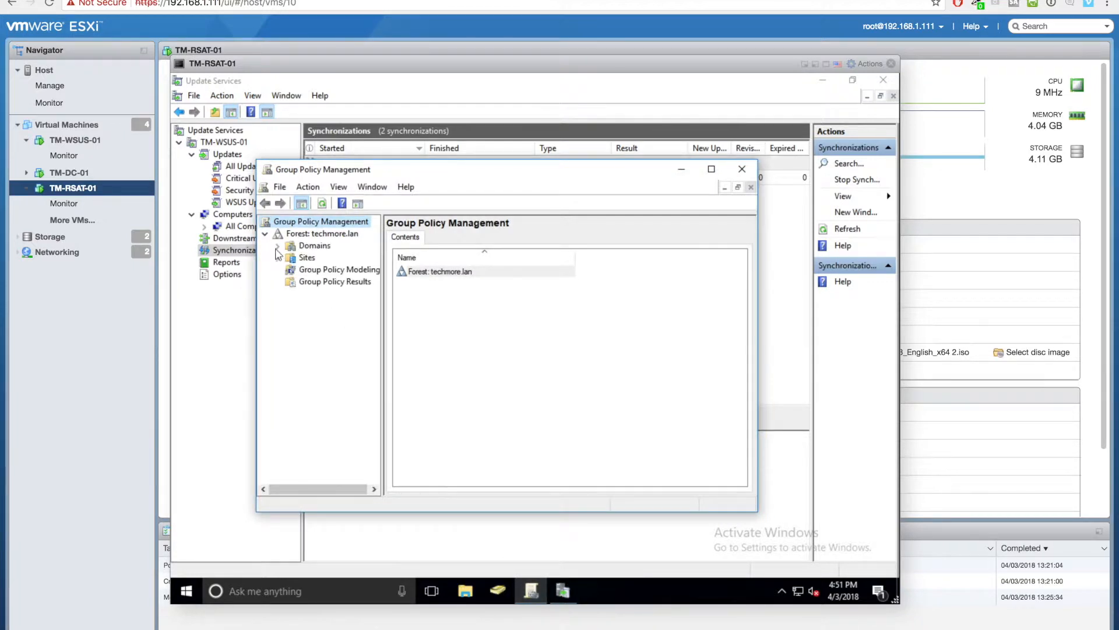
{"action": "left_click", "coordinate": [290, 258]}
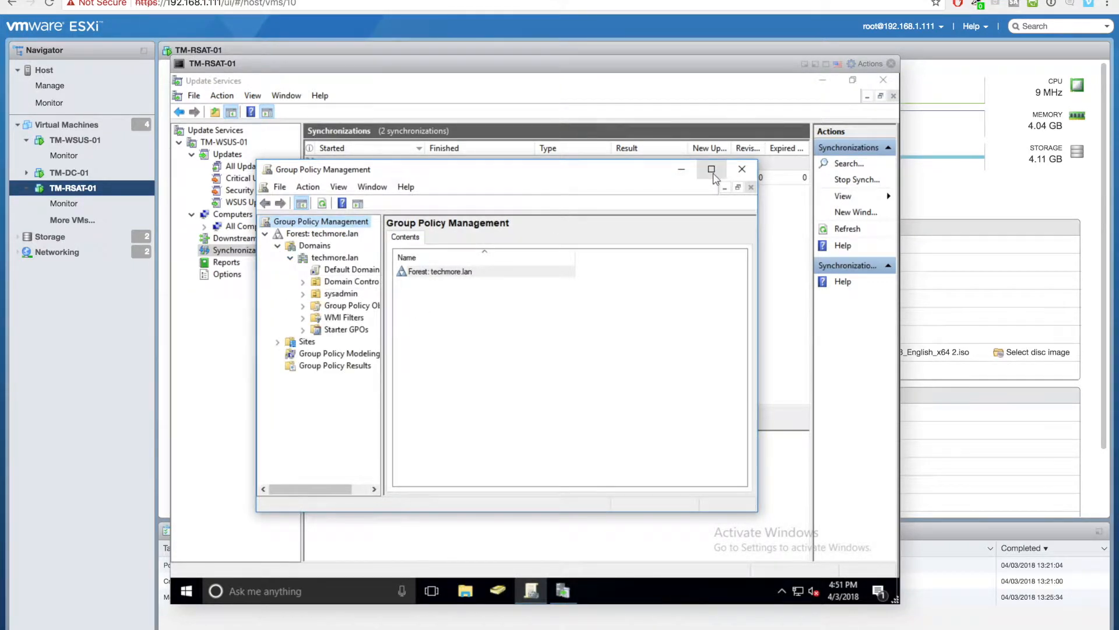
{"action": "left_click", "coordinate": [711, 169]}
{"action": "left_click_drag", "start_coordinate": [300, 267], "coordinate": [359, 265]}
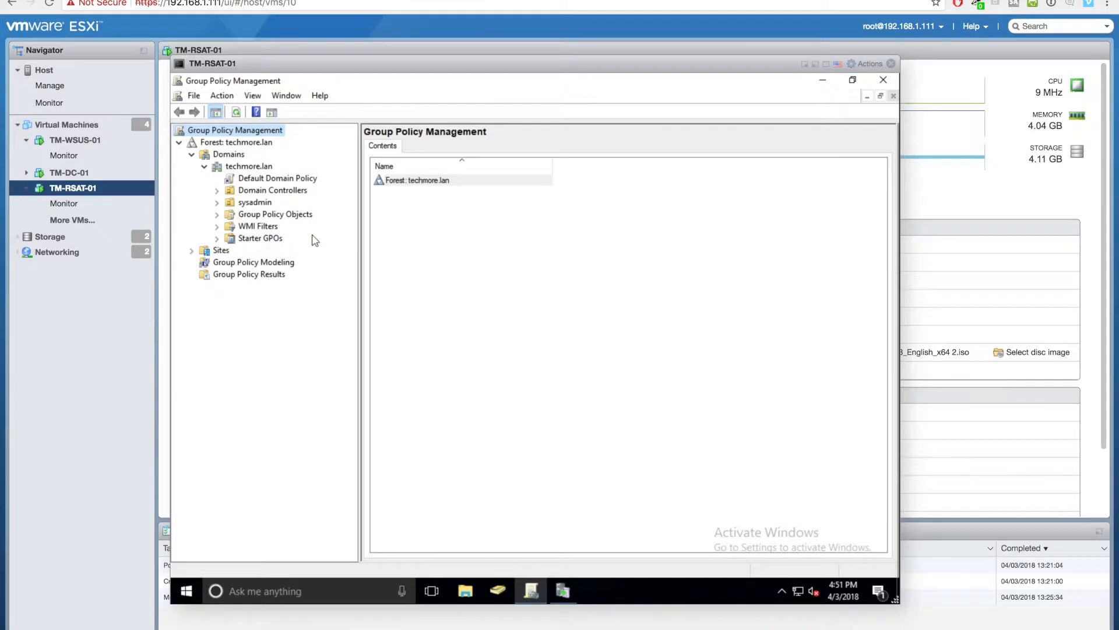
- Create a GPO named Local-Wsus linked to techmore.lan and enforce the link
{"action": "right_click", "coordinate": [251, 167]}
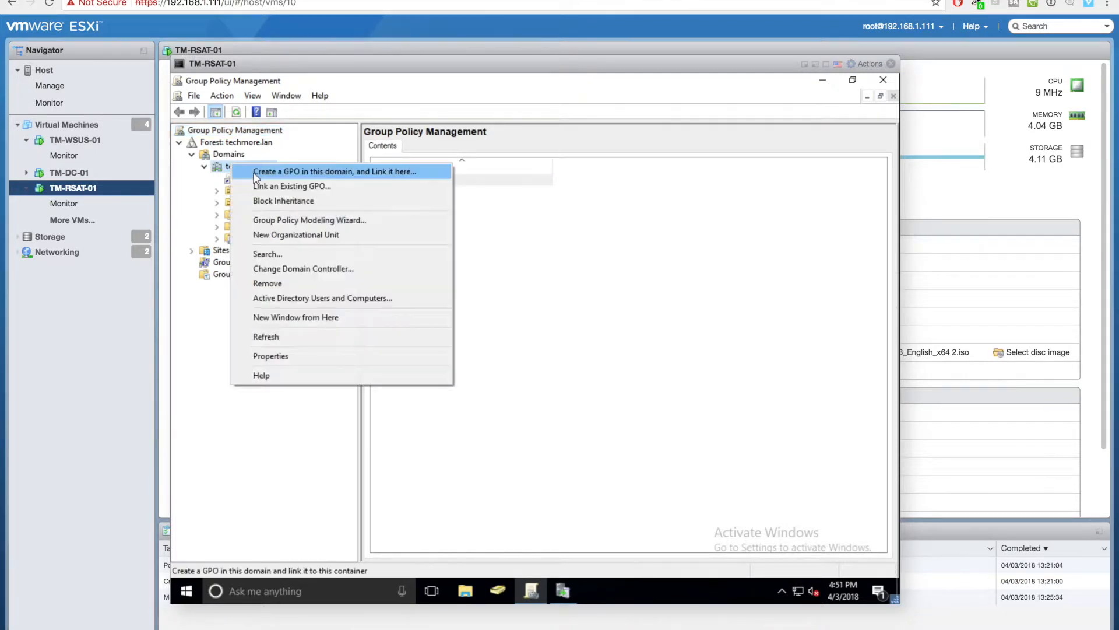
{"action": "left_click", "coordinate": [255, 172]}
{"action": "type", "text": "Local-"}
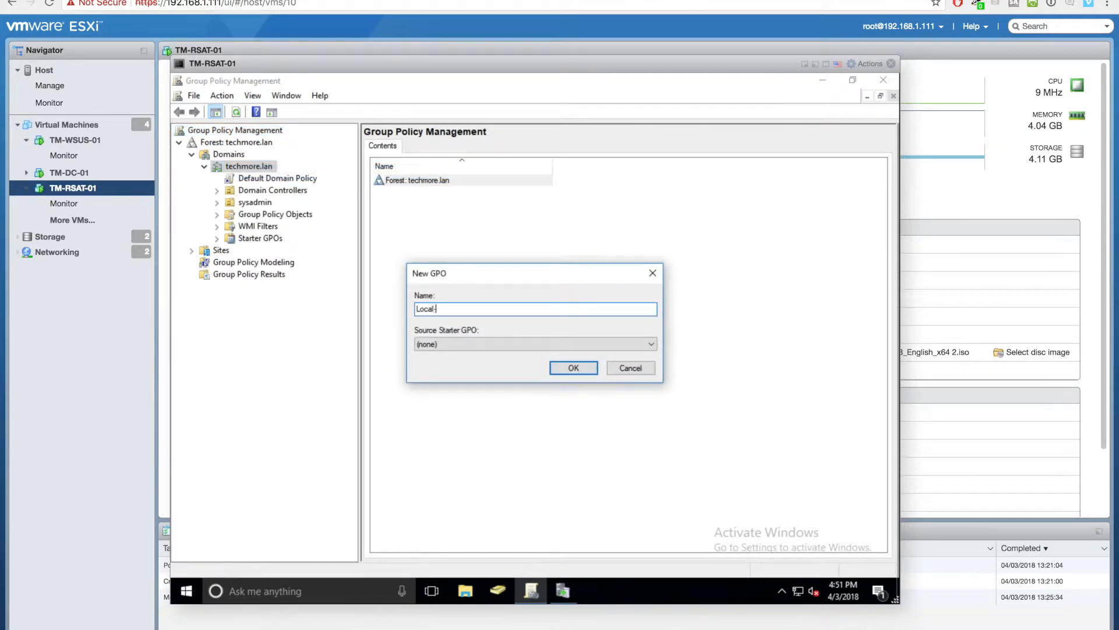
{"action": "key", "text": "Return"}
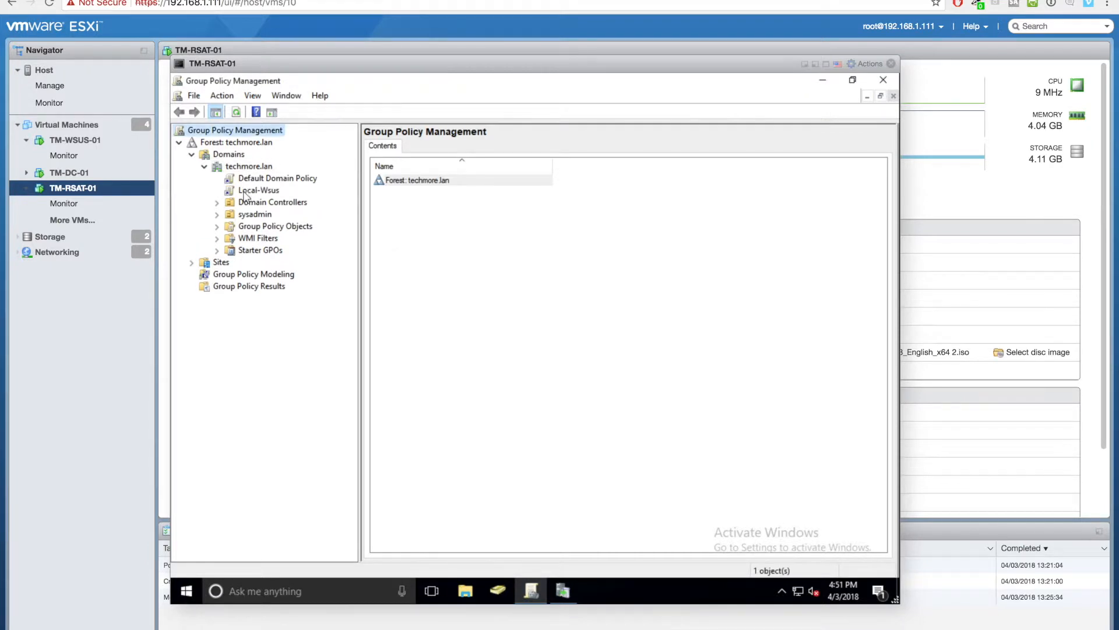
{"action": "right_click", "coordinate": [244, 191]}
{"action": "left_click", "coordinate": [257, 210]}
- Edit Local-Wsus and browse to Computer Configuration > Administrative Templates > Windows Components > Windows Update
{"action": "right_click", "coordinate": [257, 195]}
{"action": "left_click", "coordinate": [274, 204]}
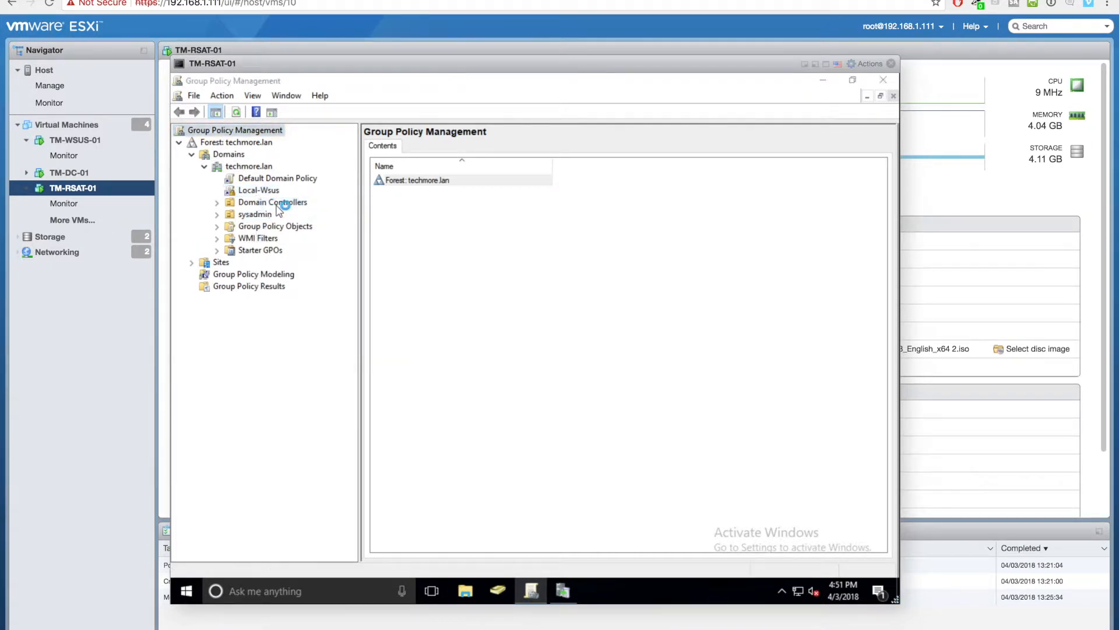
{"action": "left_click", "coordinate": [254, 211]}
{"action": "left_click", "coordinate": [265, 246]}
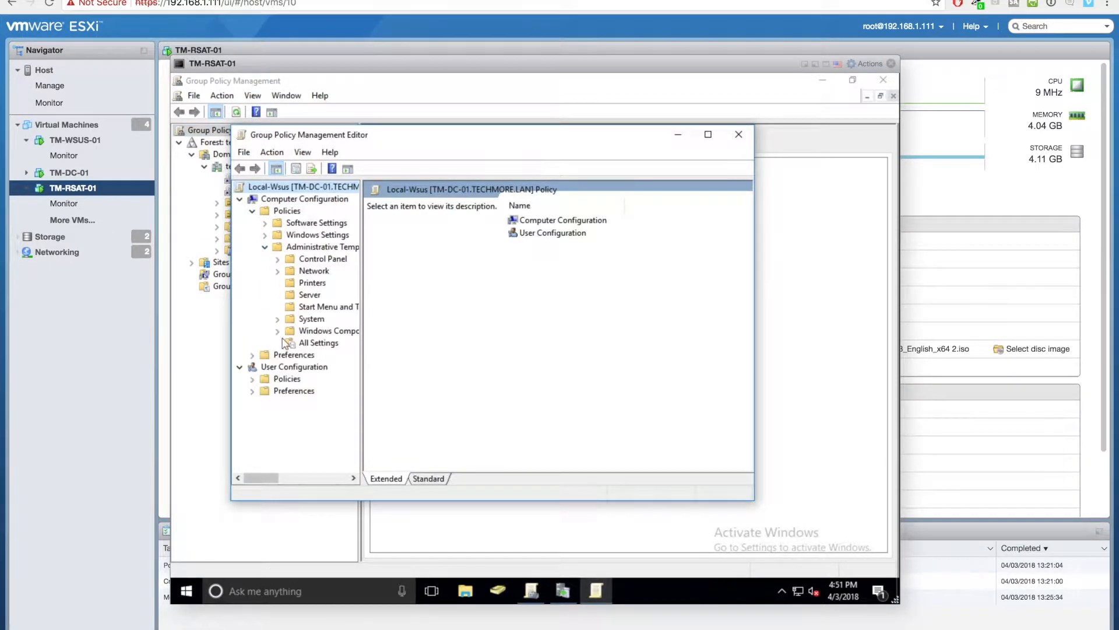
{"action": "left_click", "coordinate": [278, 332]}
{"action": "left_click", "coordinate": [717, 135]}
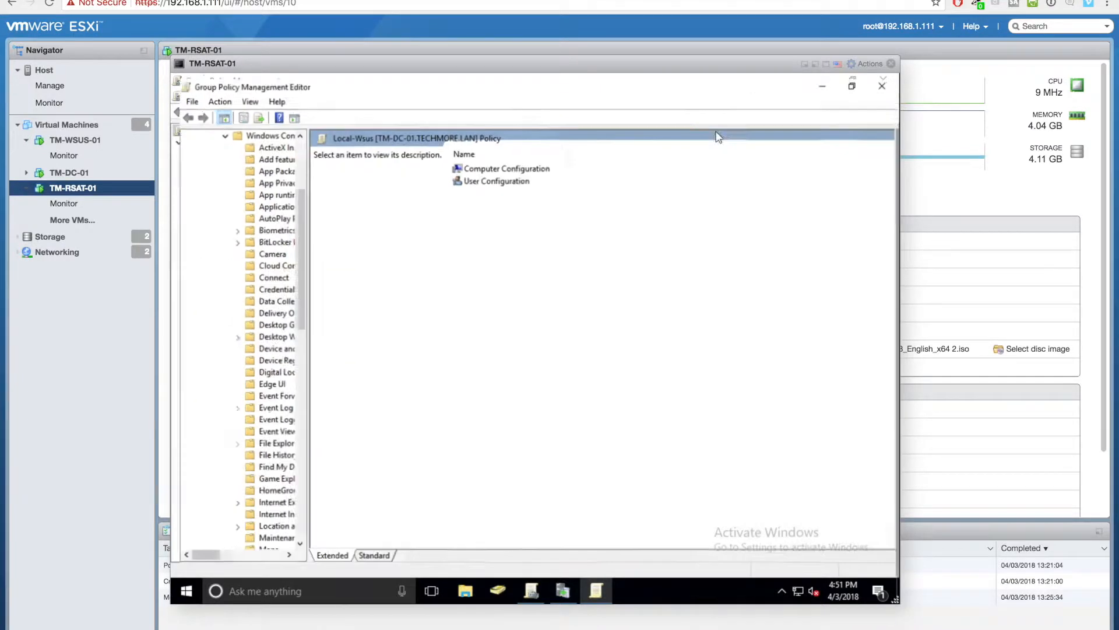
{"action": "left_click_drag", "start_coordinate": [301, 431], "coordinate": [377, 433]}
{"action": "scroll", "coordinate": [283, 467], "scroll_direction": "down", "scroll_amount": 15}
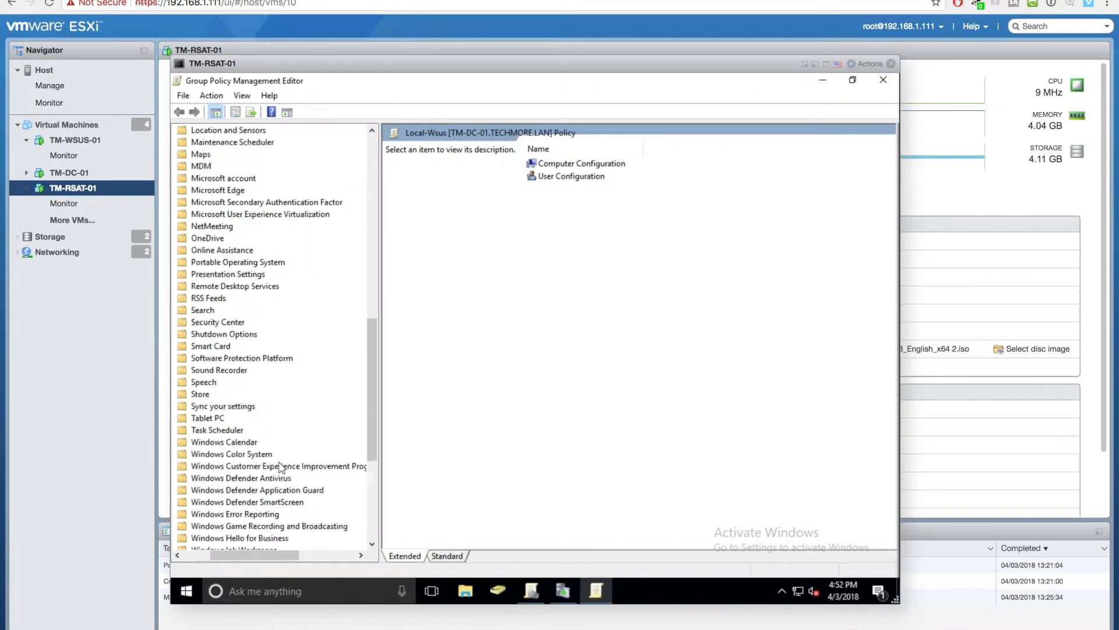
{"action": "left_click", "coordinate": [227, 467]}
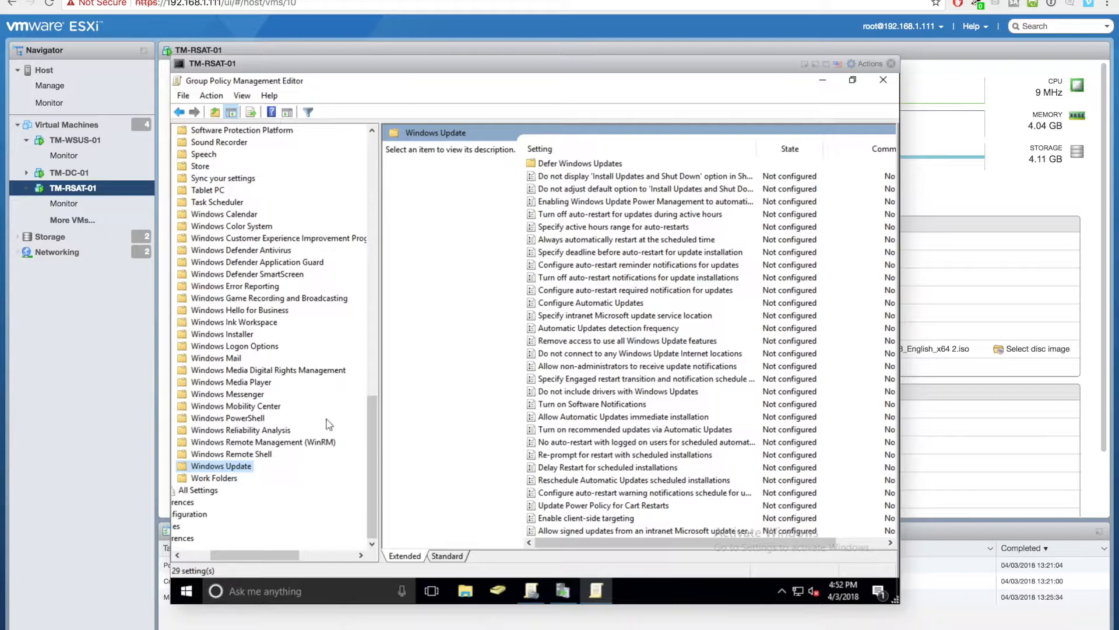
{"action": "left_click_drag", "start_coordinate": [908, 607], "coordinate": [1076, 624]}
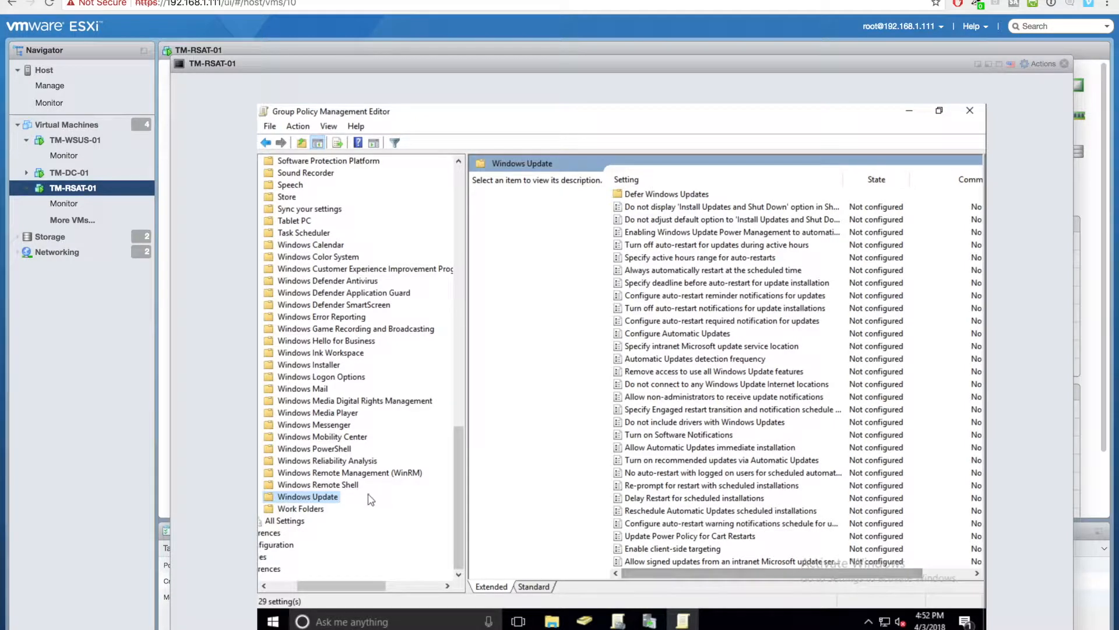
{"action": "scroll", "coordinate": [730, 489], "scroll_direction": "right", "scroll_amount": 3}
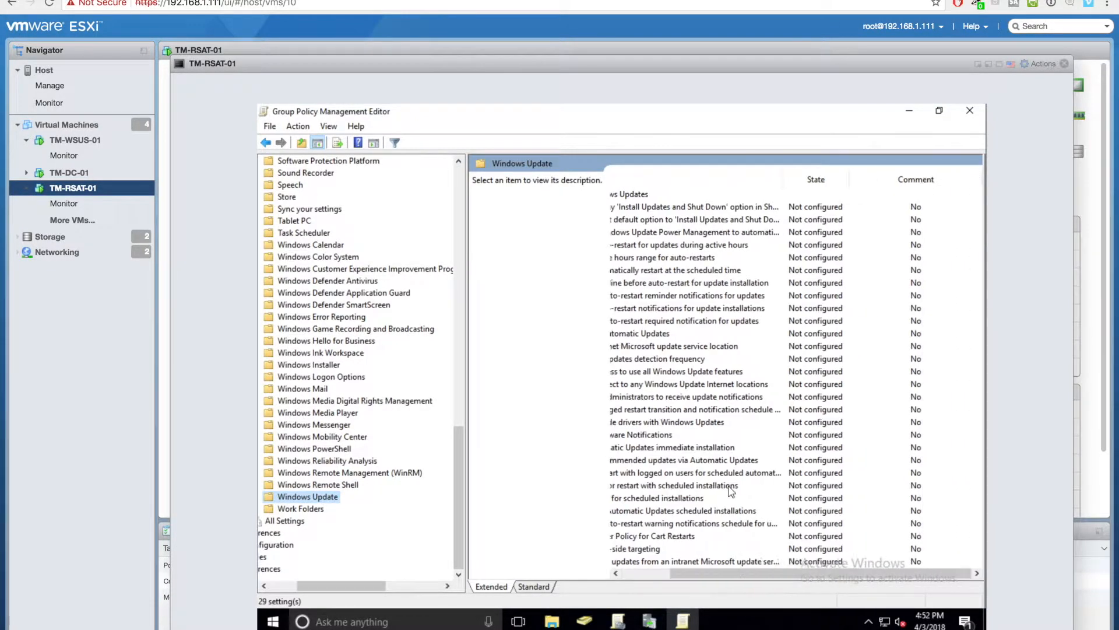
{"action": "left_click_drag", "start_coordinate": [758, 576], "coordinate": [681, 566]}
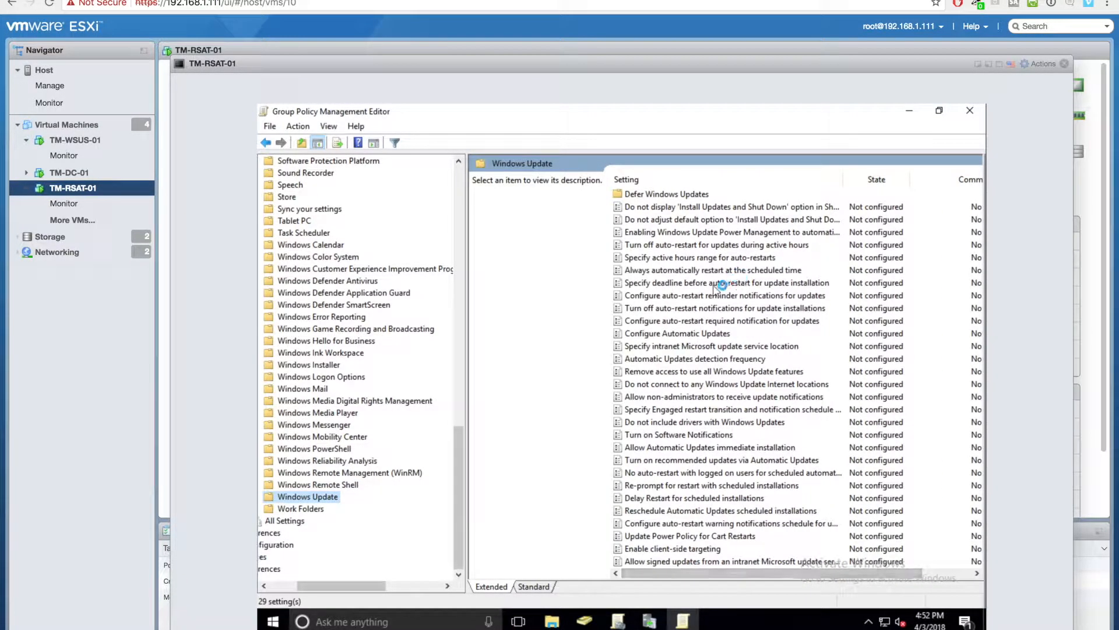
- Enable the intranet update service location policy, briefly checking the WSUS synchronization progress
{"action": "double_click", "coordinate": [686, 346]}
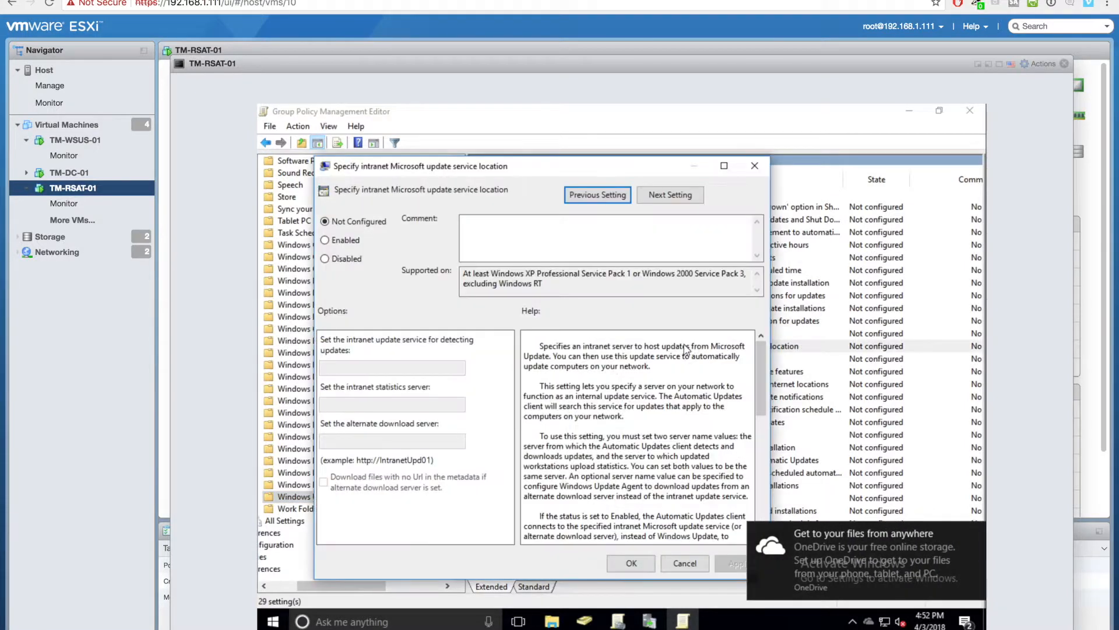
{"action": "left_click", "coordinate": [343, 241]}
{"action": "left_click", "coordinate": [376, 367]}
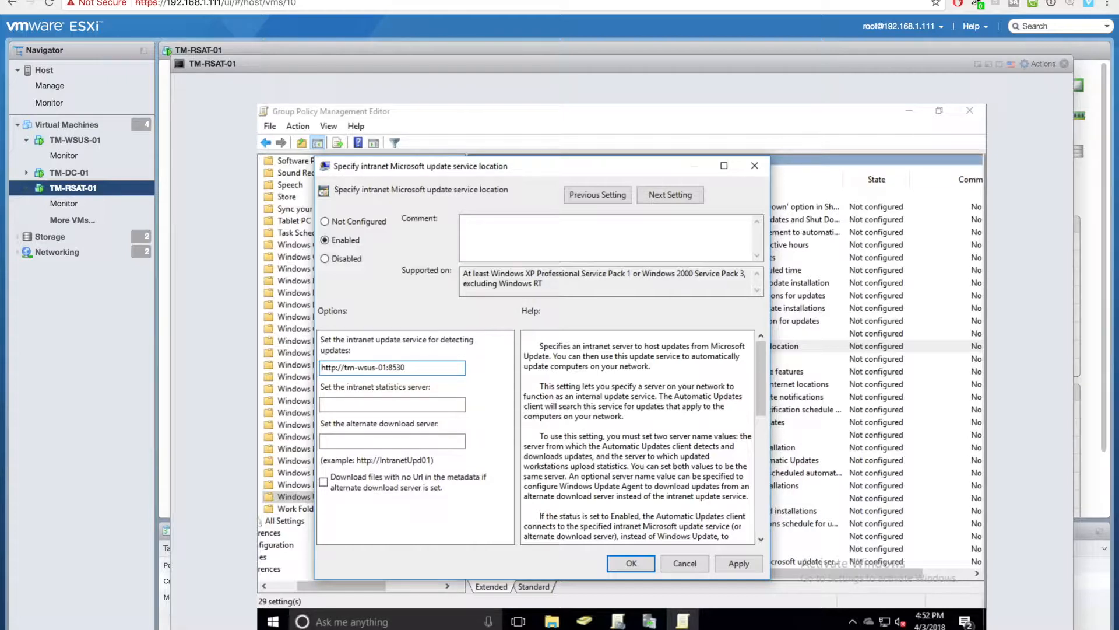
{"action": "left_click", "coordinate": [650, 621]}
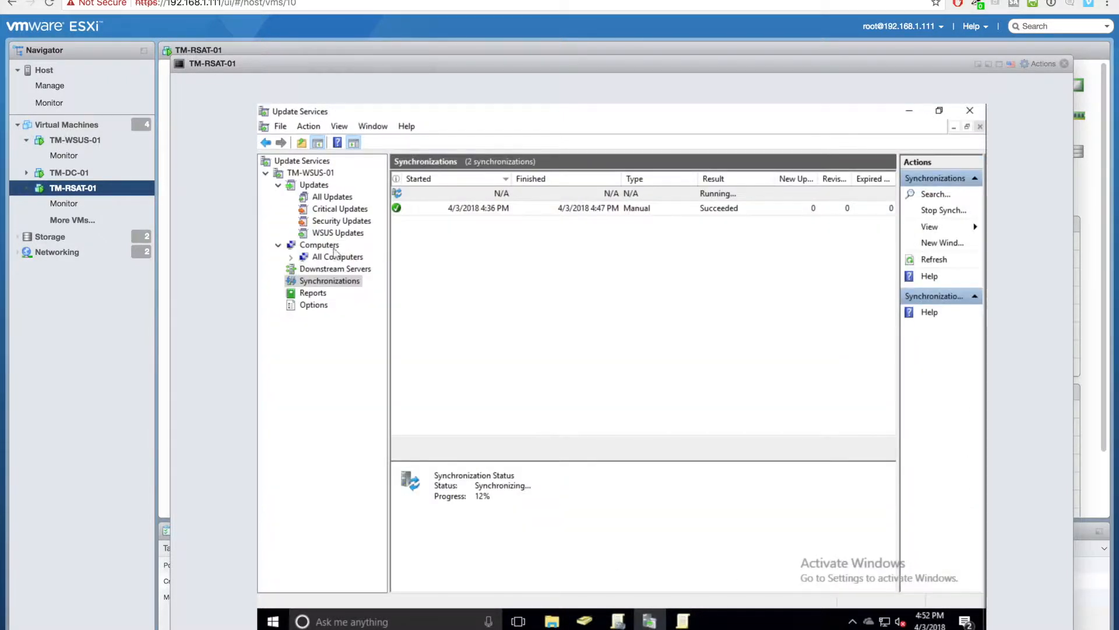
{"action": "left_click", "coordinate": [321, 173]}
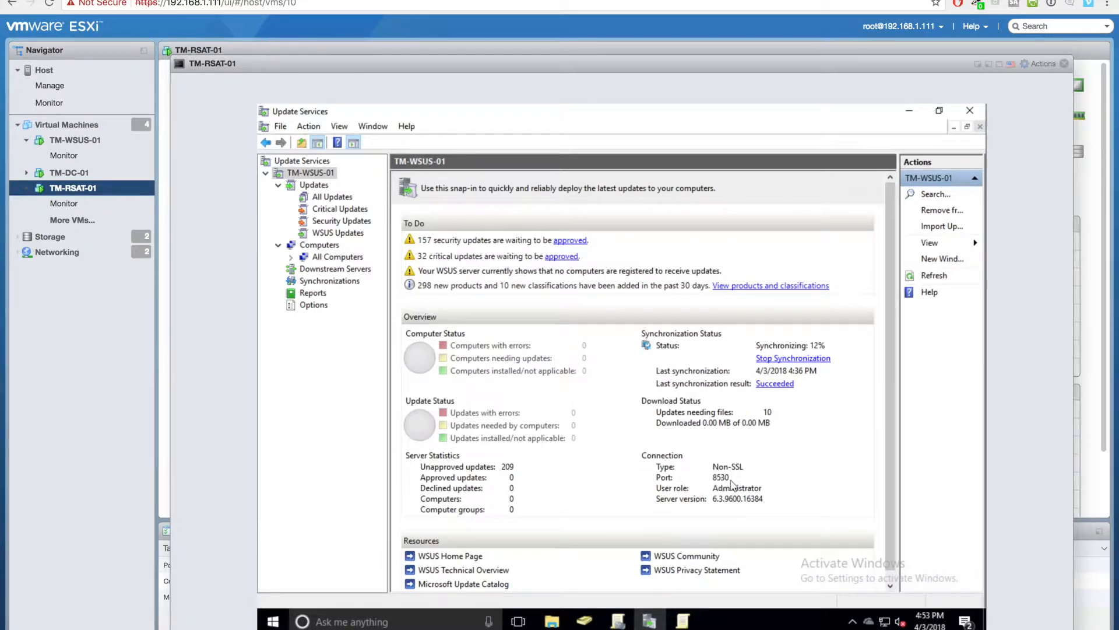
{"action": "left_click", "coordinate": [682, 621]}
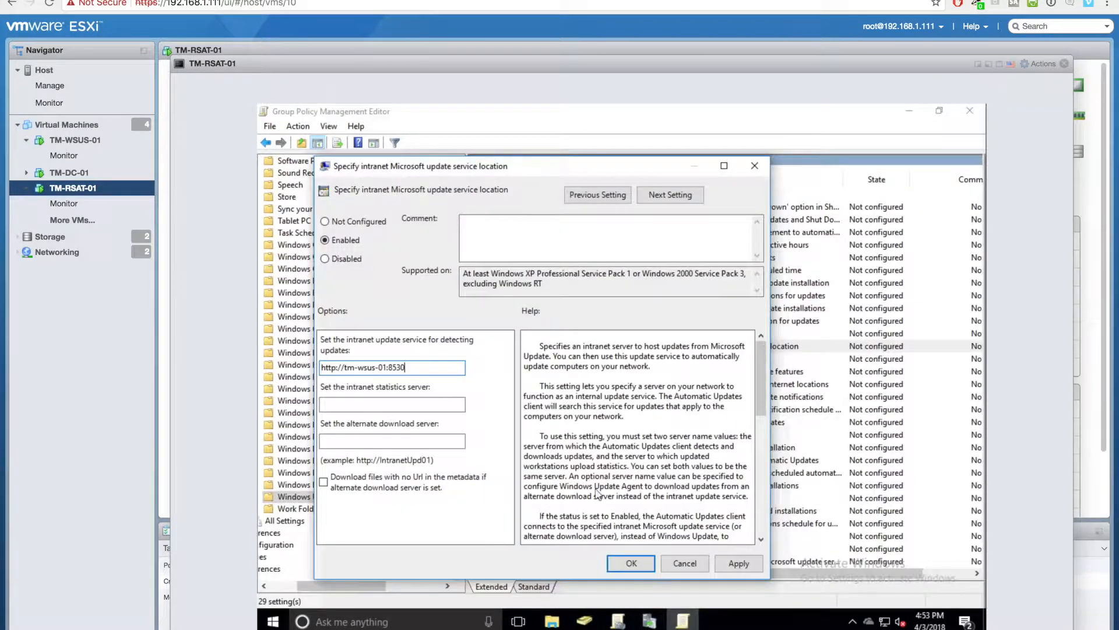
{"action": "right_click", "coordinate": [386, 366]}
{"action": "key", "text": "Escape"}
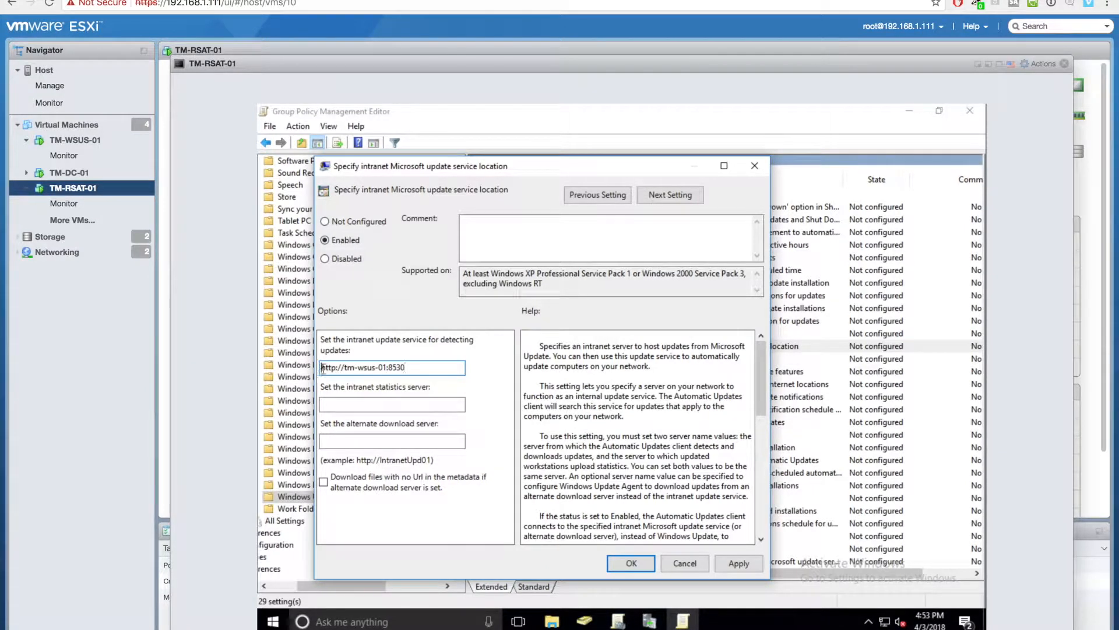
{"action": "left_click_drag", "start_coordinate": [323, 367], "coordinate": [403, 367]}
{"action": "right_click", "coordinate": [392, 368]}
{"action": "left_click", "coordinate": [408, 412]}
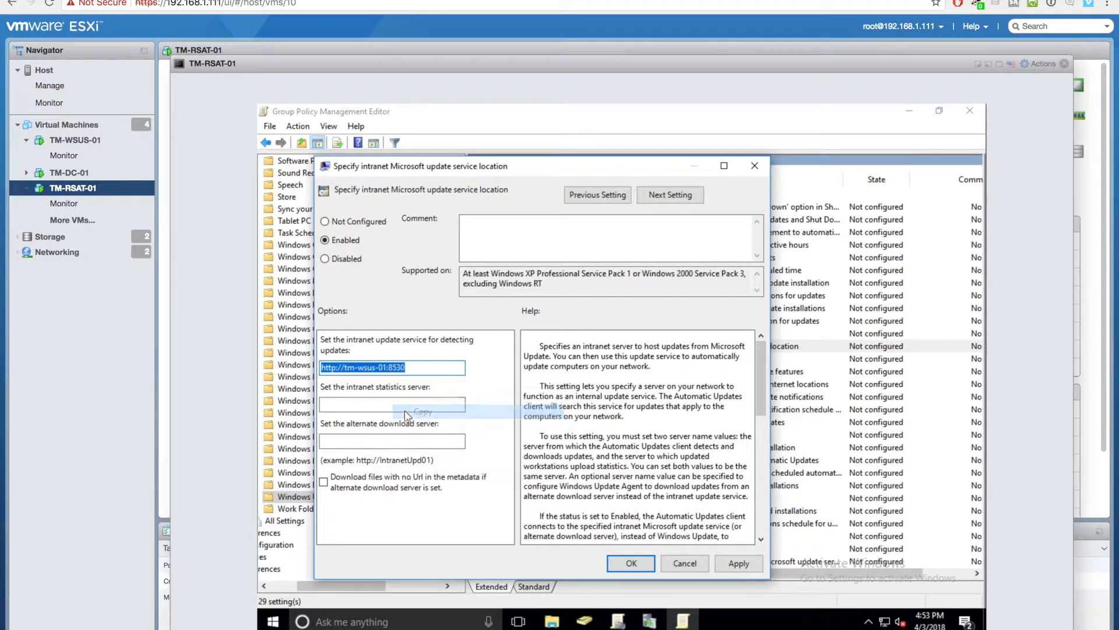
{"action": "left_click", "coordinate": [381, 404]}
{"action": "right_click", "coordinate": [380, 402]}
{"action": "left_click", "coordinate": [413, 459]}
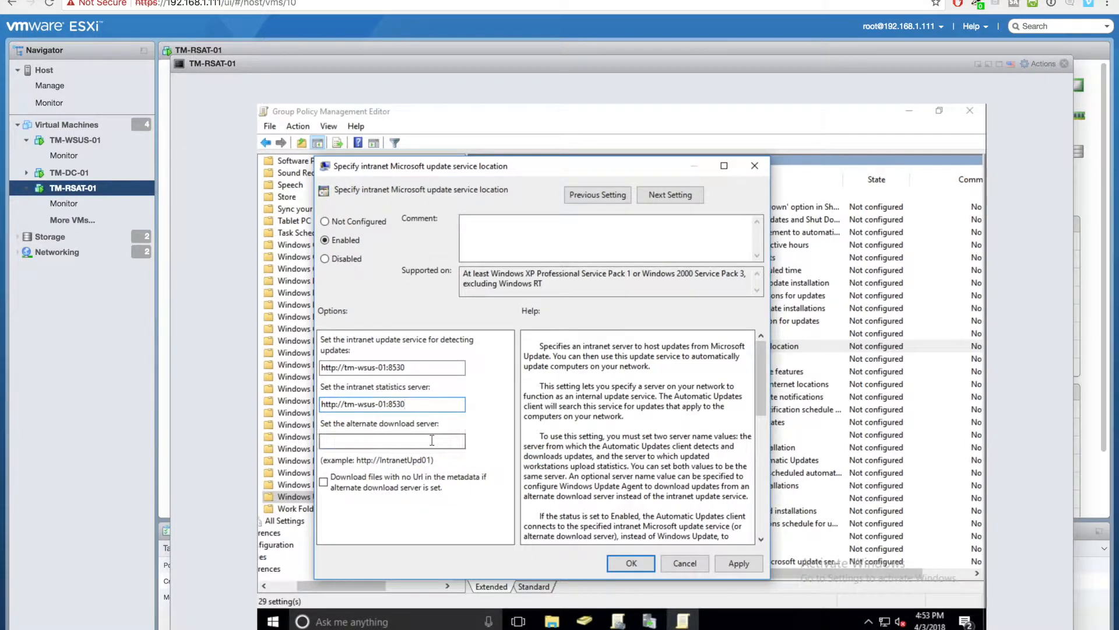
{"action": "right_click", "coordinate": [432, 440]}
{"action": "left_click", "coordinate": [457, 314]}
- Apply and save the intranet update service location setting
{"action": "left_click", "coordinate": [725, 565]}
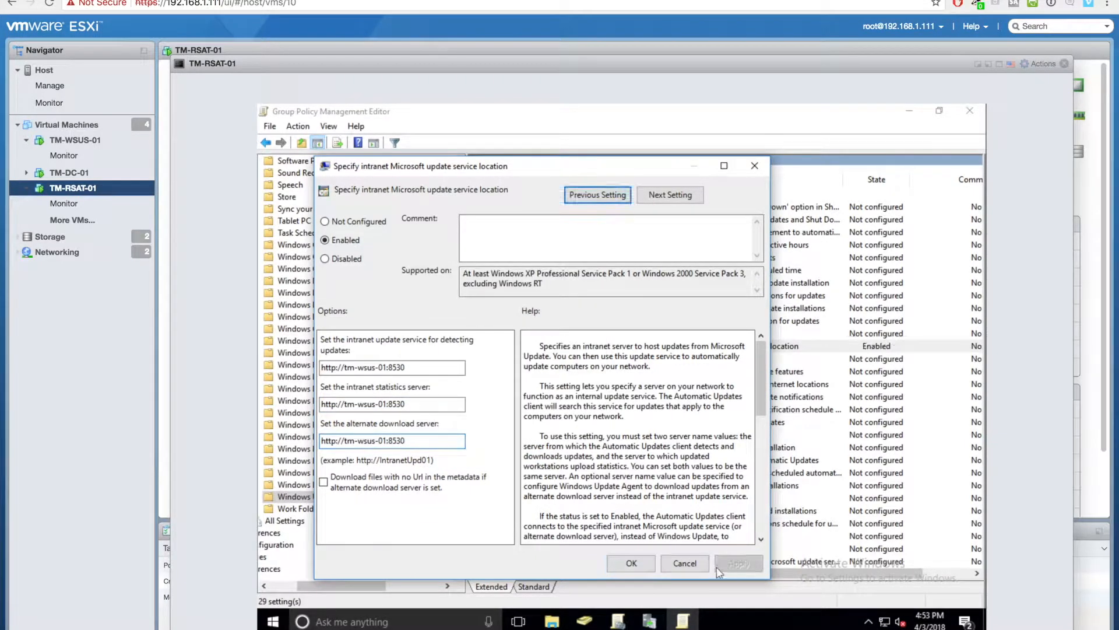
{"action": "left_click", "coordinate": [632, 563]}
{"action": "left_click", "coordinate": [705, 336]}
- Enable Configure Automatic Updates: option 4, every Saturday at 02:00, including other Microsoft products
{"action": "double_click", "coordinate": [704, 336]}
{"action": "left_click", "coordinate": [385, 277]}
{"action": "left_click", "coordinate": [489, 391]}
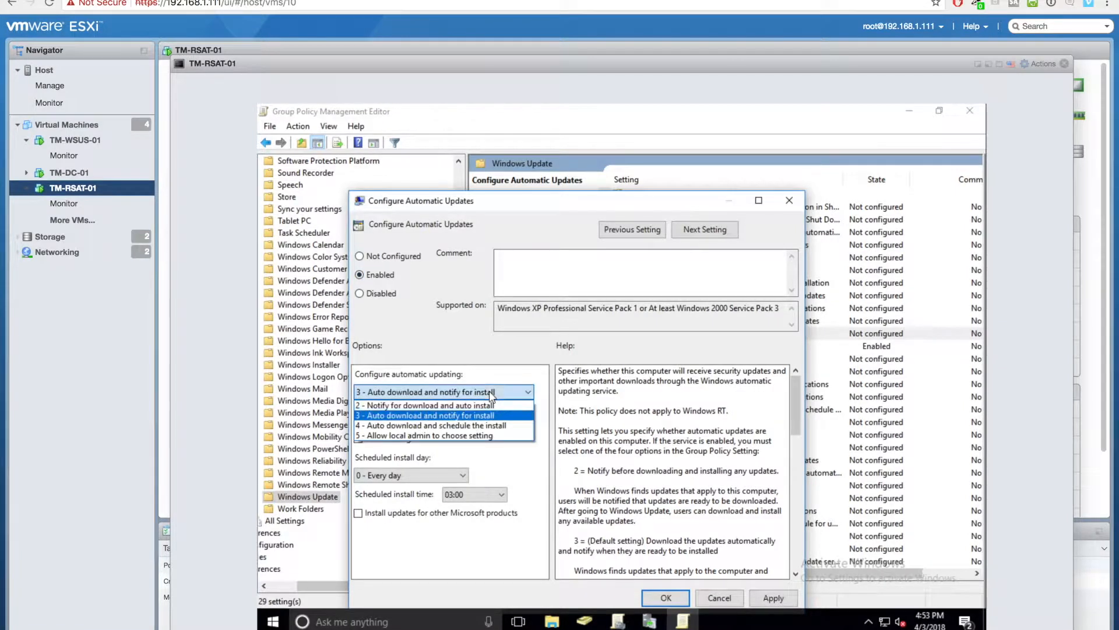
{"action": "left_click", "coordinate": [489, 429]}
{"action": "left_click", "coordinate": [425, 439]}
{"action": "left_click", "coordinate": [425, 475]}
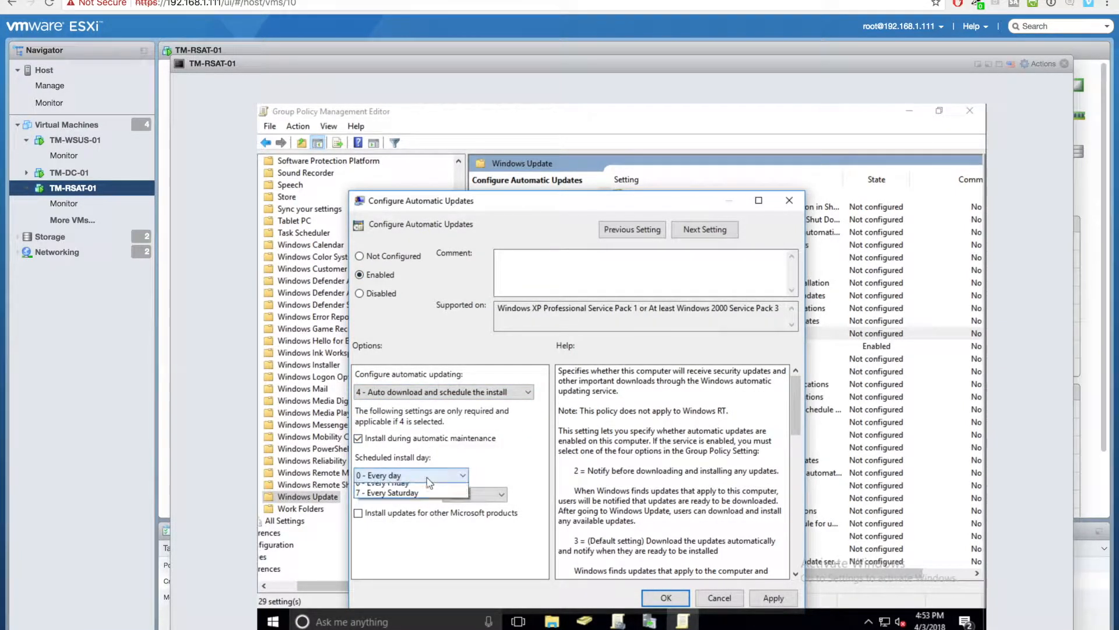
{"action": "left_click", "coordinate": [425, 559]}
{"action": "left_click", "coordinate": [475, 494]}
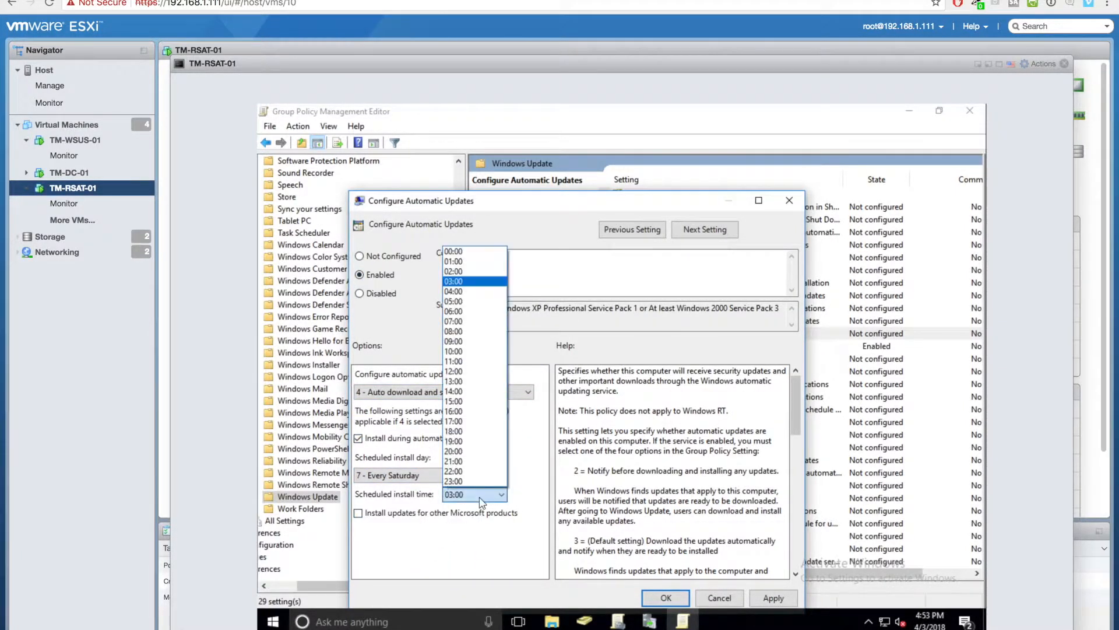
{"action": "left_click", "coordinate": [457, 273]}
{"action": "left_click", "coordinate": [359, 513]}
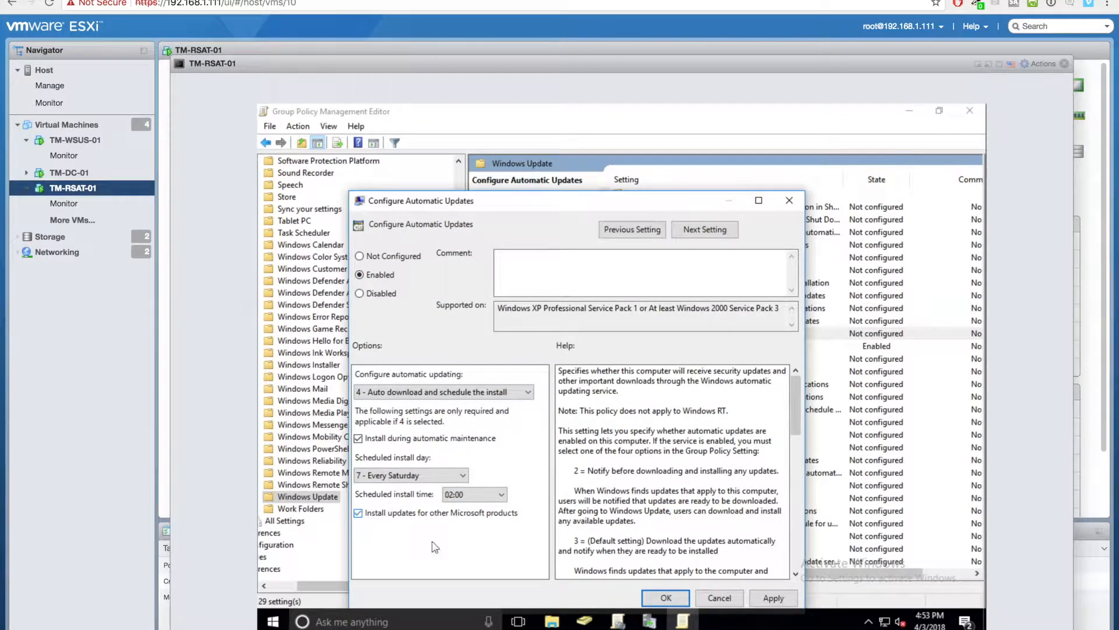
{"action": "left_click", "coordinate": [761, 599]}
{"action": "left_click", "coordinate": [666, 598]}
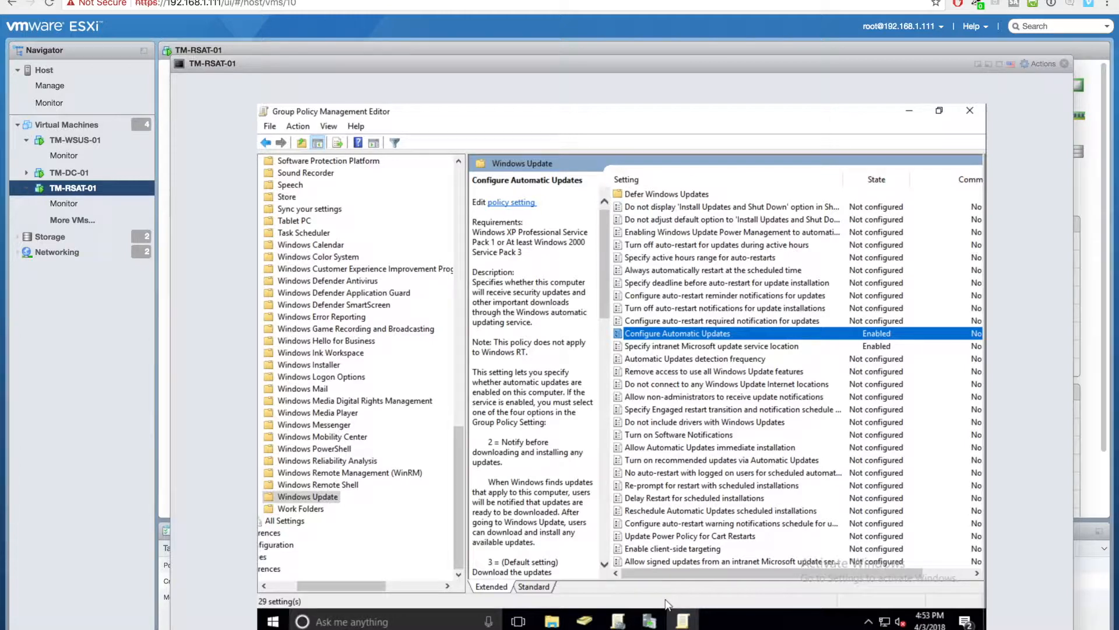
- Inspect the detection frequency policy without changes and close the Group Policy Management Editor
{"action": "double_click", "coordinate": [712, 360]}
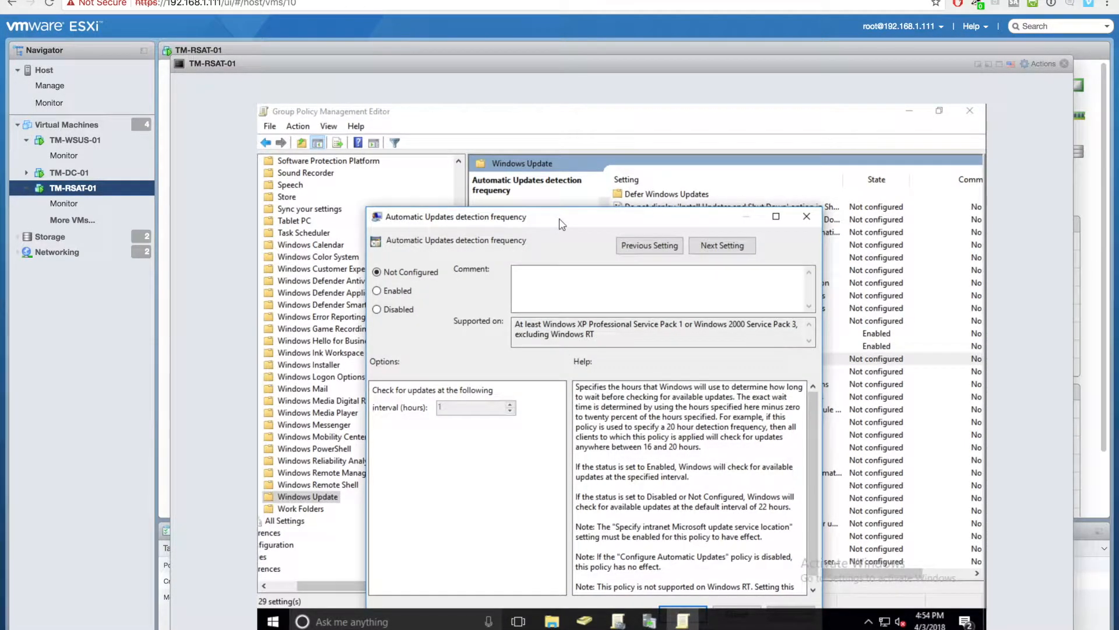
{"action": "left_click", "coordinate": [815, 218]}
{"action": "left_click", "coordinate": [970, 111]}
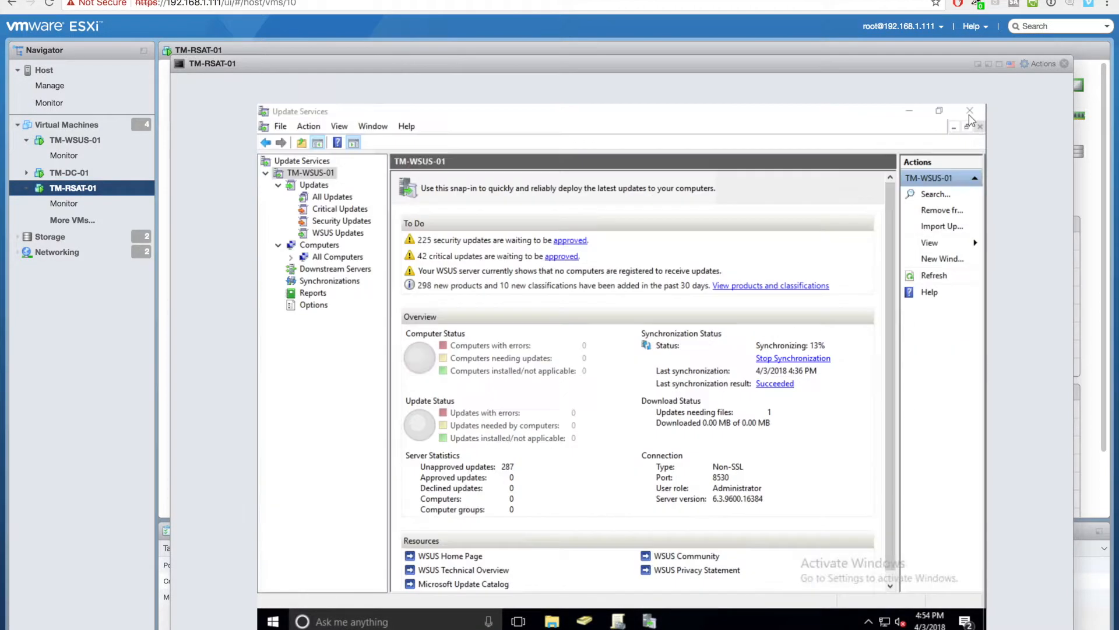
- Open Command Prompt as administrator on TM-RSAT-01, accepting the UAC prompt
{"action": "left_click", "coordinate": [412, 624]}
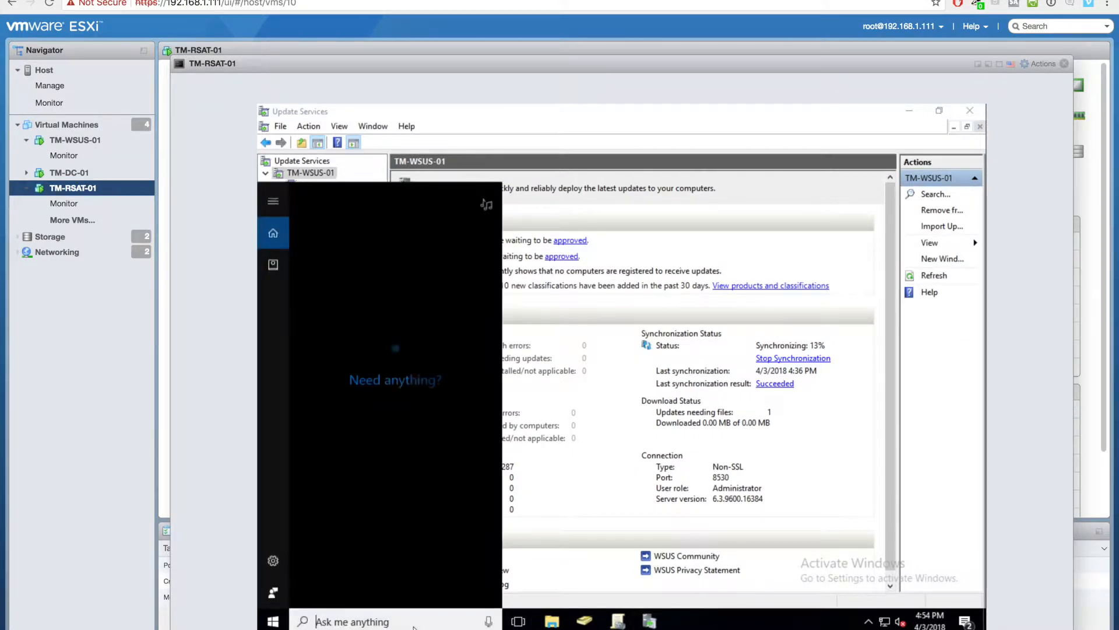
{"action": "type", "text": "cmd"}
{"action": "key", "text": "Return"}
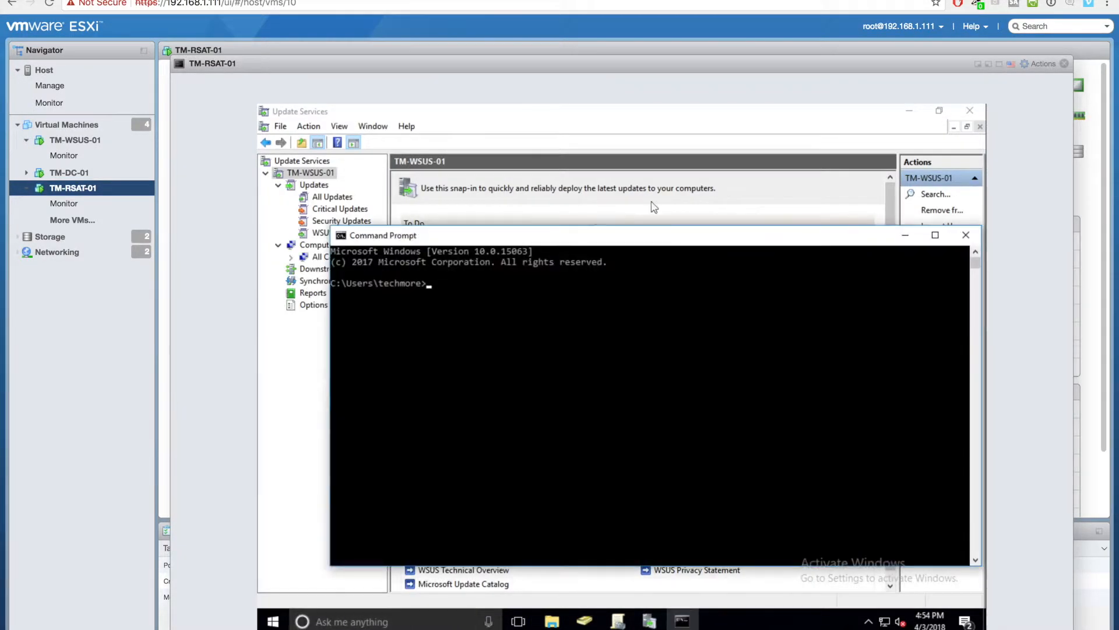
{"action": "left_click", "coordinate": [967, 236]}
{"action": "left_click", "coordinate": [349, 621]}
{"action": "type", "text": "cmd"}
{"action": "right_click", "coordinate": [336, 264]}
{"action": "left_click", "coordinate": [365, 261]}
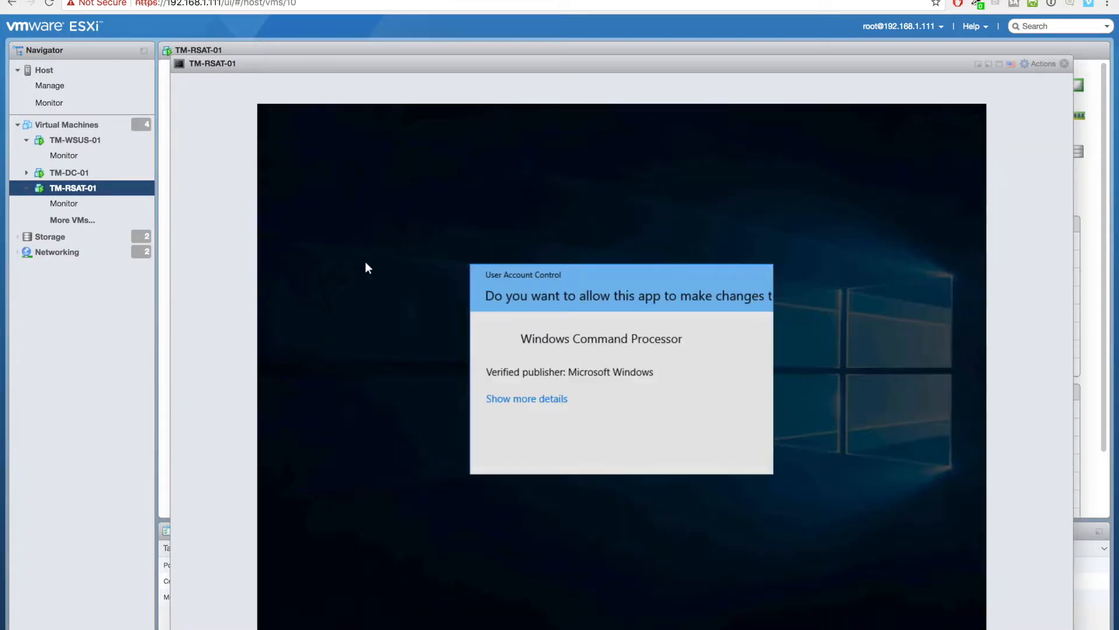
{"action": "left_click", "coordinate": [546, 449]}
- Run gpupdate /force and minimize the command window once it completes
{"action": "type", "text": "gpupdate /force"}
{"action": "key", "text": "Return"}
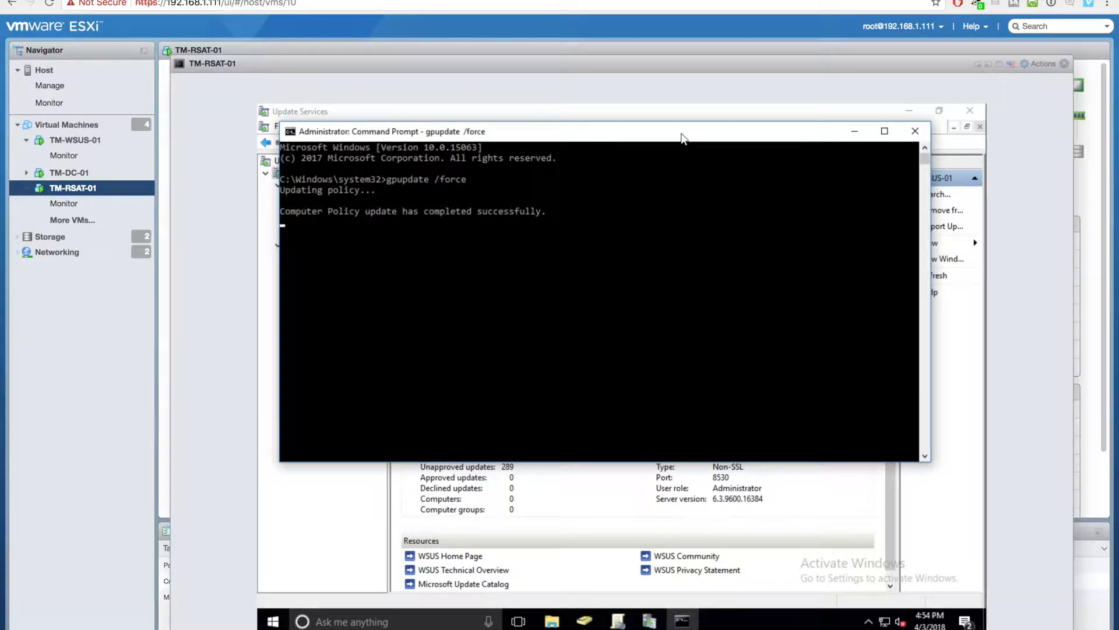
{"action": "left_click_drag", "start_coordinate": [681, 138], "coordinate": [722, 266]}
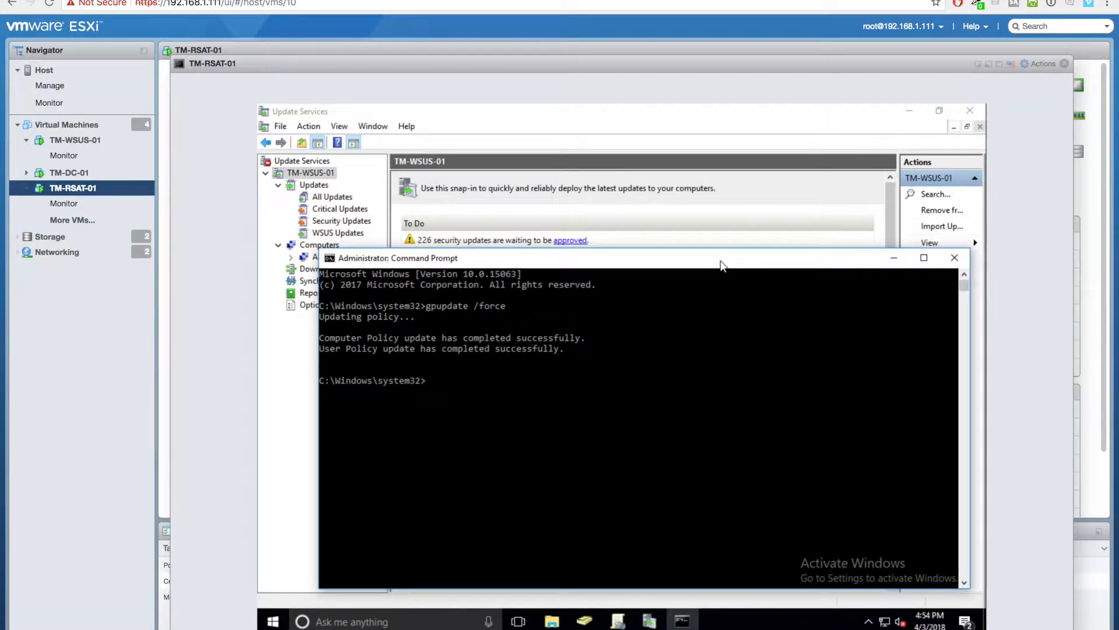
{"action": "left_click", "coordinate": [894, 257]}
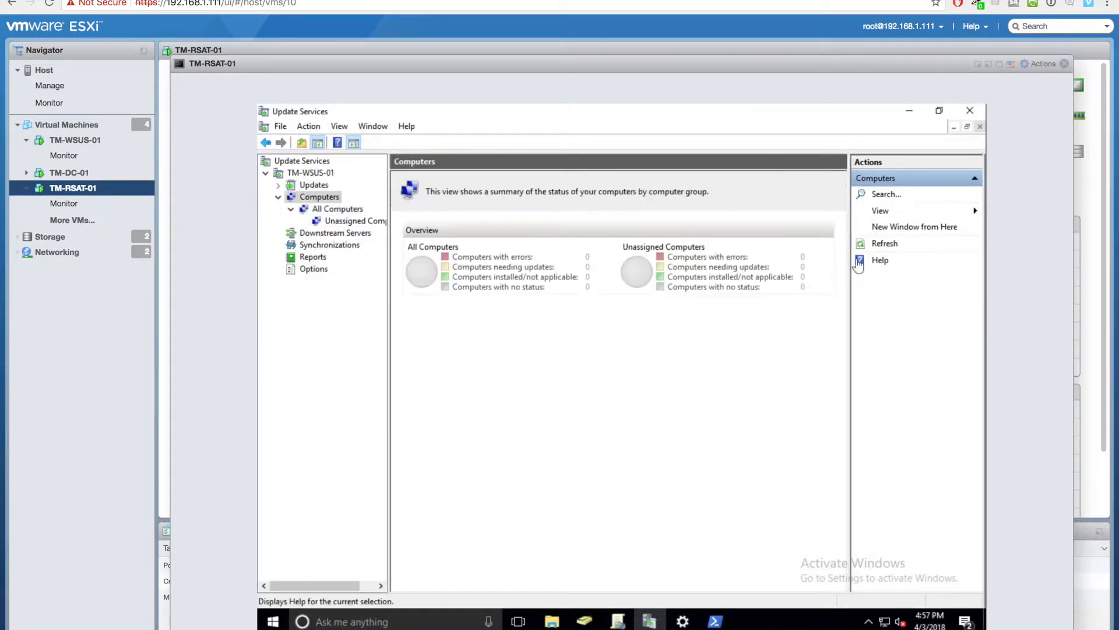
- End the unresponsive Update Services snap-in, dismiss its errors, and close Update Services and Group Policy Management
{"action": "double_click", "coordinate": [313, 185]}
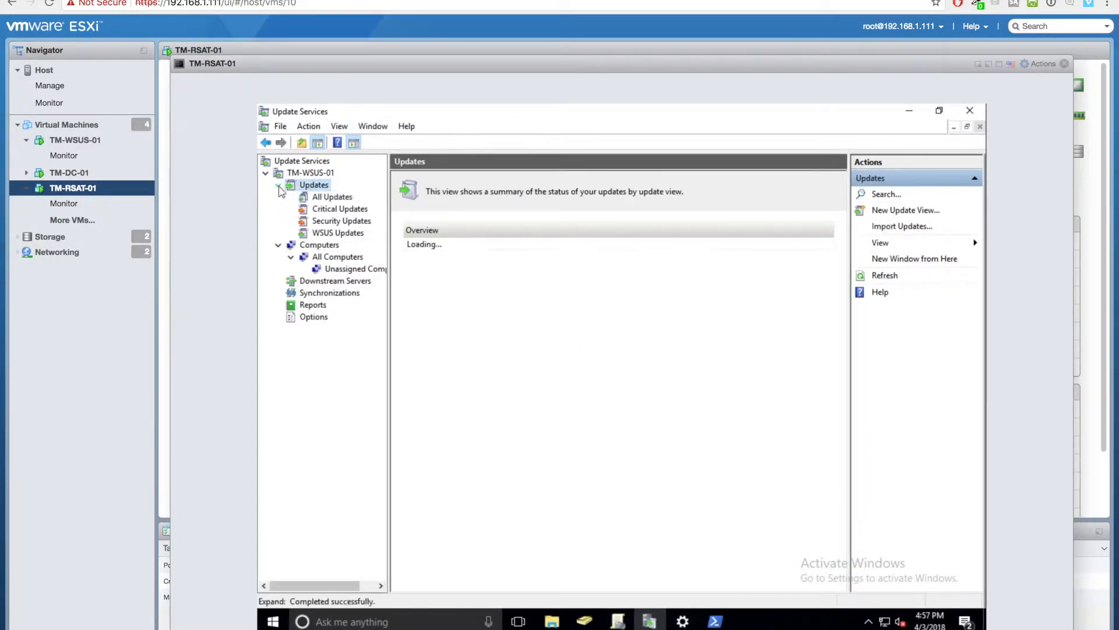
{"action": "left_click", "coordinate": [332, 196]}
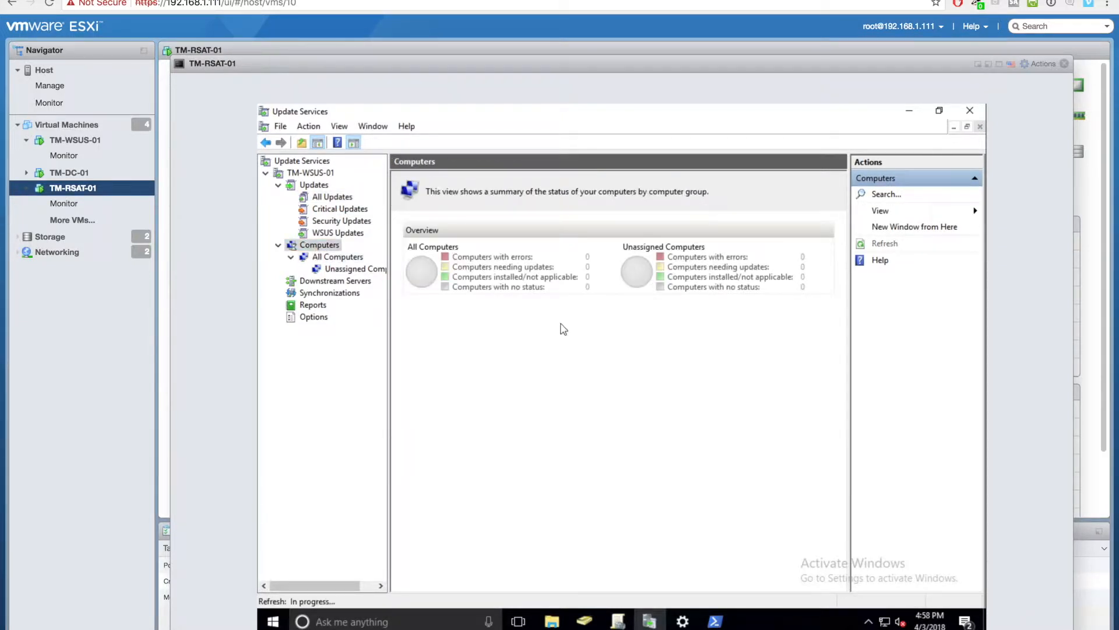
{"action": "left_click", "coordinate": [310, 174]}
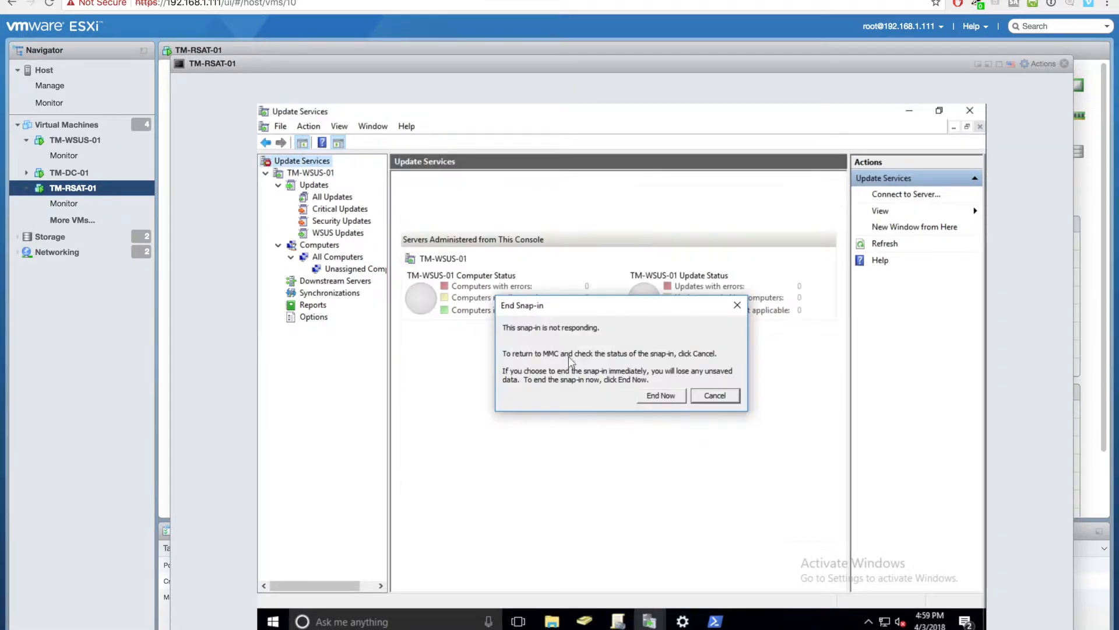
{"action": "left_click", "coordinate": [659, 395]}
{"action": "left_click", "coordinate": [627, 406]}
{"action": "left_click", "coordinate": [714, 436]}
{"action": "left_click", "coordinate": [978, 112]}
{"action": "left_click", "coordinate": [979, 112]}
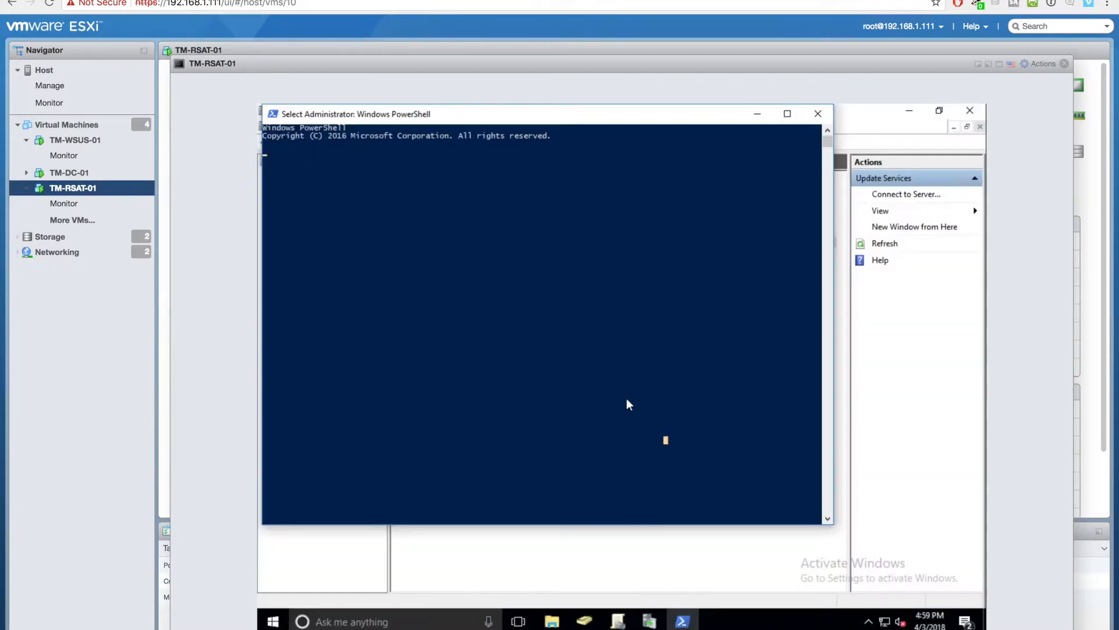
- Connect Update Services to server TM-WSUS-01 and expand its node
{"action": "left_click", "coordinate": [649, 622]}
{"action": "right_click", "coordinate": [311, 158]}
{"action": "left_click", "coordinate": [348, 166]}
{"action": "type", "text": "TM-WSUS-01"}
{"action": "key", "text": "Return"}
{"action": "left_click", "coordinate": [290, 175]}
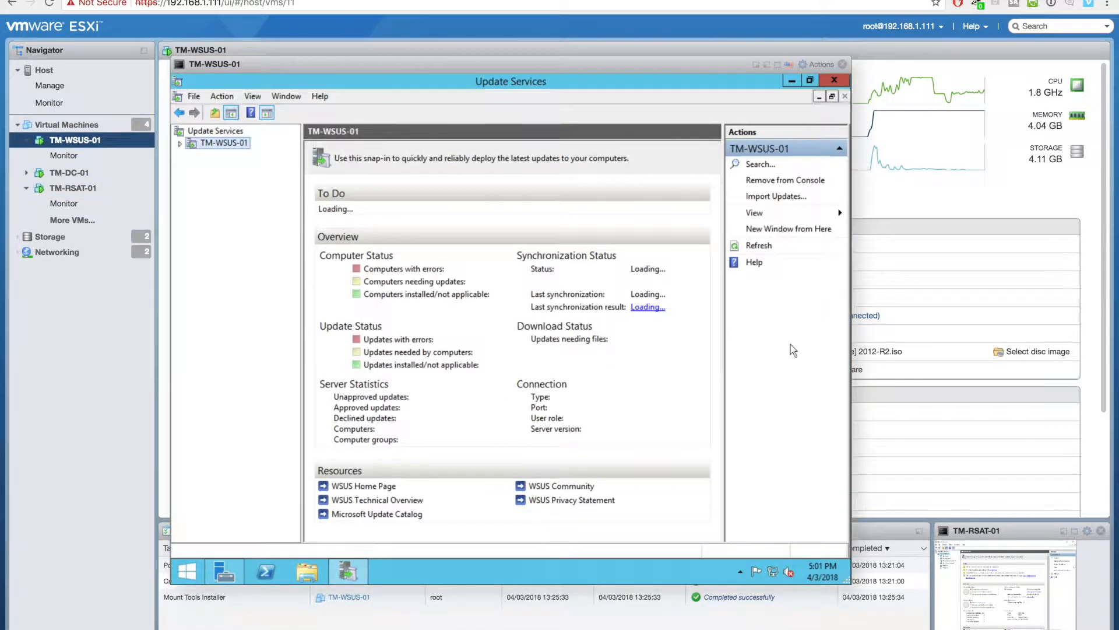
- Review WSUS computers, check Windows Update settings on TM-RSAT-01, then return to TM-WSUS-01
{"action": "left_click", "coordinate": [262, 179]}
{"action": "left_click", "coordinate": [236, 167]}
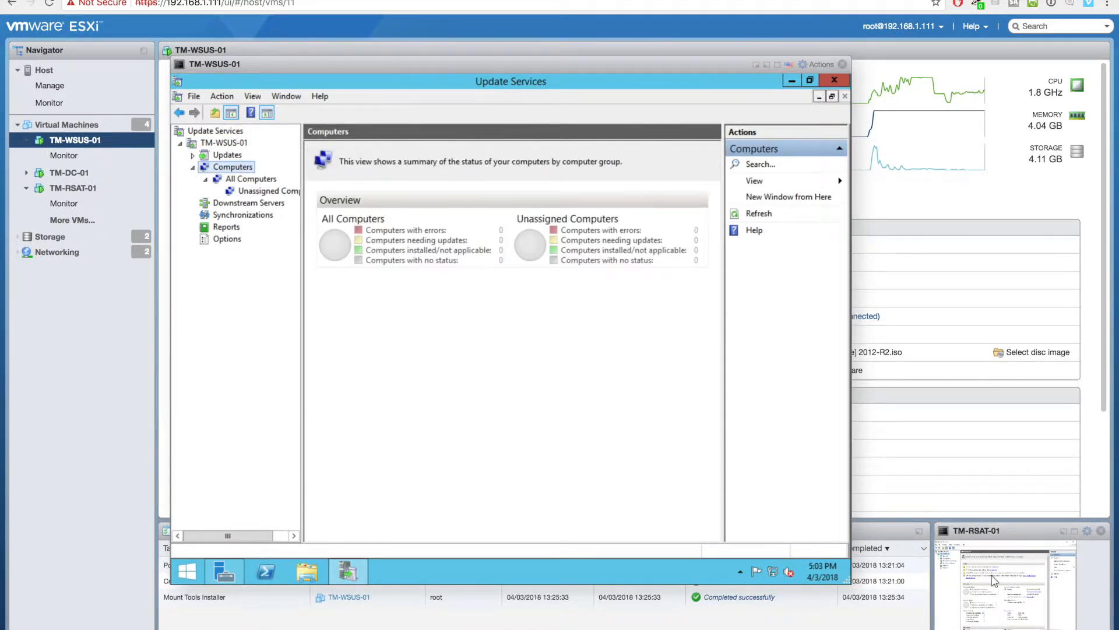
{"action": "left_click", "coordinate": [757, 66]}
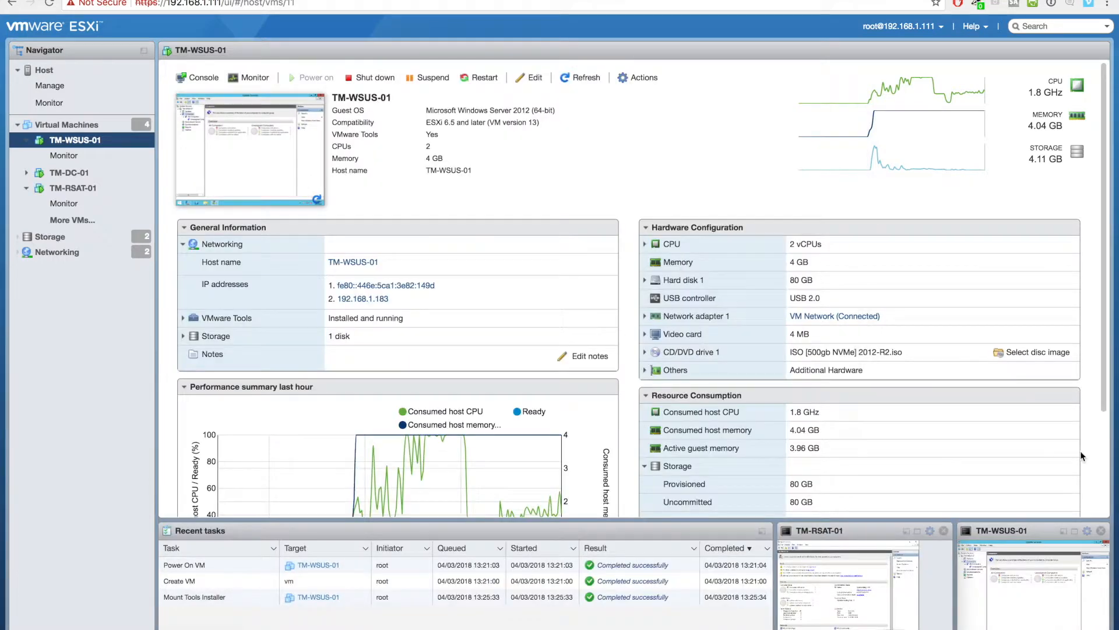
{"action": "left_click", "coordinate": [918, 534]}
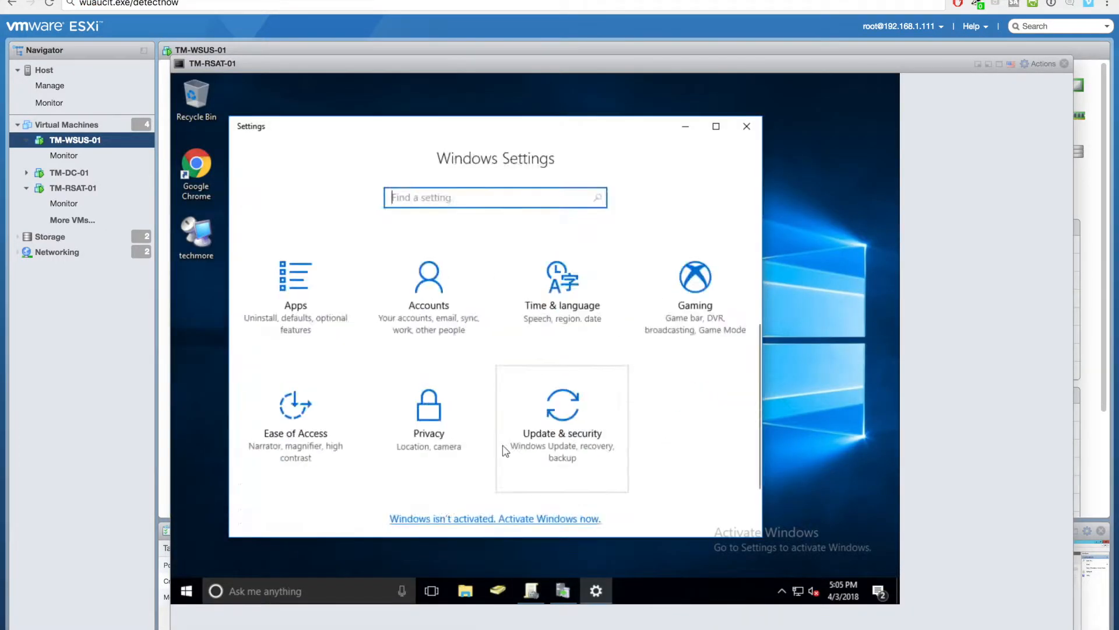
{"action": "left_click", "coordinate": [505, 451]}
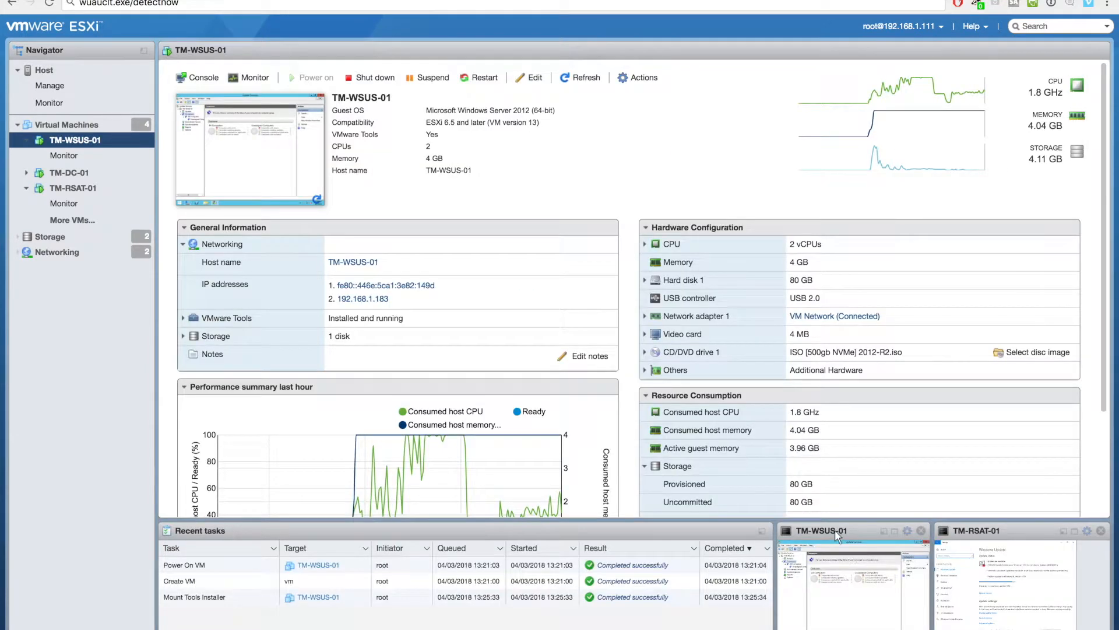
{"action": "left_click", "coordinate": [834, 529]}
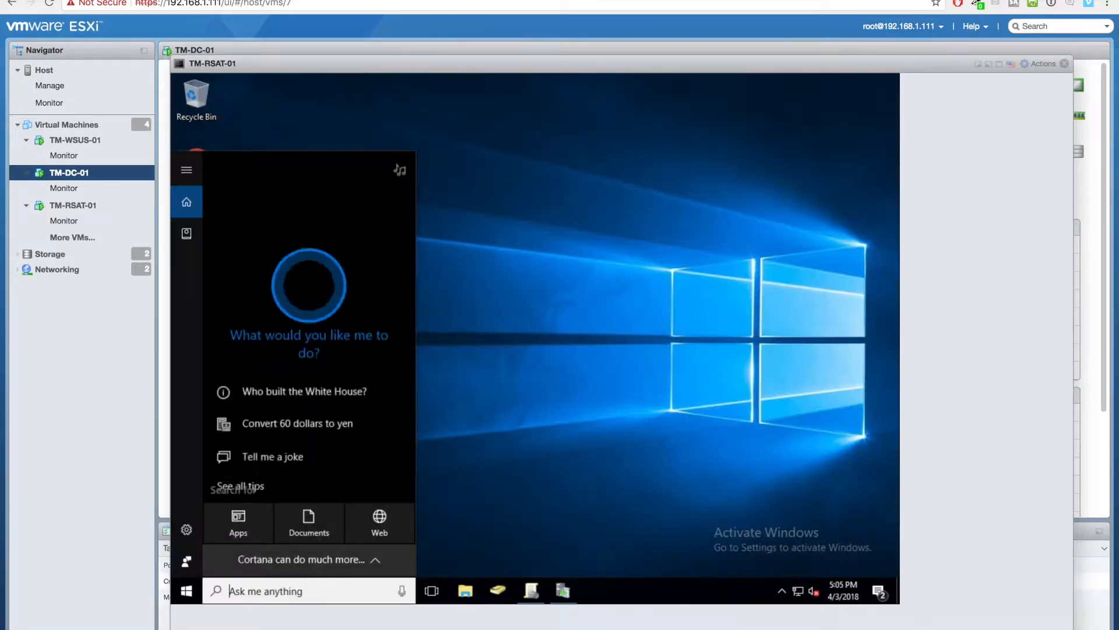
- Run gpupdate /force on the client
{"action": "type", "text": "cmd"}
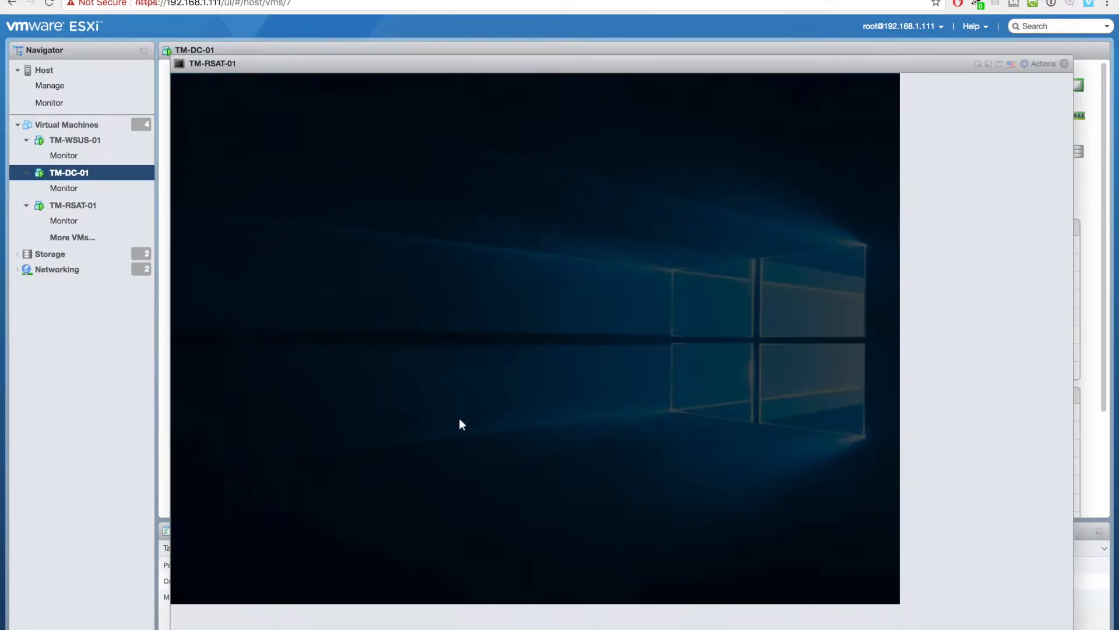
{"action": "type", "text": "gpupdate /force"}
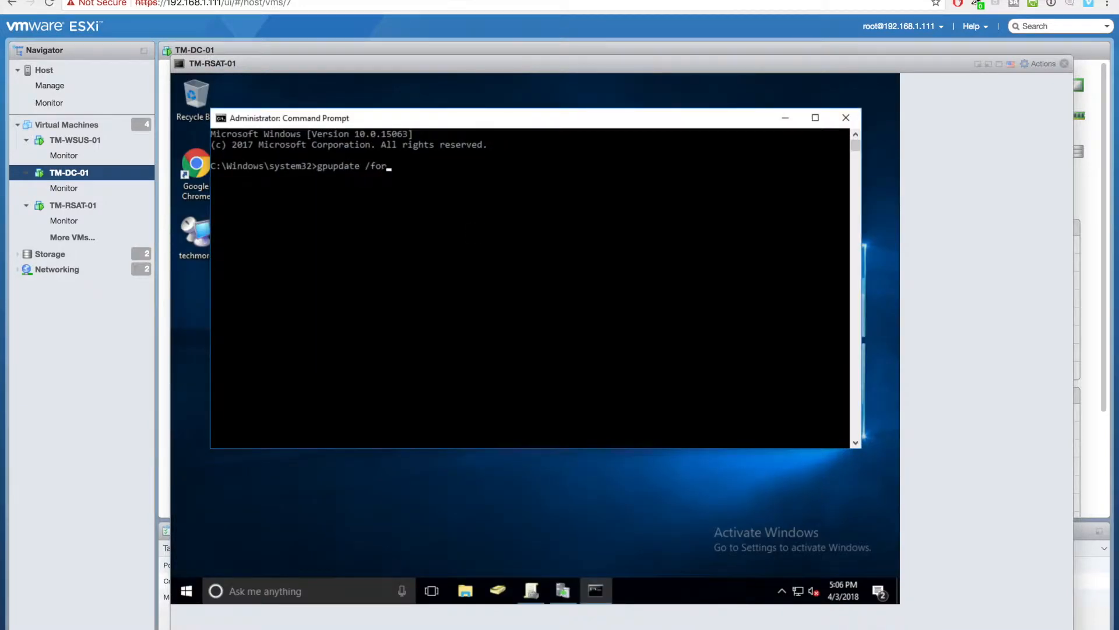
{"action": "key", "text": "Return"}
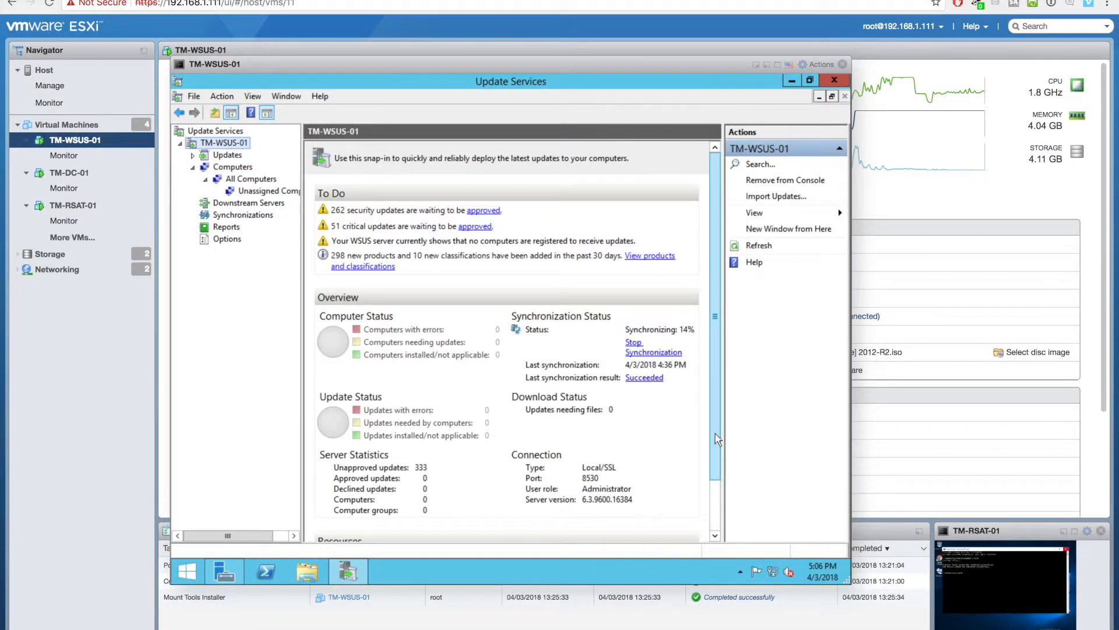
- Review registered computers and the TM-WSUS-01 overview, then shut down the server
{"action": "left_click", "coordinate": [232, 167]}
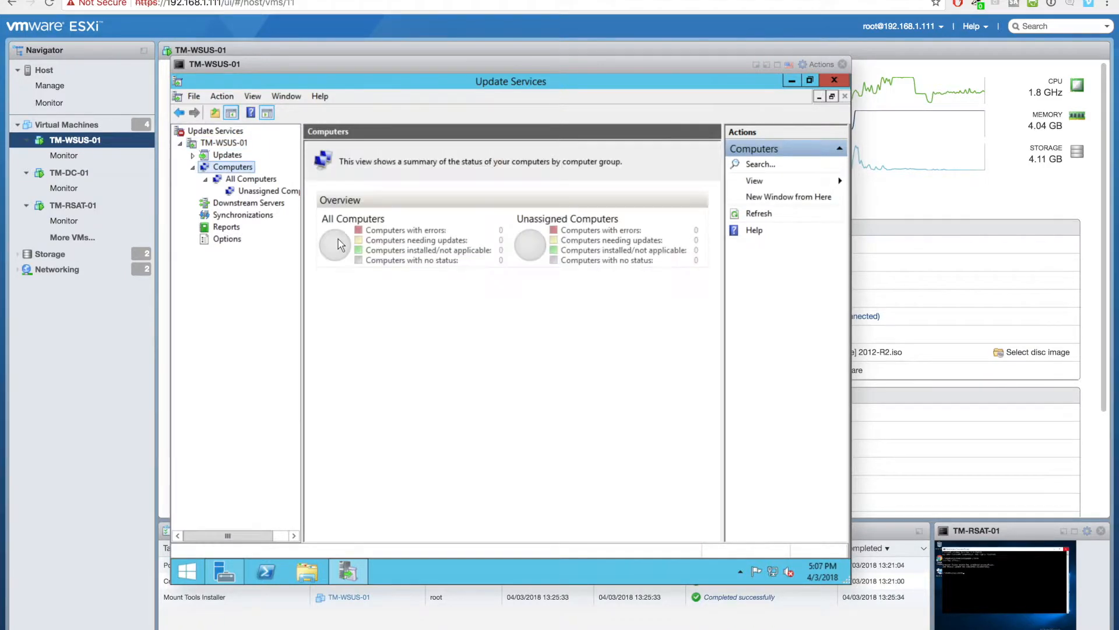
{"action": "left_click", "coordinate": [227, 142]}
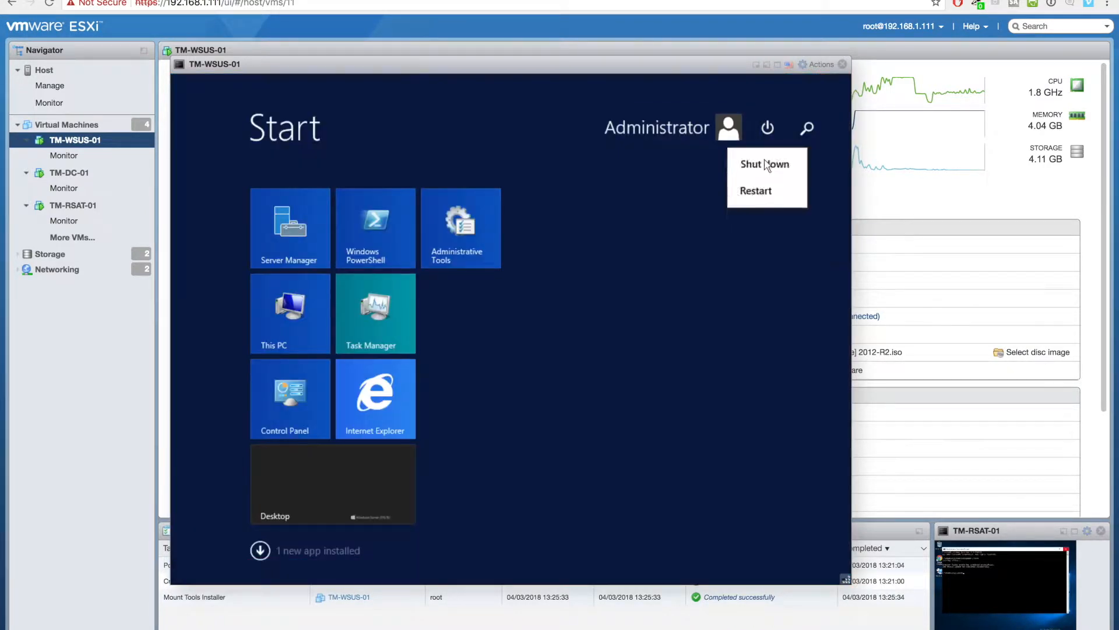
{"action": "left_click", "coordinate": [762, 163]}
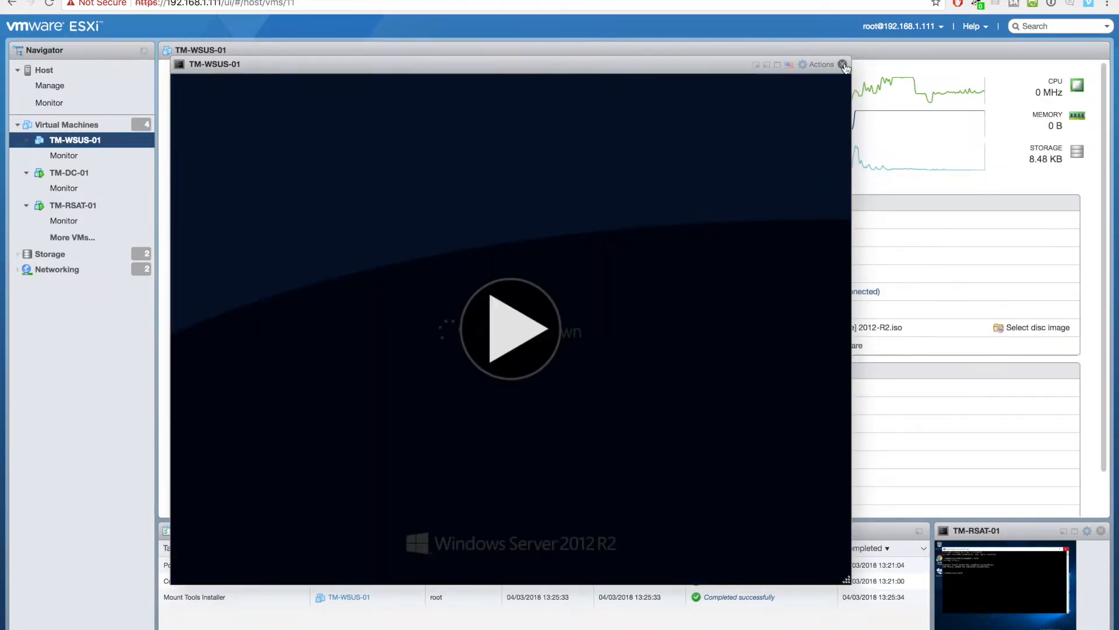
- Change TM-WSUS-01 from 4096 to 8192 MB memory and 4 CPUs, save, and power it on
{"action": "left_click", "coordinate": [843, 65]}
{"action": "left_click", "coordinate": [519, 78]}
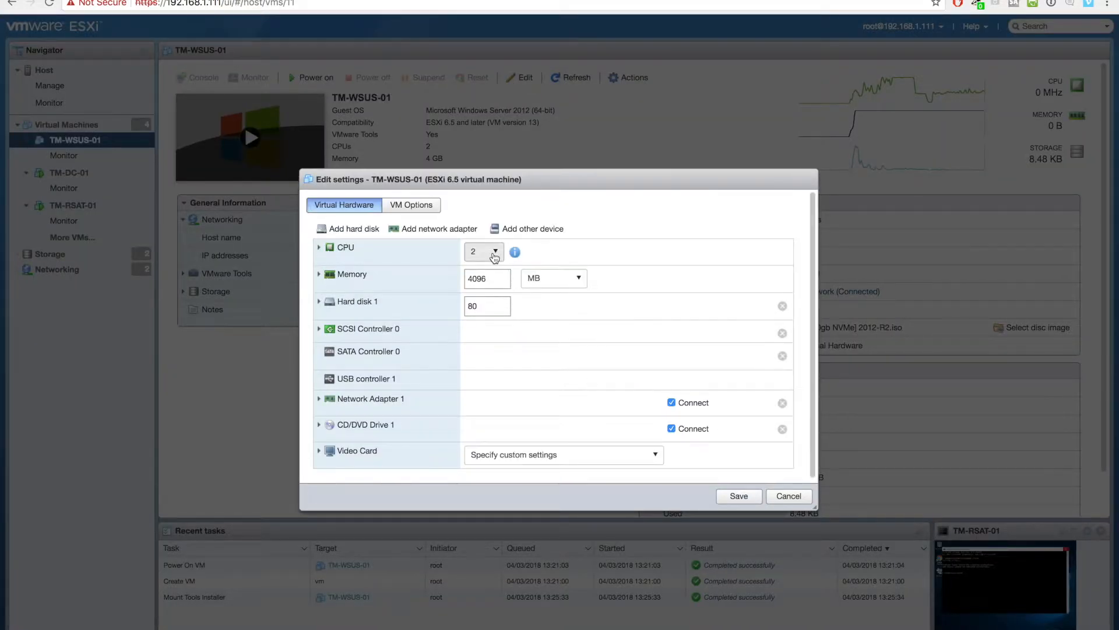
{"action": "left_click", "coordinate": [496, 257]}
{"action": "left_click", "coordinate": [477, 318]}
{"action": "double_click", "coordinate": [490, 280]}
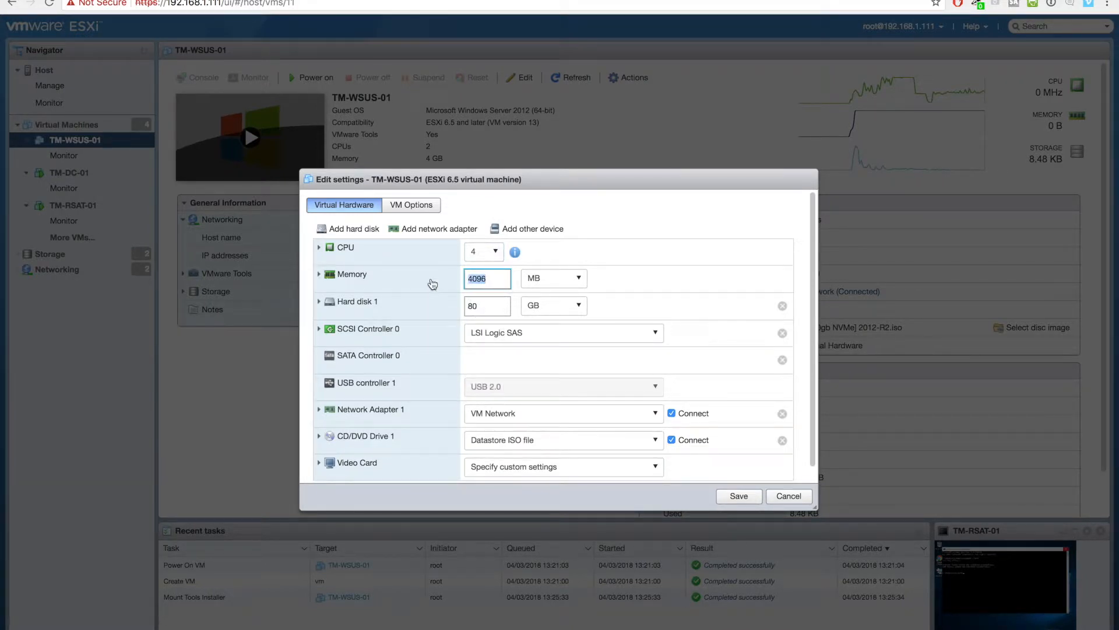
{"action": "type", "text": "8192"}
{"action": "left_click", "coordinate": [733, 497]}
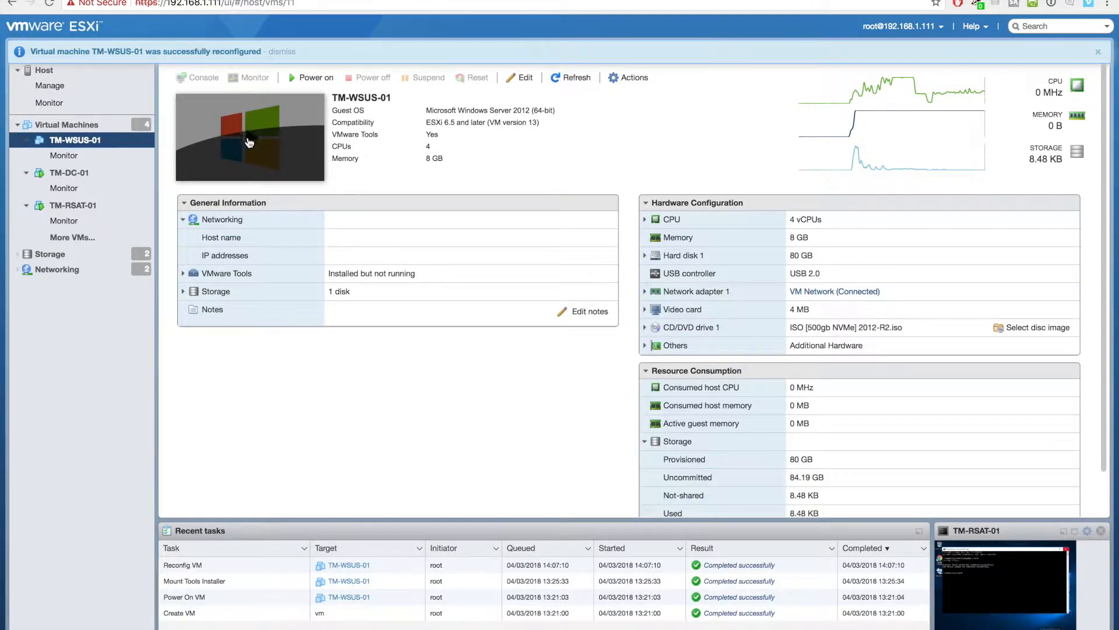
{"action": "left_click", "coordinate": [250, 138]}
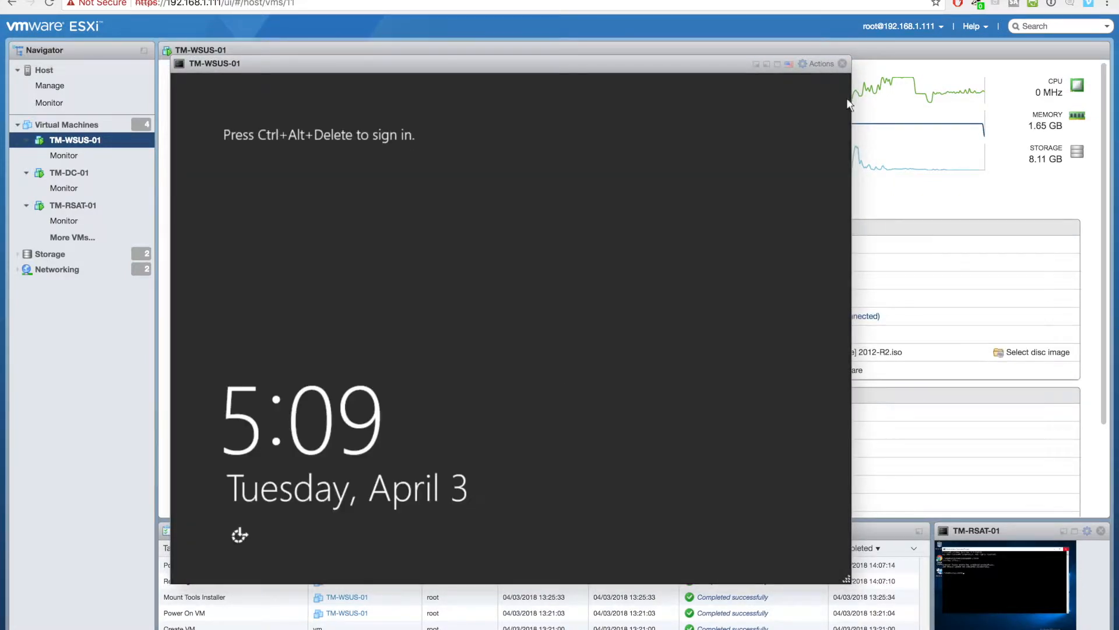
- Send Ctrl-Alt-Delete to TM-WSUS-01 and sign in with the administrator password
{"action": "left_click", "coordinate": [816, 64]}
{"action": "mouse_move", "coordinate": [837, 175]}
{"action": "mouse_move", "coordinate": [729, 215]}
{"action": "left_click", "coordinate": [600, 217]}
{"action": "type", "text": "P"}
{"action": "key", "text": "Return"}
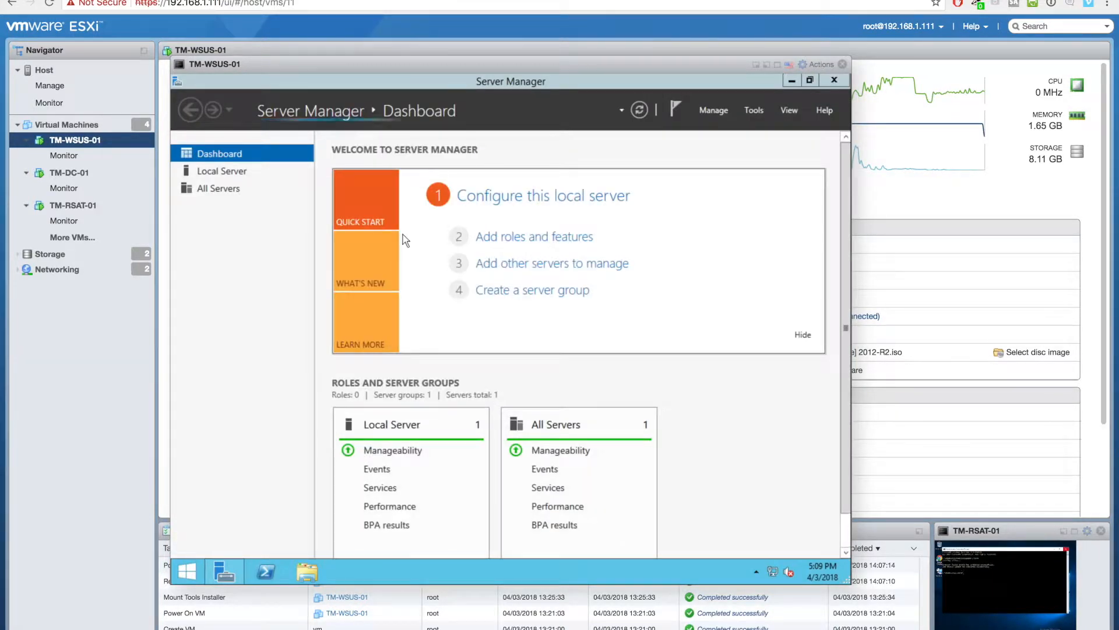
- Launch Windows Server Update Services from Tools, maximize it, and select Computers
{"action": "left_click", "coordinate": [754, 110]}
{"action": "left_click", "coordinate": [748, 467]}
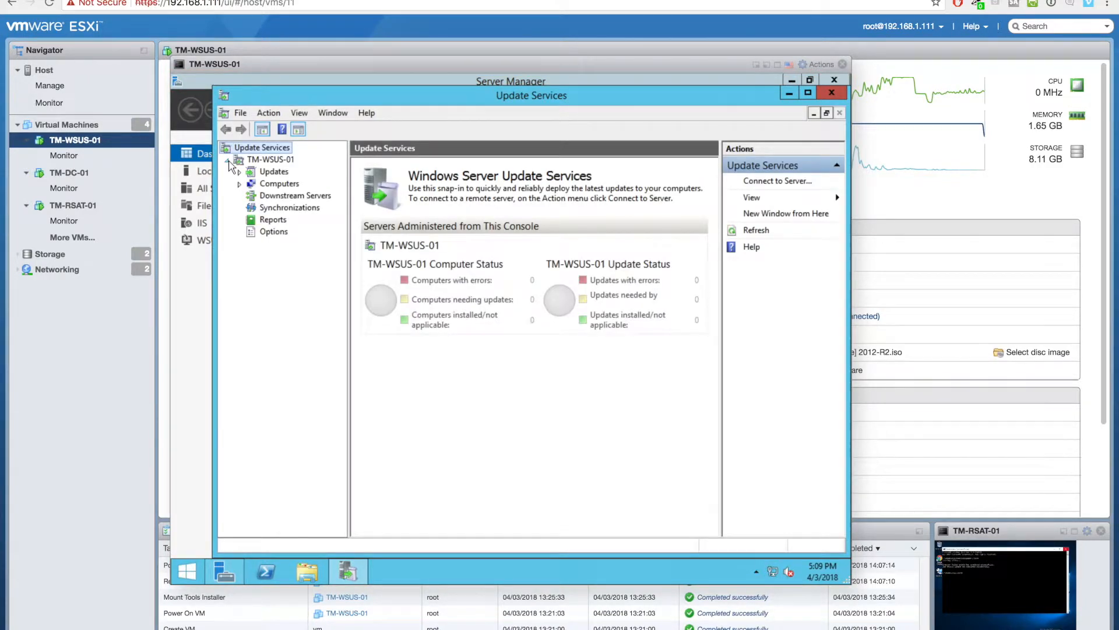
{"action": "left_click", "coordinate": [271, 161]}
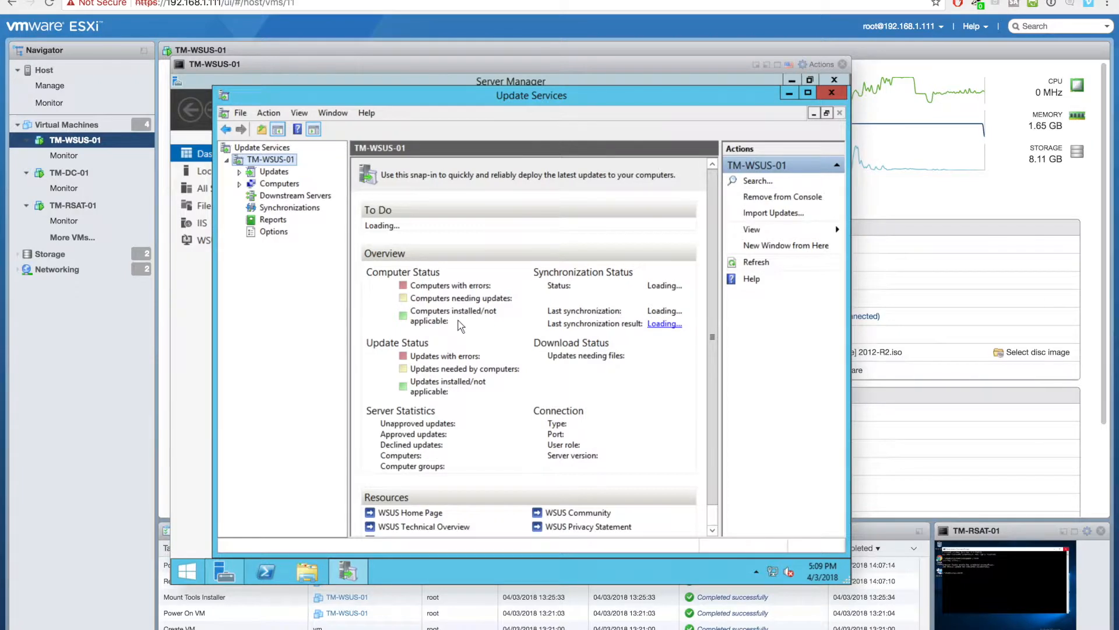
{"action": "left_click_drag", "start_coordinate": [848, 581], "coordinate": [965, 624]}
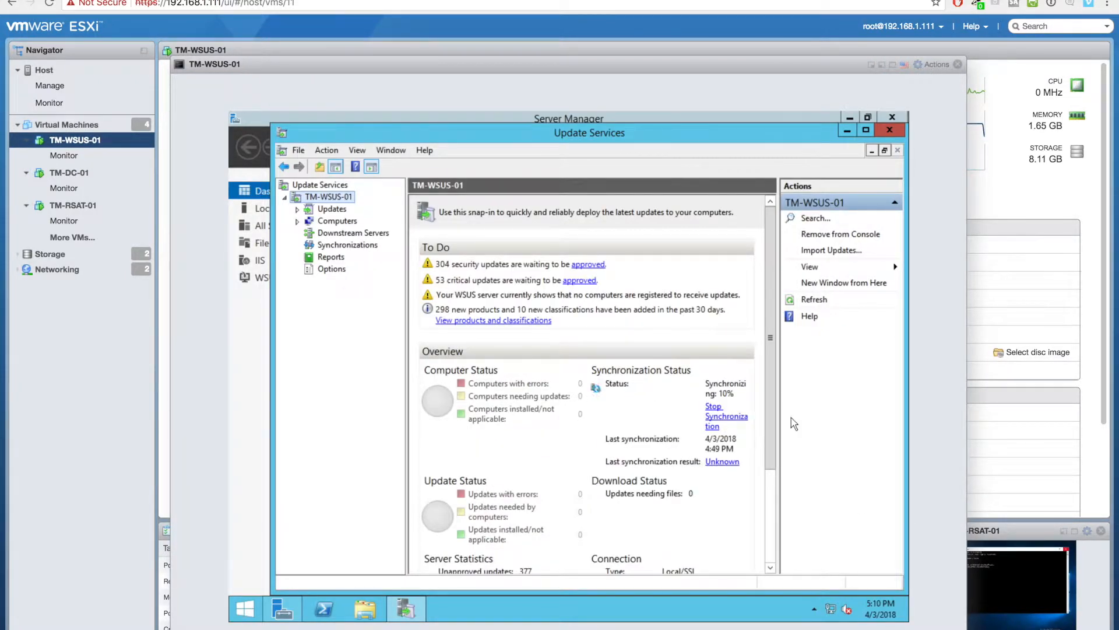
{"action": "left_click_drag", "start_coordinate": [492, 132], "coordinate": [451, 120]}
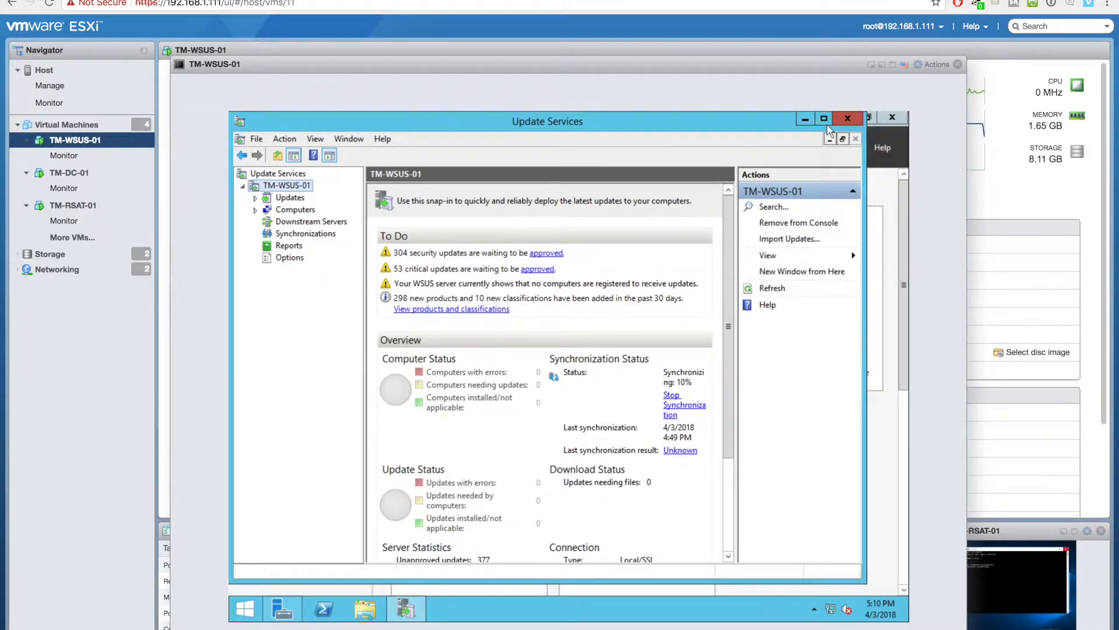
{"action": "left_click", "coordinate": [826, 123]}
{"action": "left_click", "coordinate": [290, 205]}
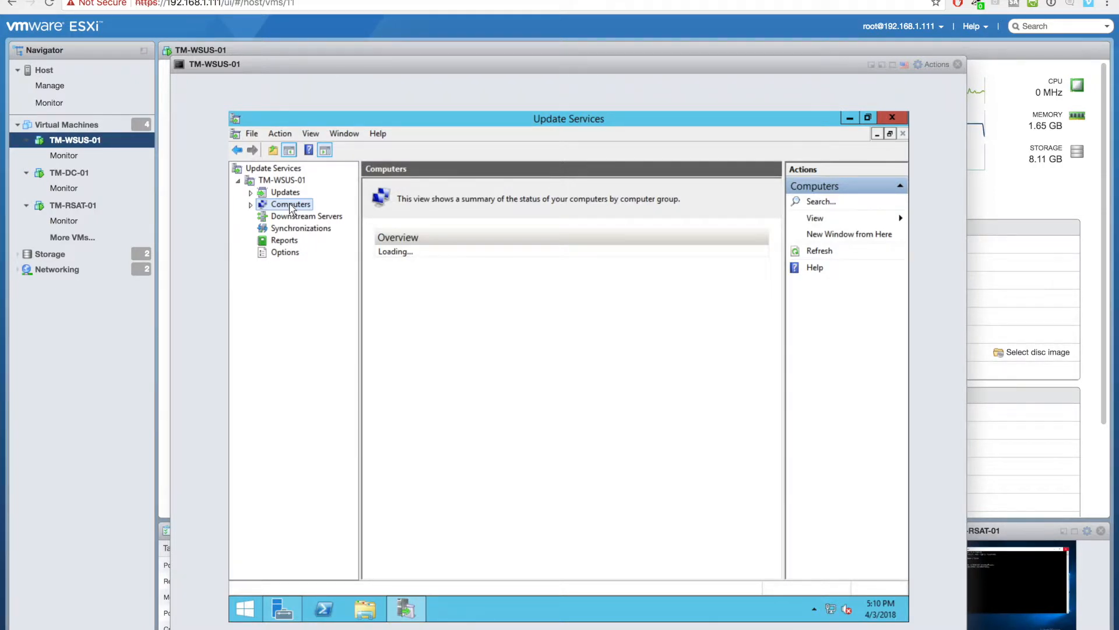
- Check All Computers and Unassigned Computers show zero members, then return to the Computers overview
{"action": "double_click", "coordinate": [262, 205]}
{"action": "left_click", "coordinate": [309, 228]}
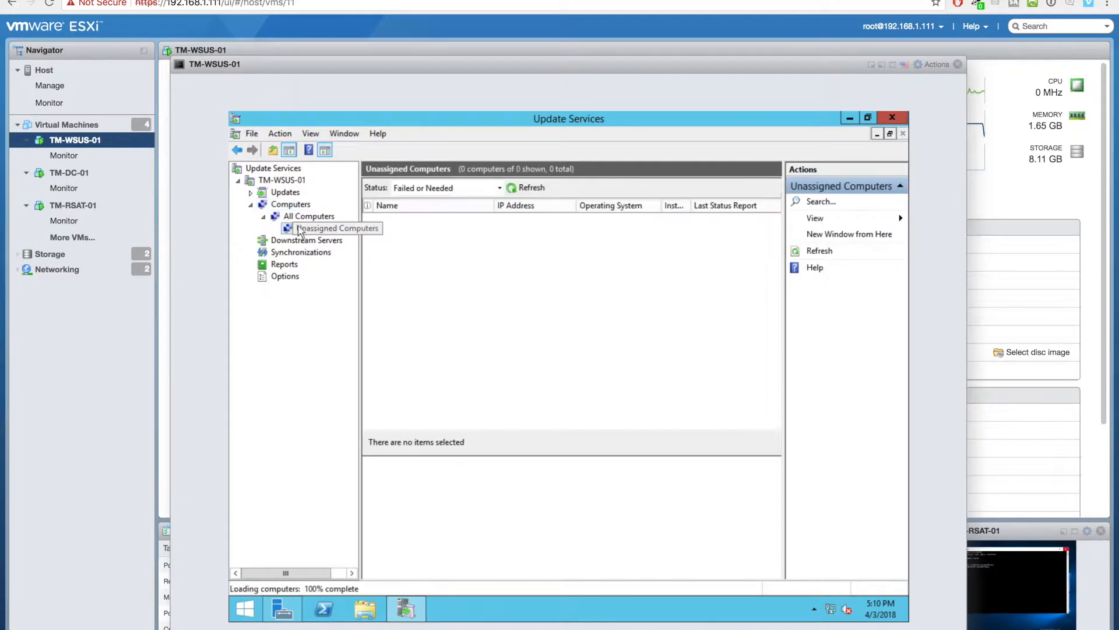
{"action": "left_click", "coordinate": [296, 217]}
{"action": "key", "text": "Up"}
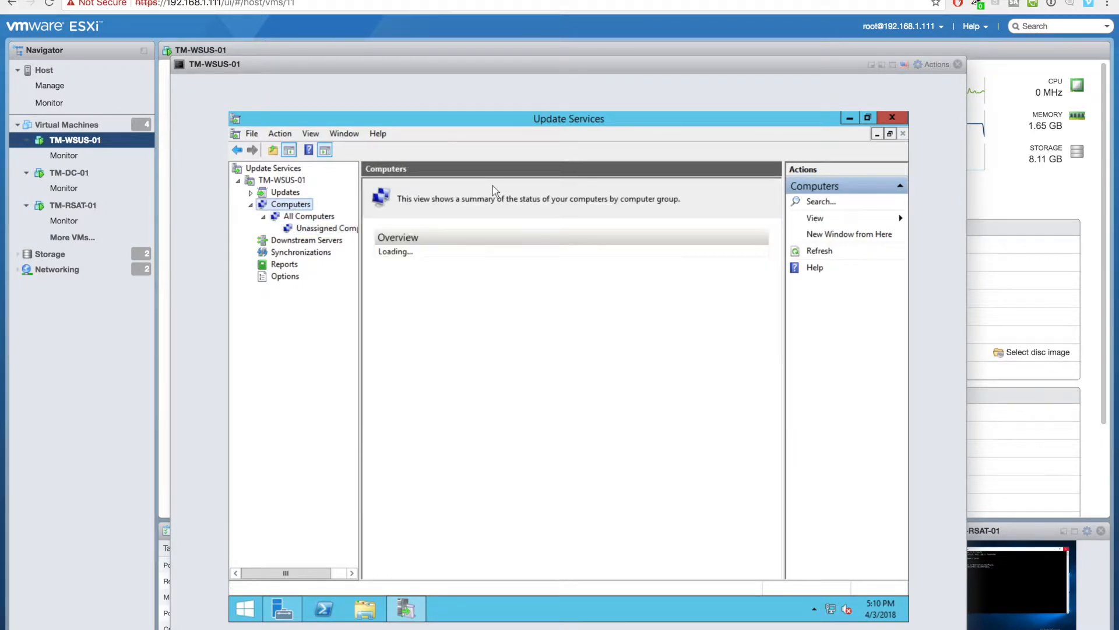
{"action": "key", "text": "Down"}
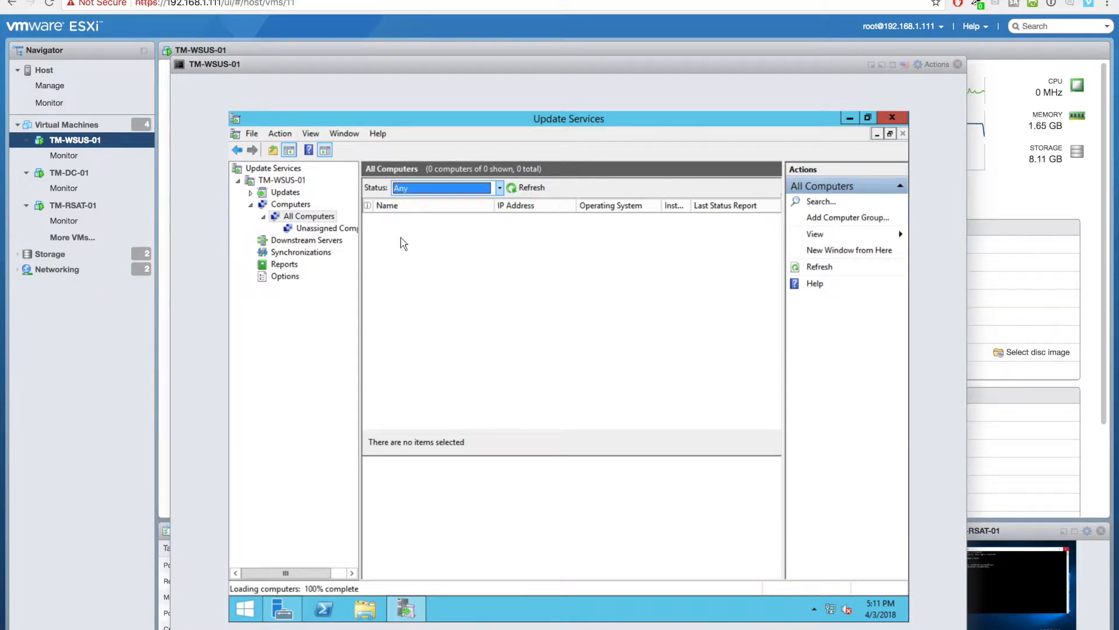
{"action": "left_click", "coordinate": [306, 228]}
{"action": "left_click", "coordinate": [291, 207]}
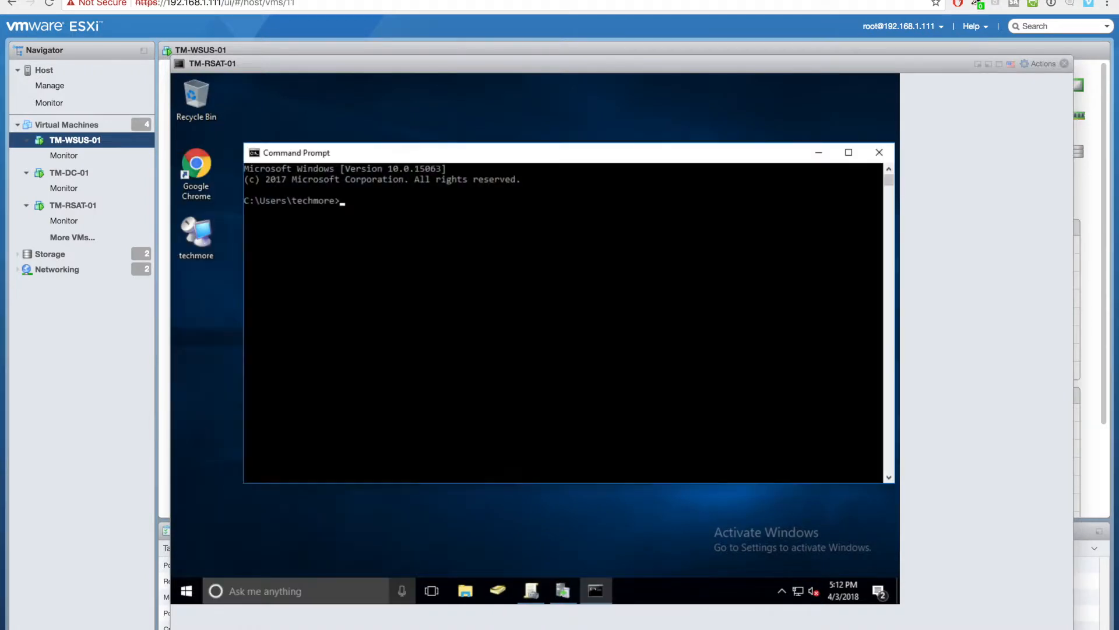
- From the Desktop folder, run gpresult /h report.html to generate the Group Policy report
{"action": "type", "text": "cd Desktop"}
{"action": "key", "text": "Return"}
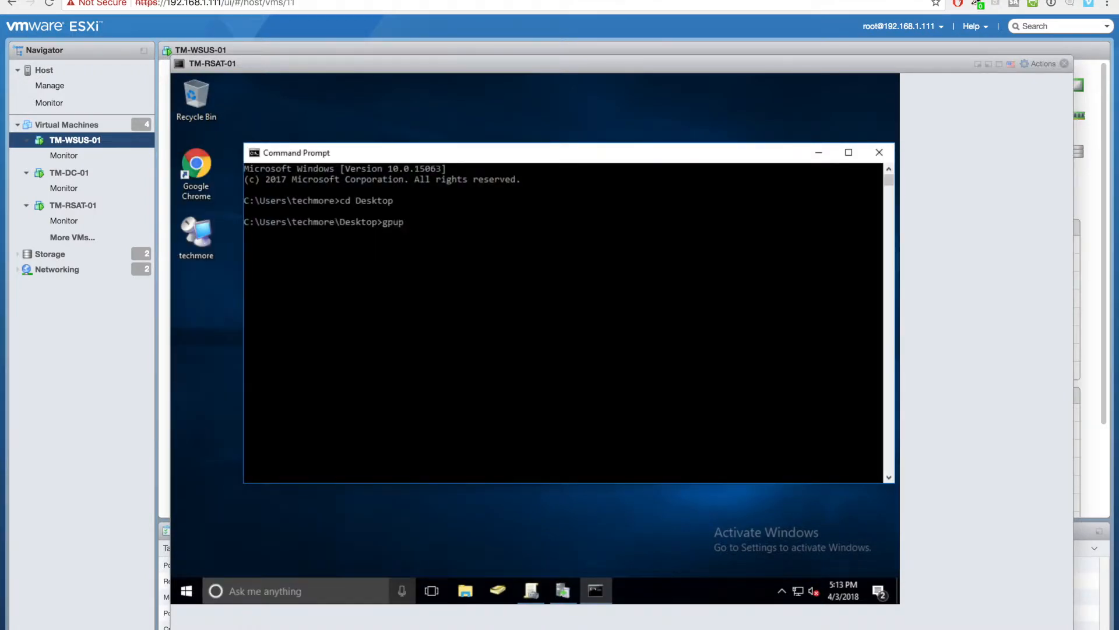
{"action": "type", "text": "gpresult /h report.html"}
{"action": "key", "text": "Return"}
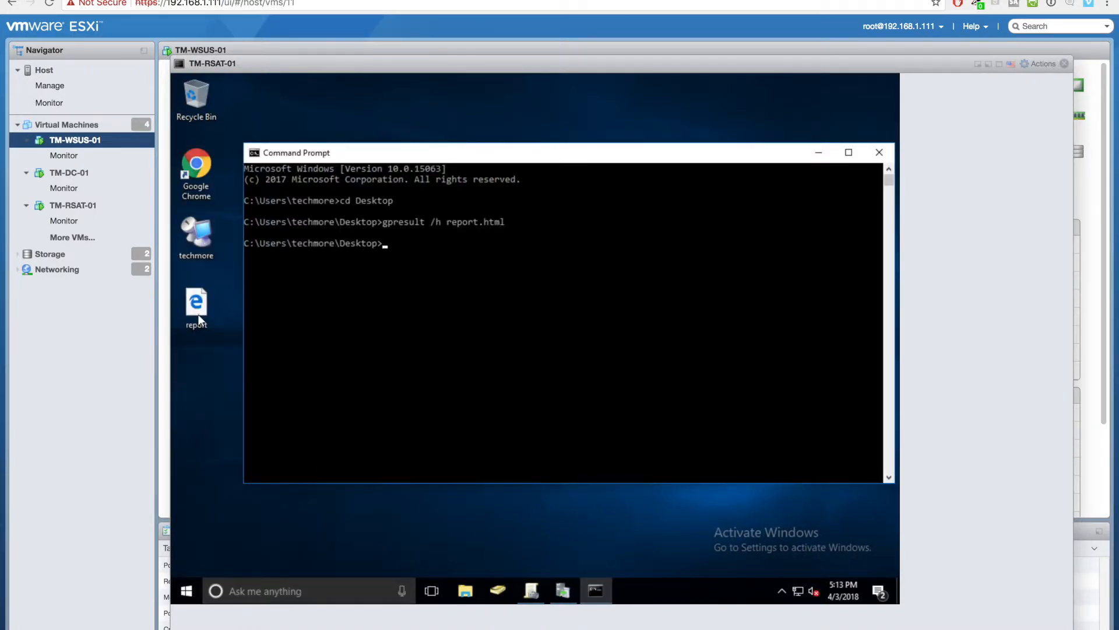
- Open report.html in the browser, maximized, scroll through the results, then close it
{"action": "double_click", "coordinate": [204, 318]}
{"action": "double_click", "coordinate": [499, 387]}
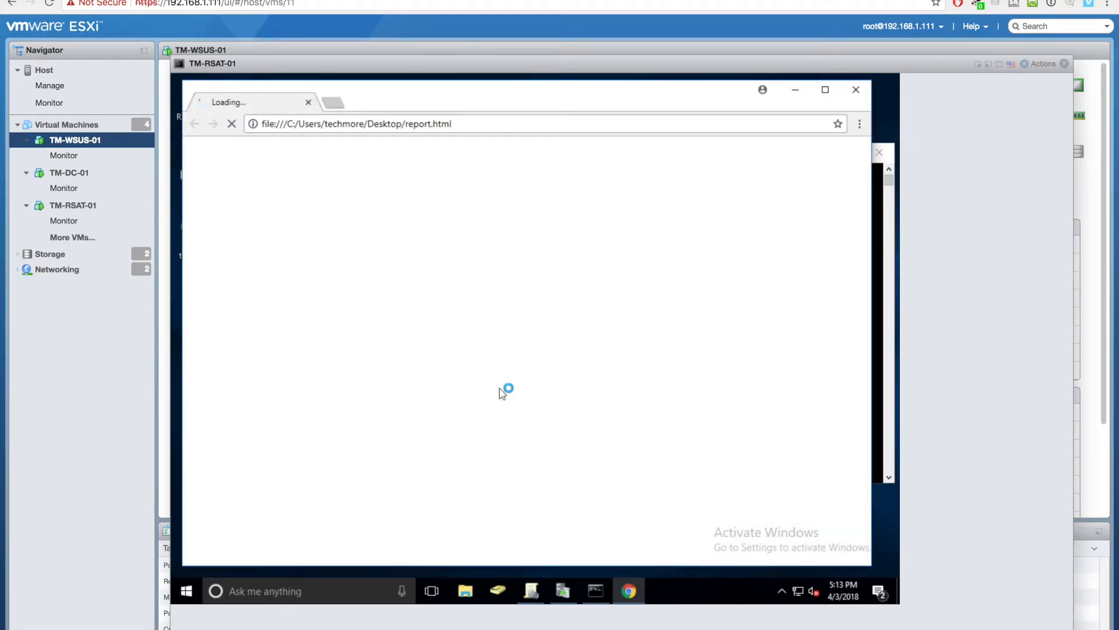
{"action": "left_click", "coordinate": [825, 90]}
{"action": "scroll", "coordinate": [891, 254], "scroll_direction": "down", "scroll_amount": 1}
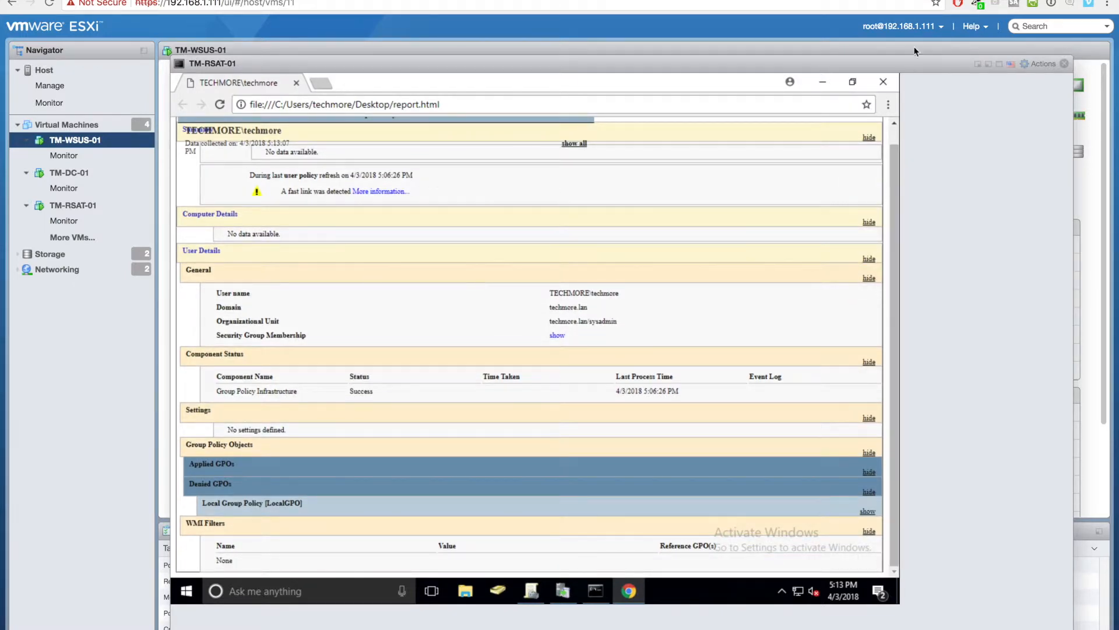
{"action": "left_click", "coordinate": [883, 81]}
- In Group Policy Management, select the Local-Wsus GPO link and dismiss the link notice
{"action": "left_click", "coordinate": [531, 591]}
{"action": "left_click", "coordinate": [263, 191]}
{"action": "left_click", "coordinate": [631, 360]}
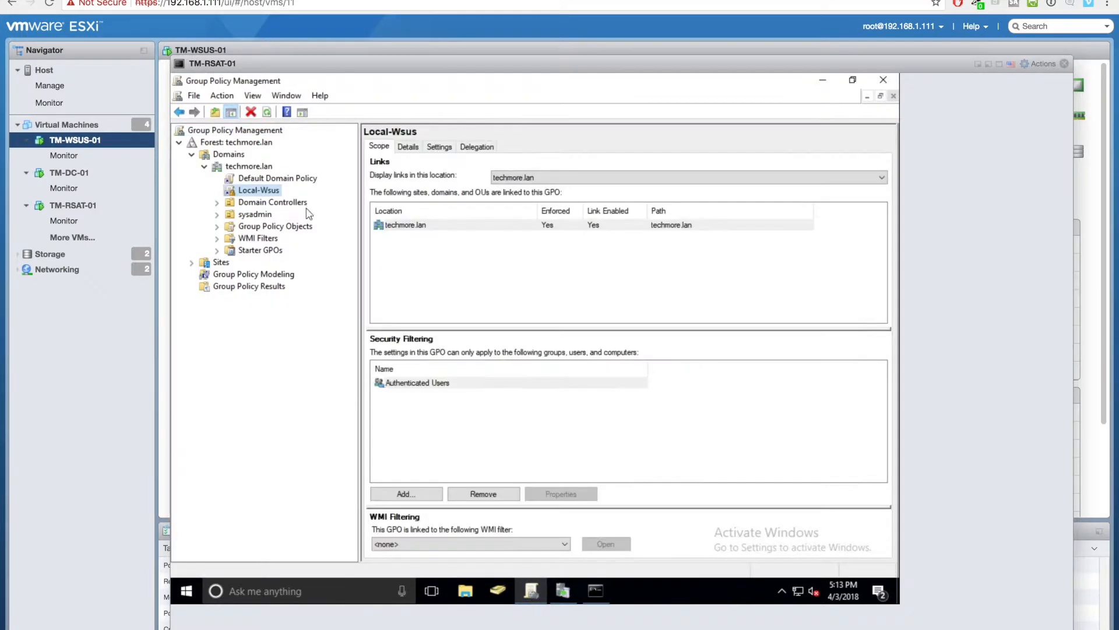
- Check the Local-Wsus and Default Domain Policy links and the techmore.lan domain status, suppressing the link notice
{"action": "right_click", "coordinate": [254, 167]}
{"action": "key", "text": "Escape"}
{"action": "left_click", "coordinate": [250, 192]}
{"action": "left_click", "coordinate": [630, 359]}
{"action": "left_click", "coordinate": [278, 179]}
{"action": "left_click", "coordinate": [419, 357]}
{"action": "left_click", "coordinate": [630, 358]}
{"action": "left_click", "coordinate": [255, 168]}
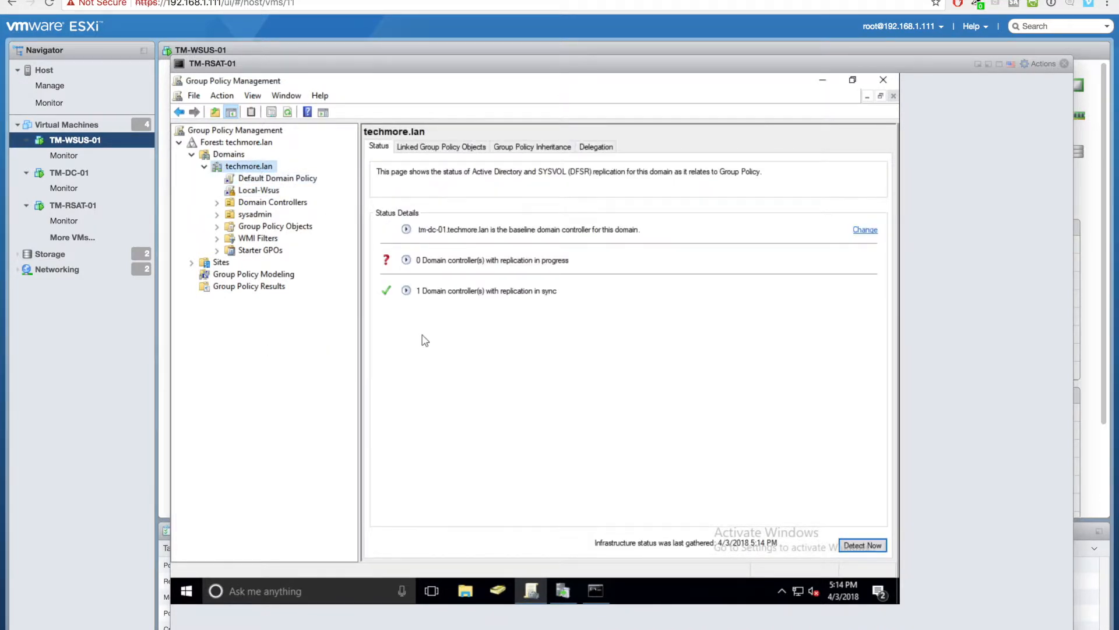
{"action": "left_click", "coordinate": [406, 290]}
{"action": "left_click", "coordinate": [407, 291]}
- Edit Local-Wsus and browse to Computer Configuration > Administrative Templates > Windows Components > Windows Update
{"action": "right_click", "coordinate": [261, 191]}
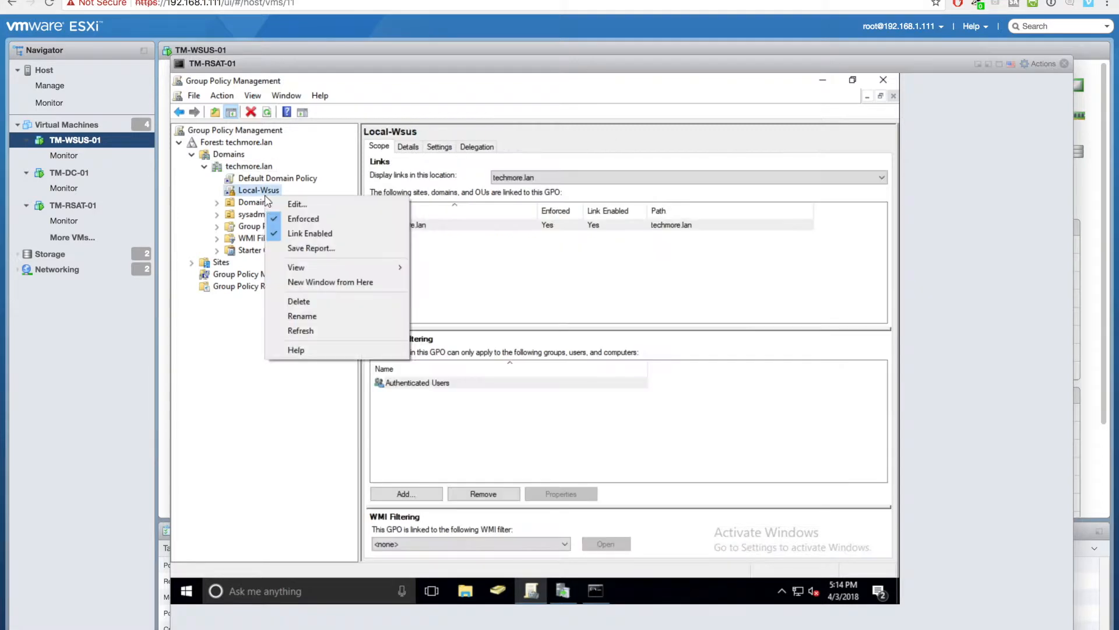
{"action": "left_click", "coordinate": [280, 209]}
{"action": "double_click", "coordinate": [283, 211]}
{"action": "double_click", "coordinate": [315, 247]}
{"action": "double_click", "coordinate": [324, 330]}
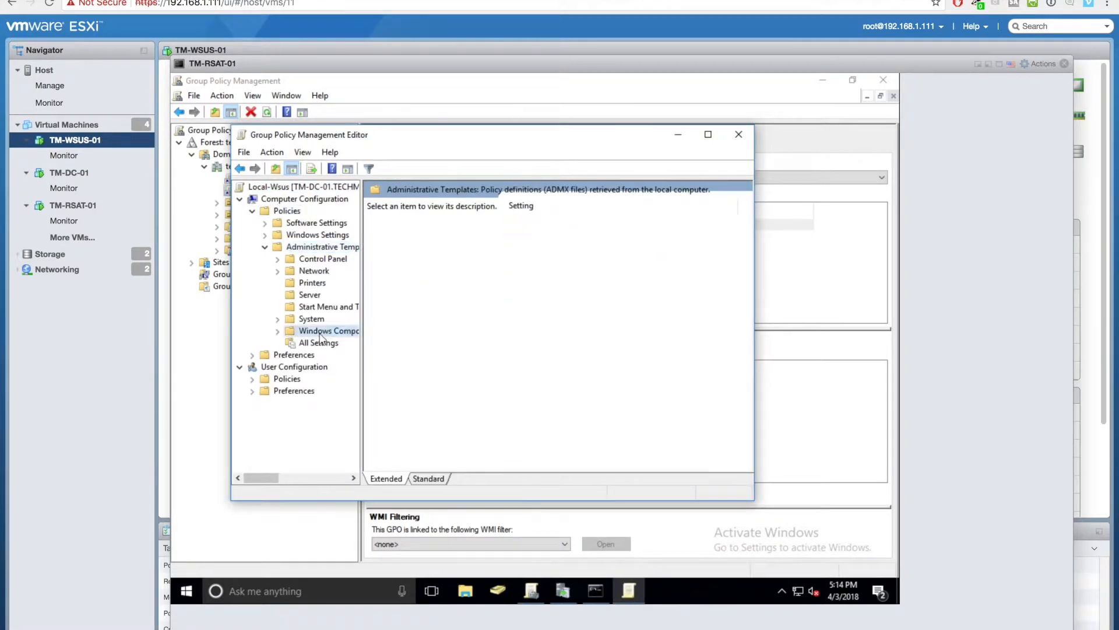
{"action": "scroll", "coordinate": [565, 289], "scroll_direction": "down", "scroll_amount": 10}
{"action": "double_click", "coordinate": [542, 430]}
{"action": "scroll", "coordinate": [629, 426], "scroll_direction": "right", "scroll_amount": 5}
{"action": "scroll", "coordinate": [628, 426], "scroll_direction": "left", "scroll_amount": 5}
{"action": "left_click", "coordinate": [591, 322]}
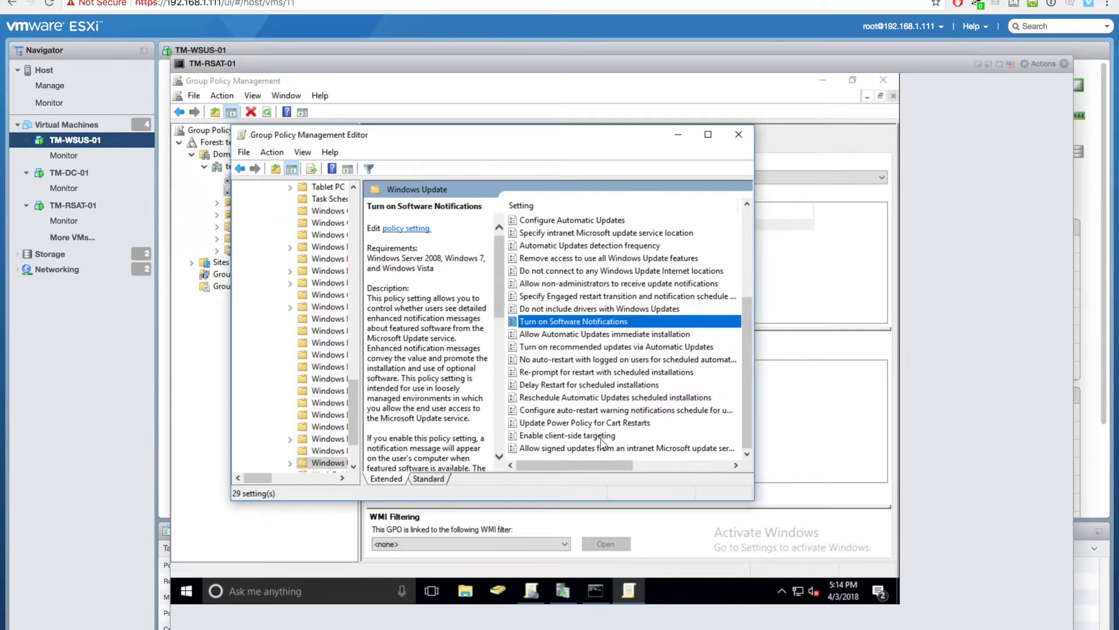
{"action": "left_click", "coordinate": [583, 296]}
{"action": "left_click_drag", "start_coordinate": [353, 438], "coordinate": [358, 216]}
- Look through System and All Settings, then return to the Windows Update policy folder
{"action": "left_click", "coordinate": [278, 283]}
{"action": "left_click", "coordinate": [304, 320]}
{"action": "scroll", "coordinate": [595, 355], "scroll_direction": "down", "scroll_amount": 12}
{"action": "scroll", "coordinate": [595, 355], "scroll_direction": "right", "scroll_amount": 2}
{"action": "scroll", "coordinate": [595, 352], "scroll_direction": "down", "scroll_amount": 2}
{"action": "scroll", "coordinate": [595, 352], "scroll_direction": "left", "scroll_amount": 2}
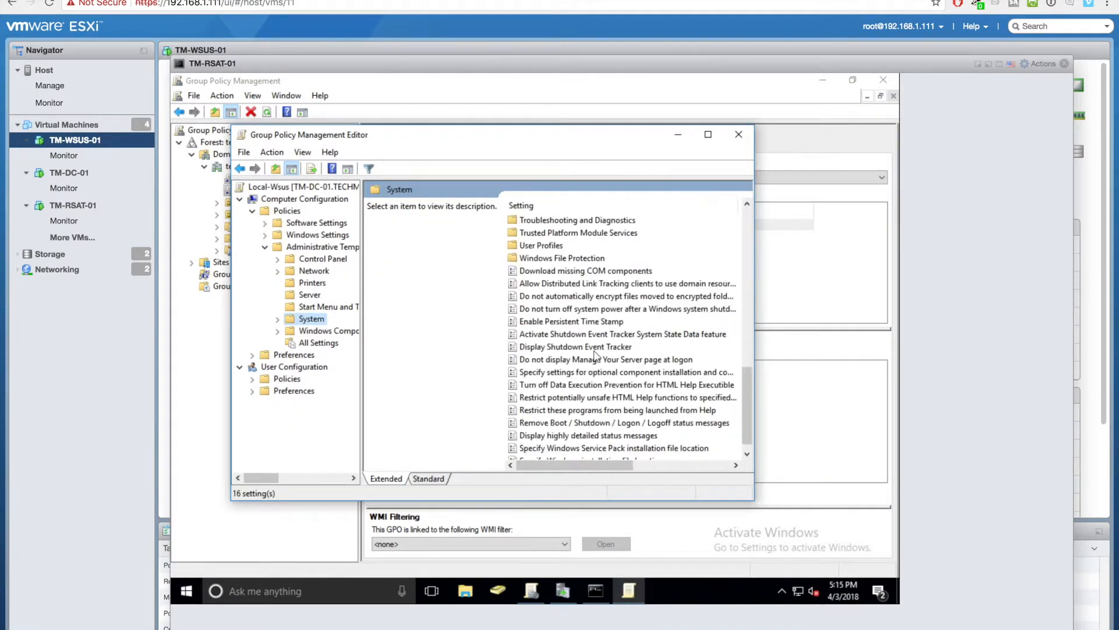
{"action": "left_click", "coordinate": [294, 343]}
{"action": "left_click", "coordinate": [278, 331]}
{"action": "left_click_drag", "start_coordinate": [352, 260], "coordinate": [369, 392]}
{"action": "left_click_drag", "start_coordinate": [361, 387], "coordinate": [429, 425]}
{"action": "double_click", "coordinate": [360, 427]}
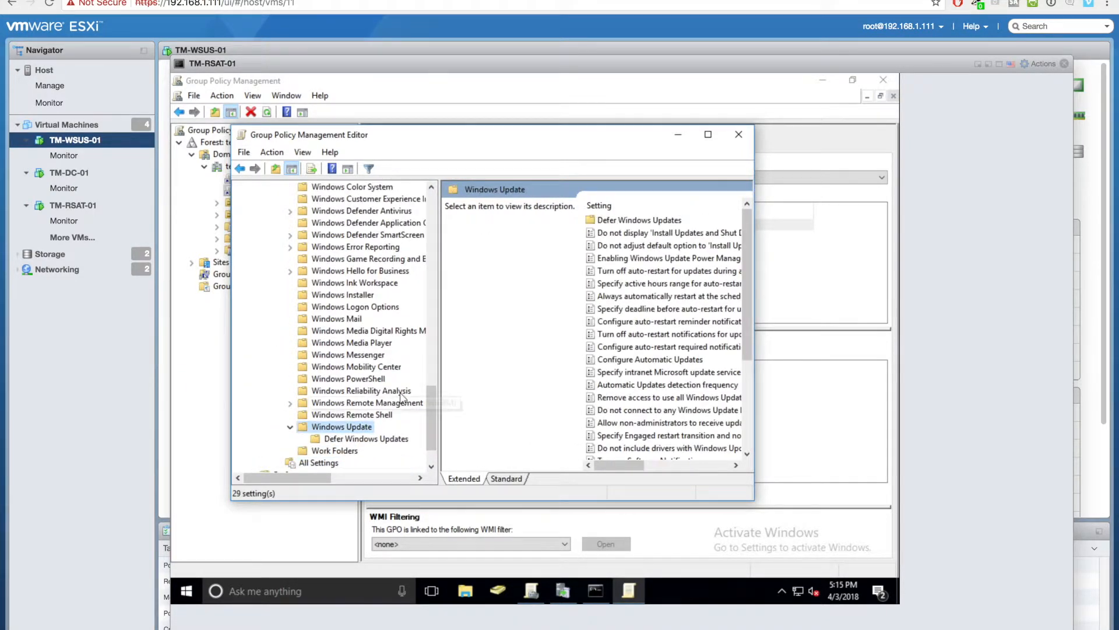
{"action": "left_click", "coordinate": [709, 135]}
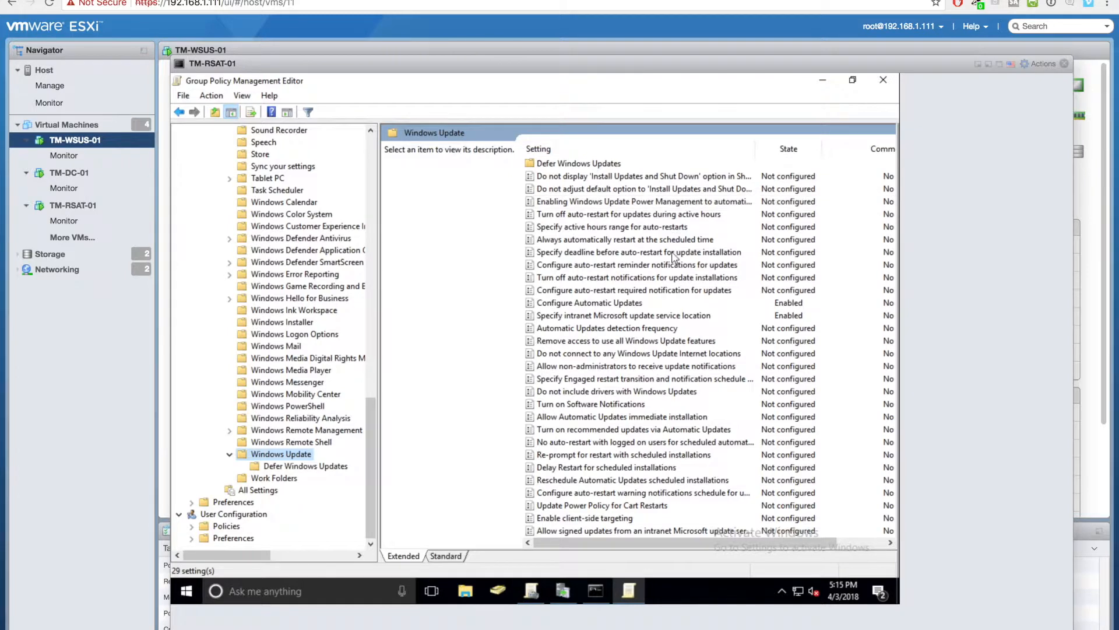
{"action": "double_click", "coordinate": [663, 315]}
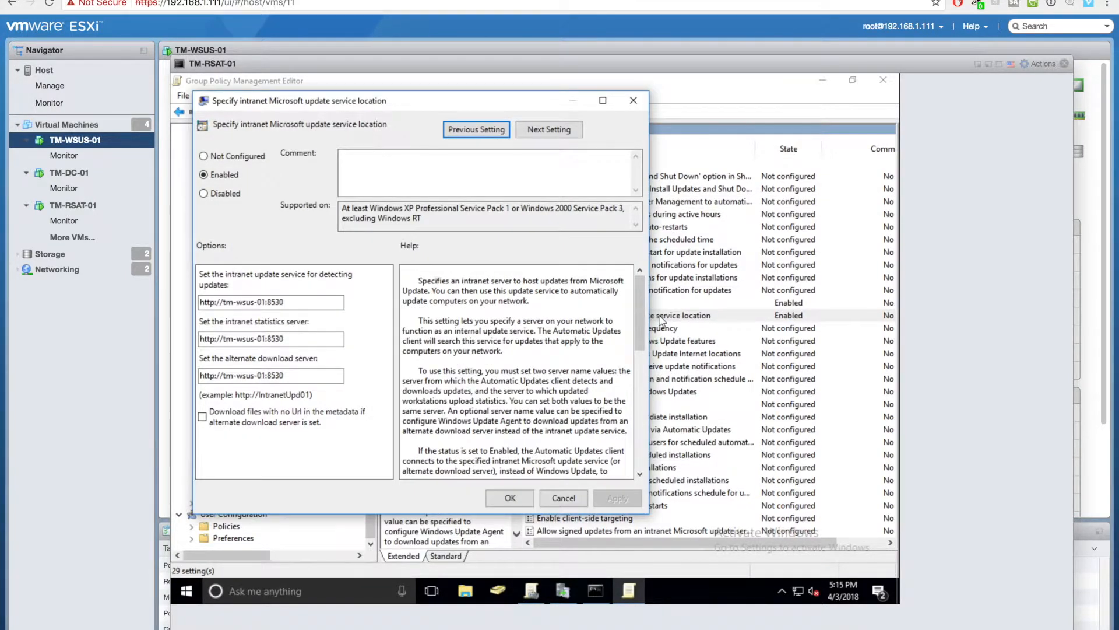
{"action": "left_click", "coordinate": [289, 339]}
{"action": "left_click", "coordinate": [205, 303]}
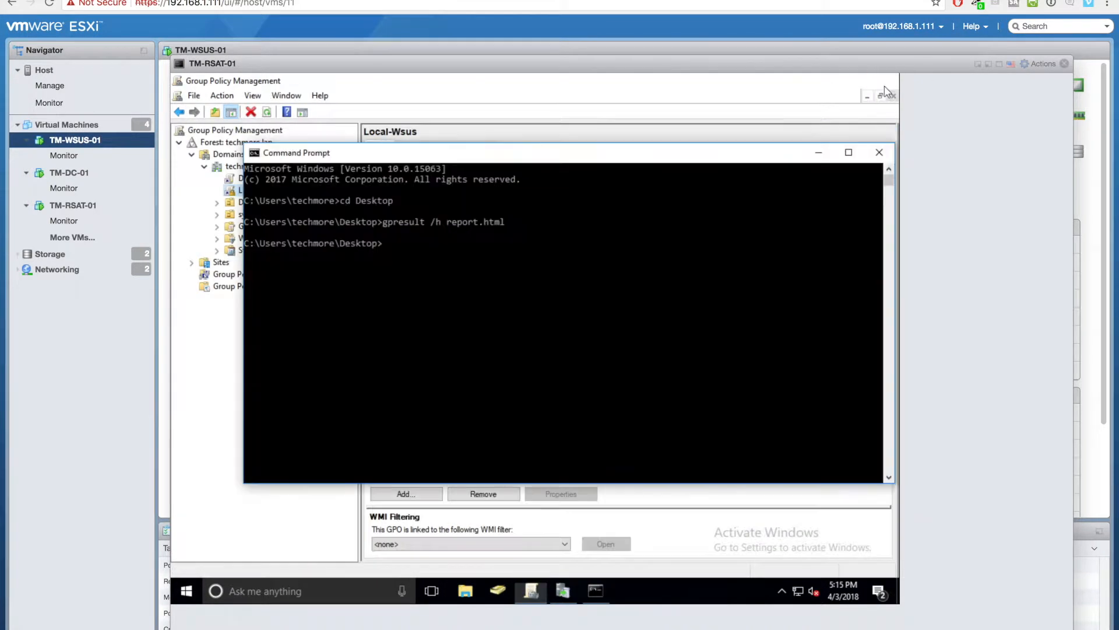
{"action": "left_click", "coordinate": [886, 91]}
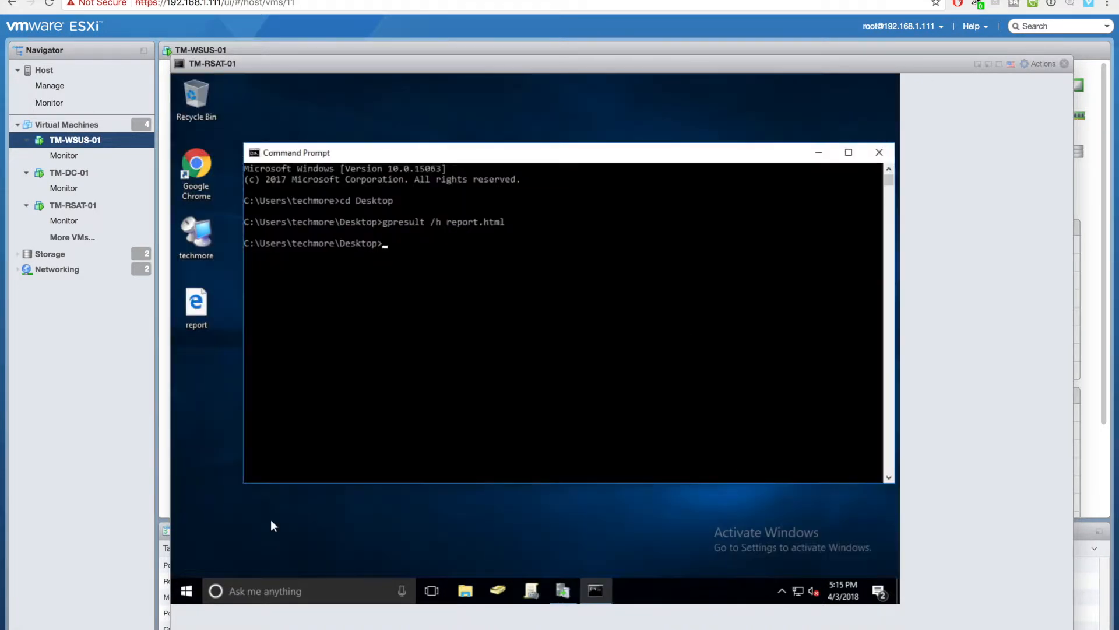
- Restart TM-RSAT-01 from the Start menu's Power options
{"action": "left_click", "coordinate": [194, 586]}
{"action": "left_click", "coordinate": [187, 563]}
{"action": "left_click", "coordinate": [202, 527]}
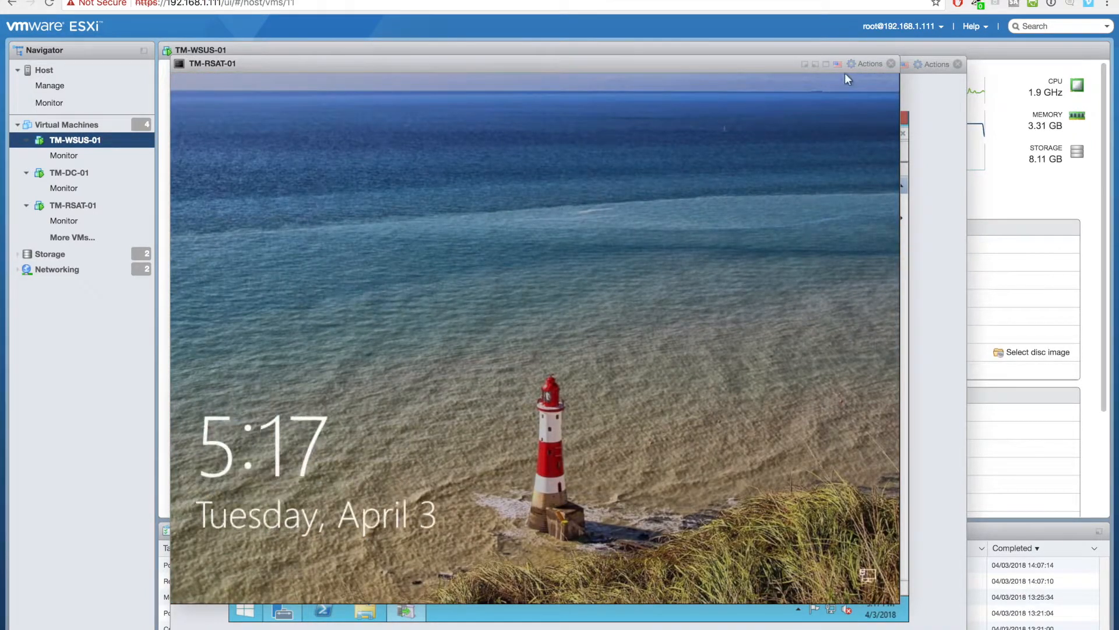
- Dismiss the lock screen and sign back in to TM-RSAT-01 with the account password
{"action": "left_click", "coordinate": [865, 64]}
{"action": "left_click", "coordinate": [753, 298]}
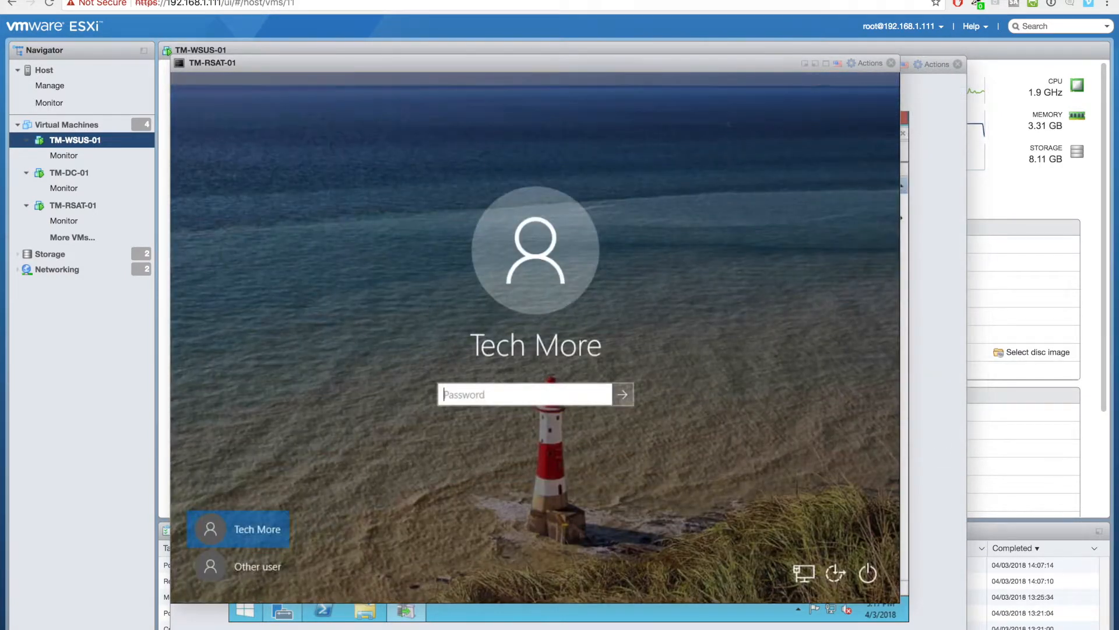
{"action": "type", "text": "*******"}
{"action": "key", "text": "Return"}
{"action": "key", "text": "Return"}
{"action": "type", "text": "**********"}
{"action": "key", "text": "Return"}
- In the WSUS console, refresh the Computers node and show the All Computers list
{"action": "left_click_drag", "start_coordinate": [591, 42], "coordinate": [705, 76]}
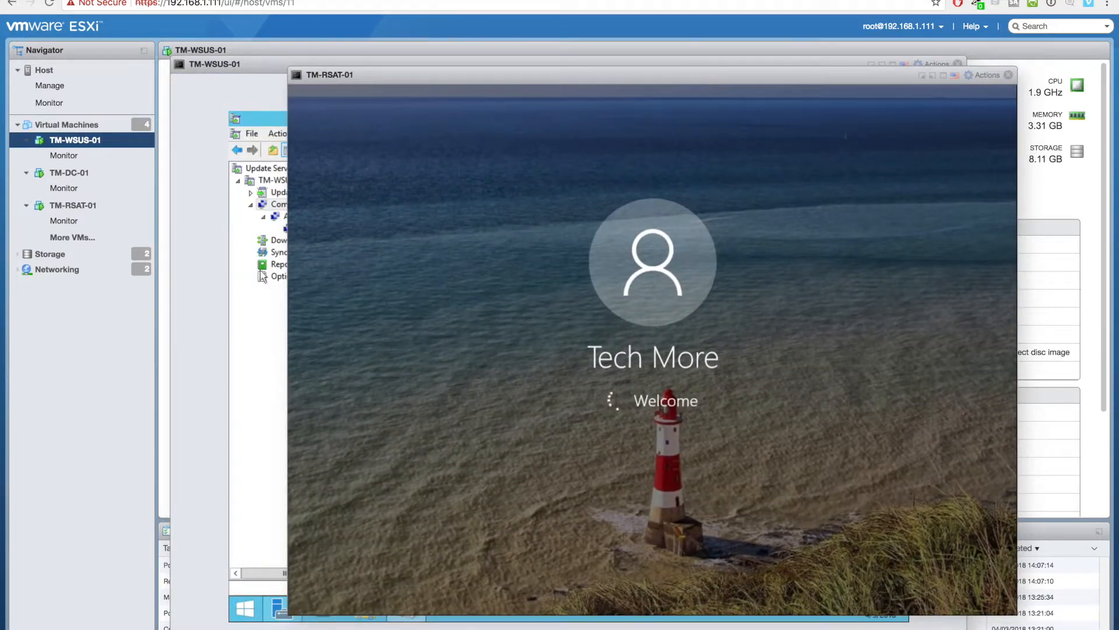
{"action": "left_click", "coordinate": [255, 302]}
{"action": "right_click", "coordinate": [291, 205]}
{"action": "left_click", "coordinate": [320, 264]}
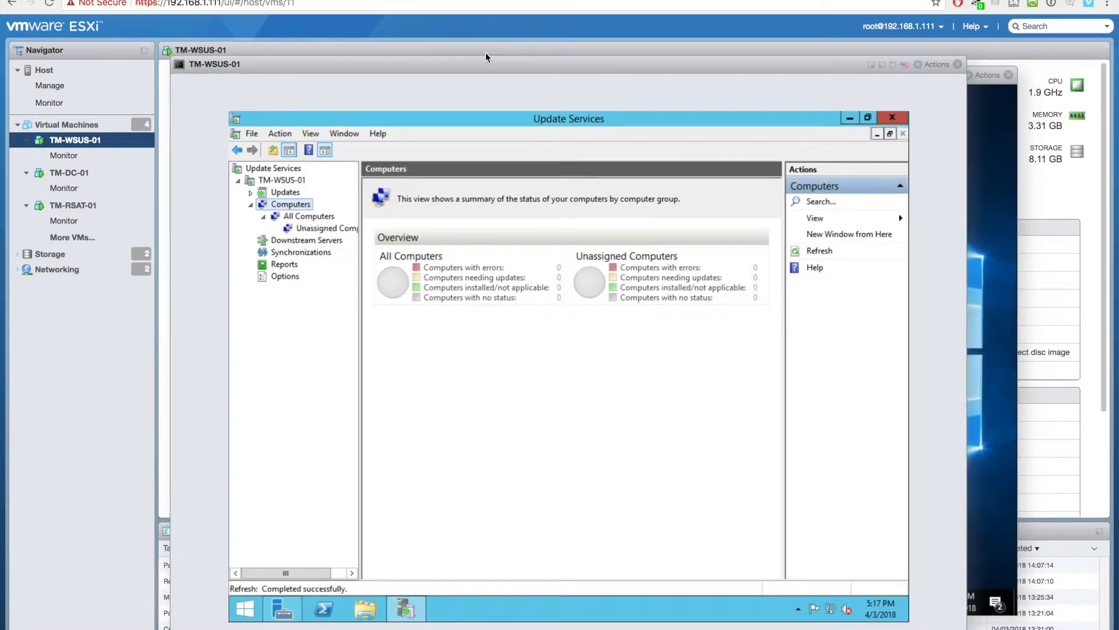
{"action": "left_click_drag", "start_coordinate": [453, 65], "coordinate": [273, 47]}
{"action": "left_click", "coordinate": [153, 198]}
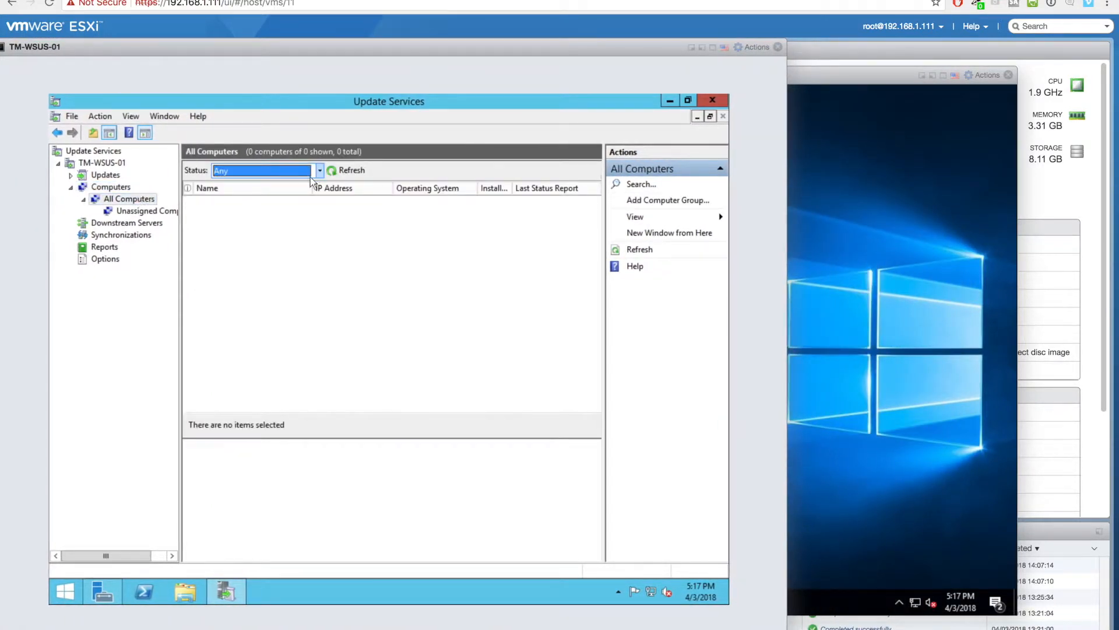
- View Unassigned Computers with Status set to Any and refresh; the list stays empty
{"action": "right_click", "coordinate": [140, 219]}
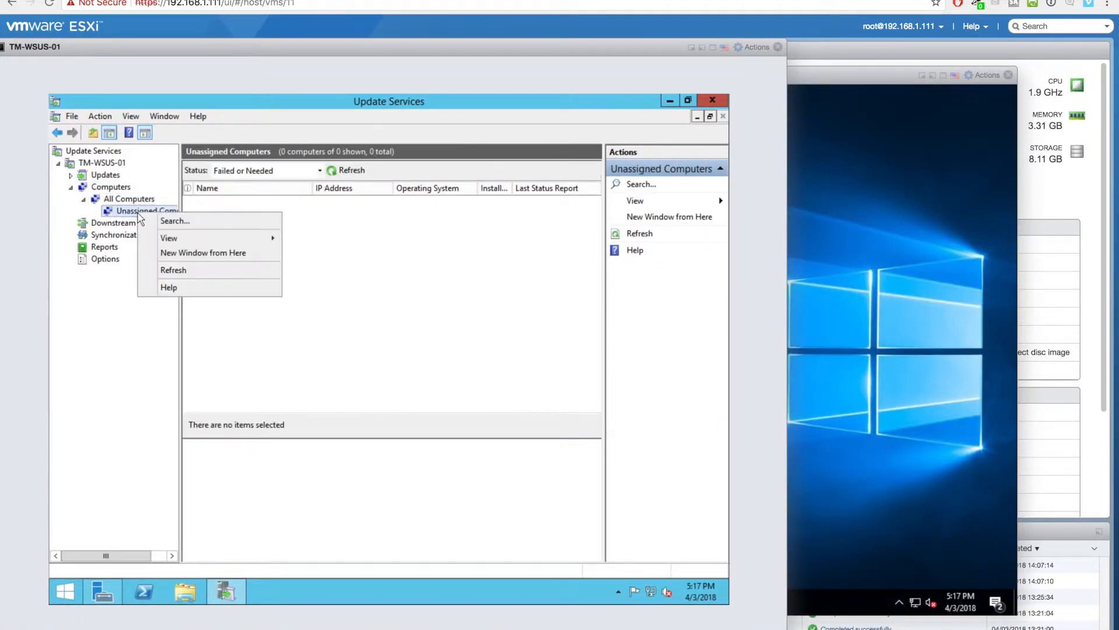
{"action": "left_click", "coordinate": [359, 255]}
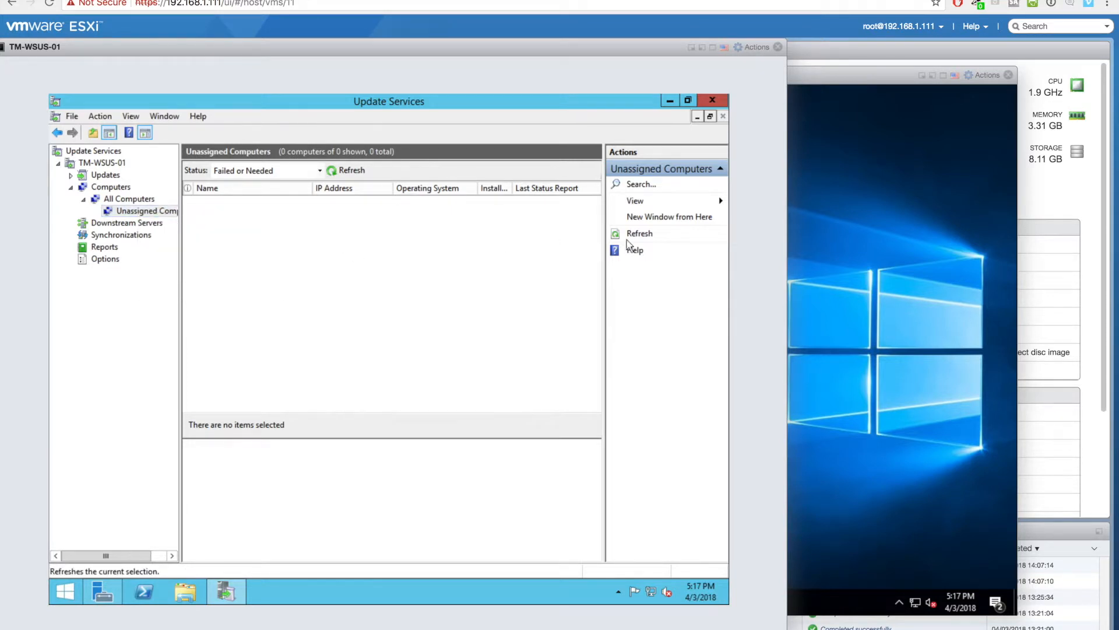
{"action": "left_click", "coordinate": [319, 170]}
{"action": "left_click", "coordinate": [258, 244]}
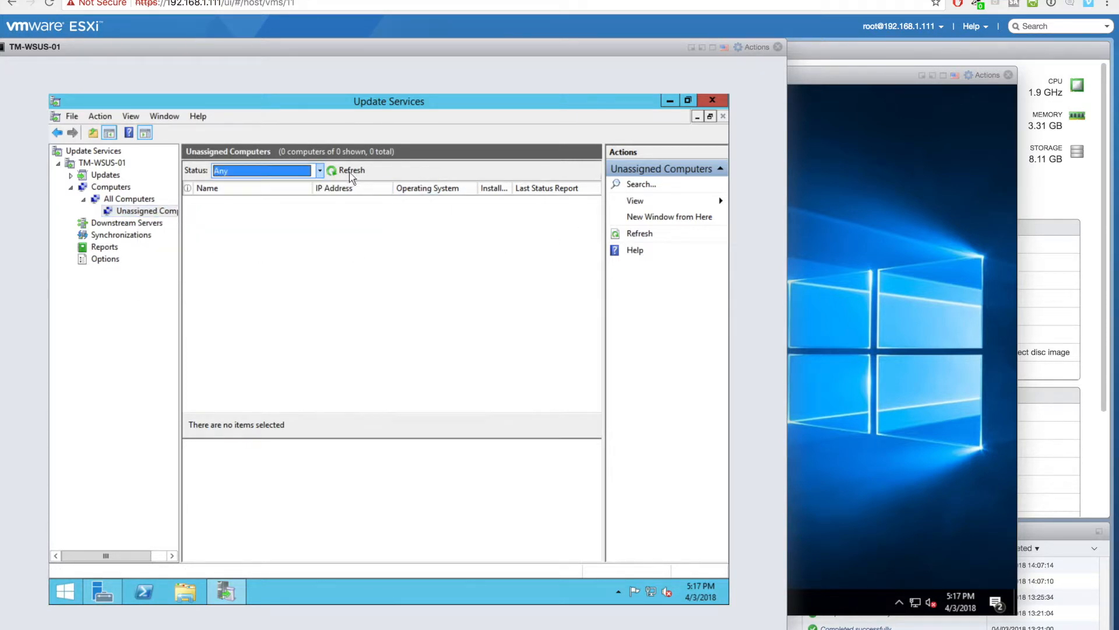
{"action": "left_click", "coordinate": [348, 170]}
{"action": "left_click", "coordinate": [919, 380]}
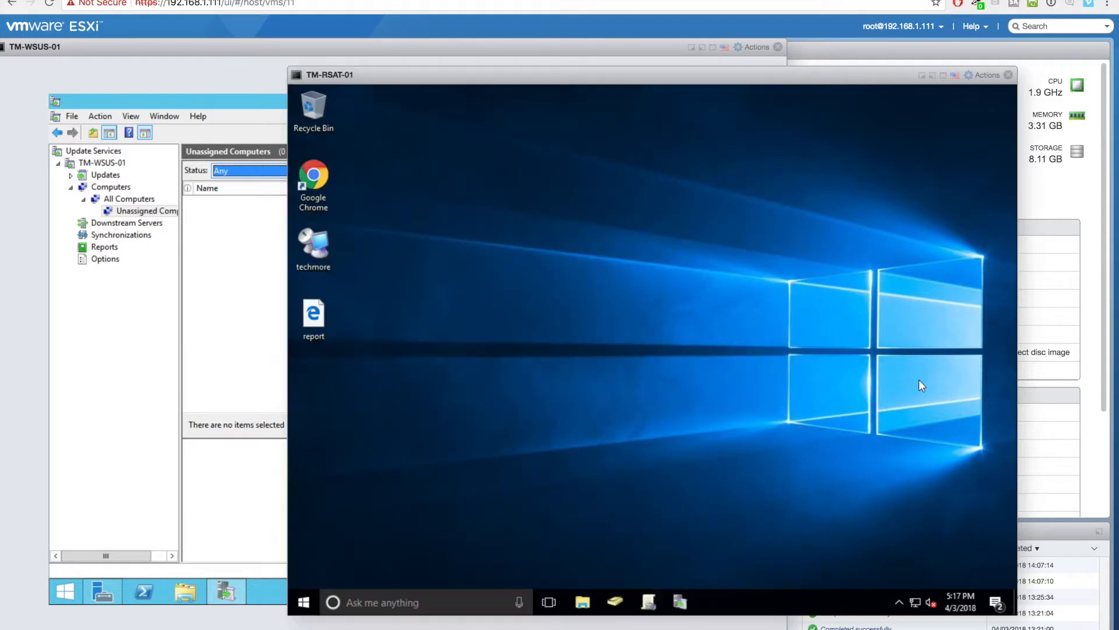
- Run gpupdate /force in a Command Prompt started as administrator
{"action": "left_click", "coordinate": [427, 596]}
{"action": "type", "text": "cmd"}
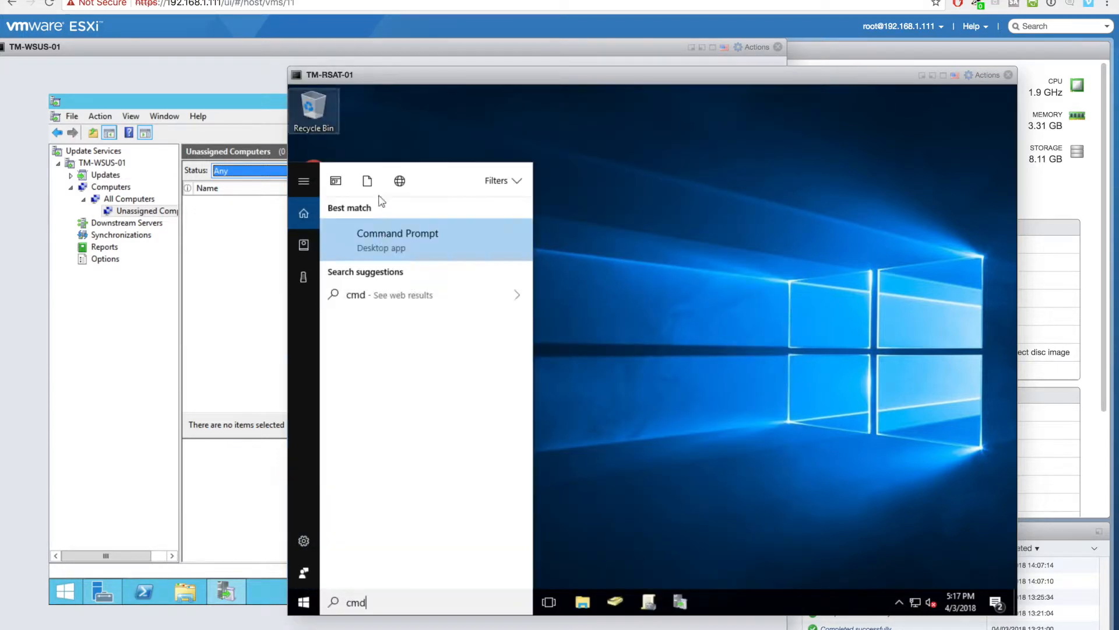
{"action": "right_click", "coordinate": [382, 239]}
{"action": "left_click", "coordinate": [394, 256]}
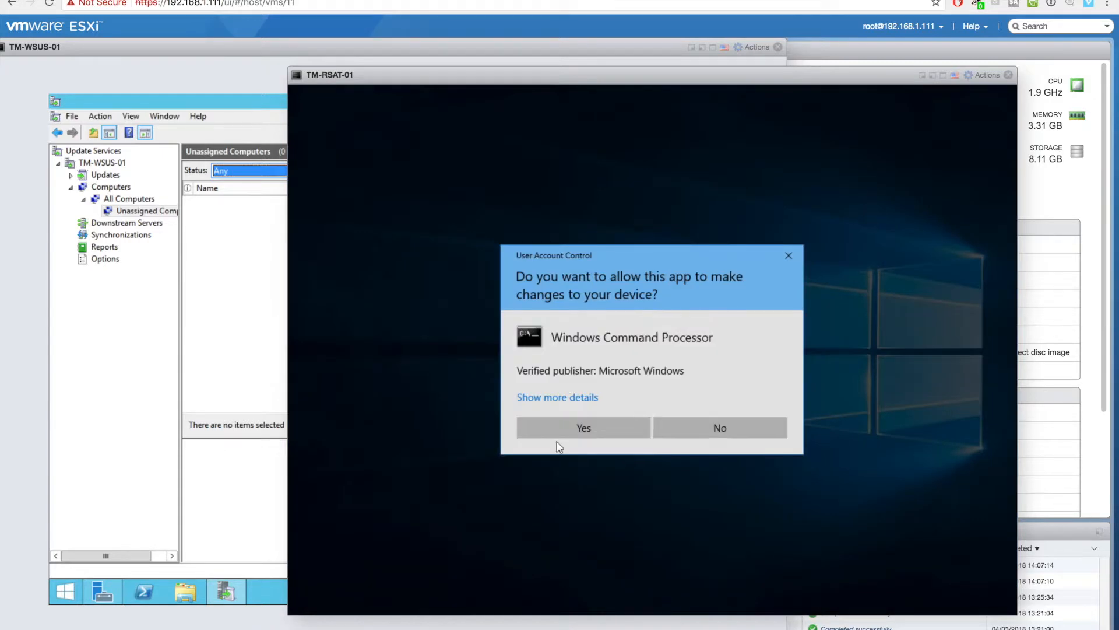
{"action": "left_click", "coordinate": [556, 438]}
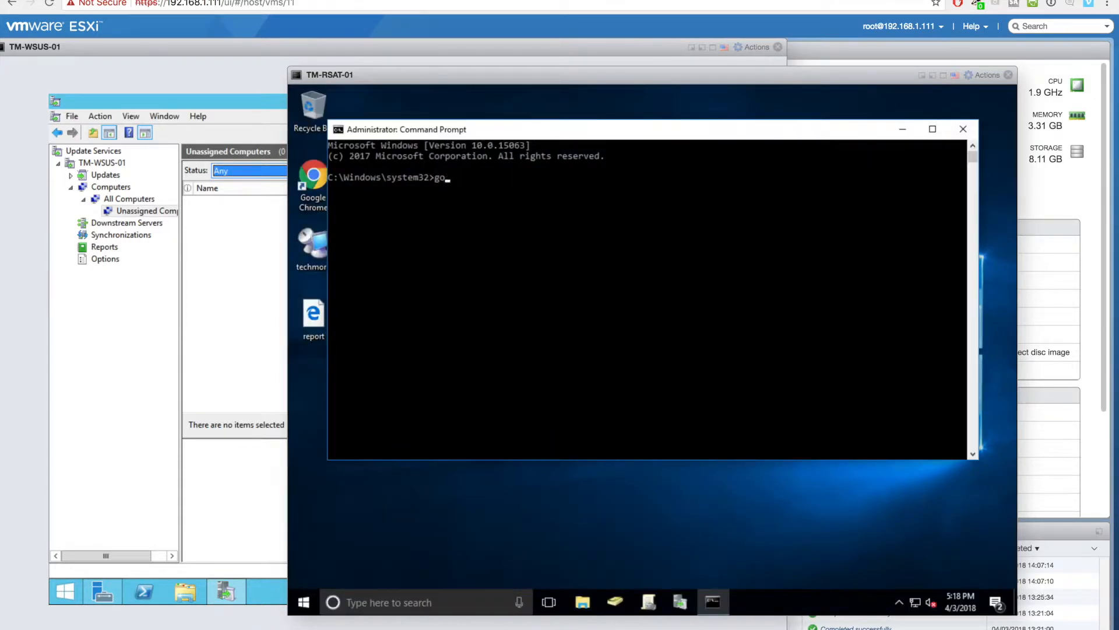
{"action": "type", "text": "gpupdate /force"}
{"action": "key", "text": "Return"}
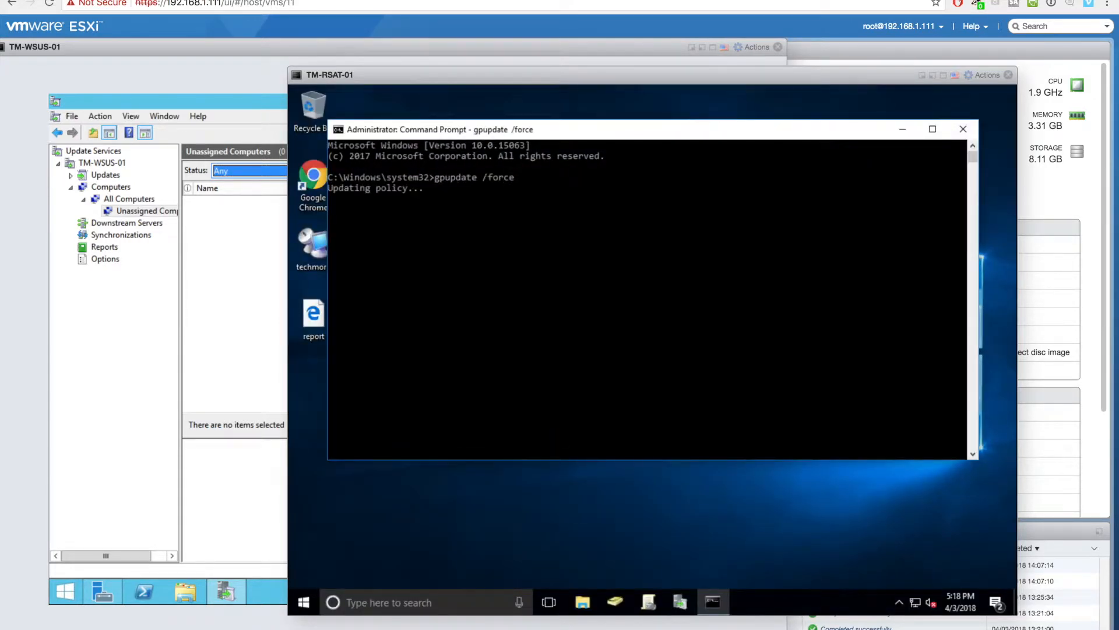
- Rearrange the client and WSUS windows, then run gpupdate /force a second time
{"action": "left_click_drag", "start_coordinate": [607, 75], "coordinate": [705, 50]}
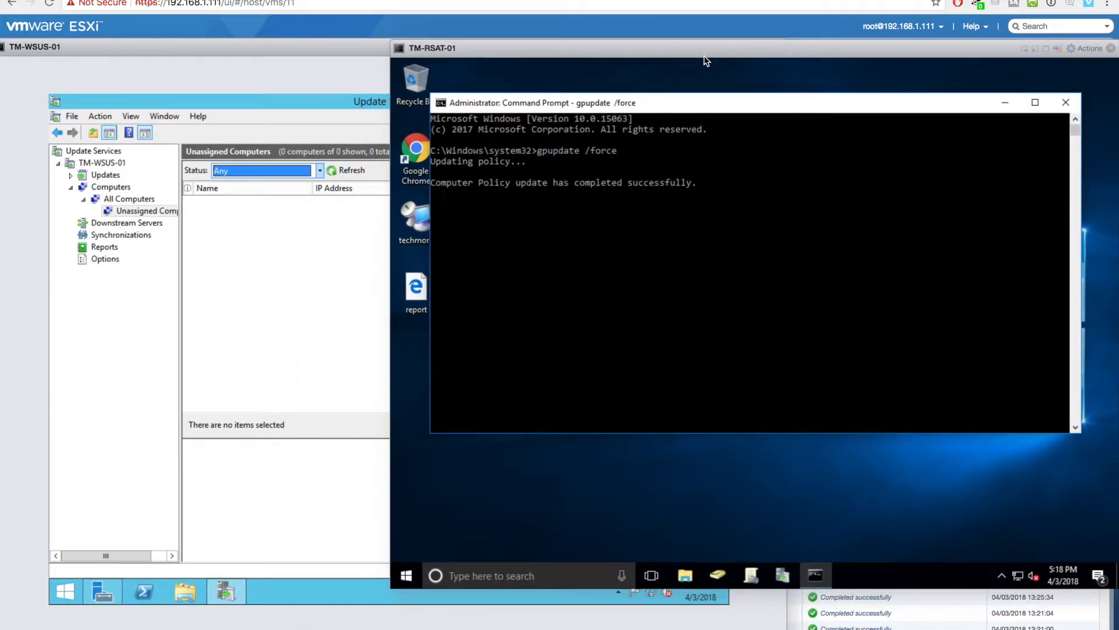
{"action": "left_click", "coordinate": [375, 157]}
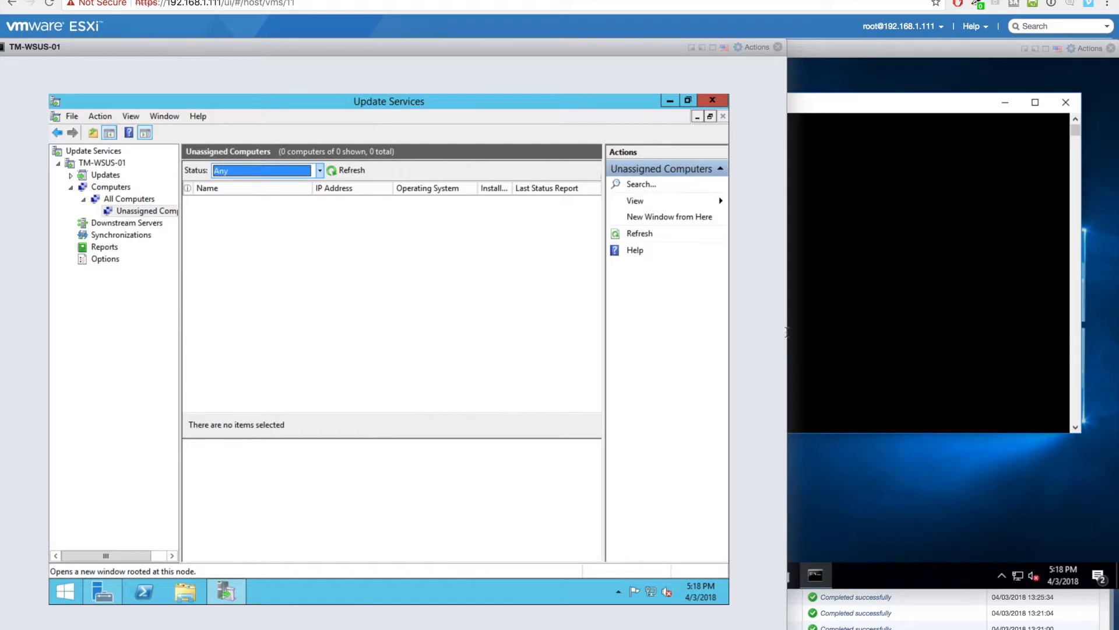
{"action": "left_click_drag", "start_coordinate": [787, 350], "coordinate": [721, 349]}
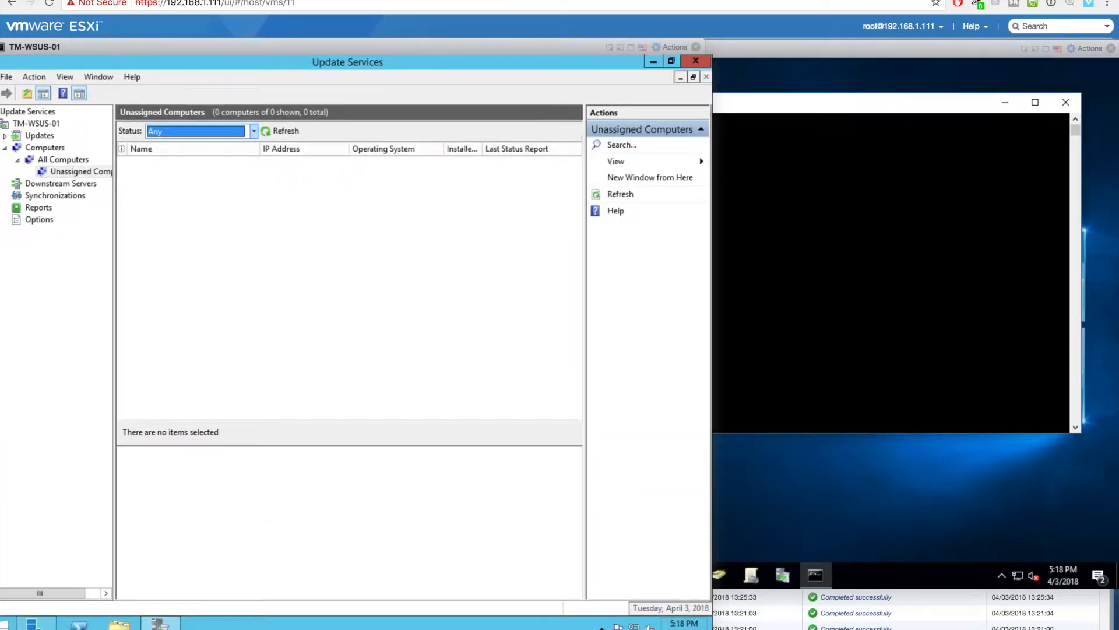
{"action": "left_click", "coordinate": [834, 312]}
{"action": "key", "text": "Up"}
{"action": "key", "text": "Return"}
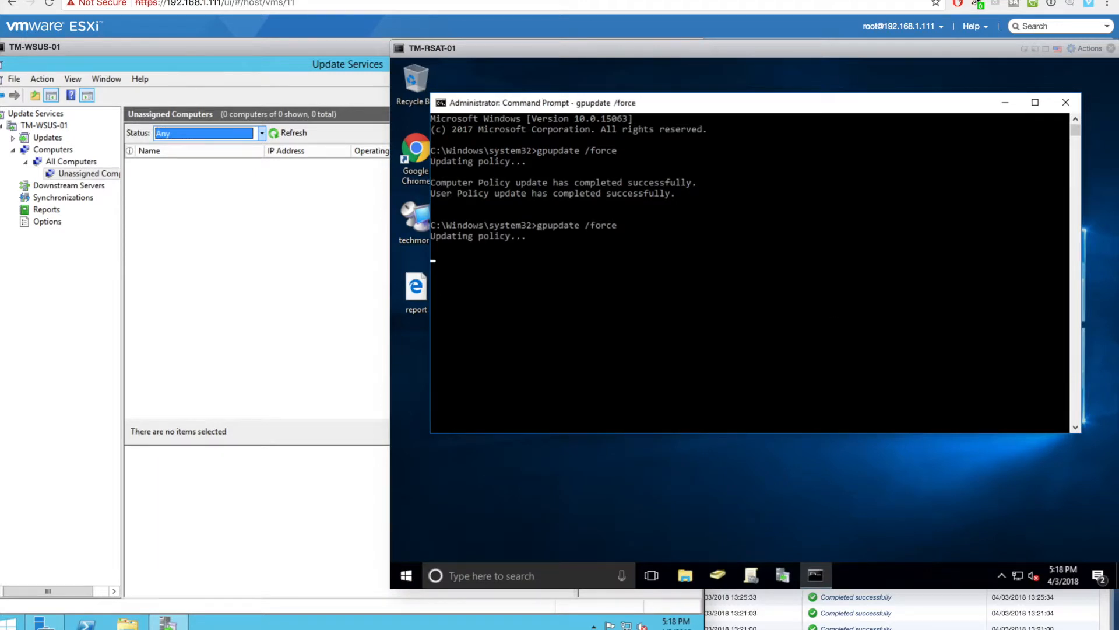
- Refresh the Unassigned Computers and All Computers lists in WSUS, ending on the Computers overview
{"action": "left_click", "coordinate": [196, 288]}
{"action": "left_click", "coordinate": [290, 133]}
{"action": "left_click", "coordinate": [71, 161]}
{"action": "left_click", "coordinate": [293, 134]}
{"action": "left_click", "coordinate": [53, 150]}
{"action": "left_click_drag", "start_coordinate": [325, 45], "coordinate": [380, 45]}
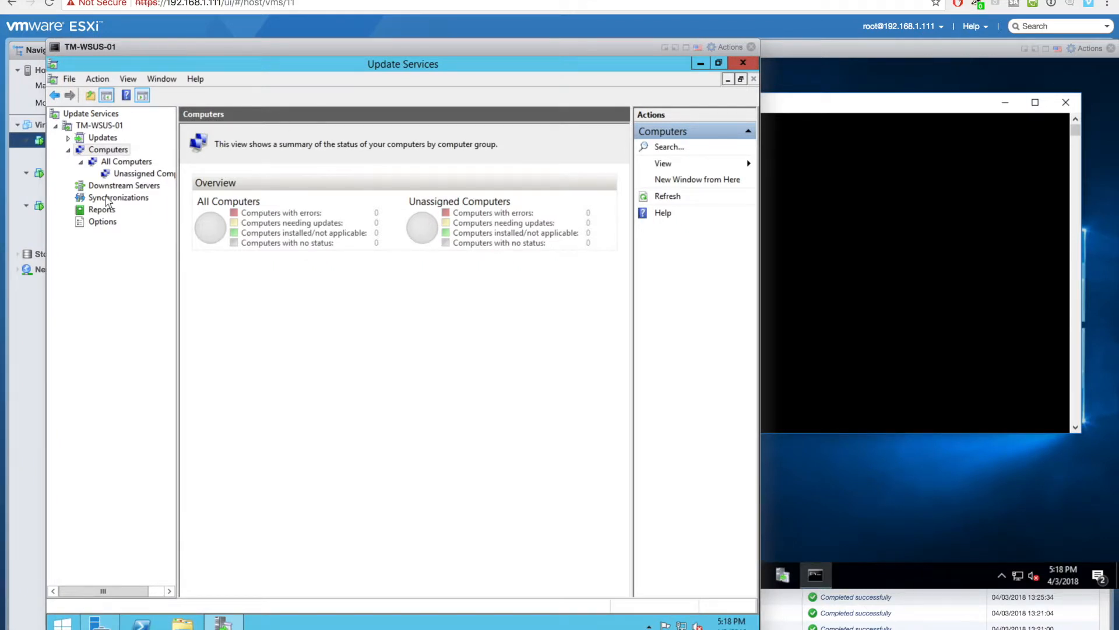
- Go from the server options page to the All Updates view under Updates
{"action": "left_click", "coordinate": [102, 222]}
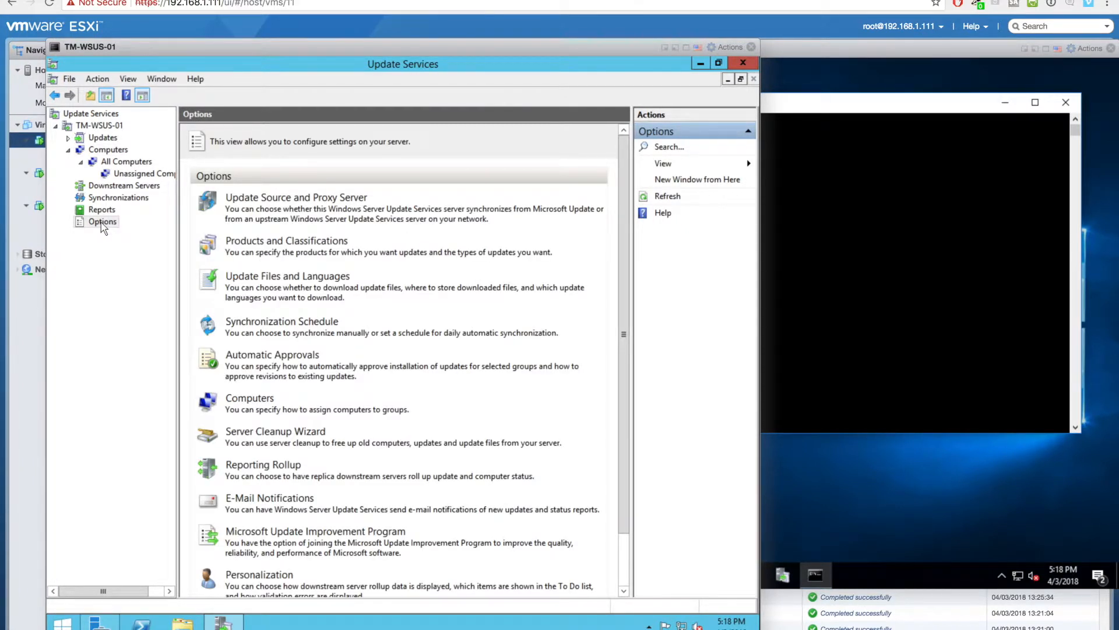
{"action": "left_click", "coordinate": [103, 138]}
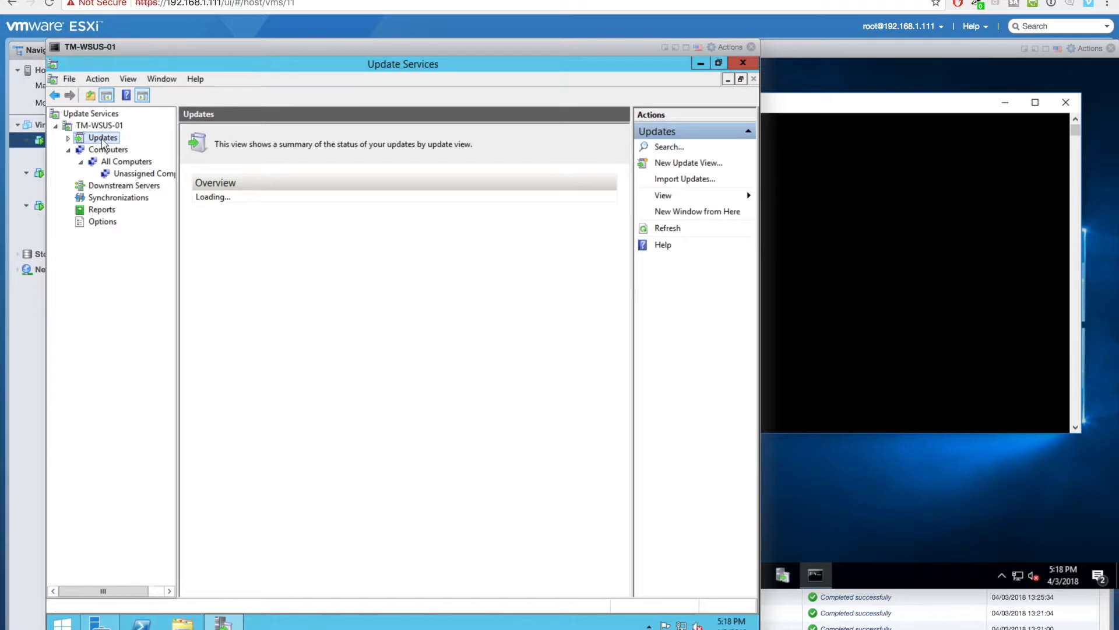
{"action": "left_click", "coordinate": [68, 137]}
{"action": "left_click", "coordinate": [98, 150]}
- Filter to Approval Any Except Declined and Status Any, then refresh to show 439 updates
{"action": "left_click", "coordinate": [299, 133]}
{"action": "left_click", "coordinate": [275, 175]}
{"action": "left_click", "coordinate": [408, 133]}
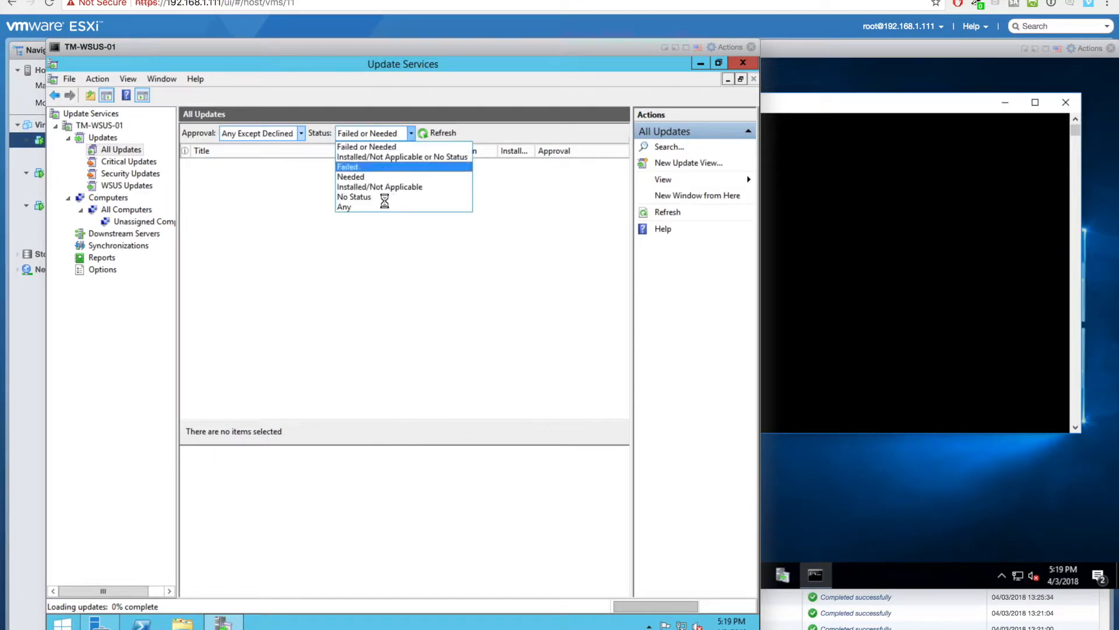
{"action": "left_click", "coordinate": [379, 211]}
{"action": "left_click", "coordinate": [302, 133]}
{"action": "left_click", "coordinate": [302, 132]}
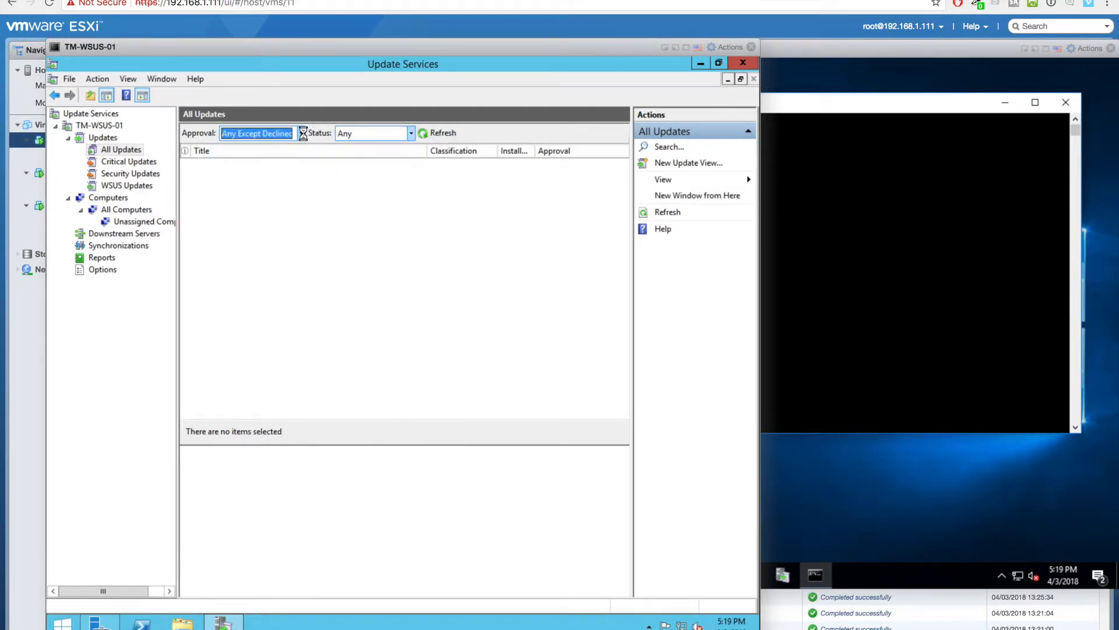
{"action": "left_click", "coordinate": [431, 134]}
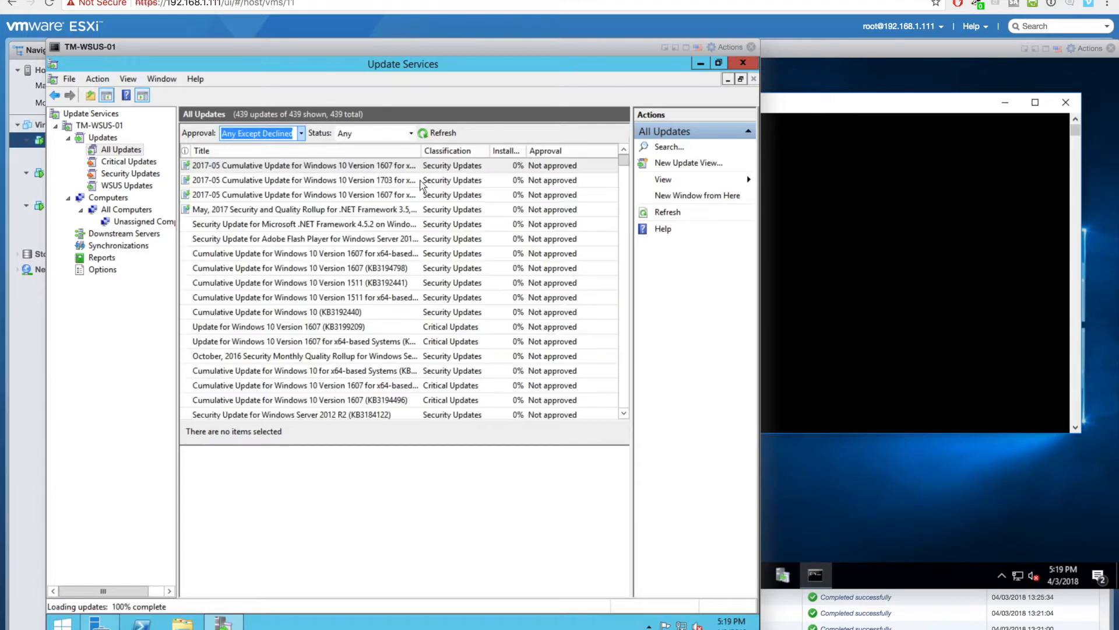
- Select all 439 updates and approve them for Install on All Computers and Unassigned Computers
{"action": "left_click", "coordinate": [411, 180]}
{"action": "key", "text": "ctrl+a"}
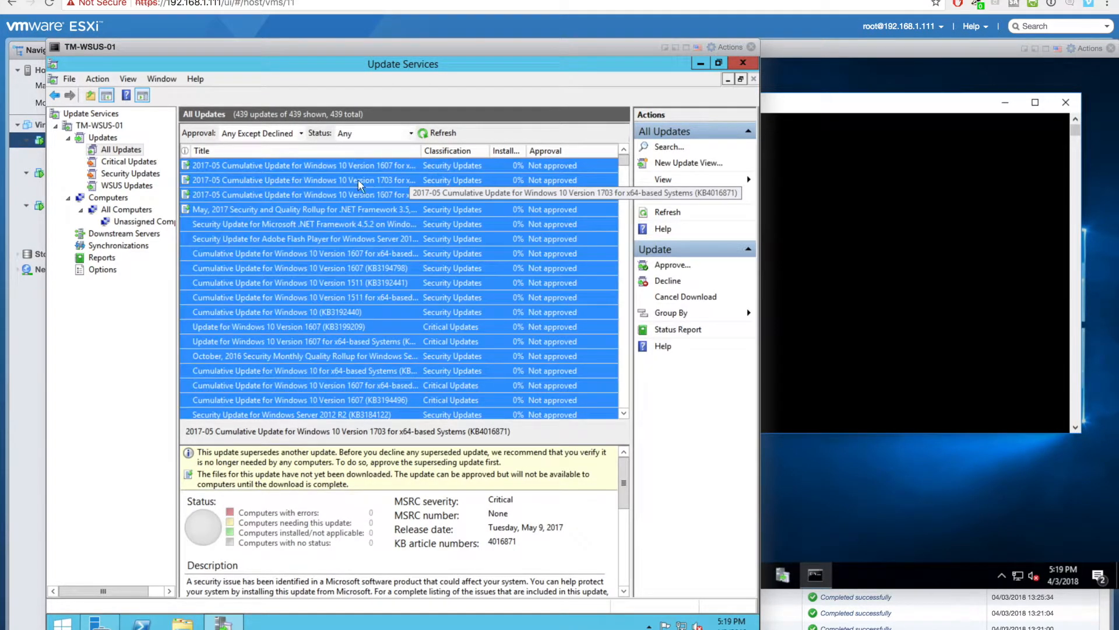
{"action": "right_click", "coordinate": [357, 179]}
{"action": "left_click", "coordinate": [377, 188]}
{"action": "right_click", "coordinate": [282, 311]}
{"action": "left_click", "coordinate": [312, 317]}
{"action": "right_click", "coordinate": [291, 322]}
{"action": "left_click", "coordinate": [317, 328]}
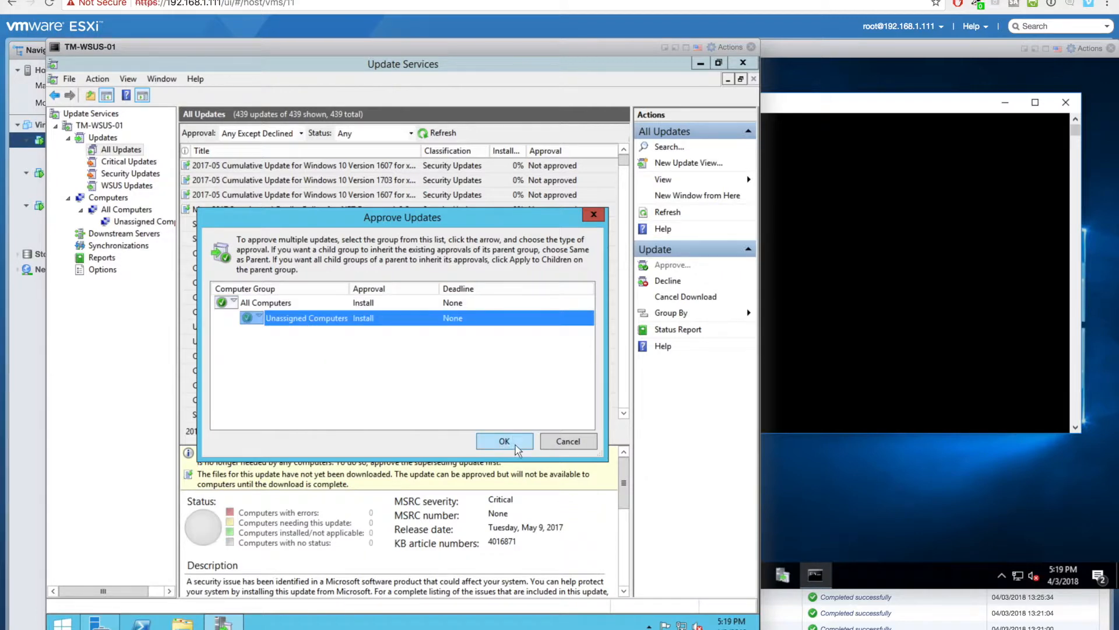
{"action": "left_click", "coordinate": [515, 446]}
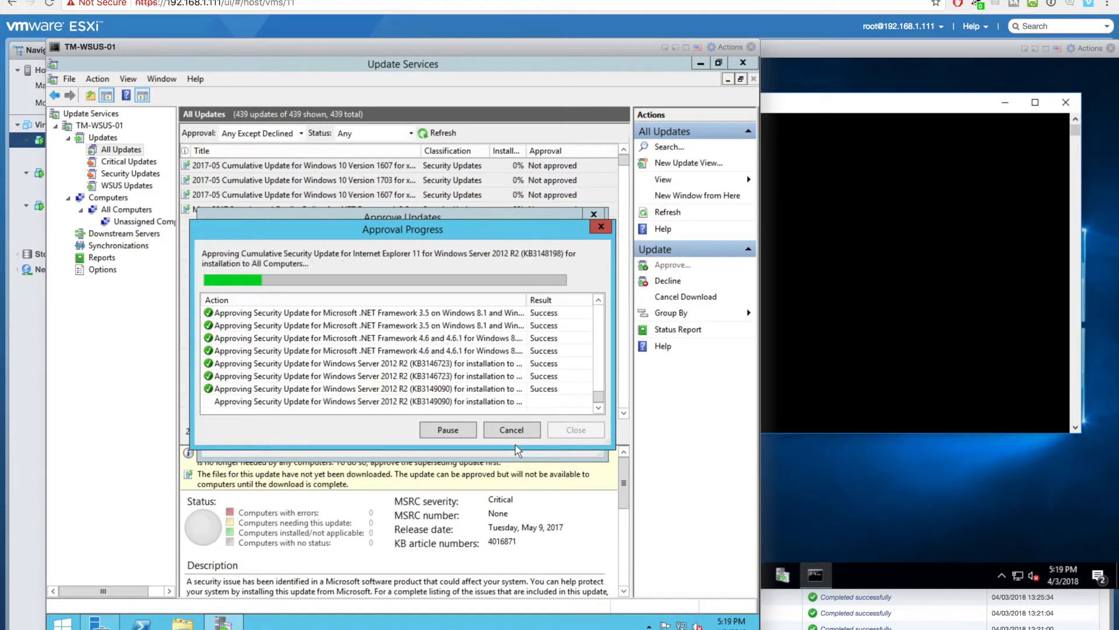
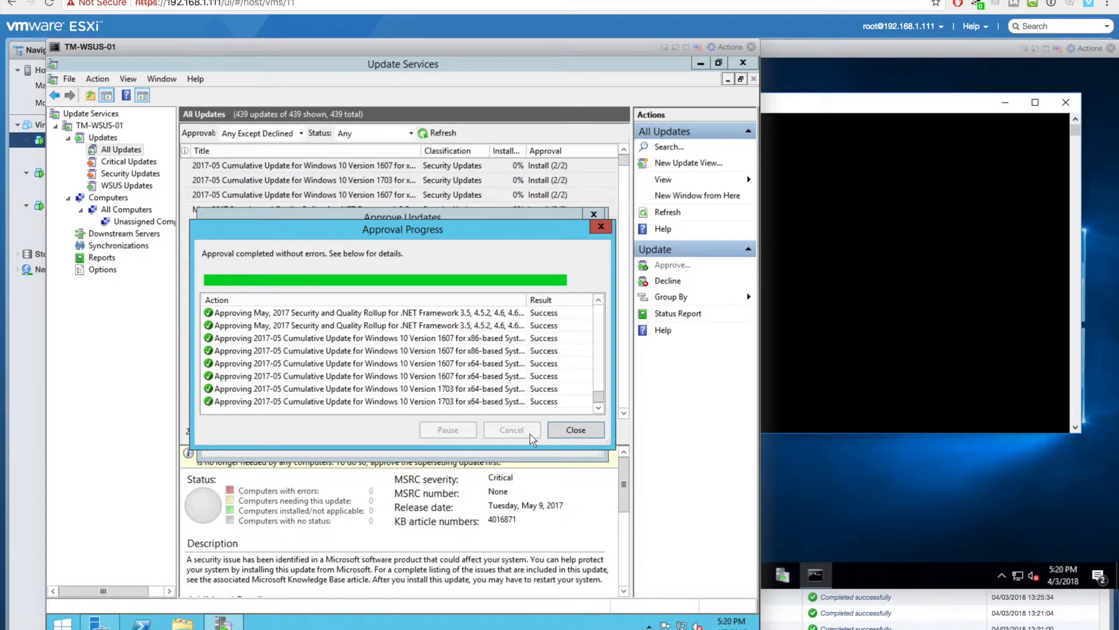
- Close the approval results and refresh the All Computers and Unassigned Computers groups
{"action": "left_click", "coordinate": [569, 431]}
{"action": "left_click", "coordinate": [120, 200]}
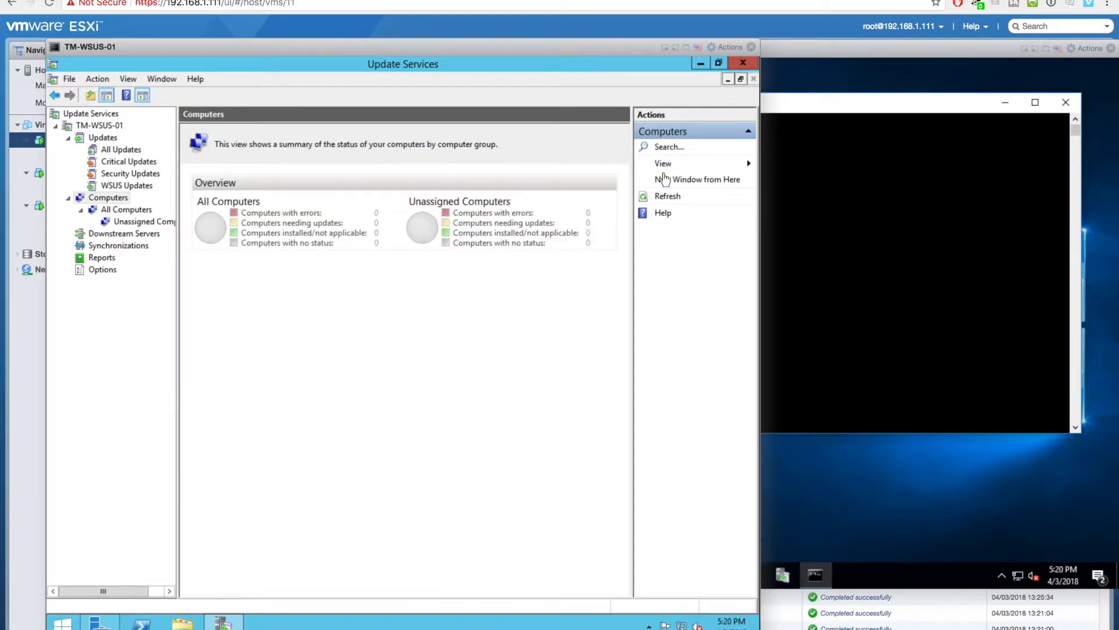
{"action": "left_click", "coordinate": [128, 210]}
{"action": "right_click", "coordinate": [130, 210]}
{"action": "left_click", "coordinate": [155, 282]}
{"action": "right_click", "coordinate": [134, 225]}
{"action": "left_click", "coordinate": [178, 282]}
- Refresh the Computers groups overview, then open search on the TM-RSAT-01 console
{"action": "left_click", "coordinate": [107, 198]}
{"action": "right_click", "coordinate": [108, 198]}
{"action": "left_click", "coordinate": [141, 256]}
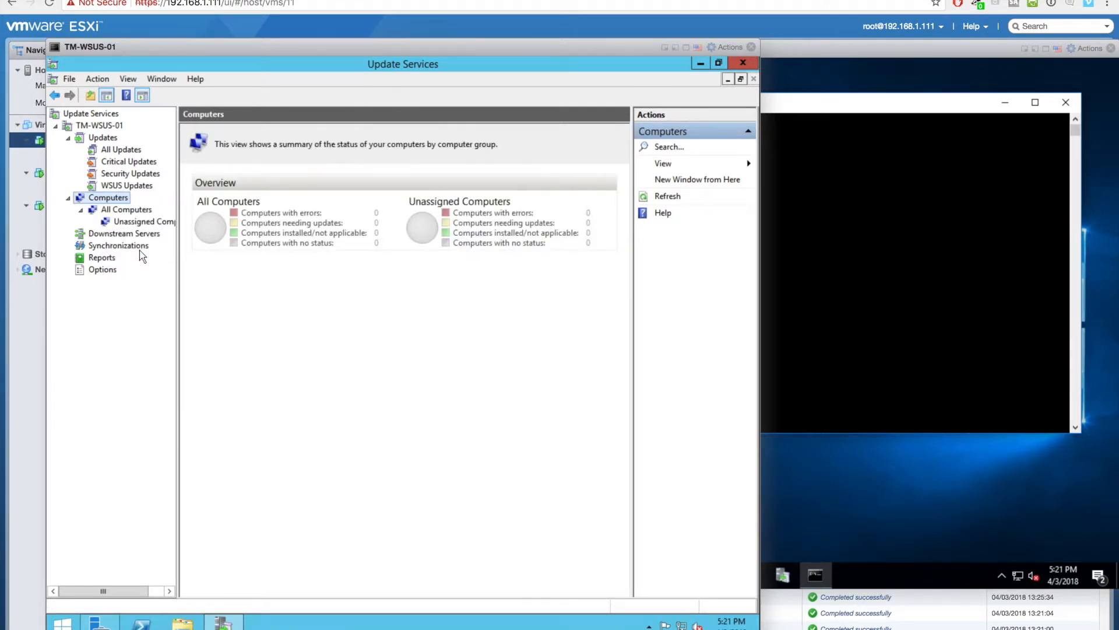
{"action": "left_click", "coordinate": [816, 499]}
{"action": "left_click", "coordinate": [497, 574]}
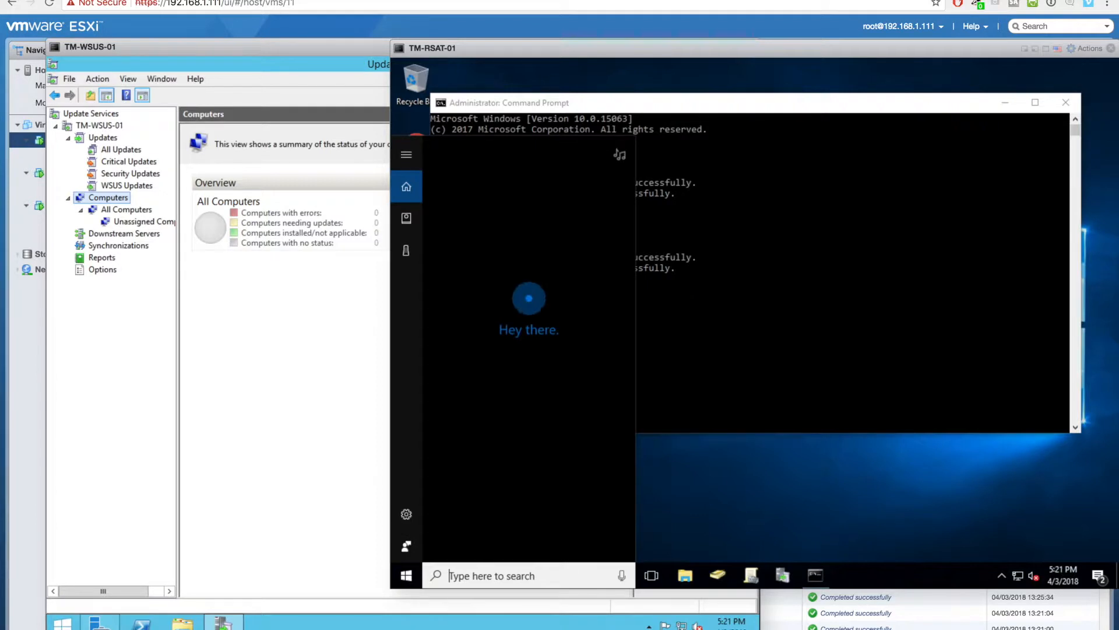
- Launch Registry Editor via regedit with admin approval and maximise its window
{"action": "type", "text": "regedit"}
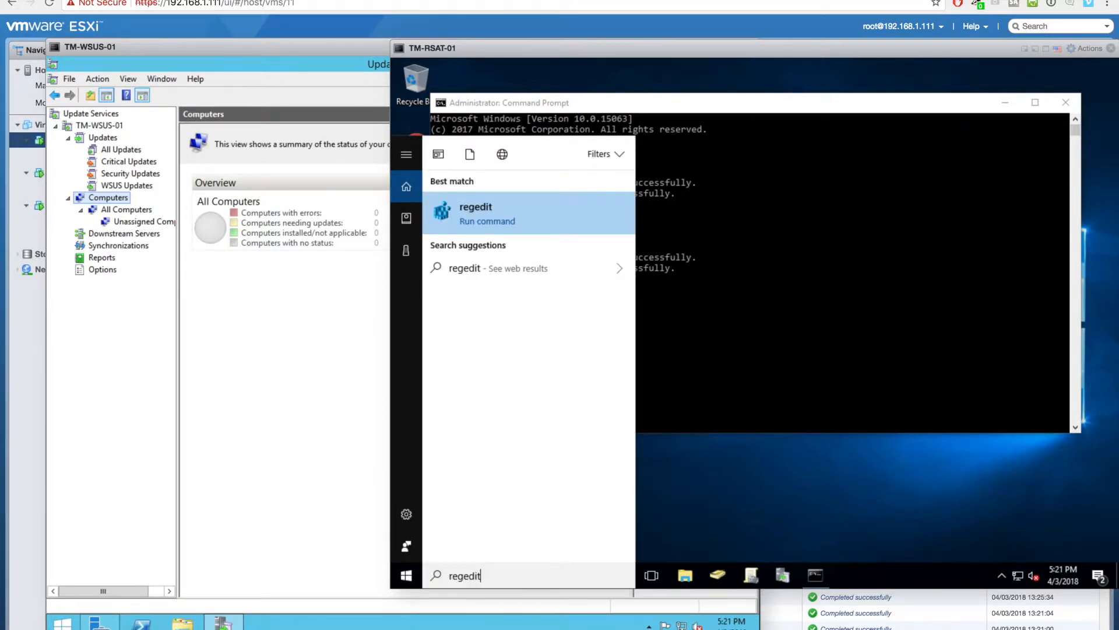
{"action": "key", "text": "Return"}
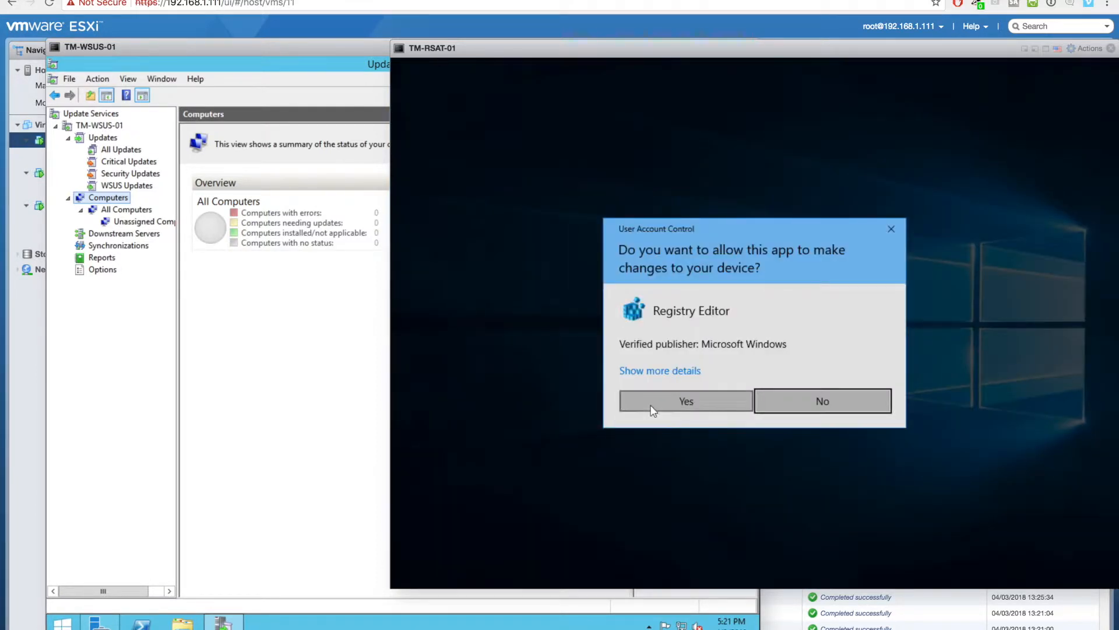
{"action": "left_click", "coordinate": [671, 401]}
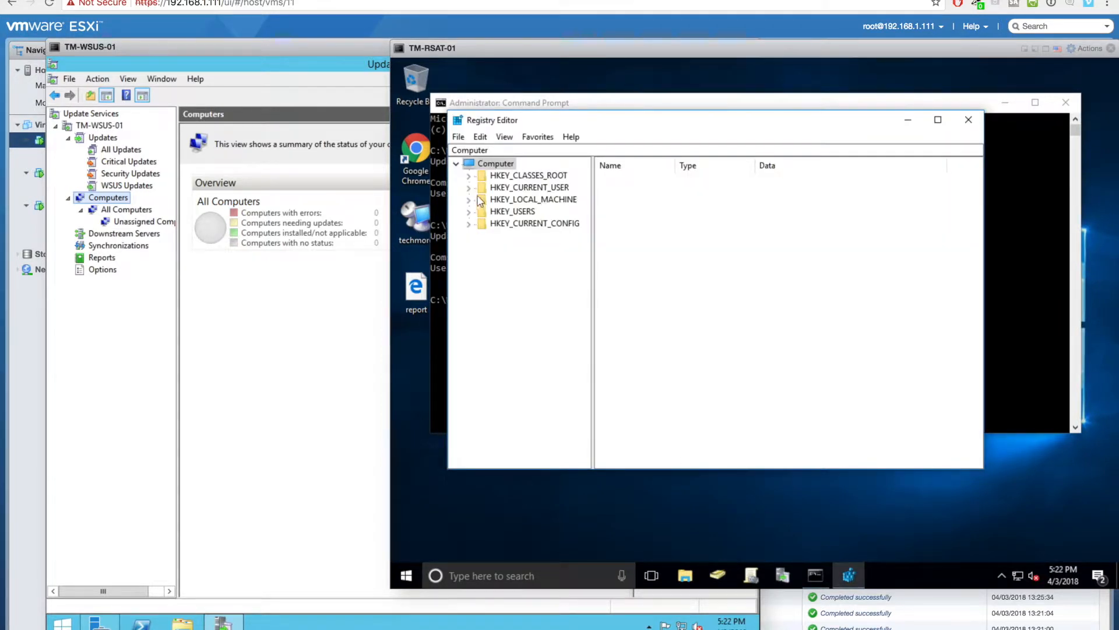
{"action": "left_click", "coordinate": [470, 200]}
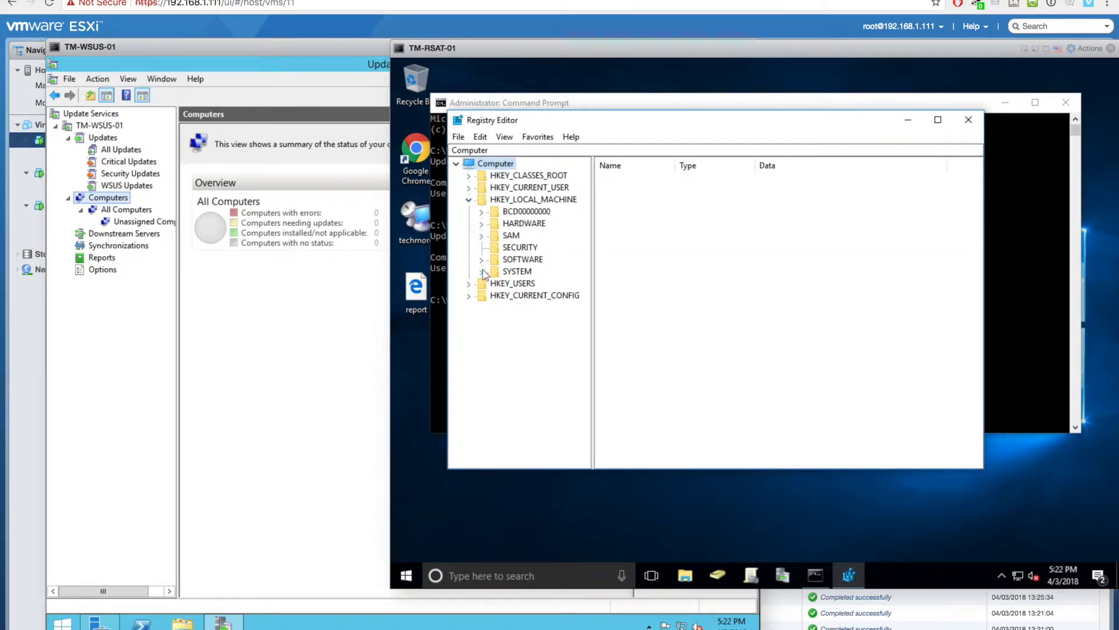
{"action": "left_click", "coordinate": [482, 272]}
{"action": "left_click", "coordinate": [938, 120]}
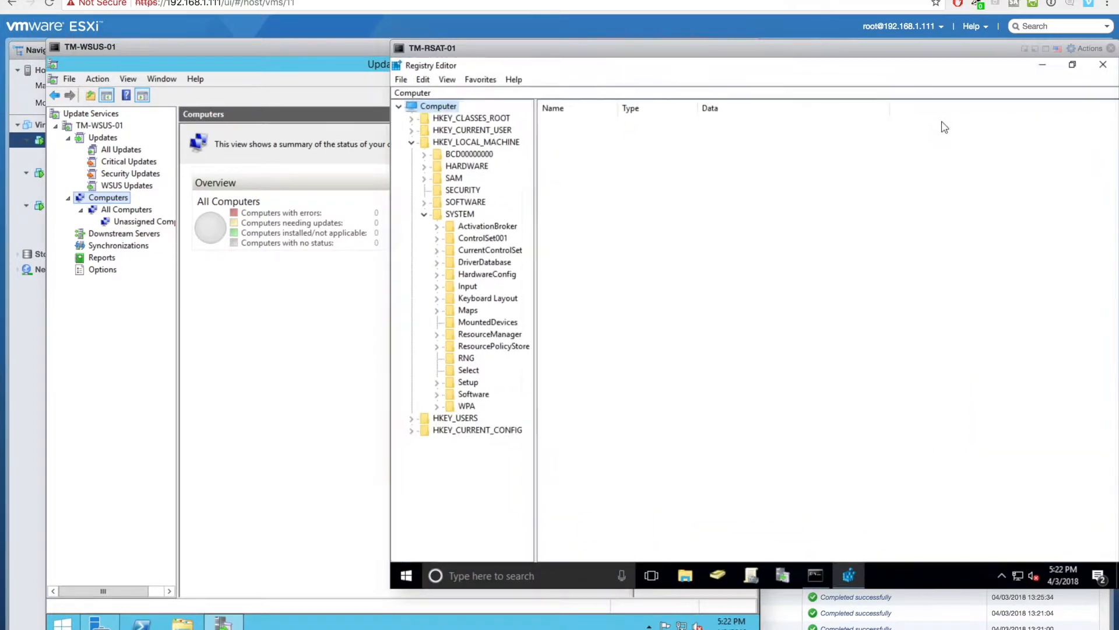
{"action": "left_click", "coordinate": [424, 214]}
{"action": "left_click", "coordinate": [424, 202]}
{"action": "left_click", "coordinate": [437, 323]}
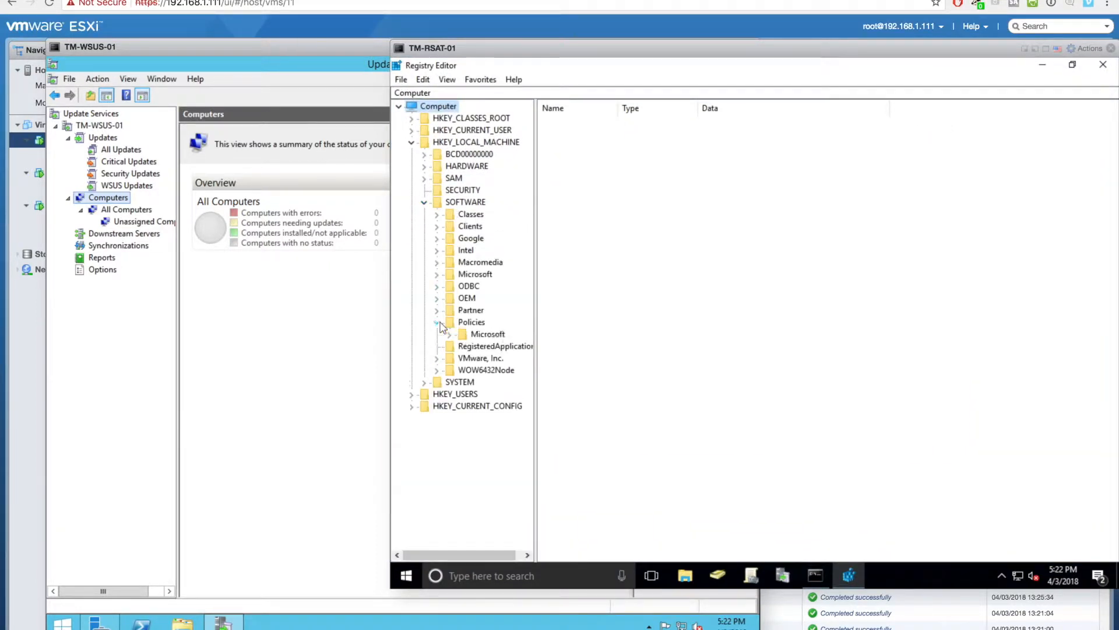
{"action": "left_click", "coordinate": [450, 334]}
{"action": "left_click_drag", "start_coordinate": [534, 382], "coordinate": [603, 387]}
{"action": "left_click", "coordinate": [463, 407]}
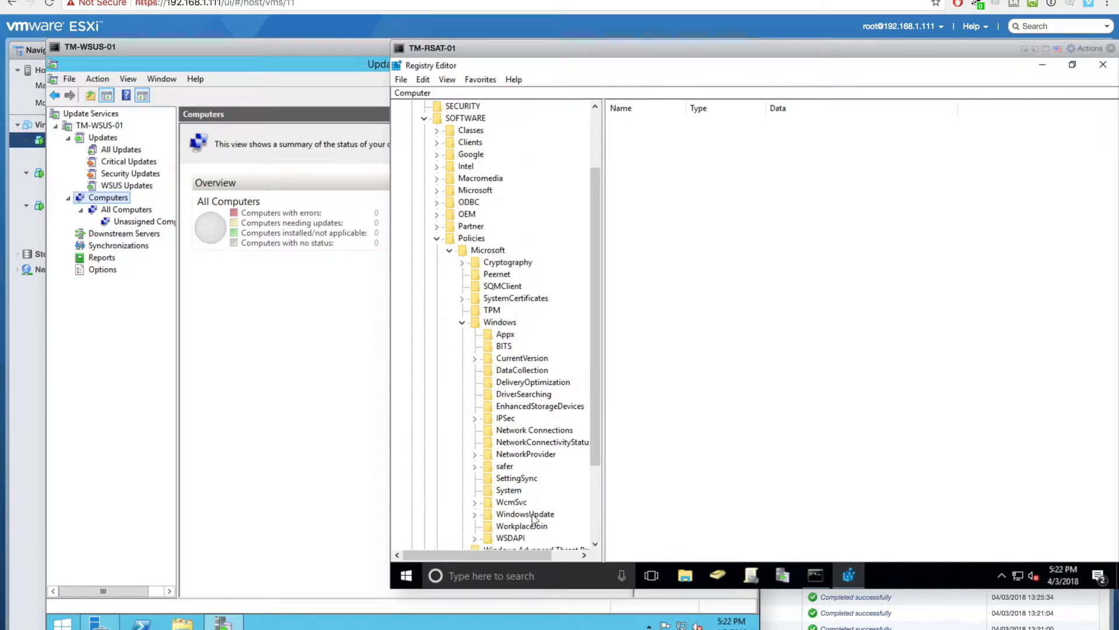
{"action": "left_click", "coordinate": [524, 514]}
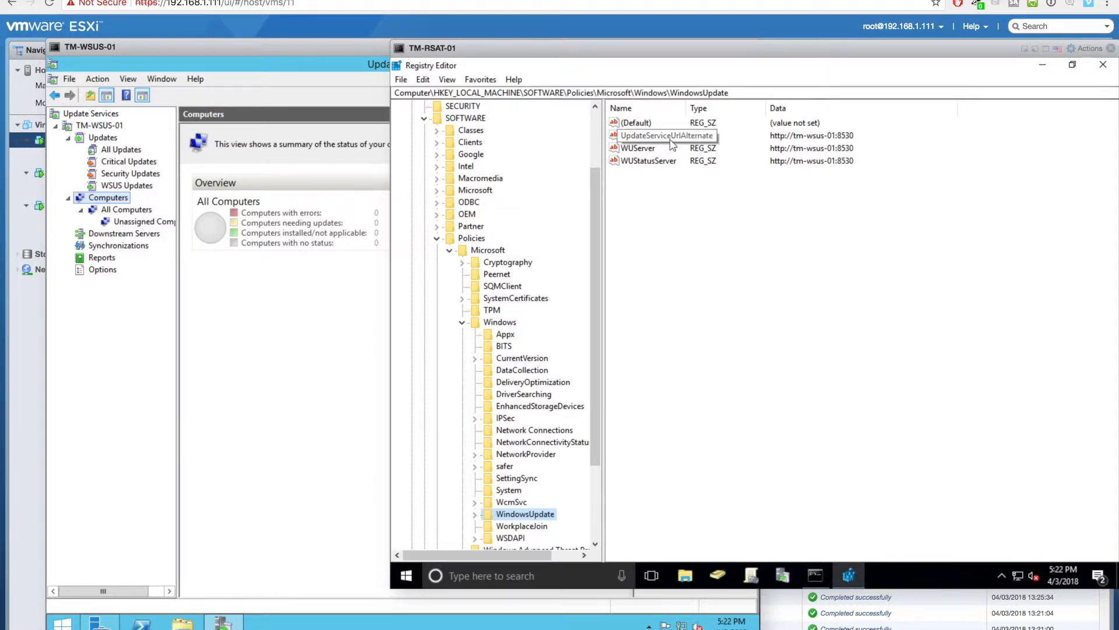
{"action": "left_click", "coordinate": [407, 576]}
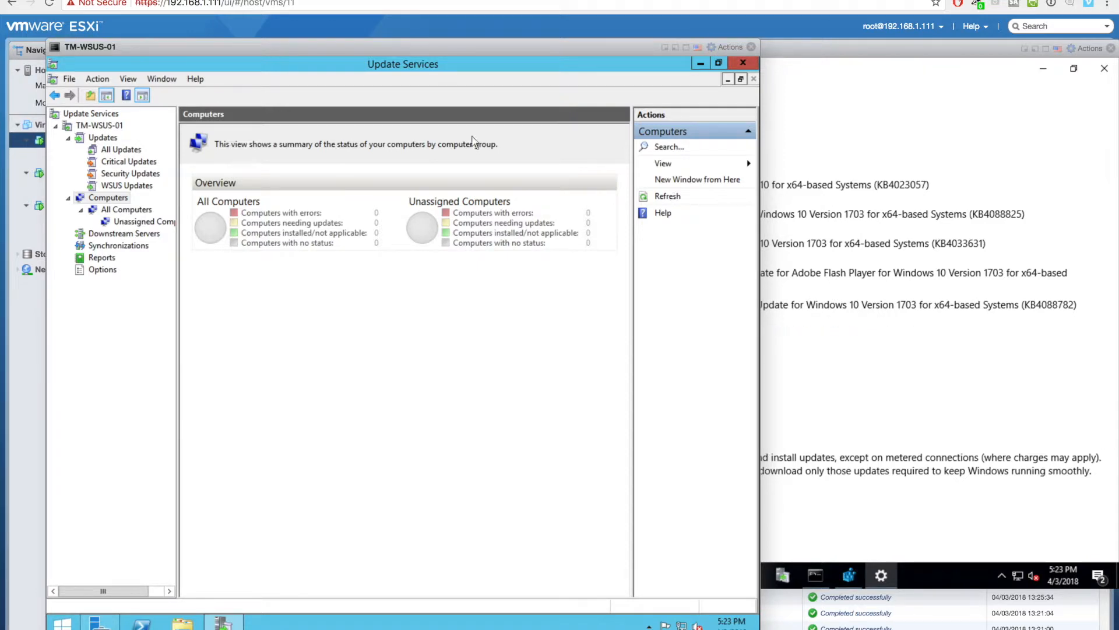
- Review the running synchronization in TM-WSUS-01's Synchronizations view
{"action": "left_click", "coordinate": [99, 125]}
{"action": "left_click", "coordinate": [109, 245]}
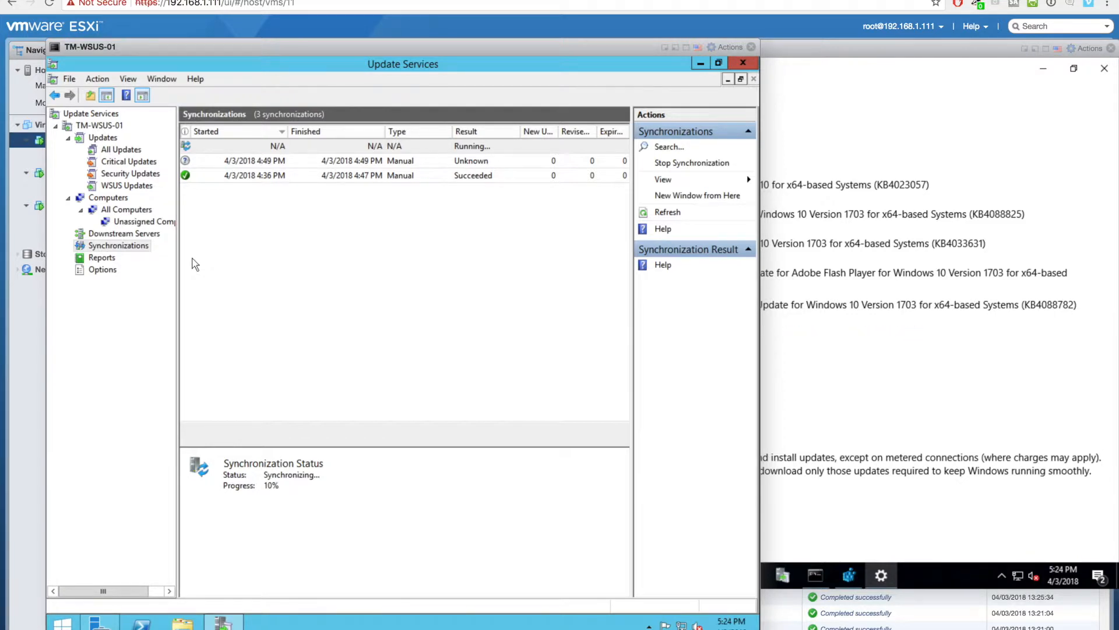
{"action": "left_click_drag", "start_coordinate": [631, 455], "coordinate": [652, 415]}
- Refresh the computer groups summary, then open the Start menu on TM-RSAT-01
{"action": "left_click", "coordinate": [122, 199]}
{"action": "left_click", "coordinate": [679, 197]}
{"action": "left_click", "coordinate": [1060, 286]}
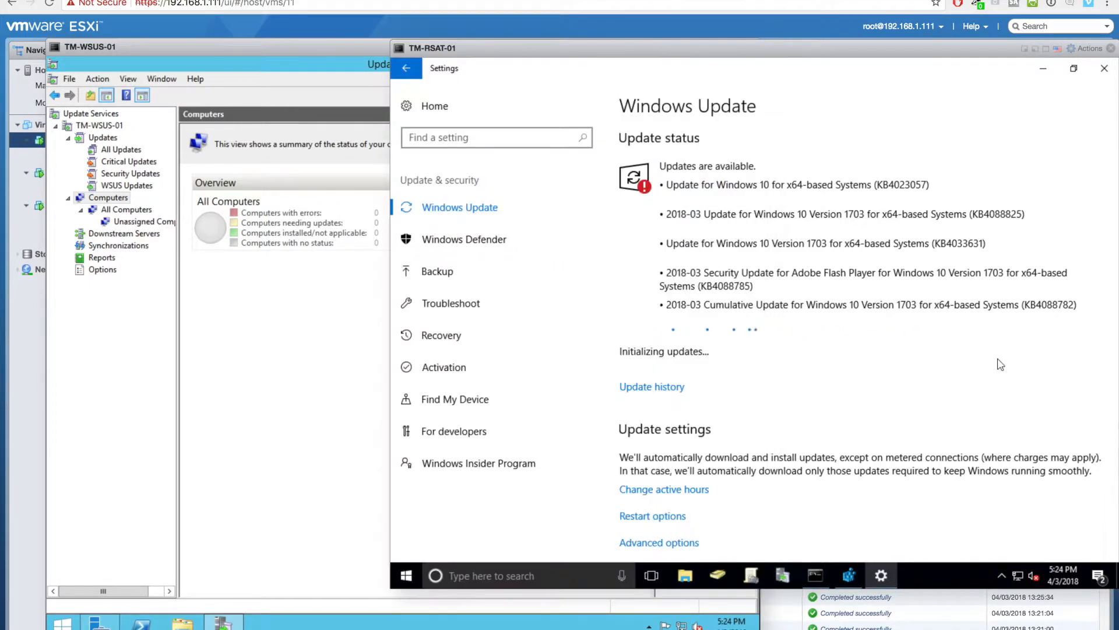
{"action": "left_click", "coordinate": [407, 576]}
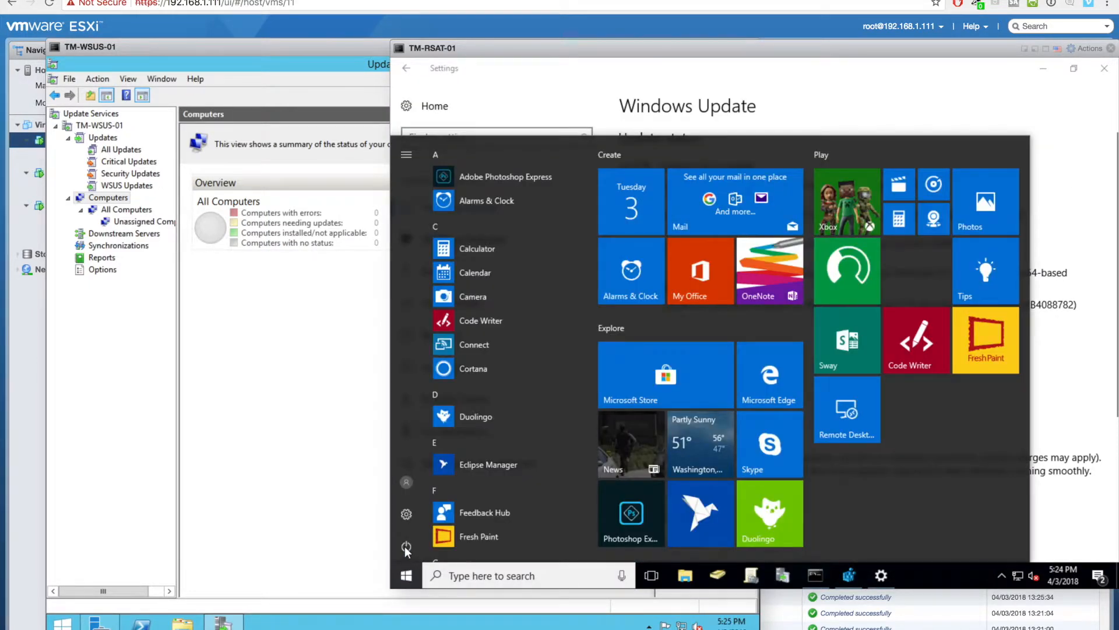
- Select TM-RSAT-01 and save its hardware settings with 2 CPUs while running
{"action": "left_click", "coordinate": [352, 362]}
{"action": "left_click_drag", "start_coordinate": [828, 52], "coordinate": [817, 80]}
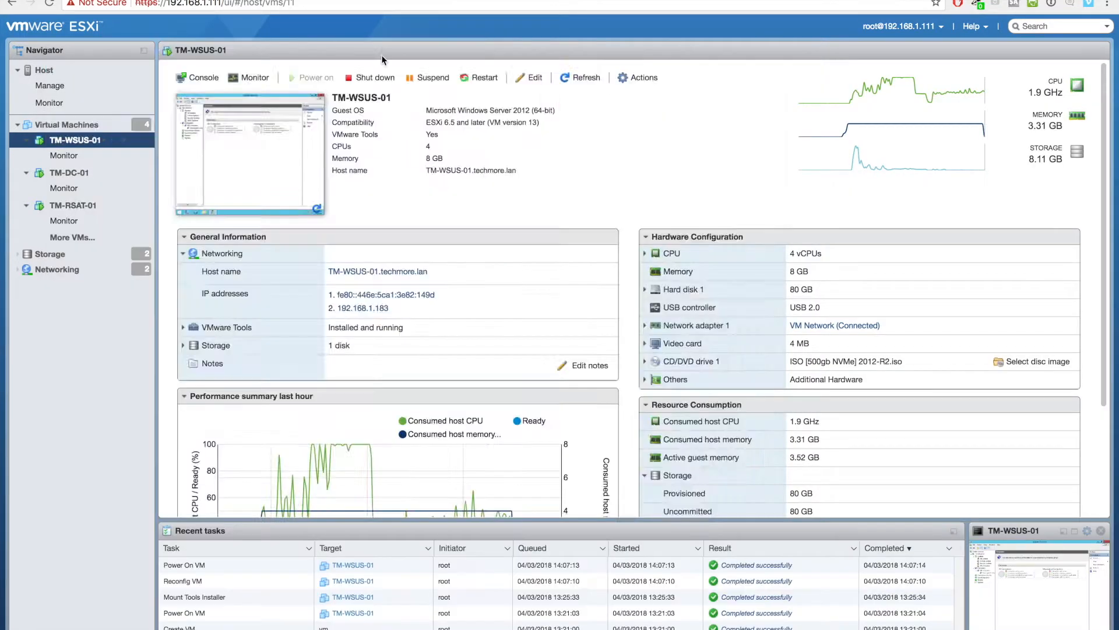
{"action": "left_click", "coordinate": [72, 205]}
{"action": "left_click", "coordinate": [519, 78]}
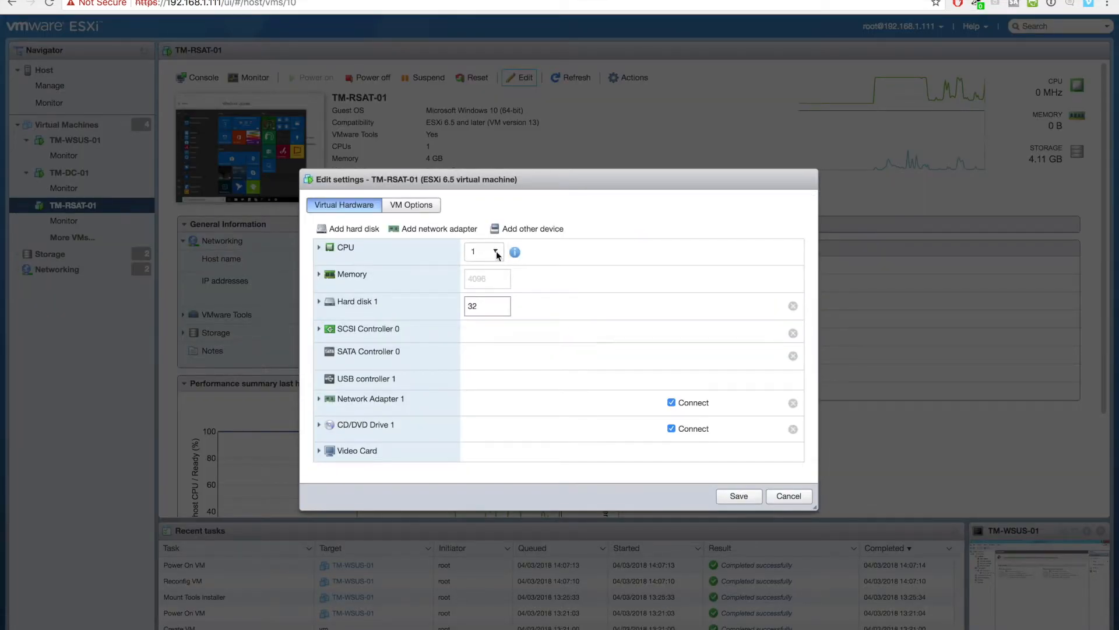
{"action": "left_click", "coordinate": [497, 257]}
{"action": "left_click", "coordinate": [480, 312]}
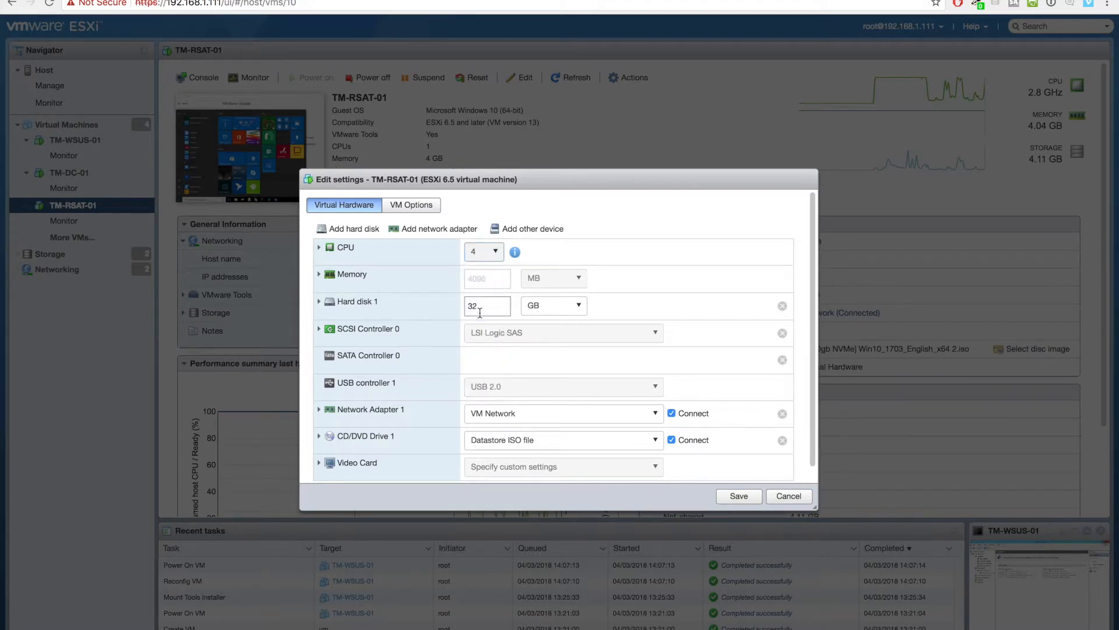
{"action": "left_click", "coordinate": [495, 259]}
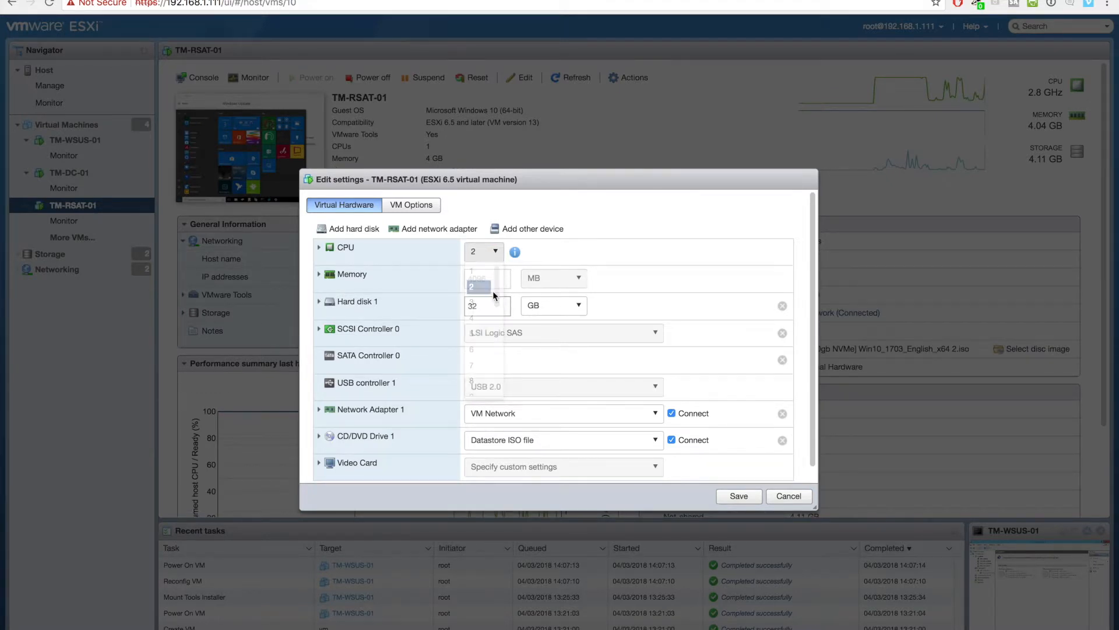
{"action": "left_click", "coordinate": [481, 285]}
{"action": "left_click", "coordinate": [739, 496]}
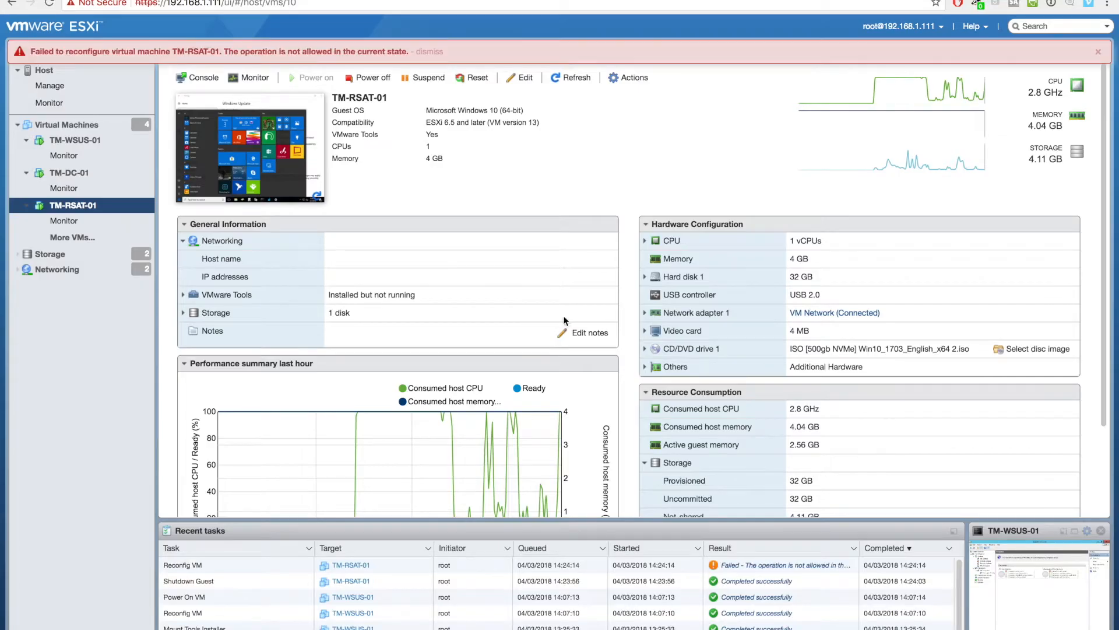
- Power off TM-RSAT-01 and reconfigure it with 4 CPUs and 8192 MB memory
{"action": "left_click", "coordinate": [373, 79]}
{"action": "left_click", "coordinate": [674, 386]}
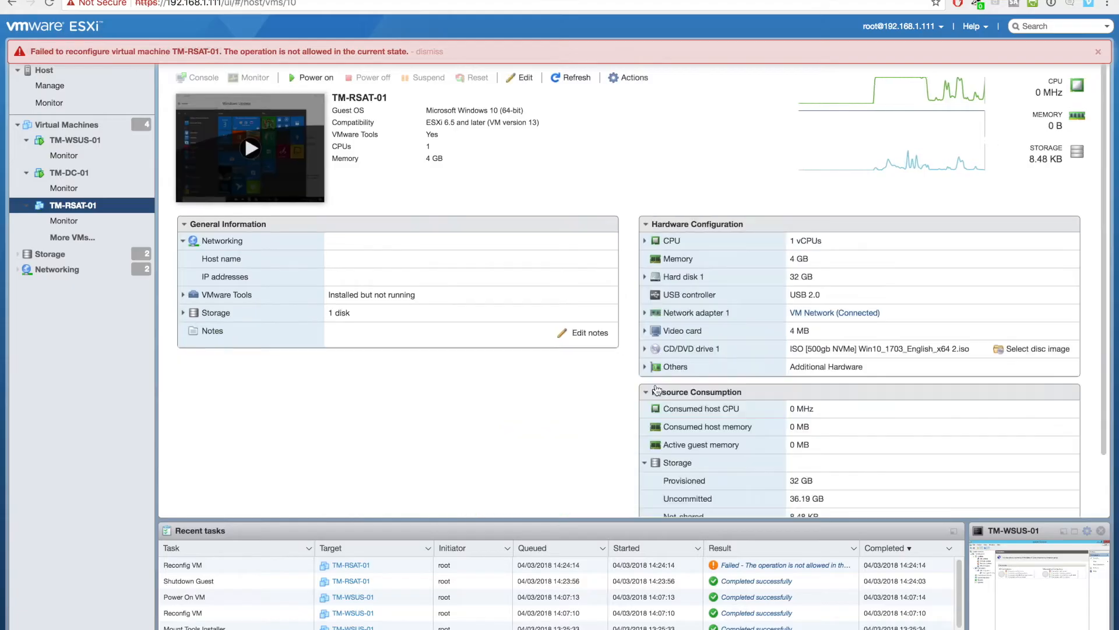
{"action": "left_click", "coordinate": [520, 77]}
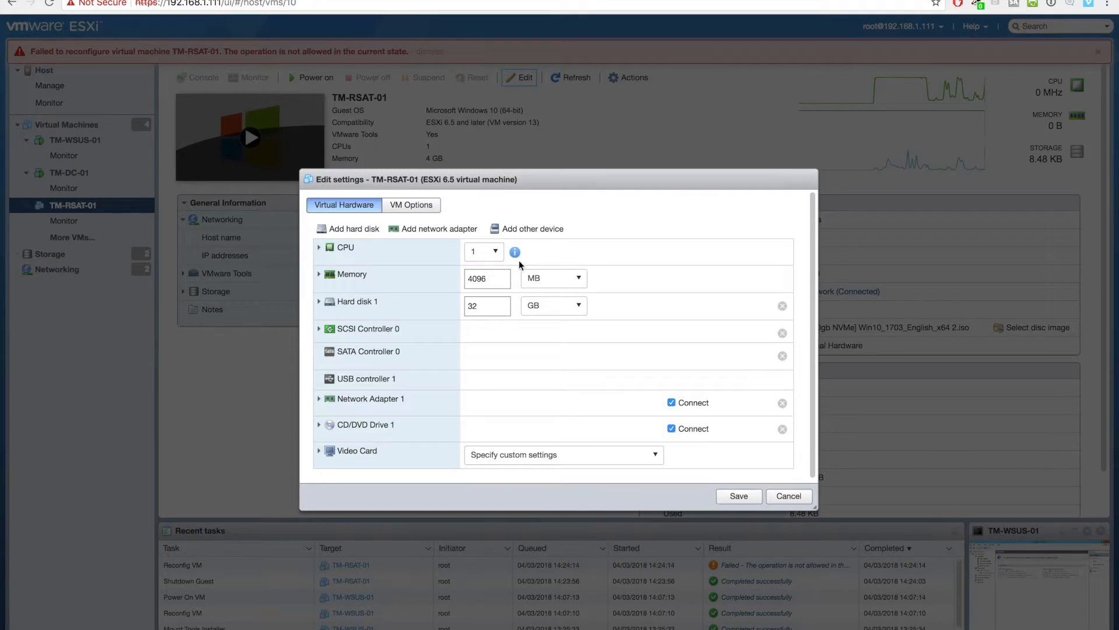
{"action": "left_click", "coordinate": [484, 251]}
{"action": "left_click", "coordinate": [478, 299]}
{"action": "left_click", "coordinate": [493, 278]}
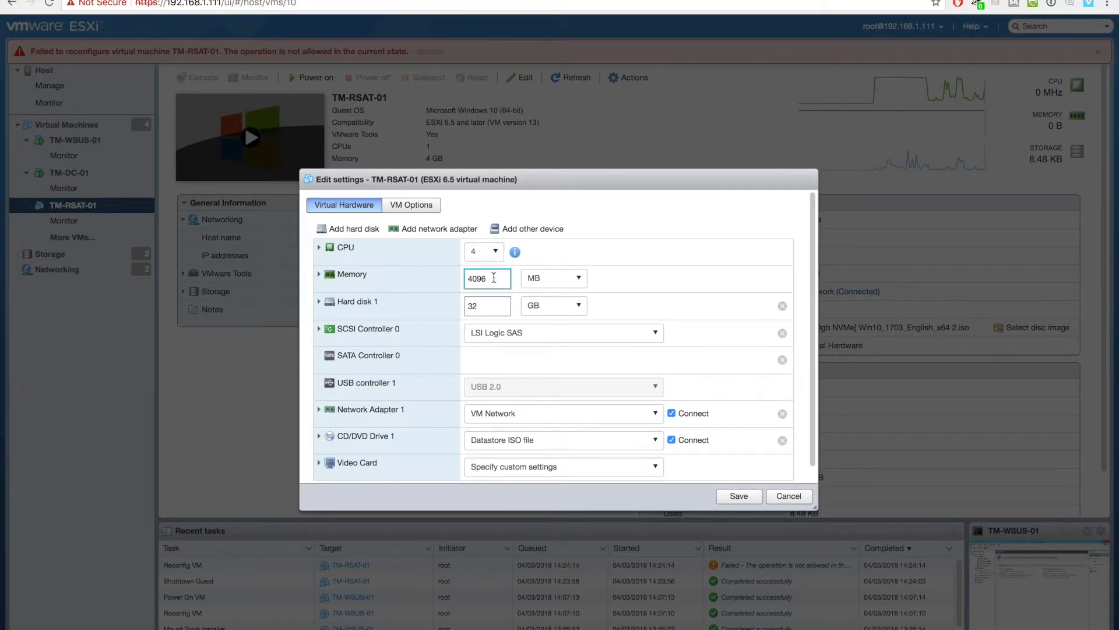
{"action": "left_click_drag", "start_coordinate": [488, 279], "coordinate": [453, 282]}
{"action": "left_click", "coordinate": [739, 496]}
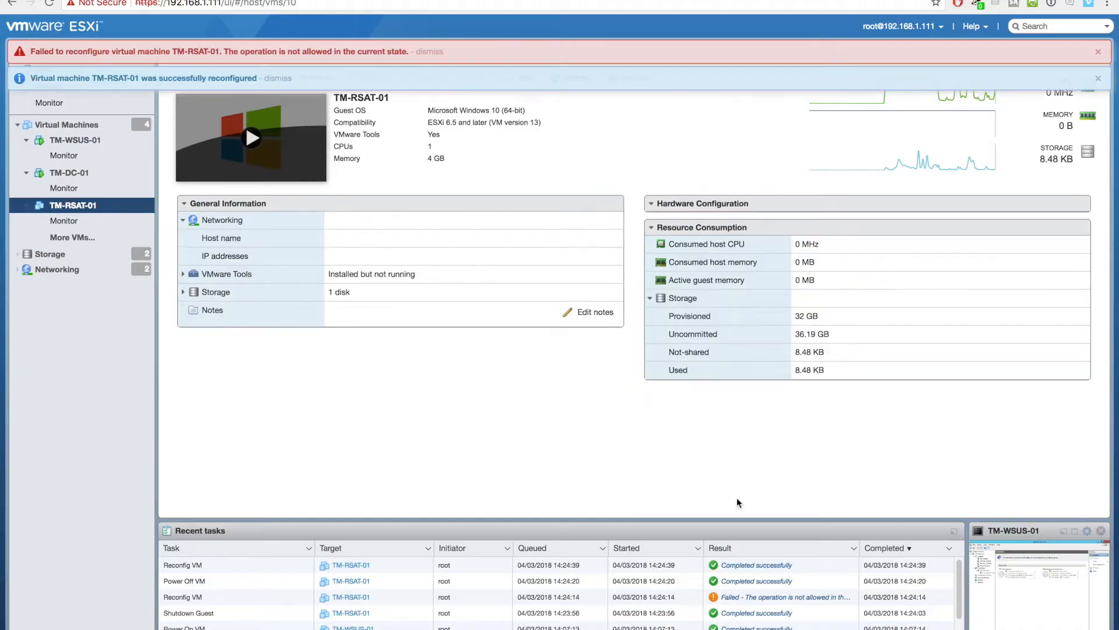
{"action": "left_click", "coordinate": [236, 149]}
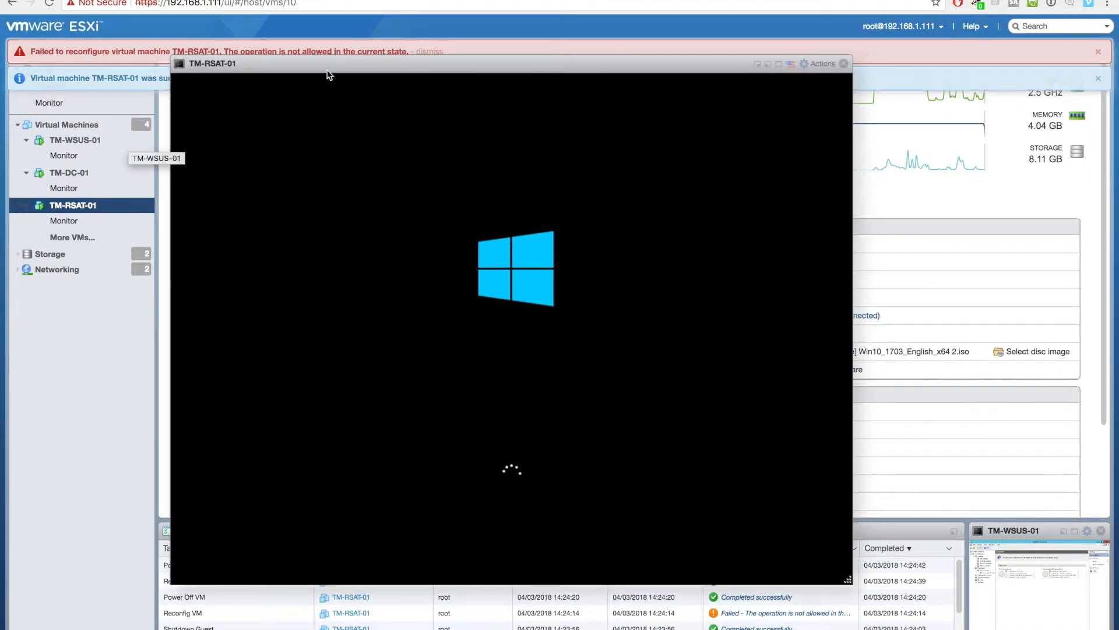
- Open the TM-WSUS-01 console alongside the TM-RSAT-01 console
{"action": "left_click_drag", "start_coordinate": [329, 75], "coordinate": [590, 36]}
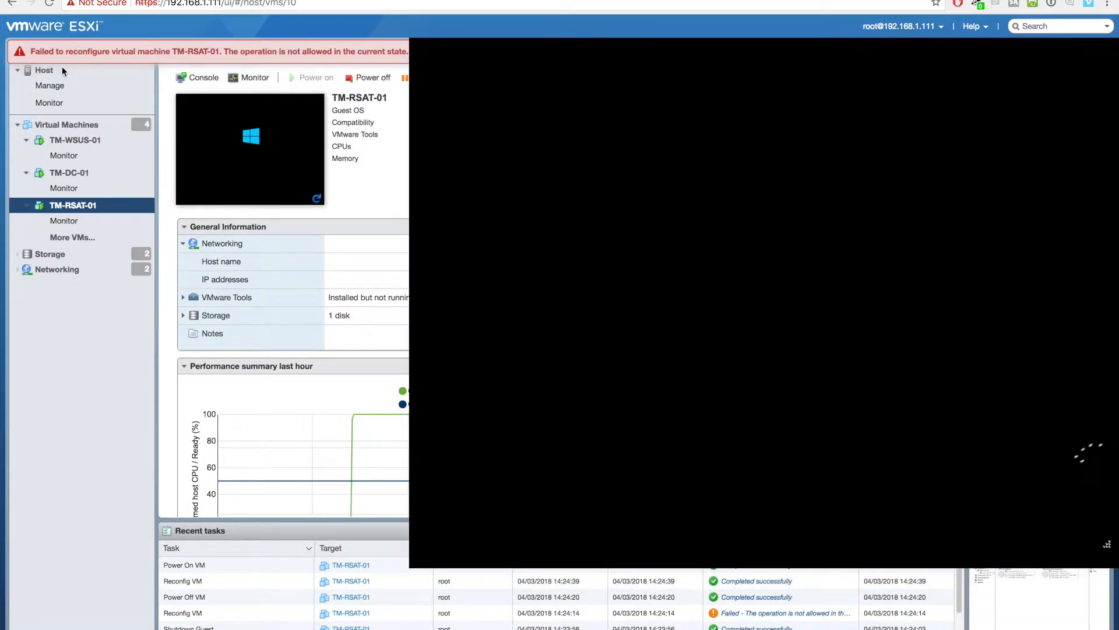
{"action": "left_click", "coordinate": [72, 140]}
{"action": "left_click", "coordinate": [246, 141]}
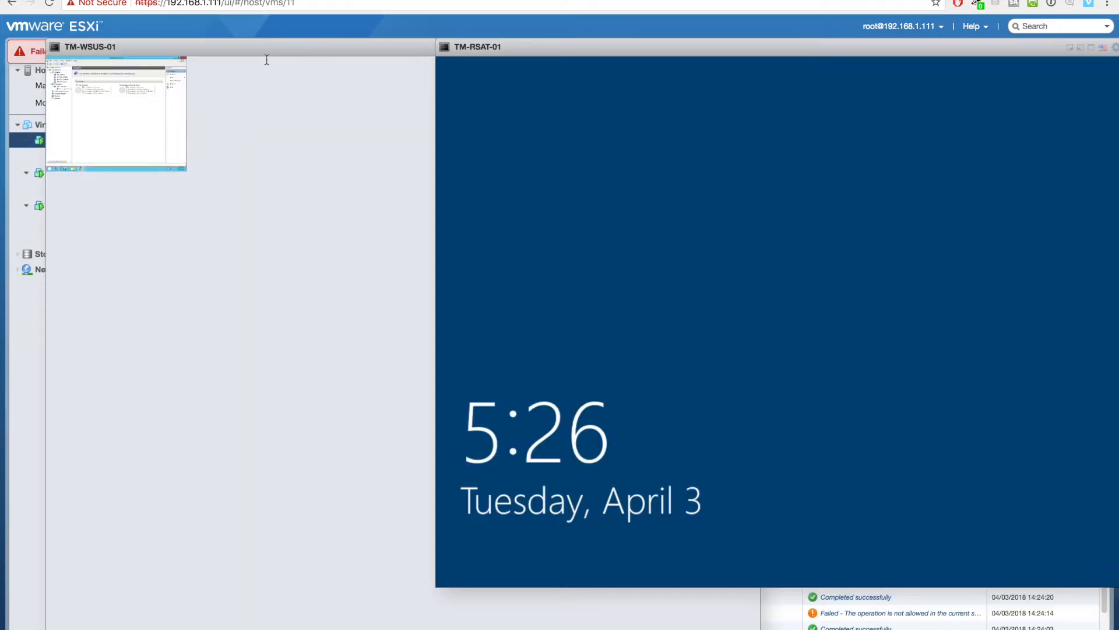
{"action": "left_click_drag", "start_coordinate": [243, 49], "coordinate": [229, 49]}
- Sign in to TM-RSAT-01 with the account password after two rejected attempts
{"action": "left_click", "coordinate": [723, 117]}
{"action": "type", "text": "••••••"}
{"action": "key", "text": "Return"}
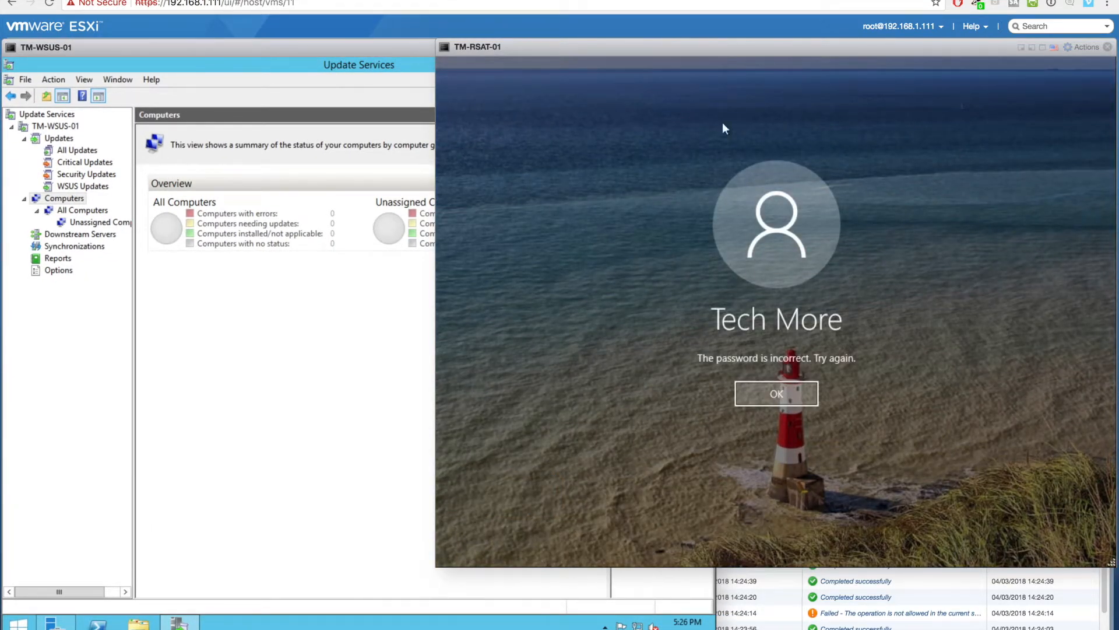
{"action": "left_click", "coordinate": [768, 394]}
{"action": "type", "text": "•••••••"}
{"action": "key", "text": "Return"}
{"action": "left_click", "coordinate": [775, 399]}
{"action": "type", "text": "•"}
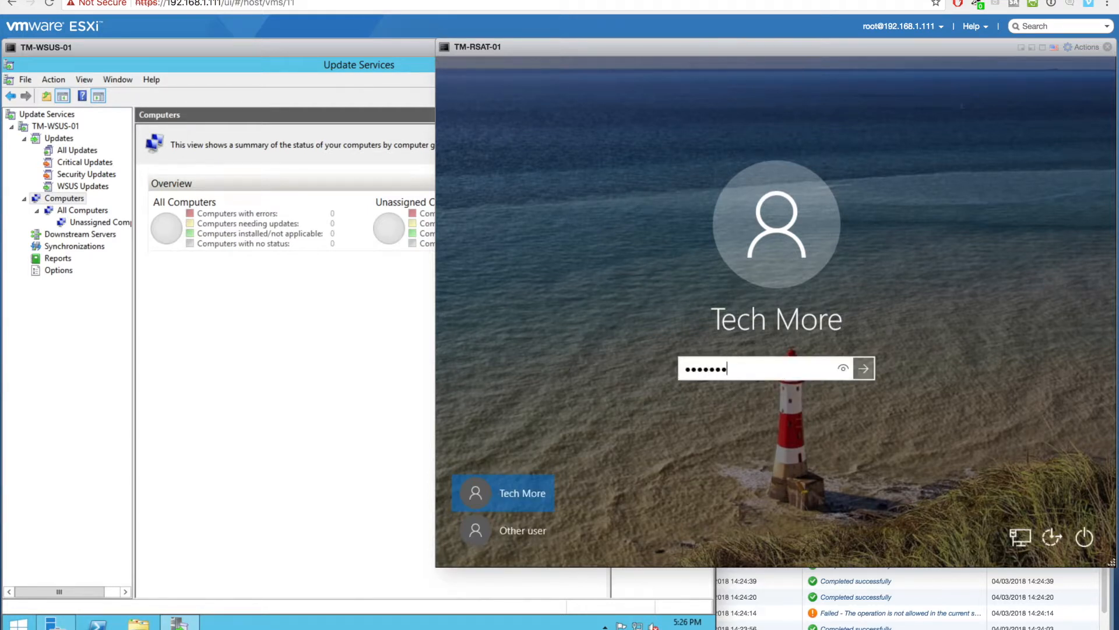
{"action": "type", "text": "•••••••••"}
{"action": "key", "text": "Return"}
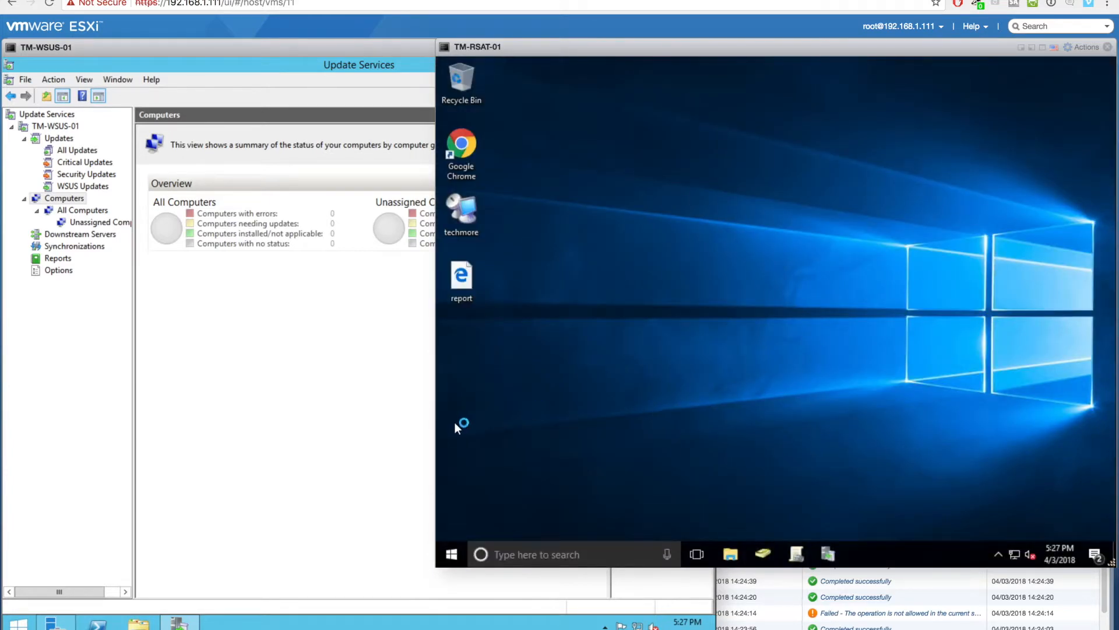
- Open Settings > Windows Update on TM-RSAT-01 so updates start downloading
{"action": "left_click", "coordinate": [507, 560]}
{"action": "left_click", "coordinate": [459, 557]}
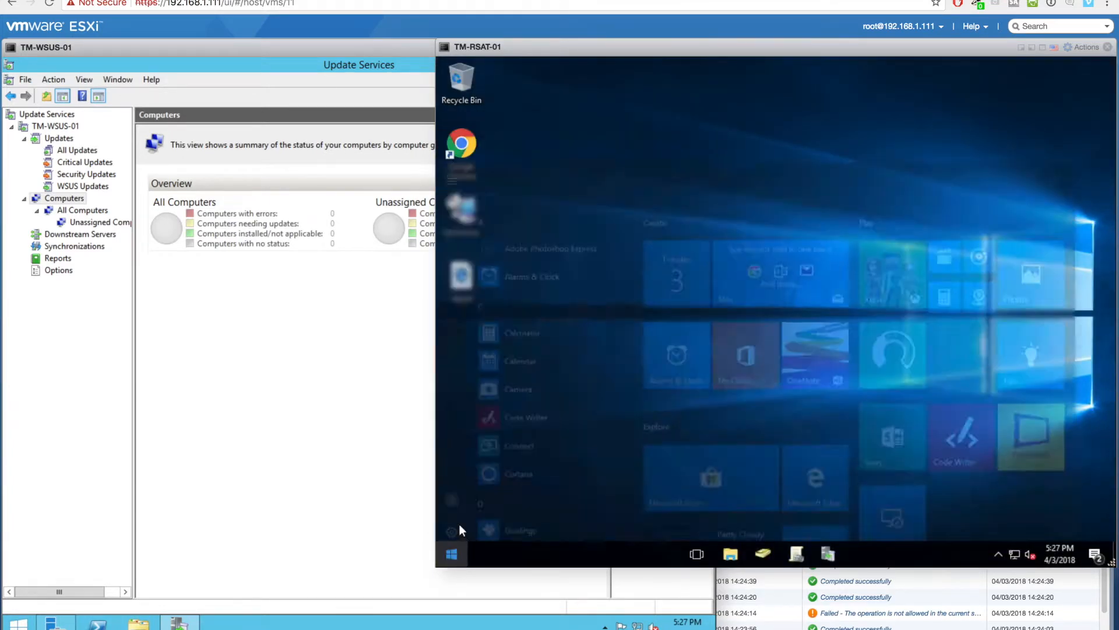
{"action": "left_click", "coordinate": [456, 492]}
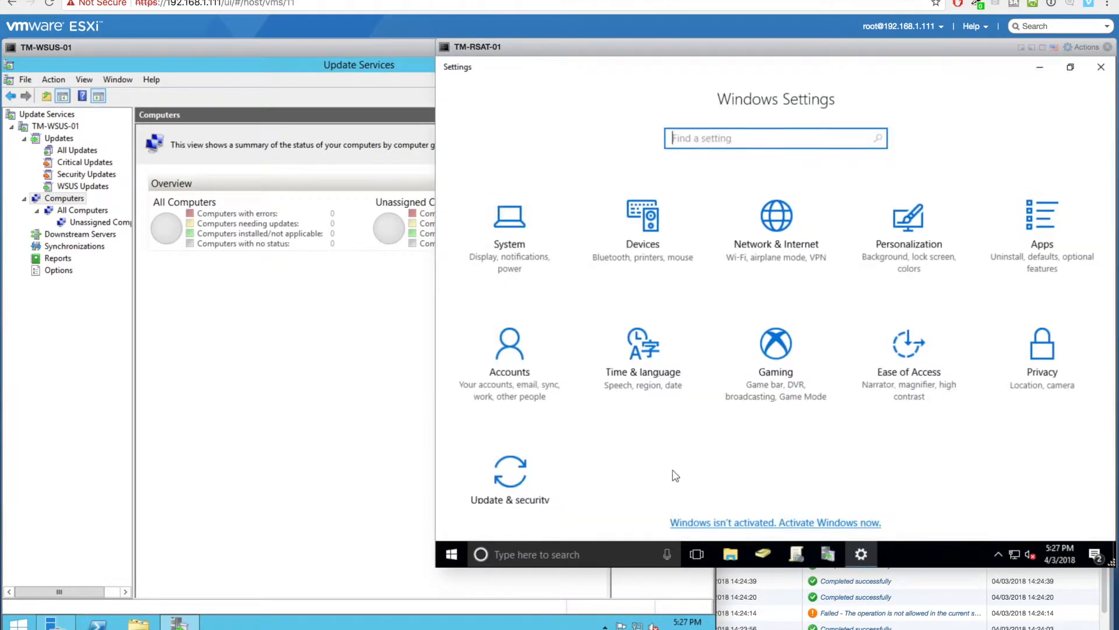
{"action": "left_click", "coordinate": [518, 482]}
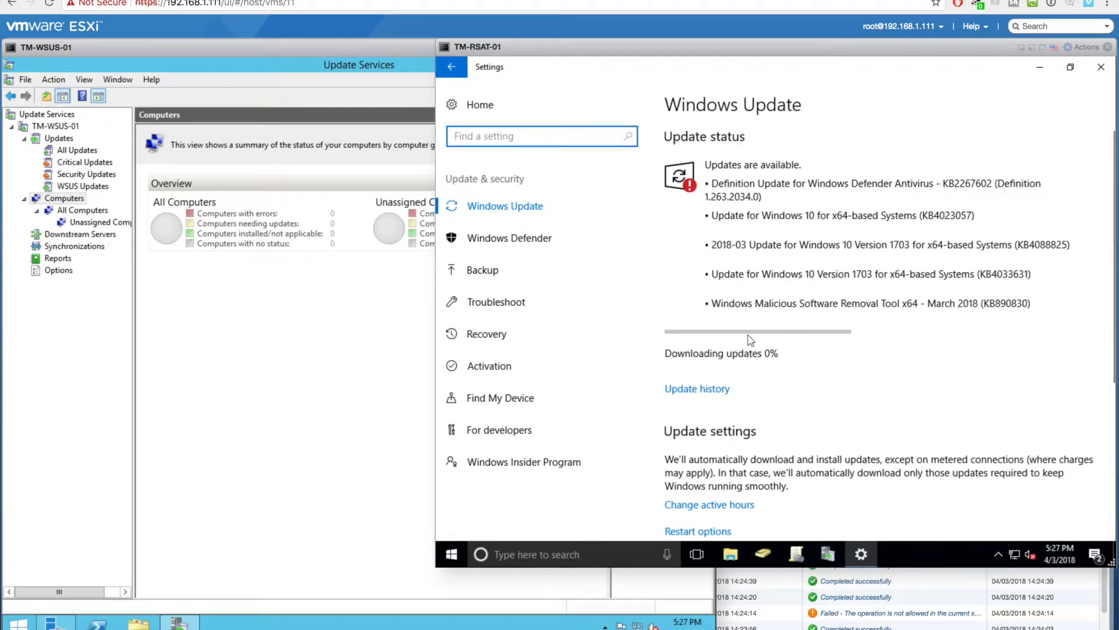
{"action": "left_click", "coordinate": [316, 408]}
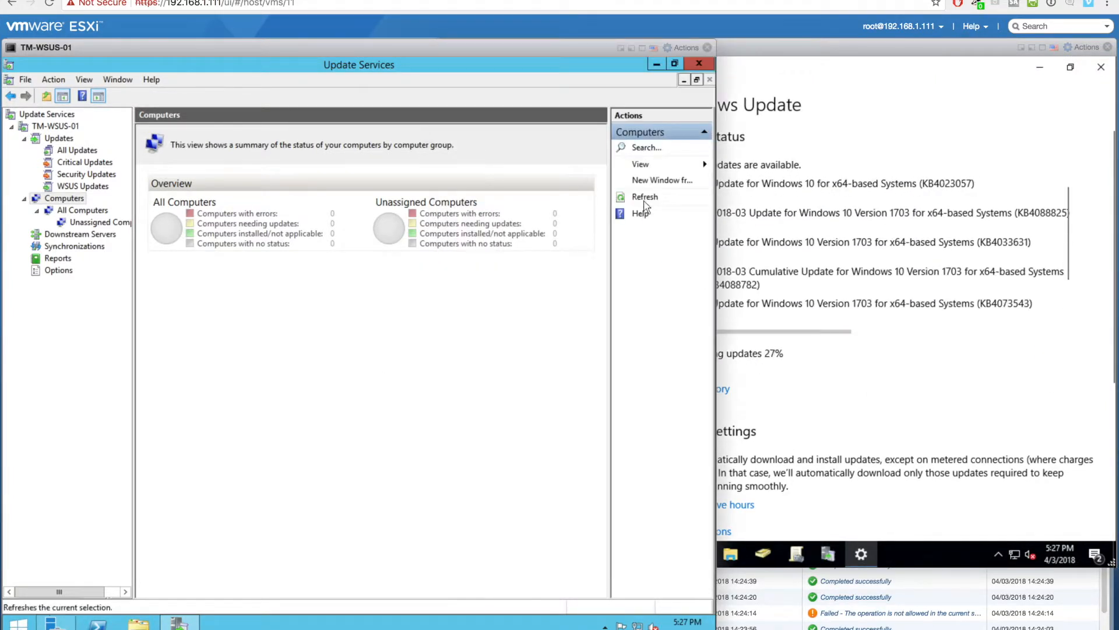
- Refresh Unassigned Computers and check the Updates and Computers nodes, still showing zero computers
{"action": "left_click", "coordinate": [74, 222]}
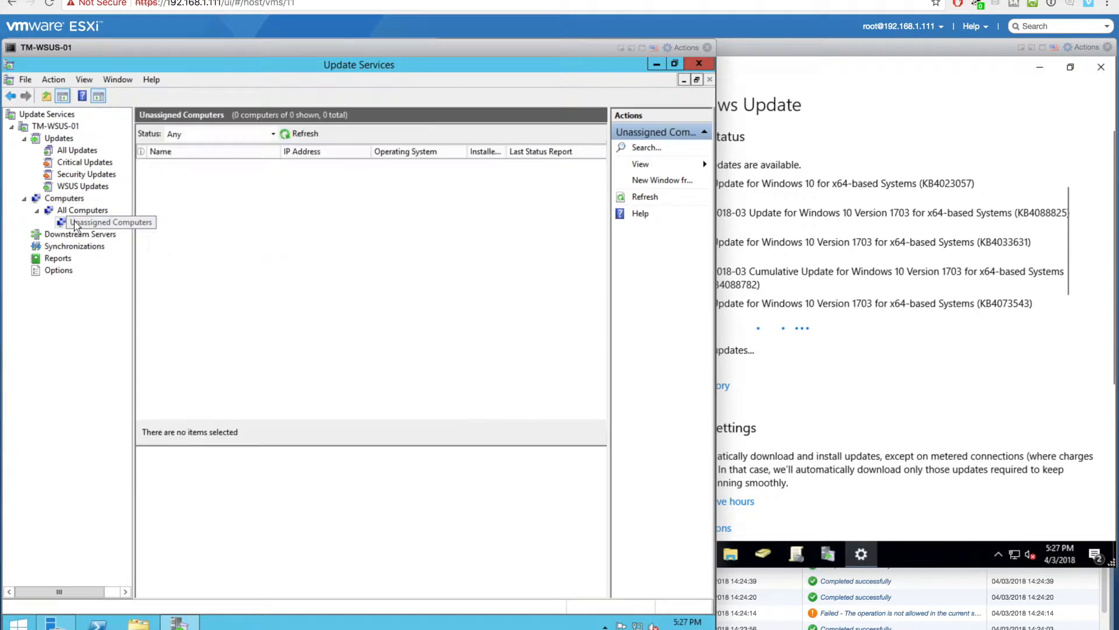
{"action": "left_click", "coordinate": [295, 139]}
{"action": "left_click", "coordinate": [295, 139]}
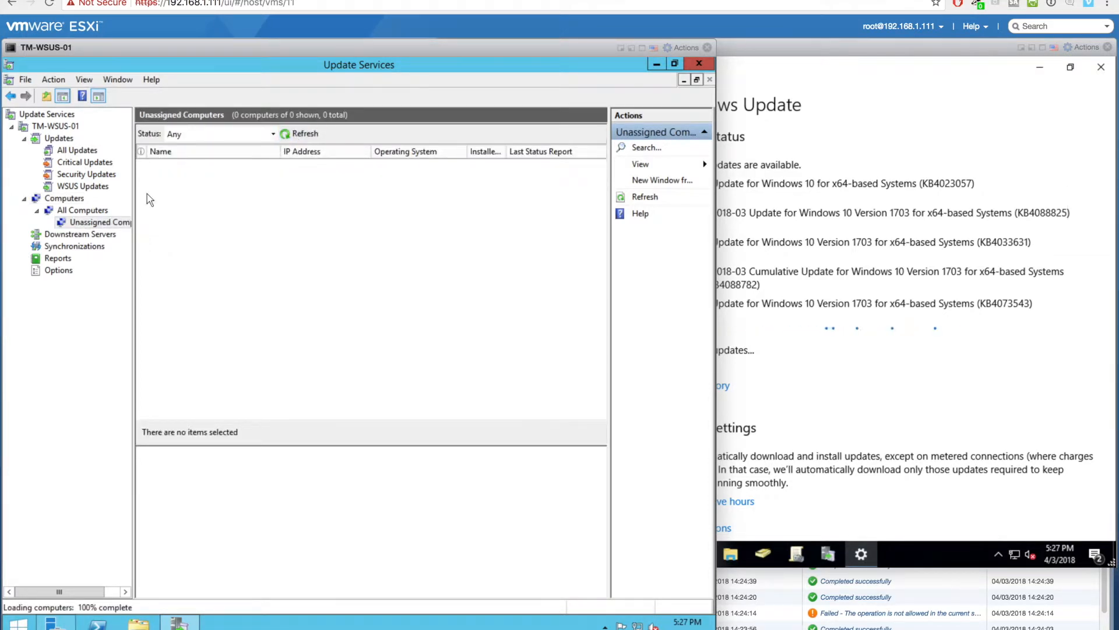
{"action": "left_click", "coordinate": [51, 142]}
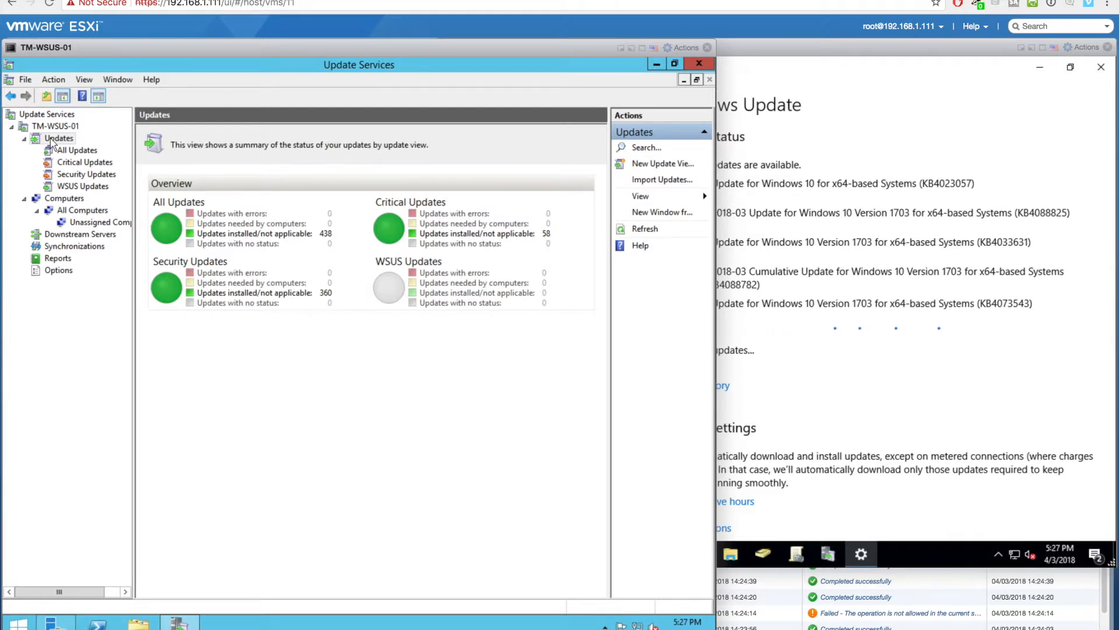
{"action": "left_click", "coordinate": [54, 199]}
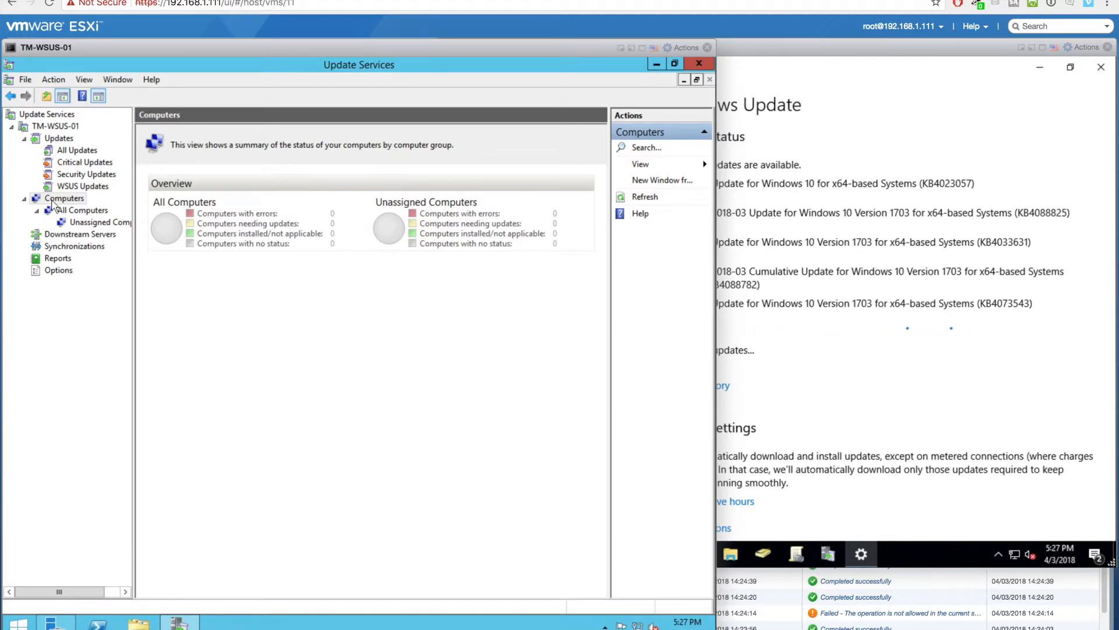
{"action": "left_click", "coordinate": [907, 401]}
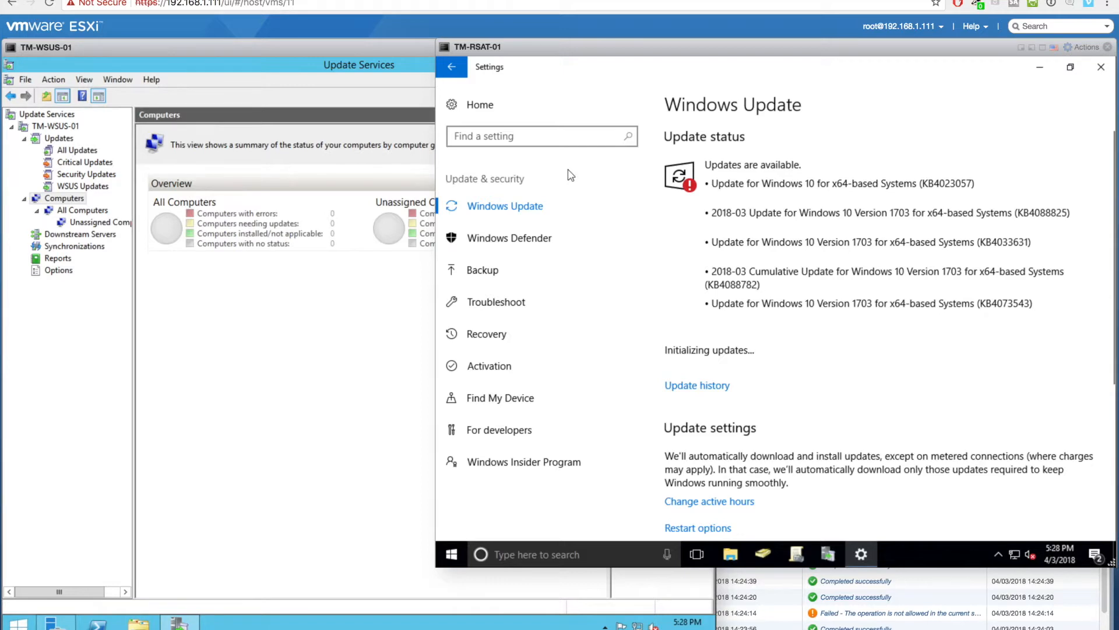
- Open the TM-DC-02 virtual machine's console from the Virtual Machines list
{"action": "left_click", "coordinate": [258, 51]}
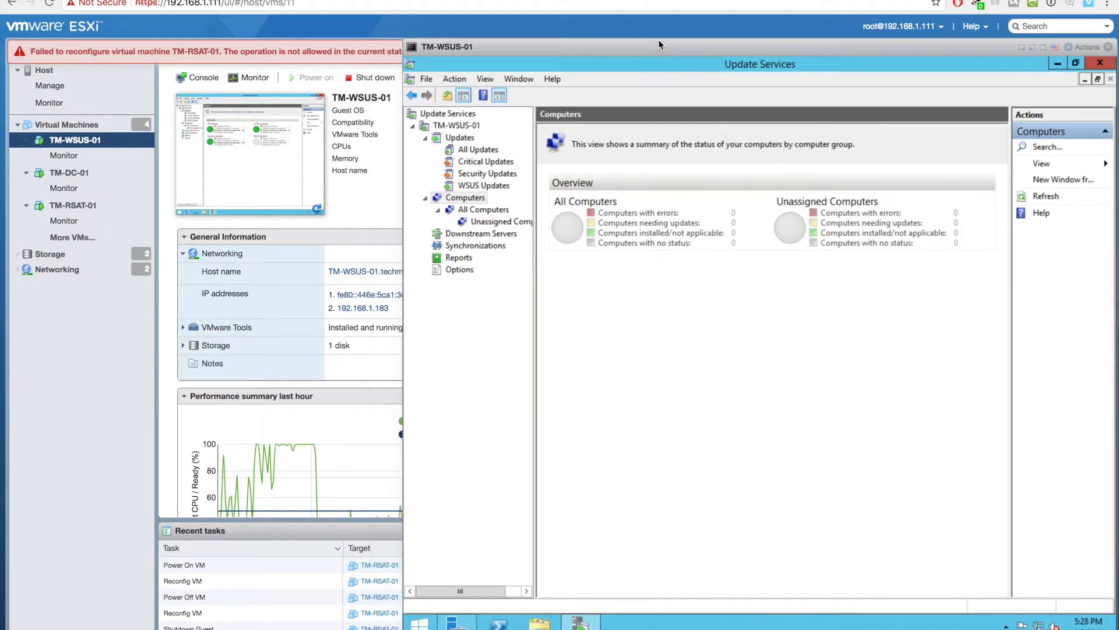
{"action": "left_click", "coordinate": [65, 124]}
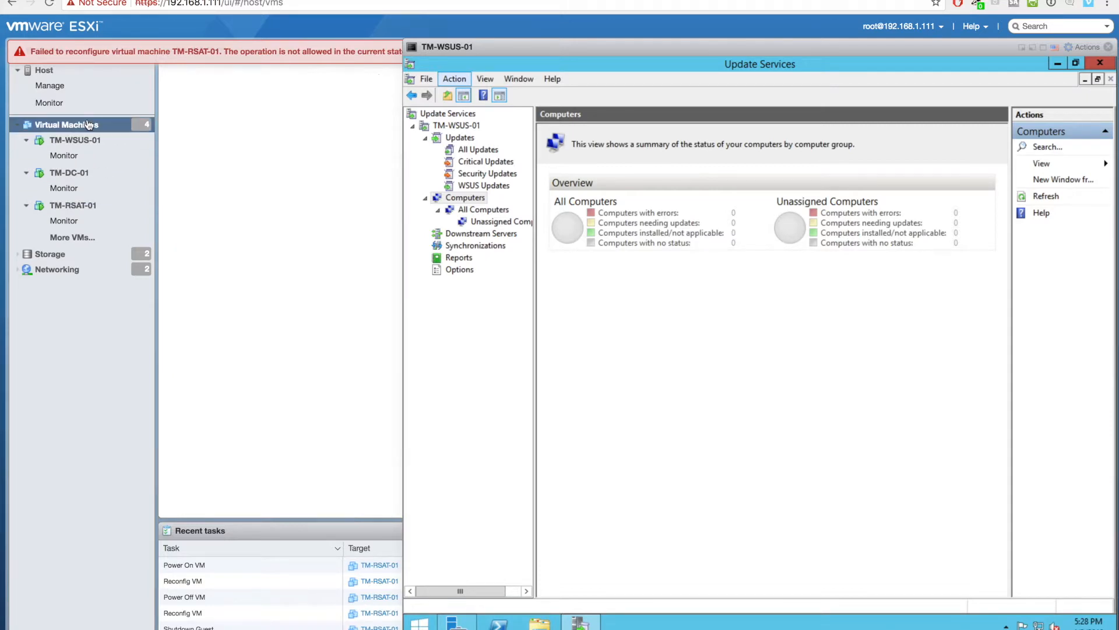
{"action": "left_click", "coordinate": [1021, 47]}
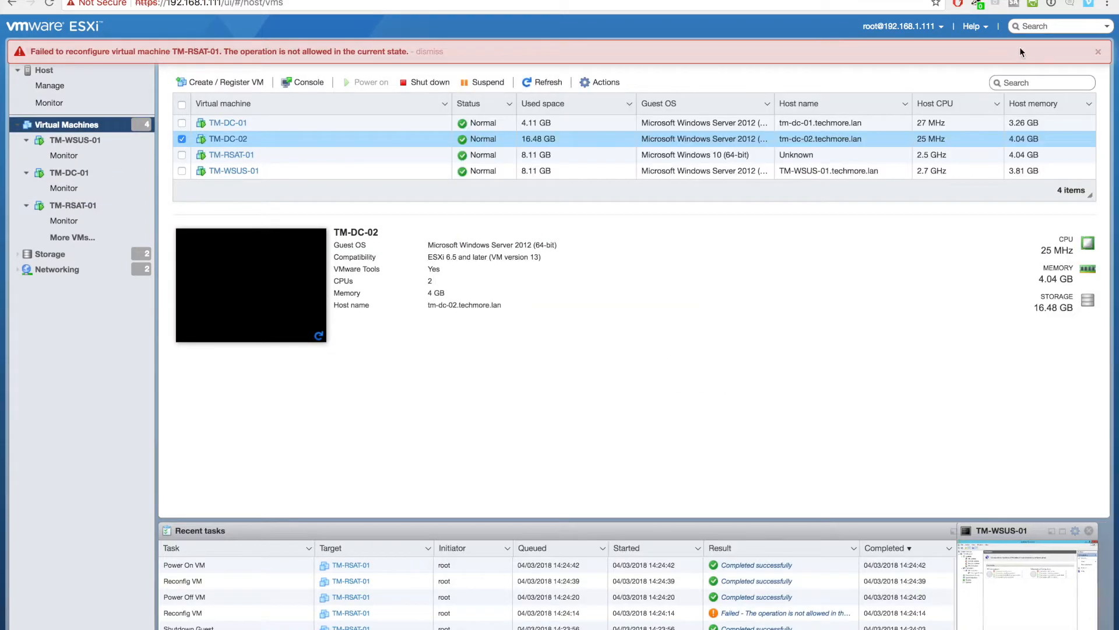
{"action": "left_click", "coordinate": [1099, 52]}
{"action": "left_click", "coordinate": [233, 138]}
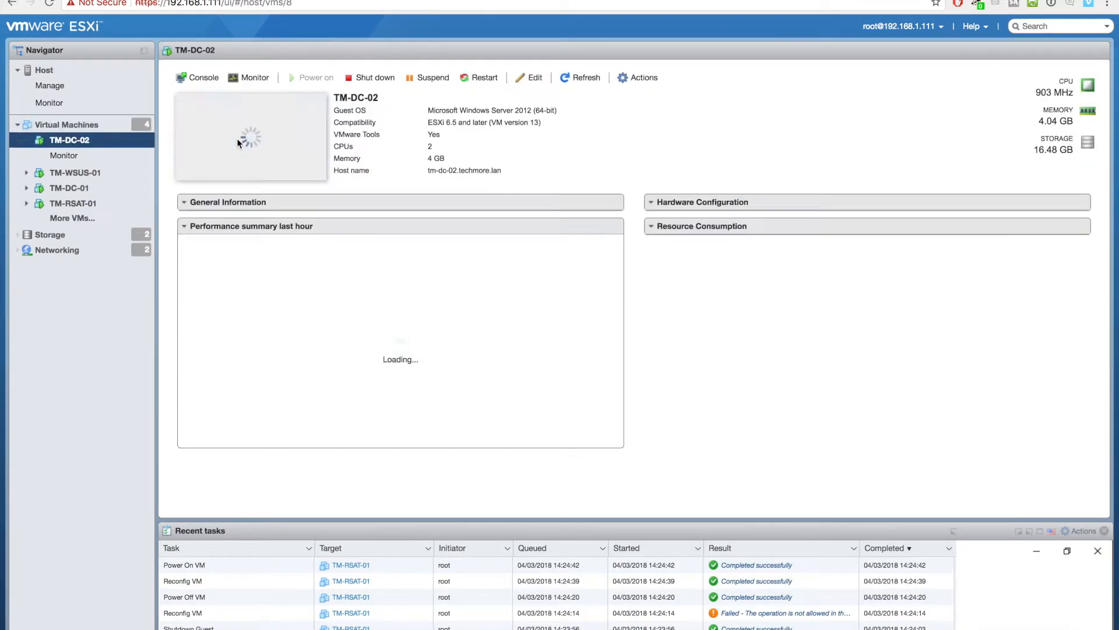
{"action": "left_click", "coordinate": [258, 138]}
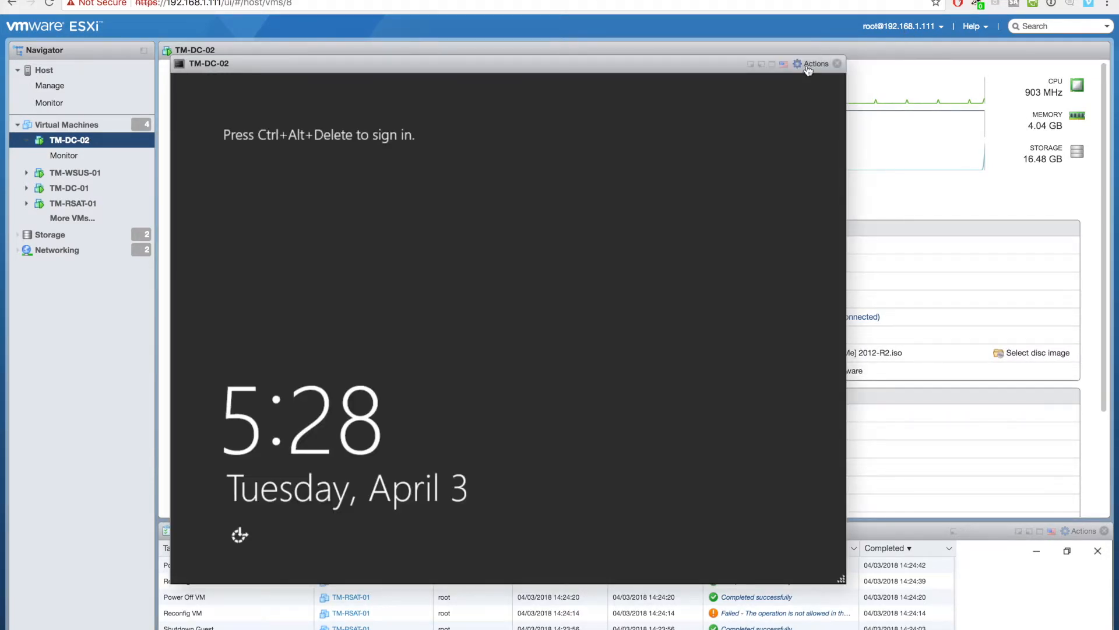
- Send Ctrl-Alt-Delete and sign in as Other user with the domain account credentials
{"action": "left_click", "coordinate": [810, 64]}
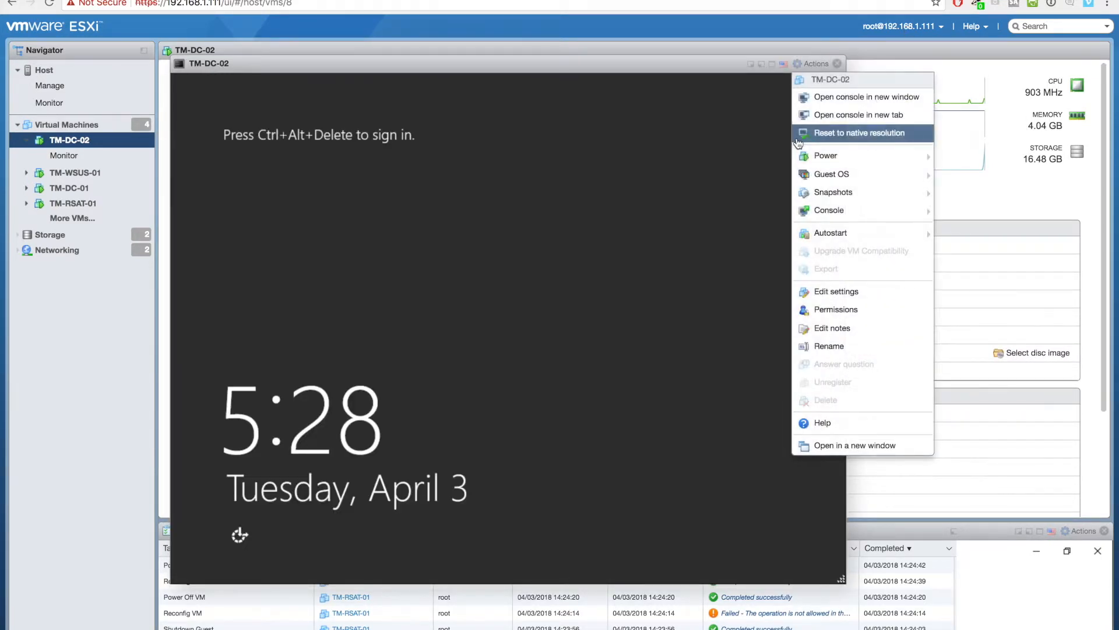
{"action": "mouse_move", "coordinate": [828, 190]}
{"action": "mouse_move", "coordinate": [694, 216]}
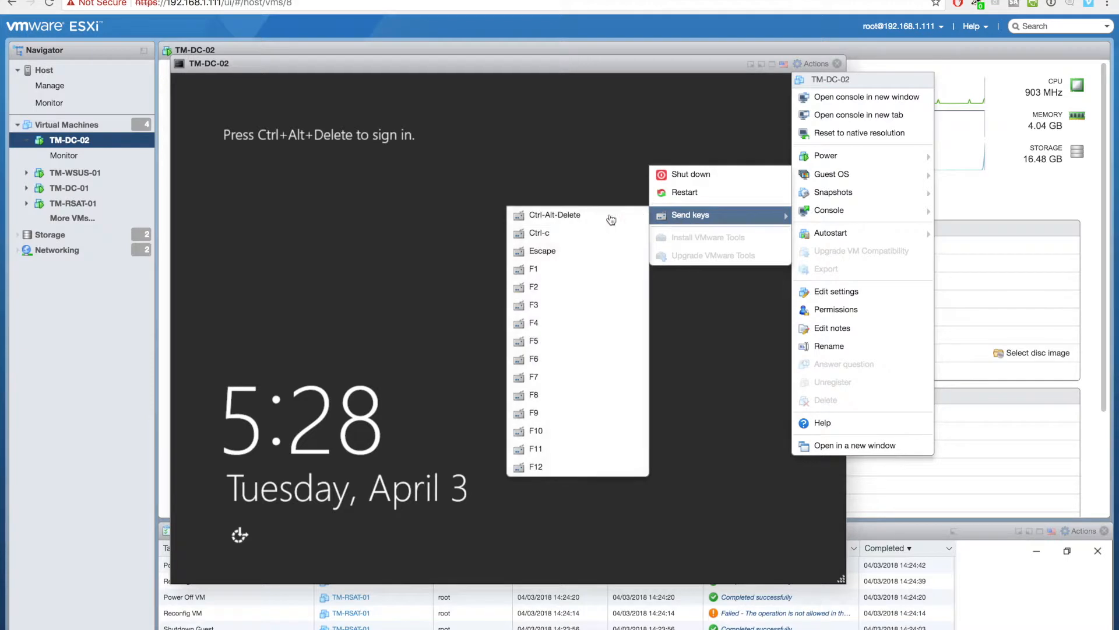
{"action": "left_click", "coordinate": [600, 217]}
{"action": "left_click", "coordinate": [581, 271]}
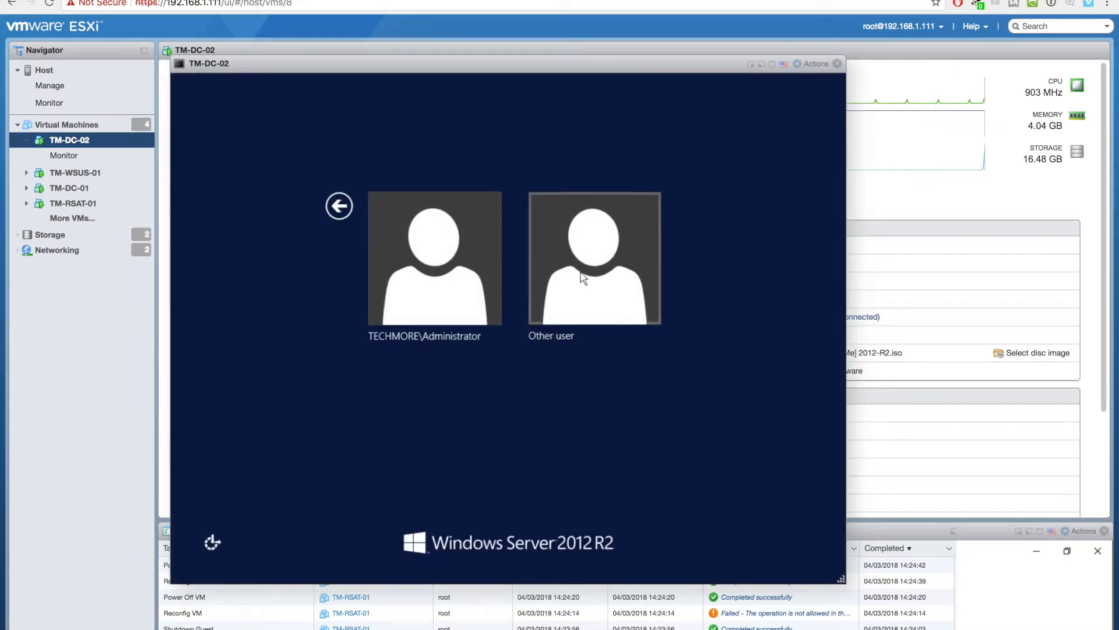
{"action": "type", "text": "techmore"}
{"action": "key", "text": "Tab"}
{"action": "type", "text": "Password1"}
{"action": "key", "text": "Return"}
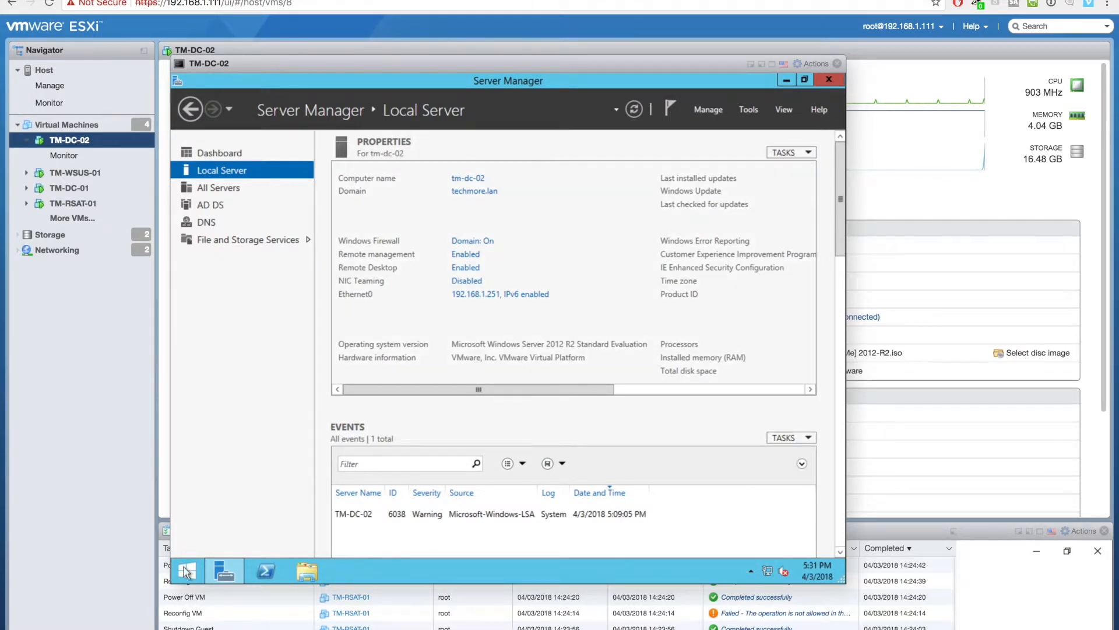
- Search 'upda', open Windows Update on TM-DC-02, check for updates, and close the console
{"action": "left_click", "coordinate": [186, 572]}
{"action": "type", "text": "up"}
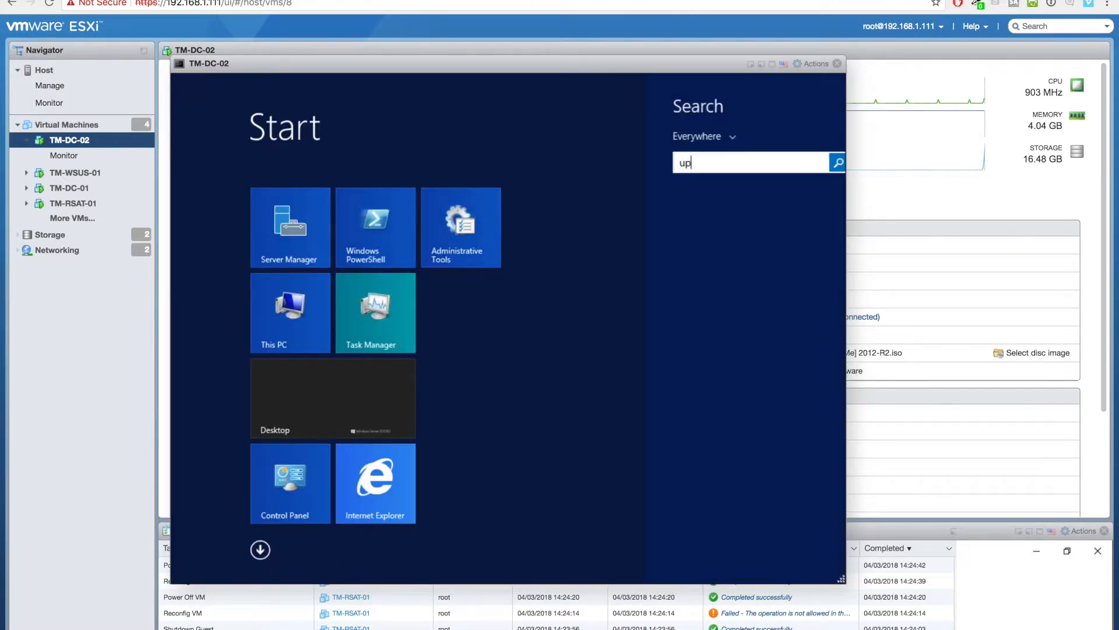
{"action": "type", "text": "date"}
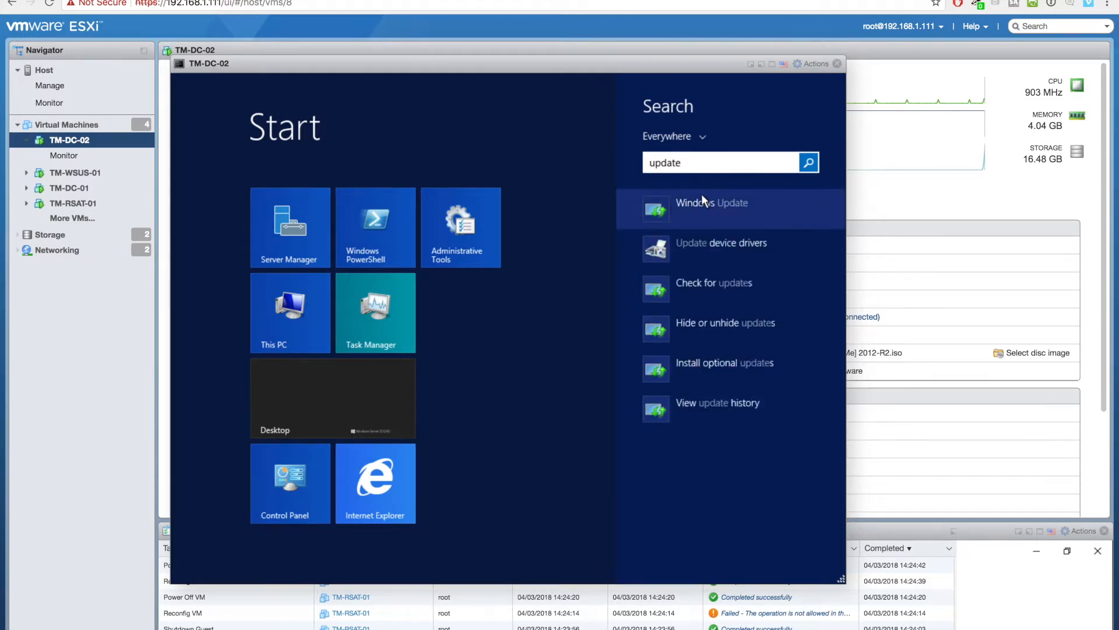
{"action": "left_click", "coordinate": [693, 204]}
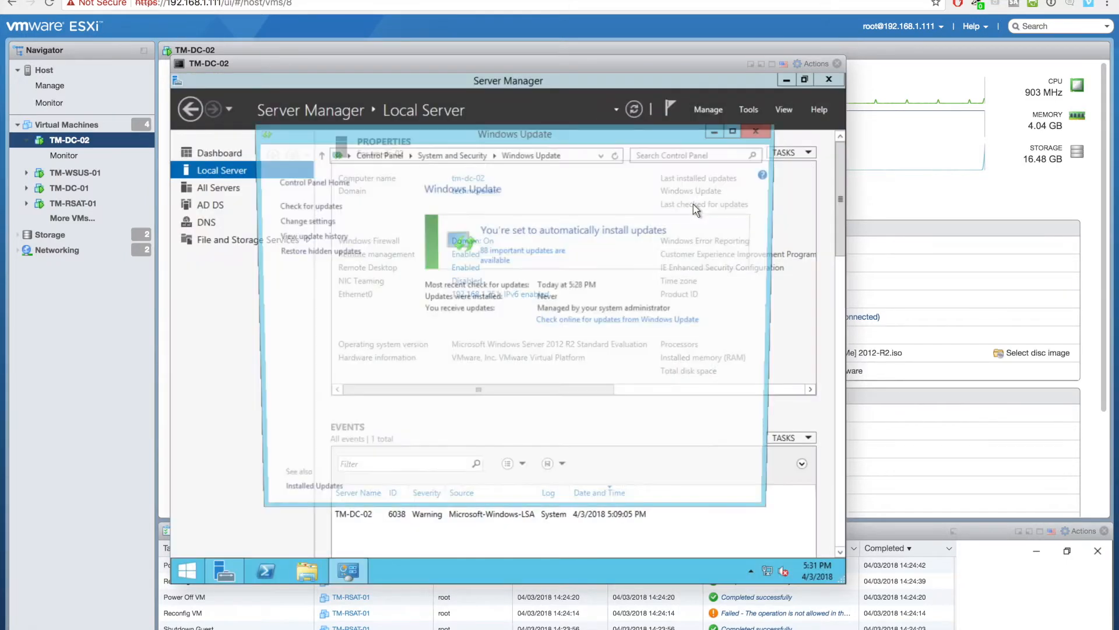
{"action": "left_click", "coordinate": [323, 206]}
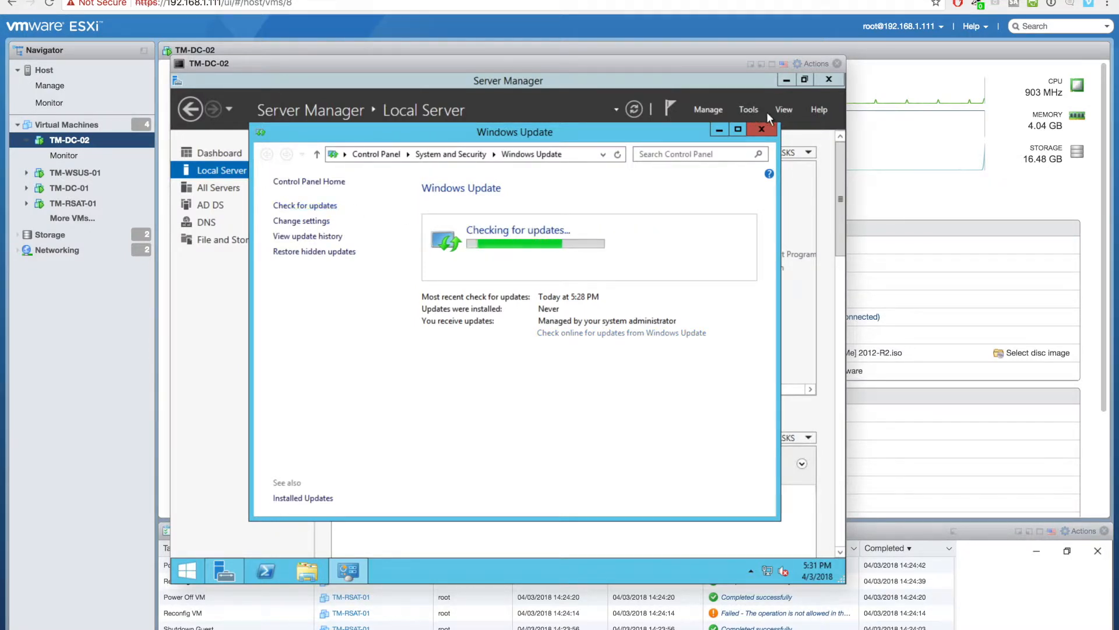
{"action": "left_click", "coordinate": [752, 65]}
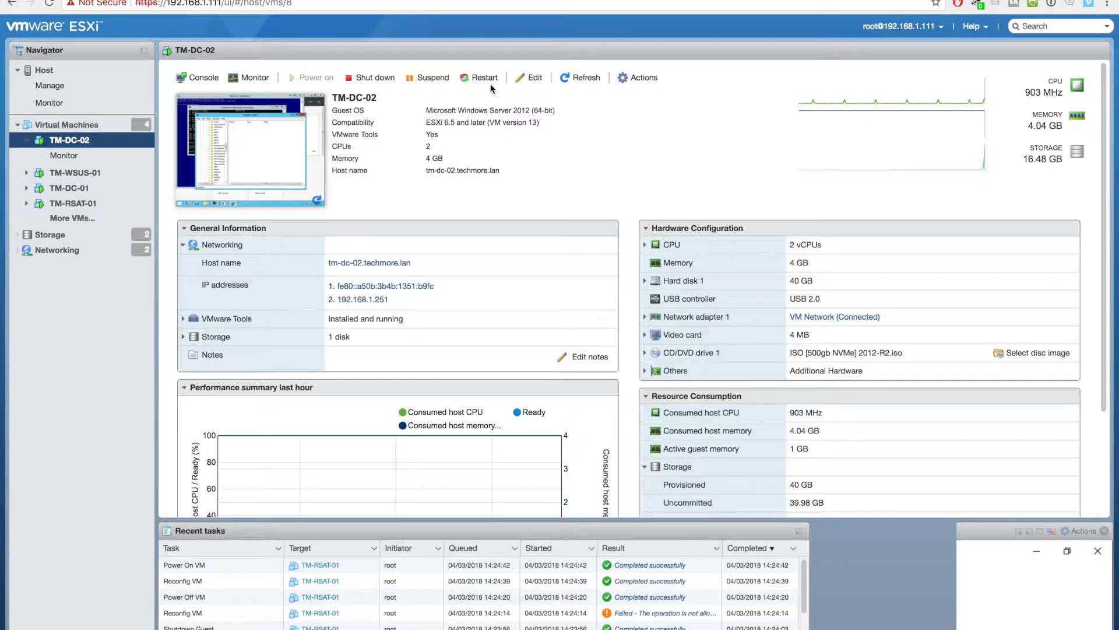
- Open the TM-WSUS-01 console and list Unassigned Computers: tm-dc-02, tm-dc-01 and tm-rsat-01
{"action": "left_click", "coordinate": [76, 172]}
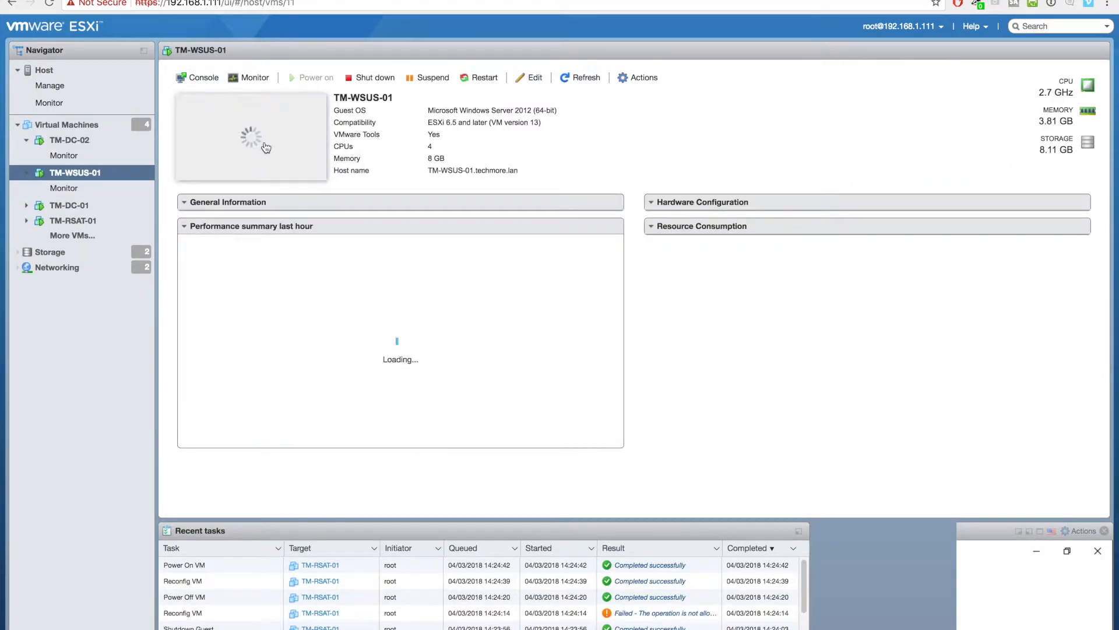
{"action": "left_click", "coordinate": [264, 142]}
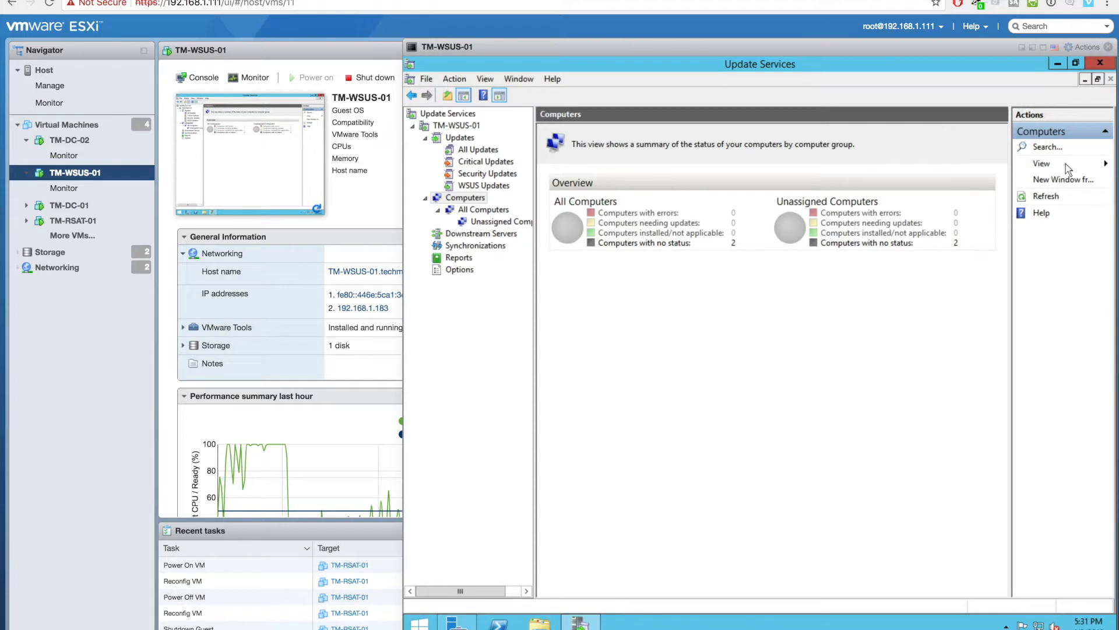
{"action": "left_click", "coordinate": [485, 210]}
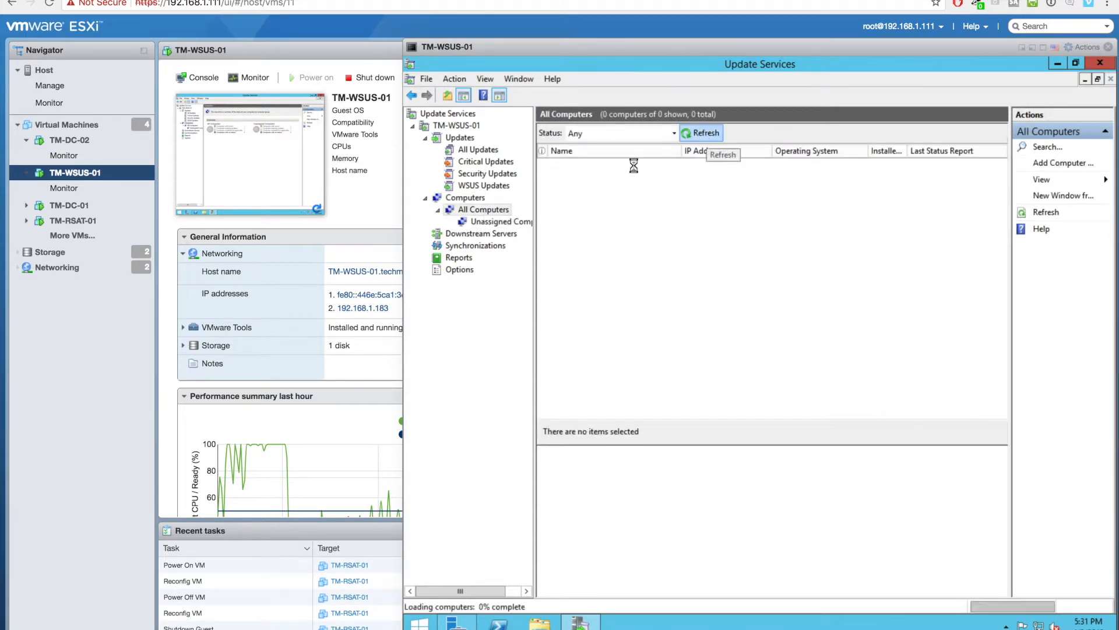
{"action": "left_click", "coordinate": [477, 223]}
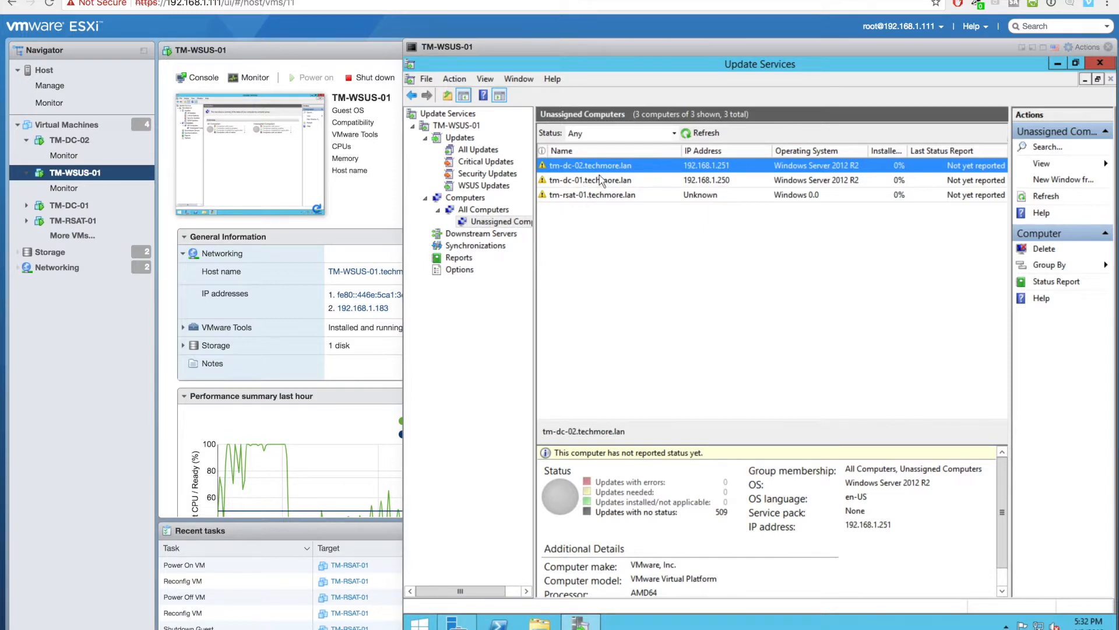
- Create the Servers and Clients computer groups under All Computers
{"action": "right_click", "coordinate": [494, 213]}
{"action": "left_click", "coordinate": [523, 235]}
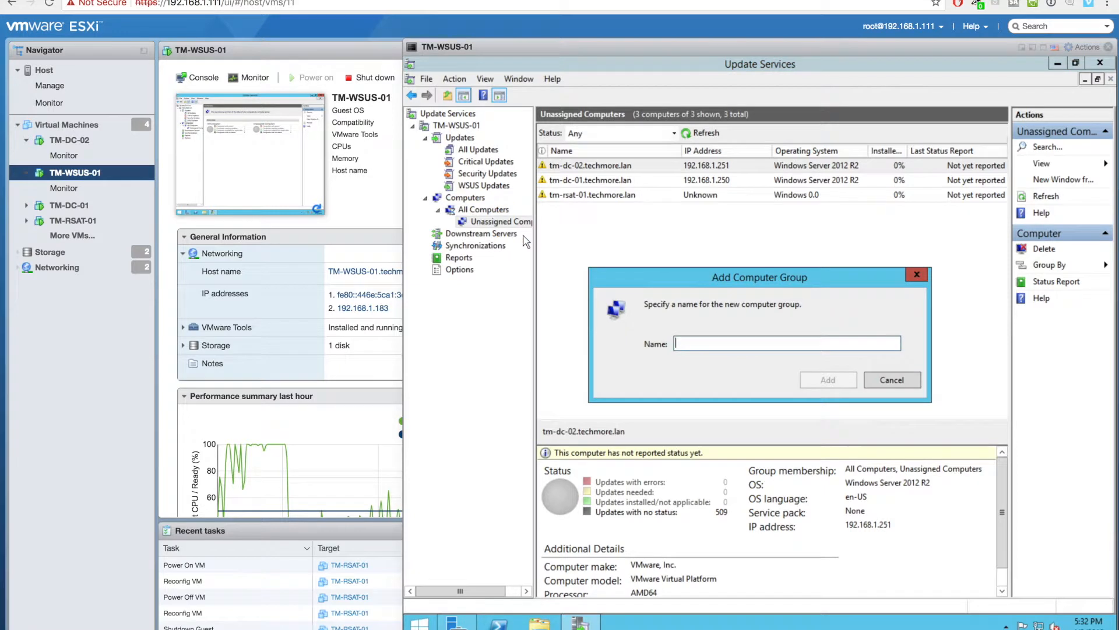
{"action": "type", "text": "Servers"}
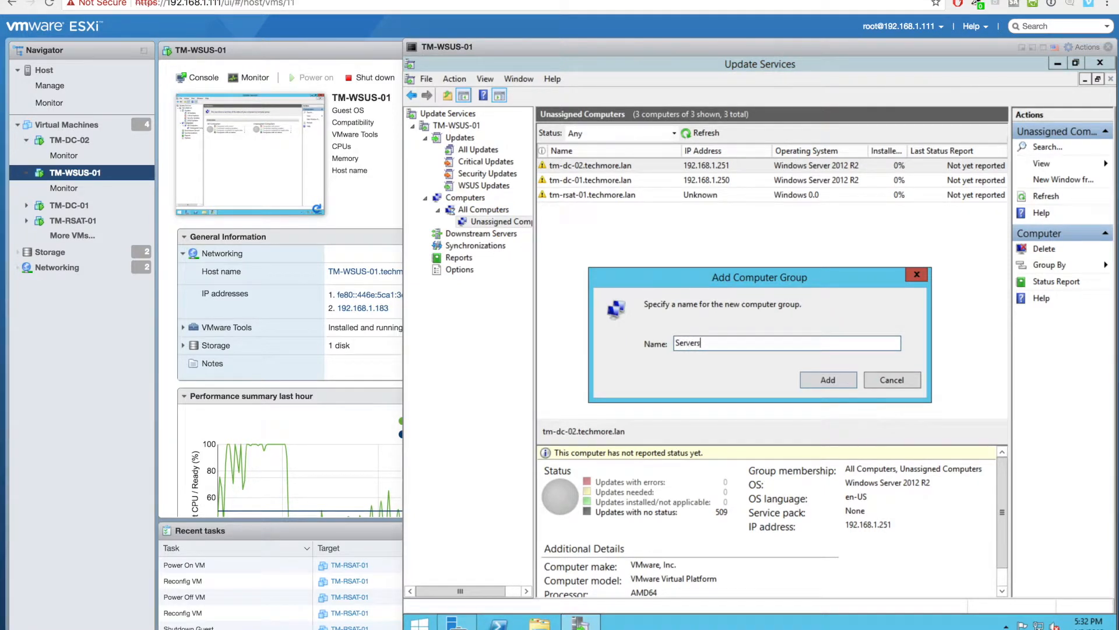
{"action": "key", "text": "Return"}
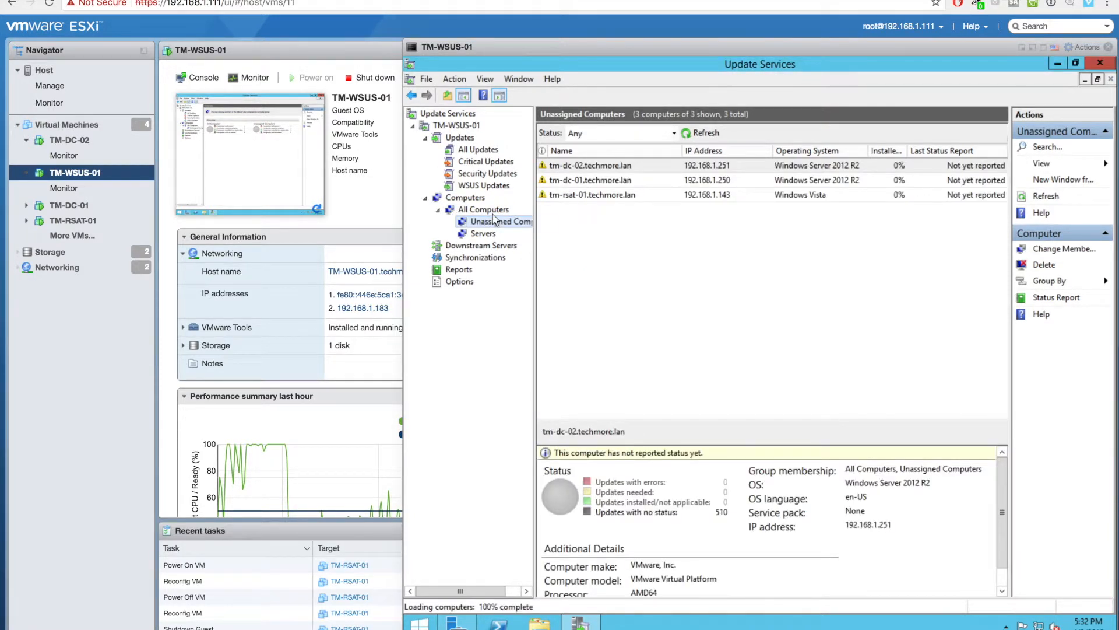
{"action": "right_click", "coordinate": [493, 211]}
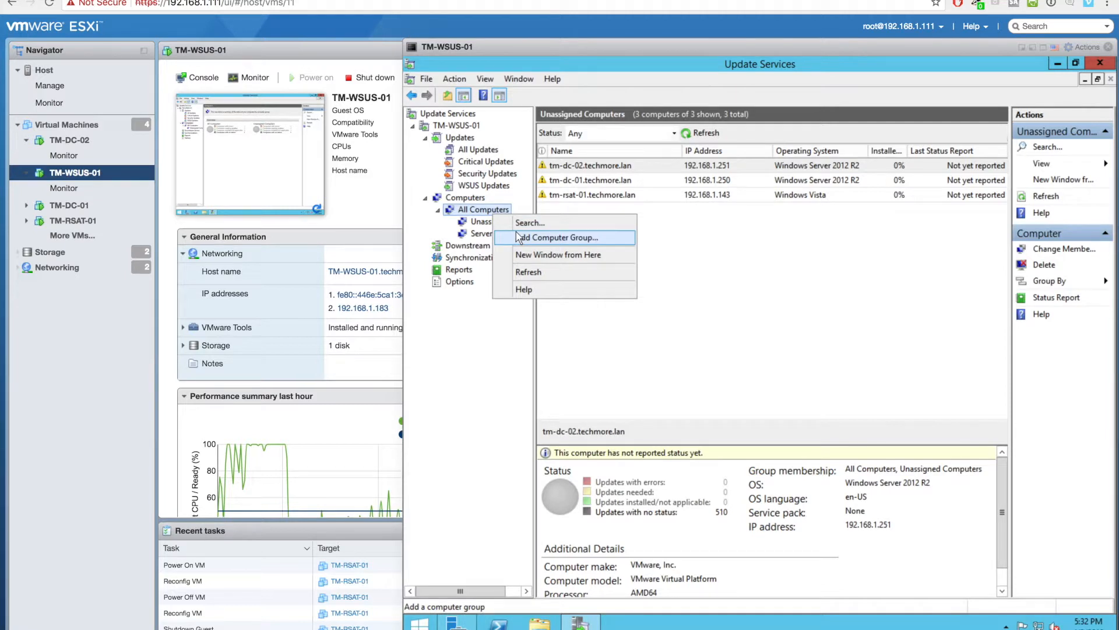
{"action": "left_click", "coordinate": [517, 237]}
{"action": "type", "text": "Clients"}
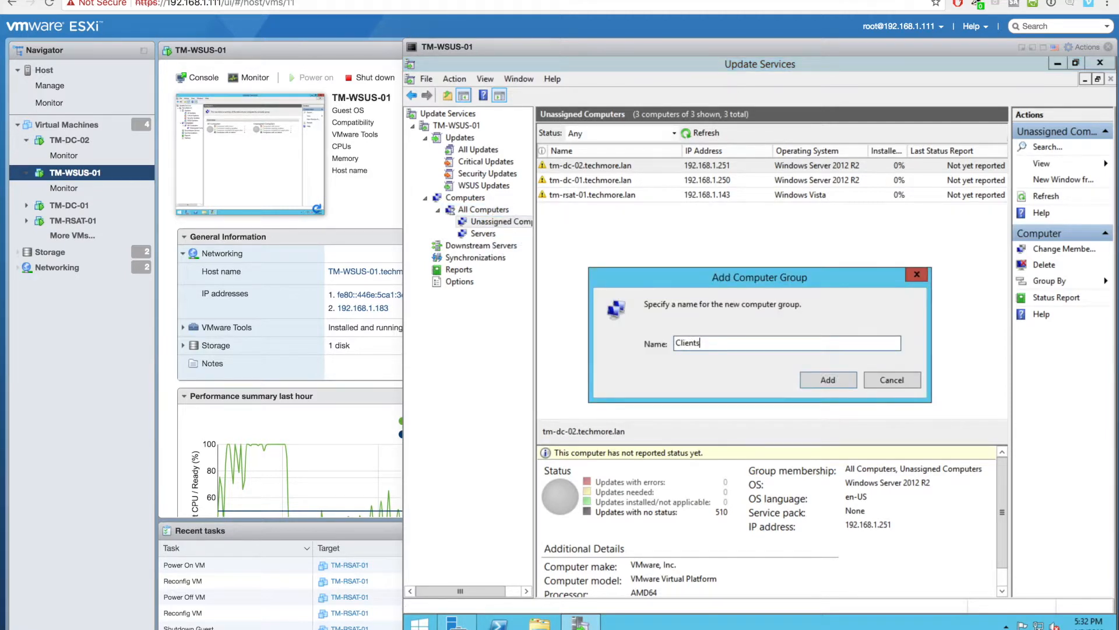
{"action": "key", "text": "Return"}
- Assign tm-dc-02 and tm-dc-01 to the Servers group
{"action": "left_click", "coordinate": [597, 169]}
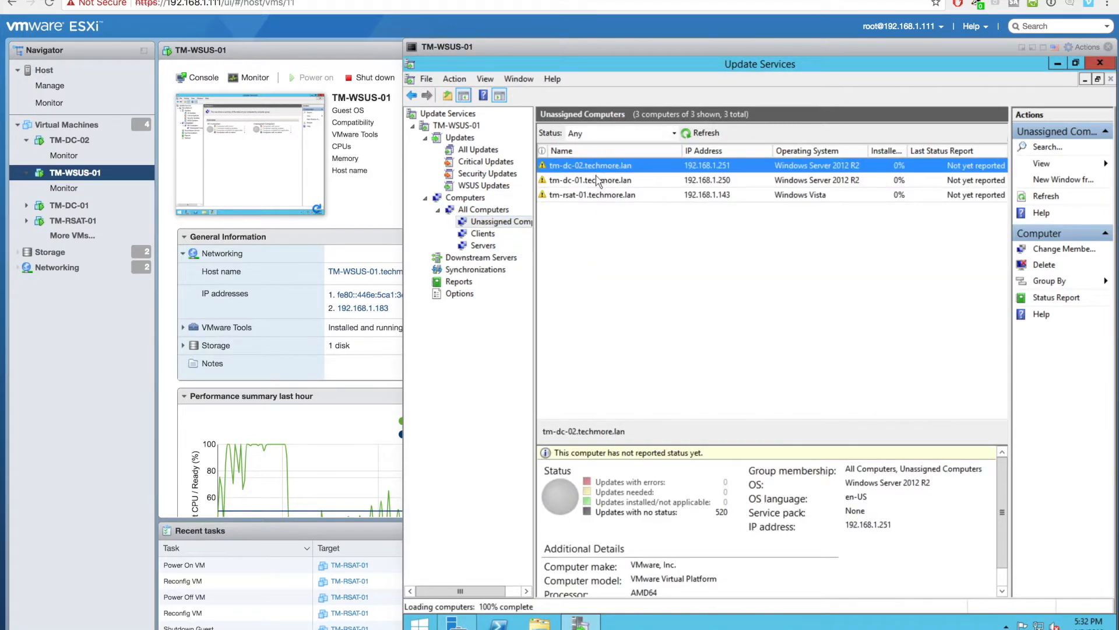
{"action": "left_click", "coordinate": [595, 181], "text": "ctrl"}
{"action": "right_click", "coordinate": [594, 180]}
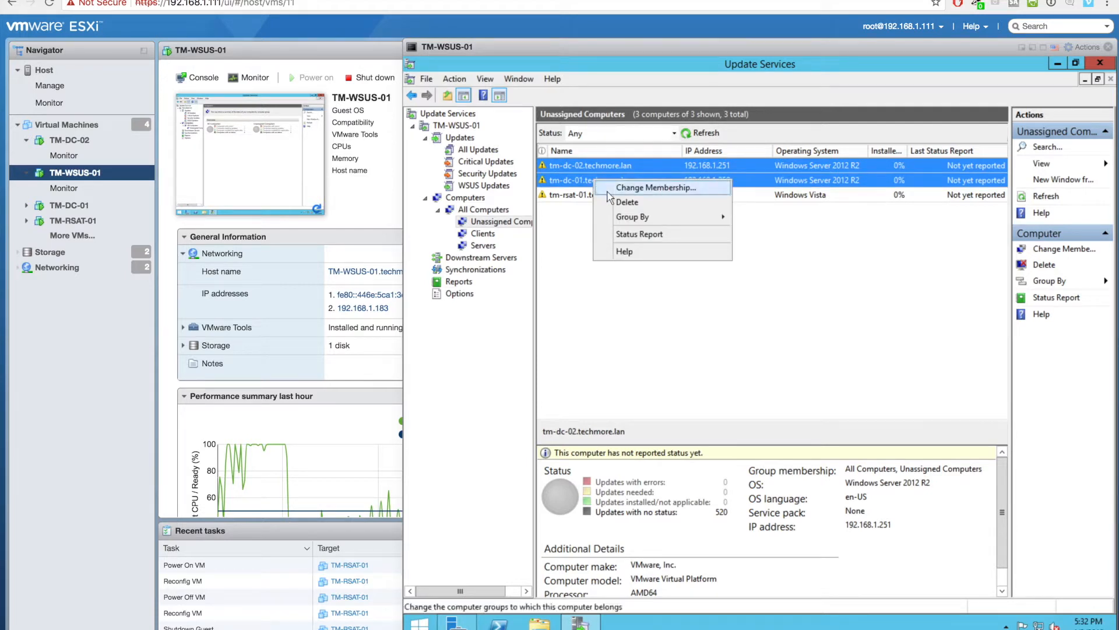
{"action": "left_click", "coordinate": [609, 188]}
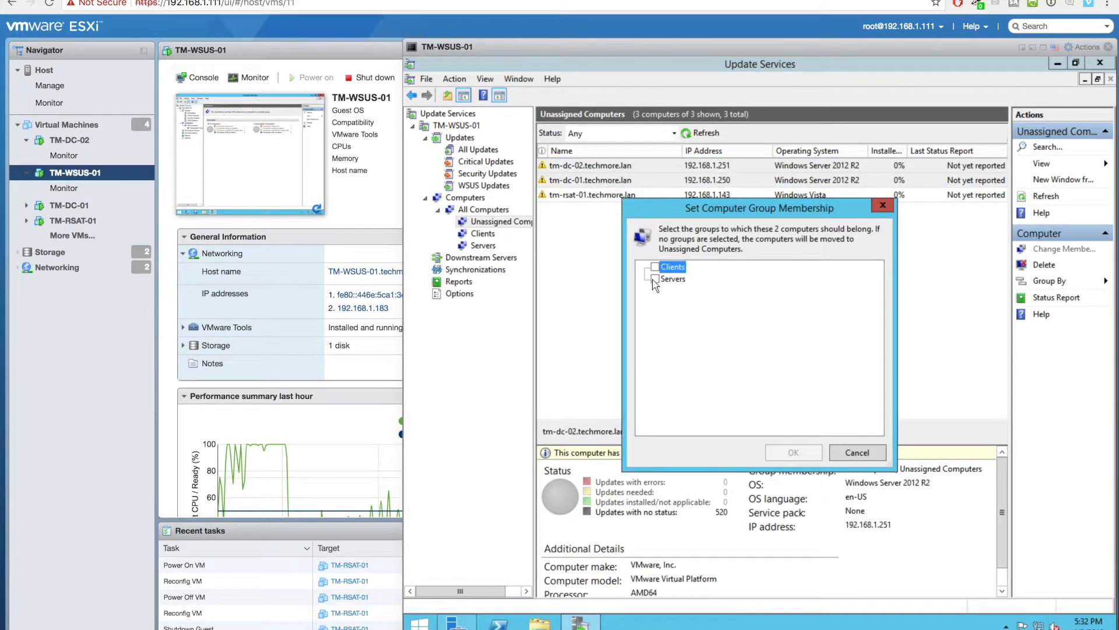
{"action": "left_click", "coordinate": [654, 279]}
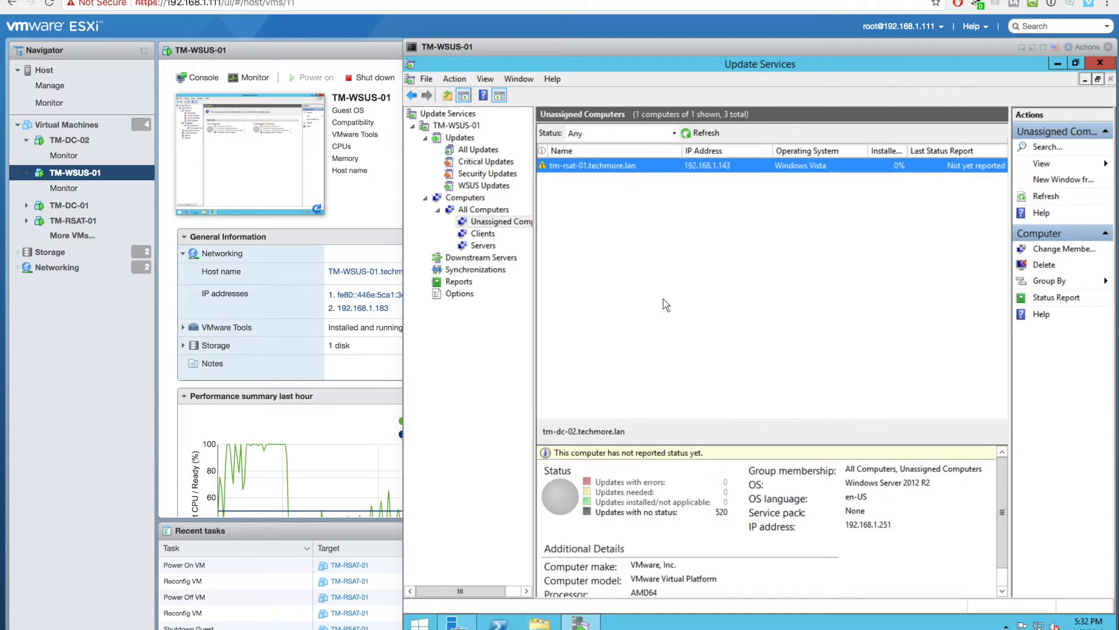
- Assign tm-rsat-01 to the Clients group
{"action": "right_click", "coordinate": [596, 168]}
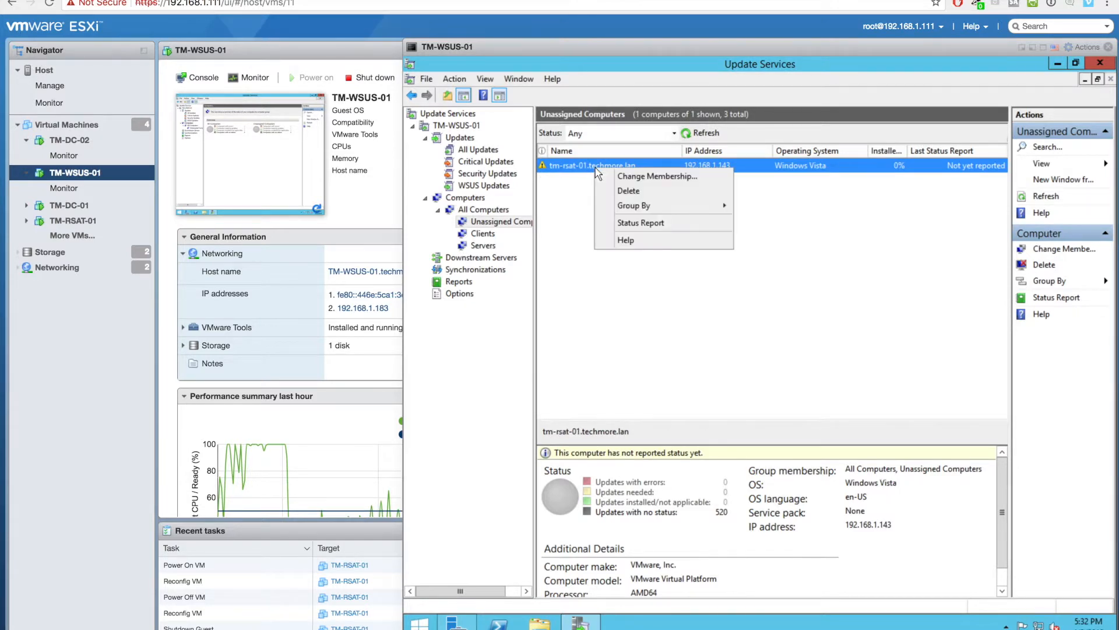
{"action": "left_click", "coordinate": [604, 180]}
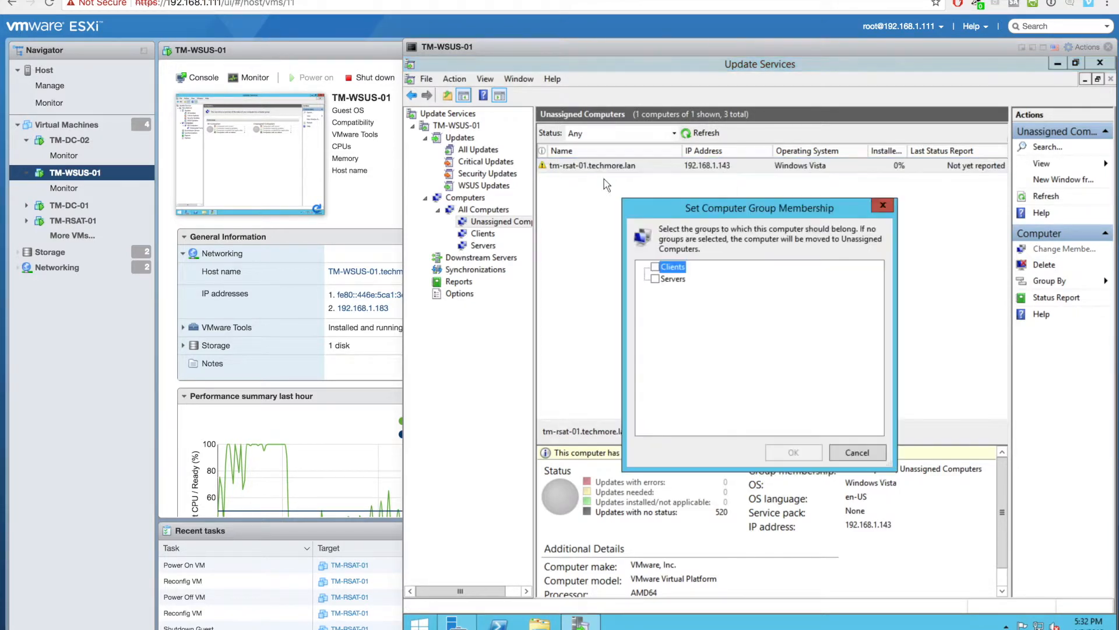
{"action": "left_click", "coordinate": [655, 267]}
{"action": "left_click", "coordinate": [793, 455]}
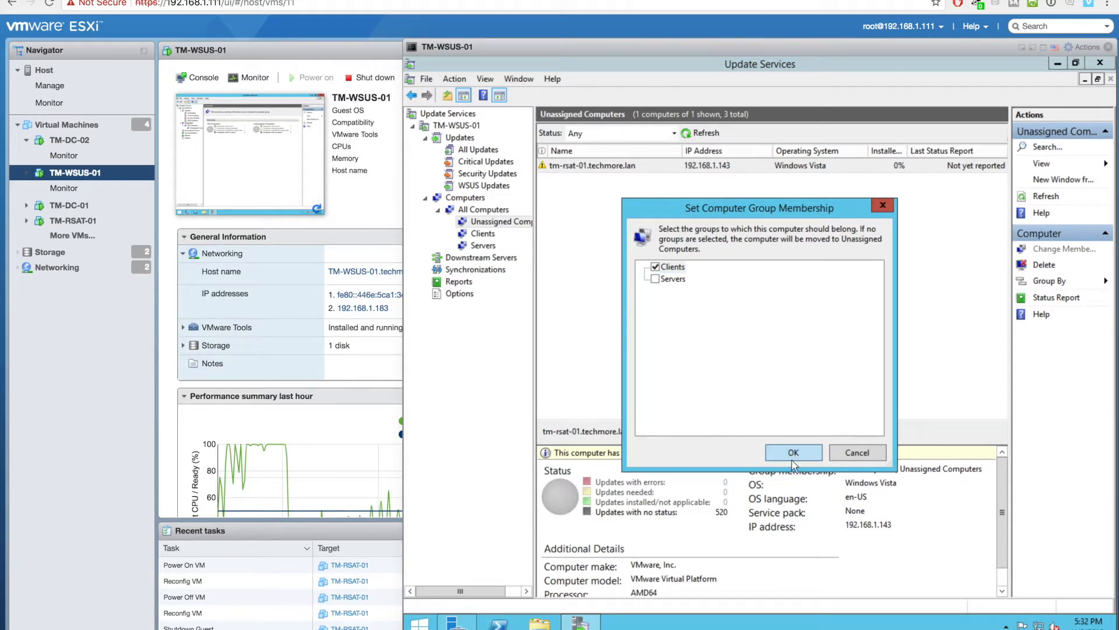
- Run gpupdate /force in PowerShell on the WSUS server, then close PowerShell
{"action": "left_click", "coordinate": [498, 623]}
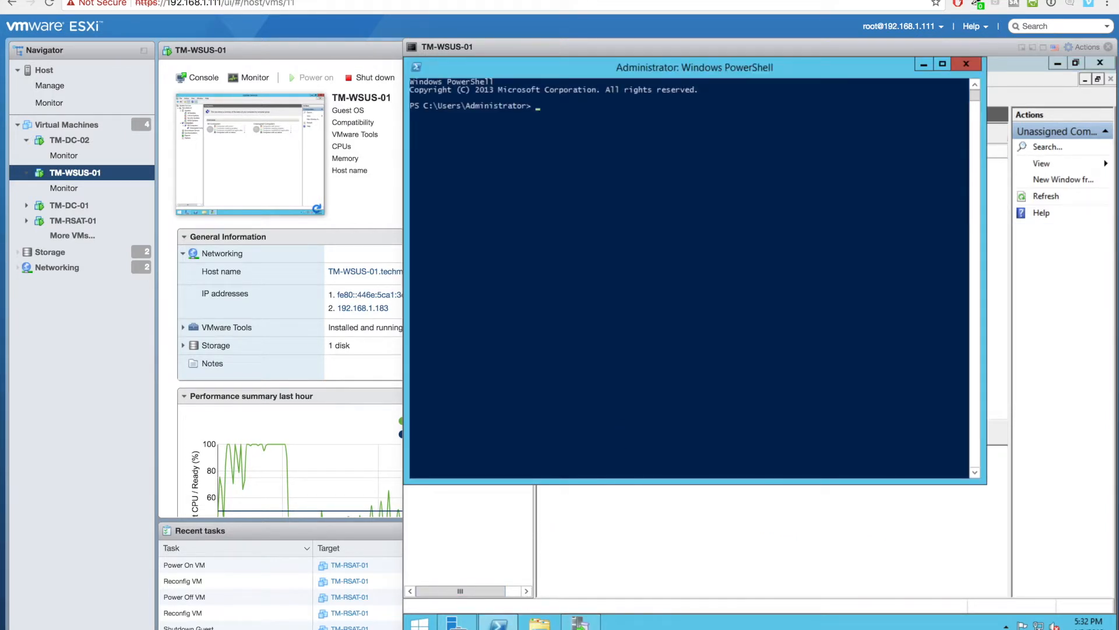
{"action": "type", "text": "gpupdate /force"}
{"action": "key", "text": "Return"}
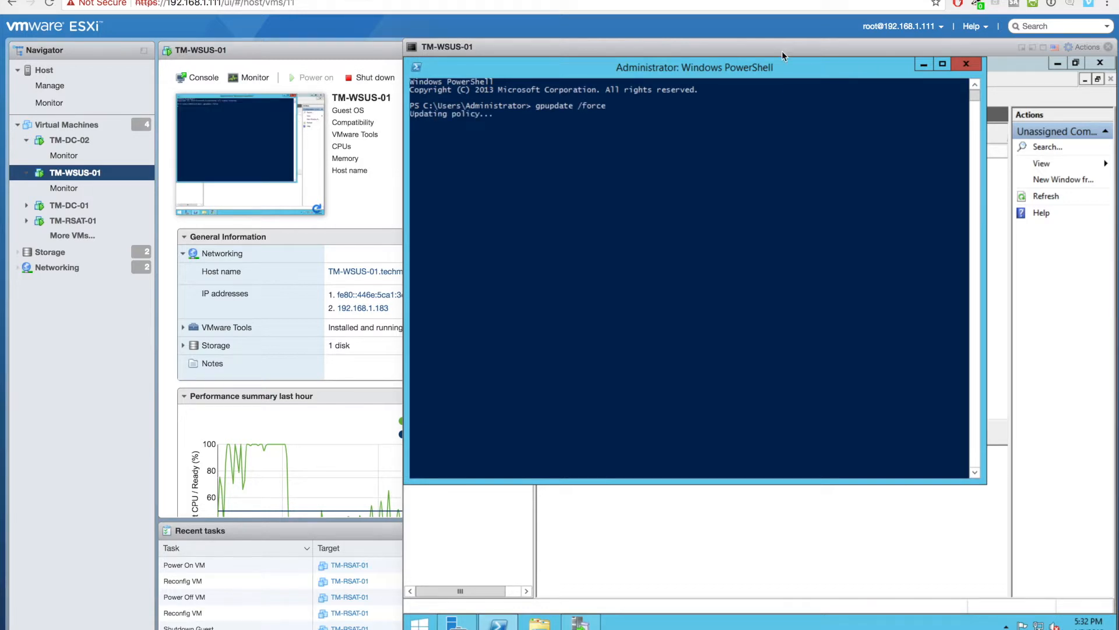
{"action": "left_click_drag", "start_coordinate": [782, 43], "coordinate": [668, 42]}
{"action": "left_click", "coordinate": [853, 64]}
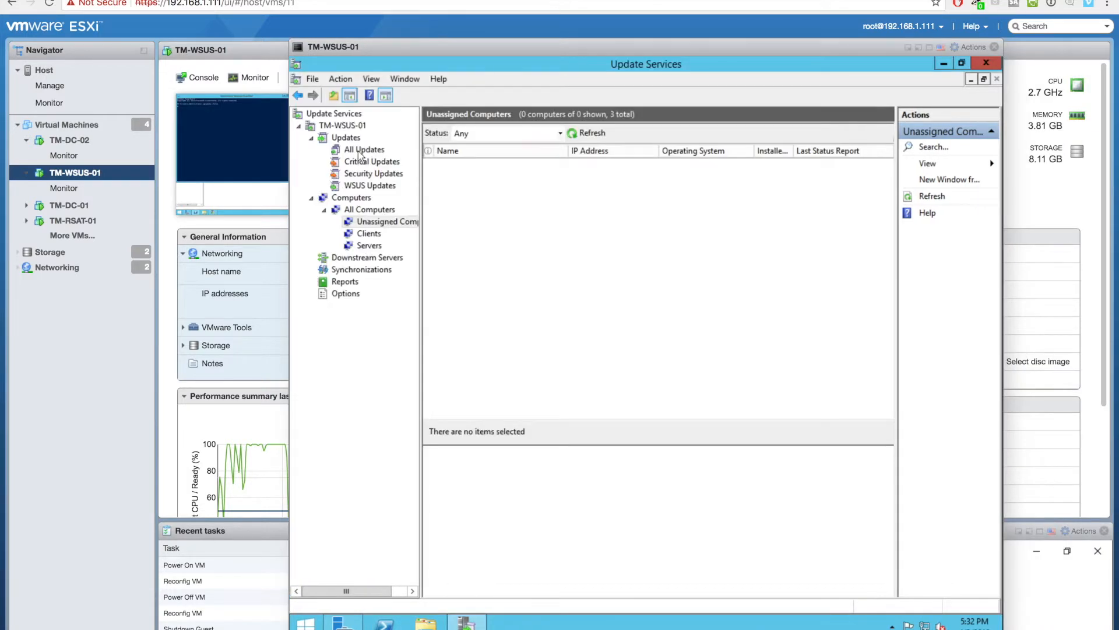
- Filter All Updates to Unapproved, then refresh the TM-WSUS-01 server overview
{"action": "left_click", "coordinate": [359, 152]}
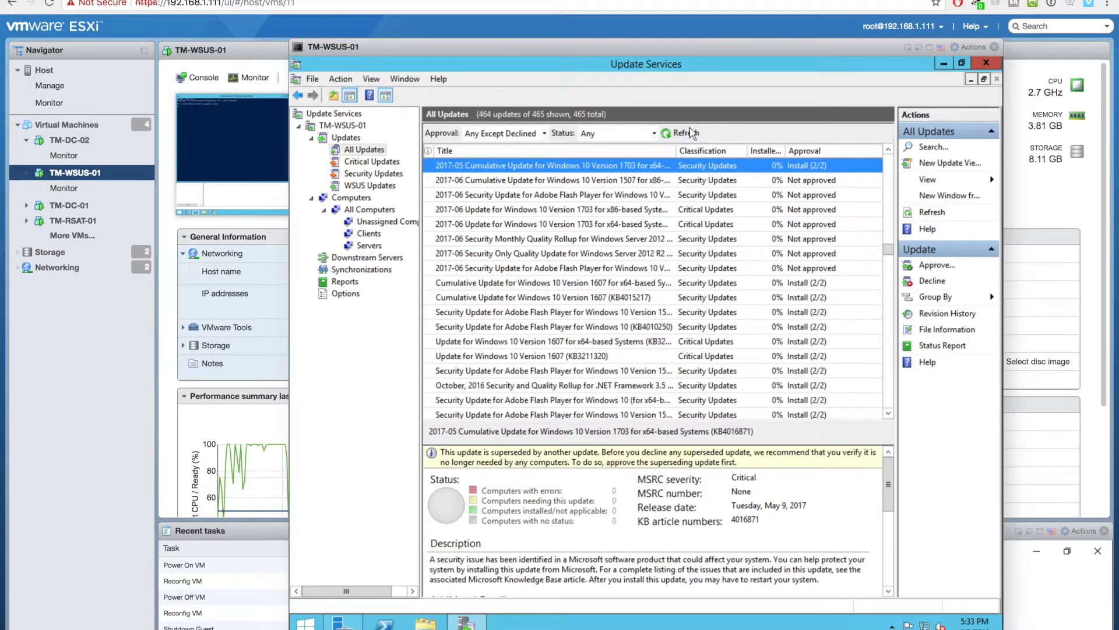
{"action": "left_click", "coordinate": [533, 133]}
{"action": "left_click", "coordinate": [533, 150]}
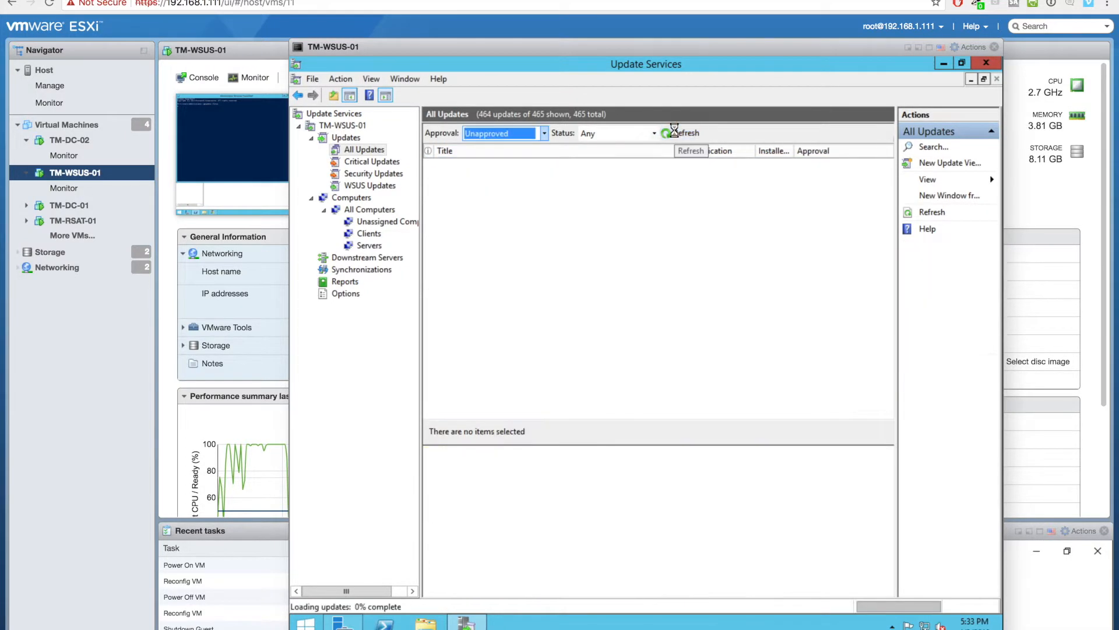
{"action": "left_click", "coordinate": [342, 125]}
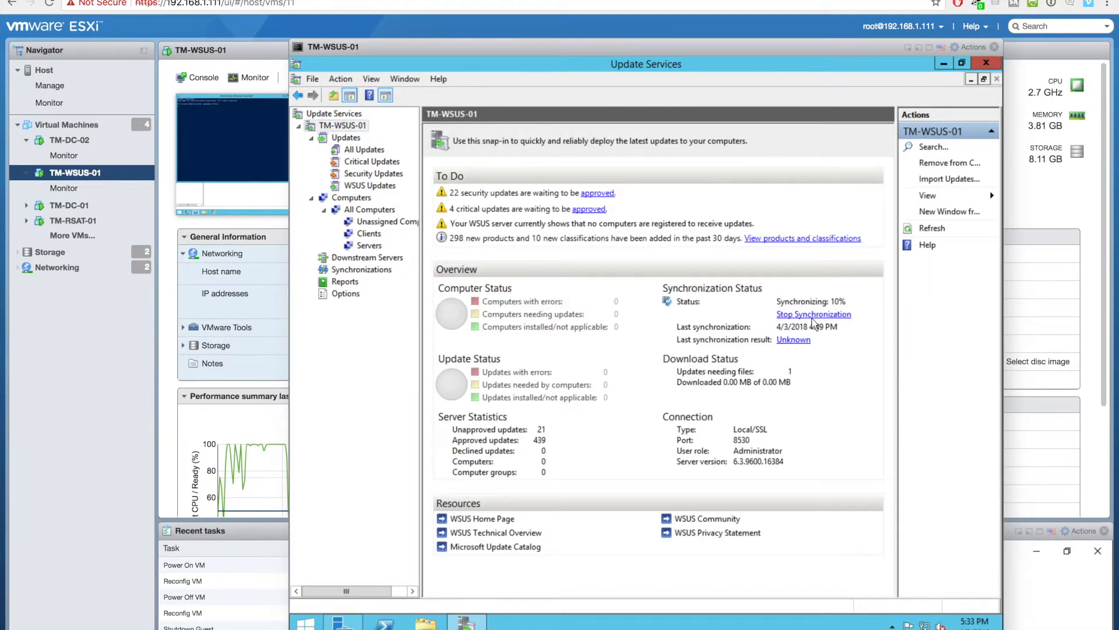
{"action": "left_click", "coordinate": [940, 228]}
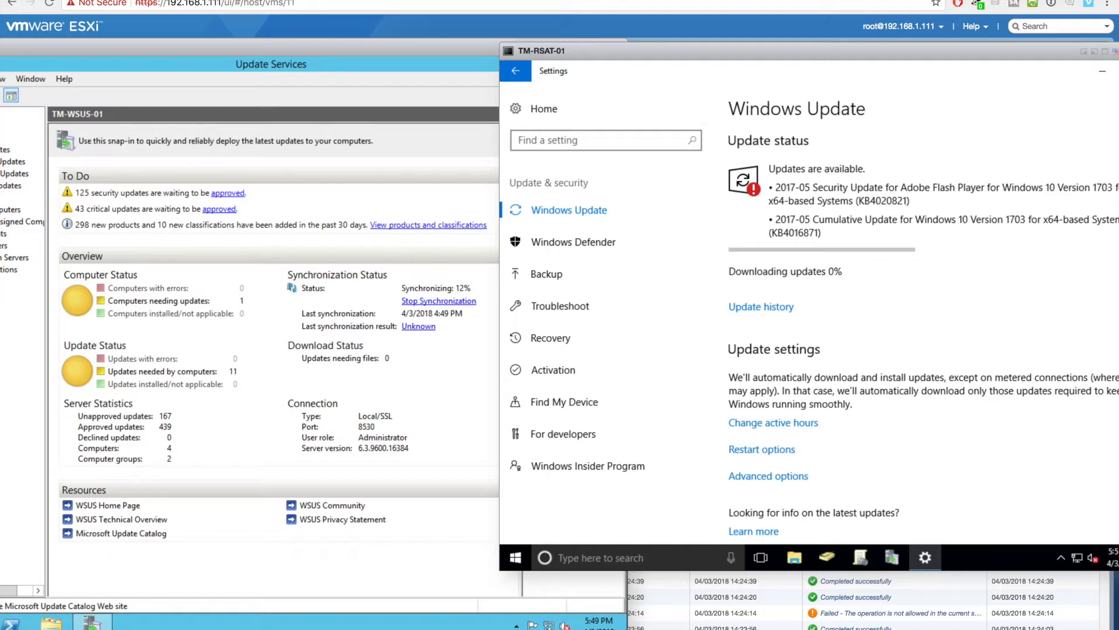
- Send Ctrl-Alt-Delete to unlock TM-WSUS-01, then bring TM-RSAT-01's console forward
{"action": "left_click", "coordinate": [478, 431]}
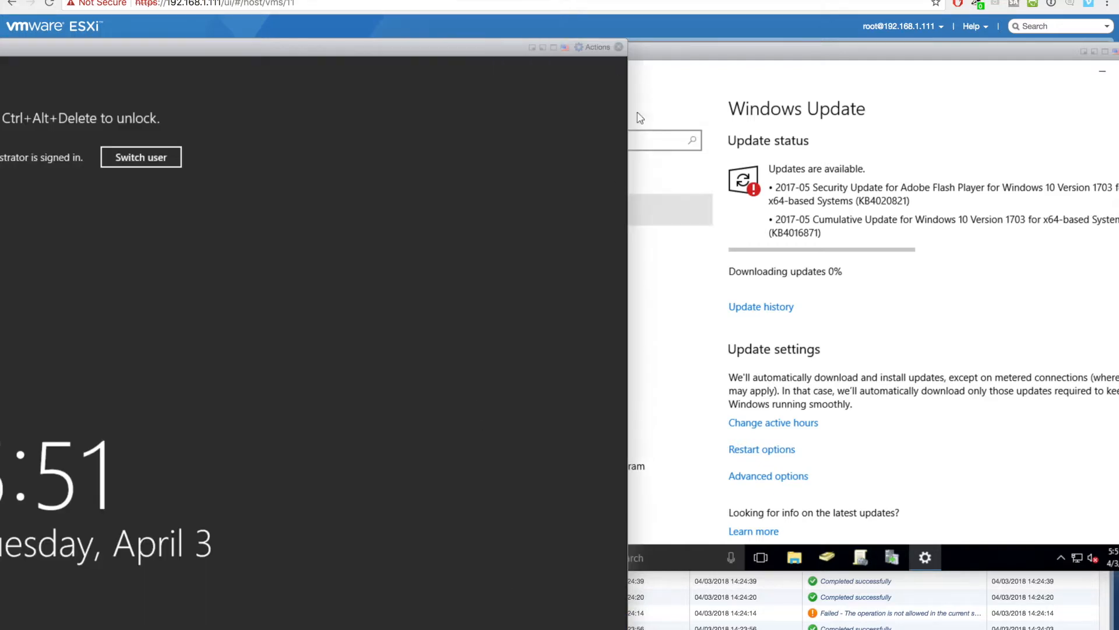
{"action": "left_click", "coordinate": [595, 47]}
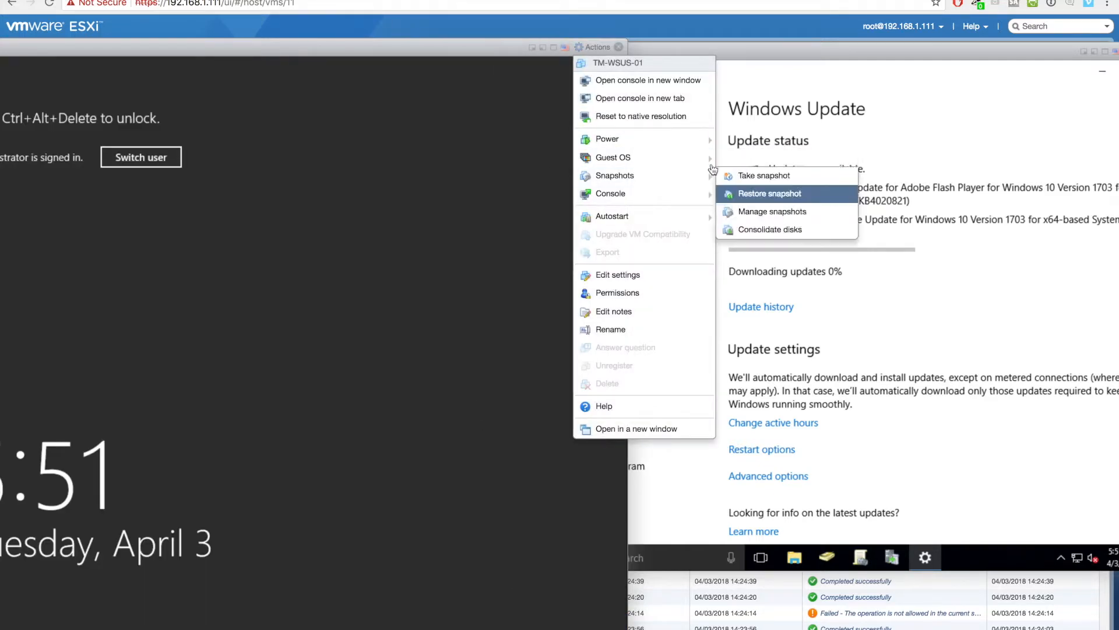
{"action": "mouse_move", "coordinate": [694, 159]}
{"action": "mouse_move", "coordinate": [824, 205]}
{"action": "left_click", "coordinate": [906, 199]}
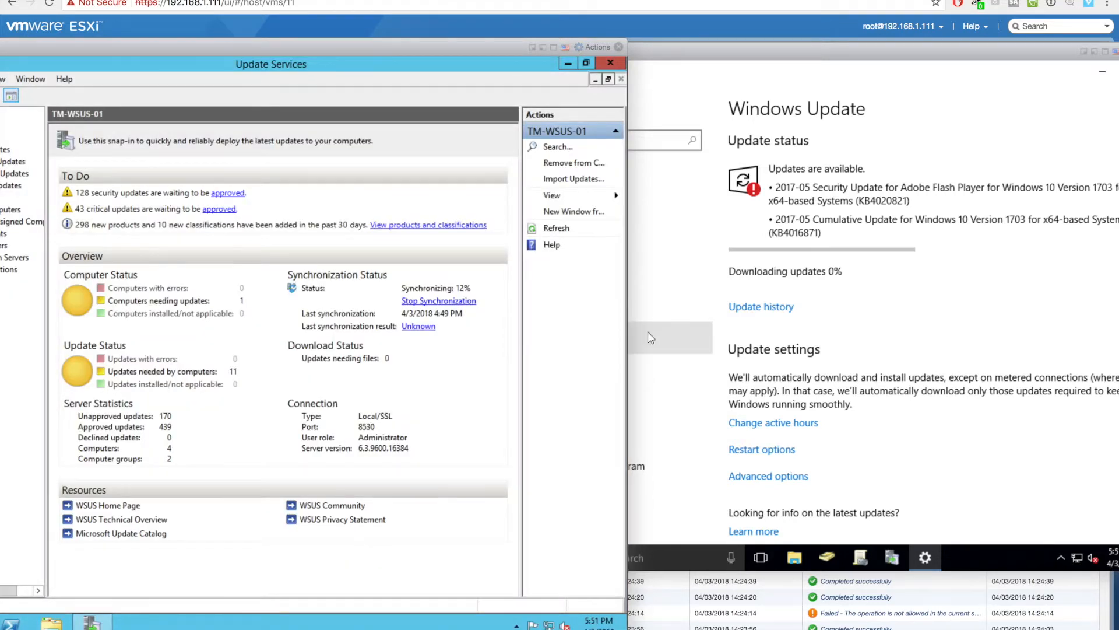
{"action": "left_click_drag", "start_coordinate": [411, 46], "coordinate": [498, 46]}
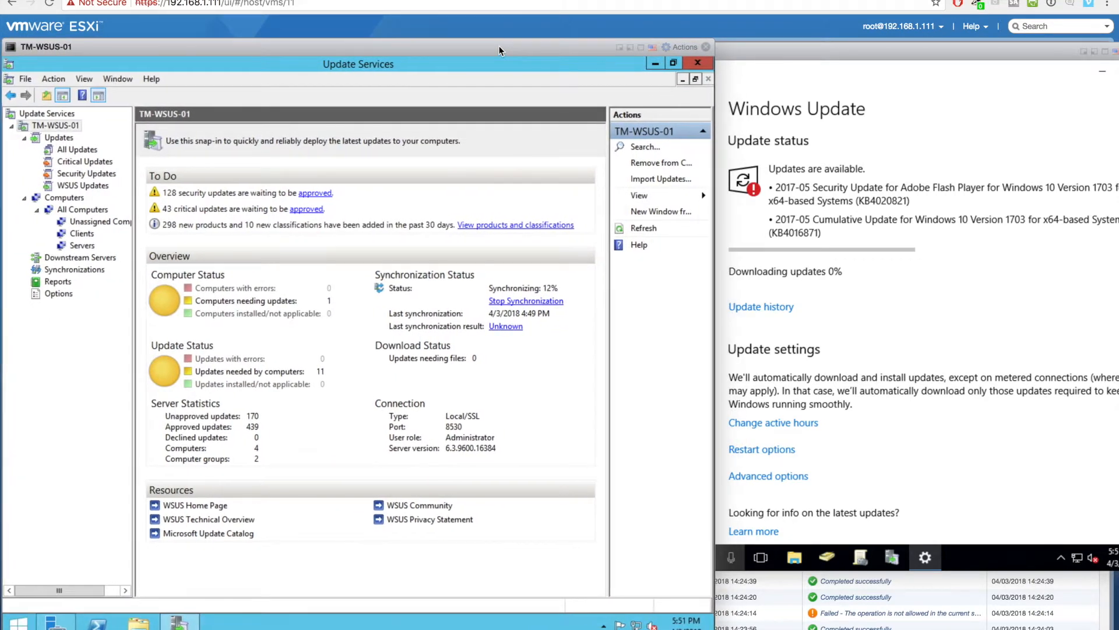
{"action": "left_click", "coordinate": [861, 557]}
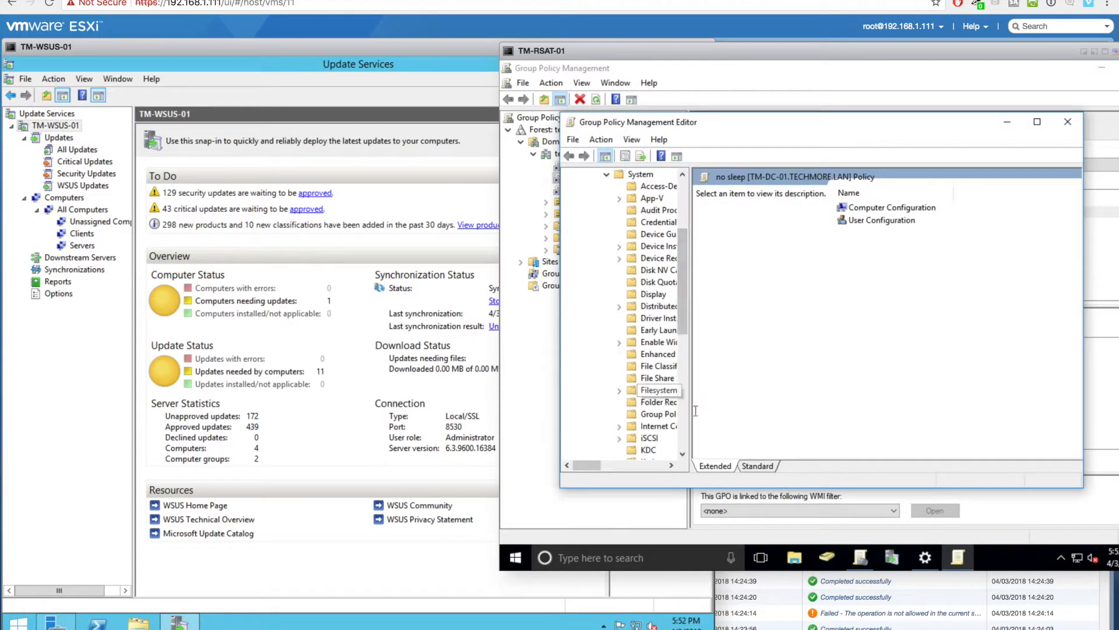
- Expand Administrative Templates > System and show the Power Management policy settings
{"action": "scroll", "coordinate": [727, 365], "scroll_direction": "down", "scroll_amount": 20}
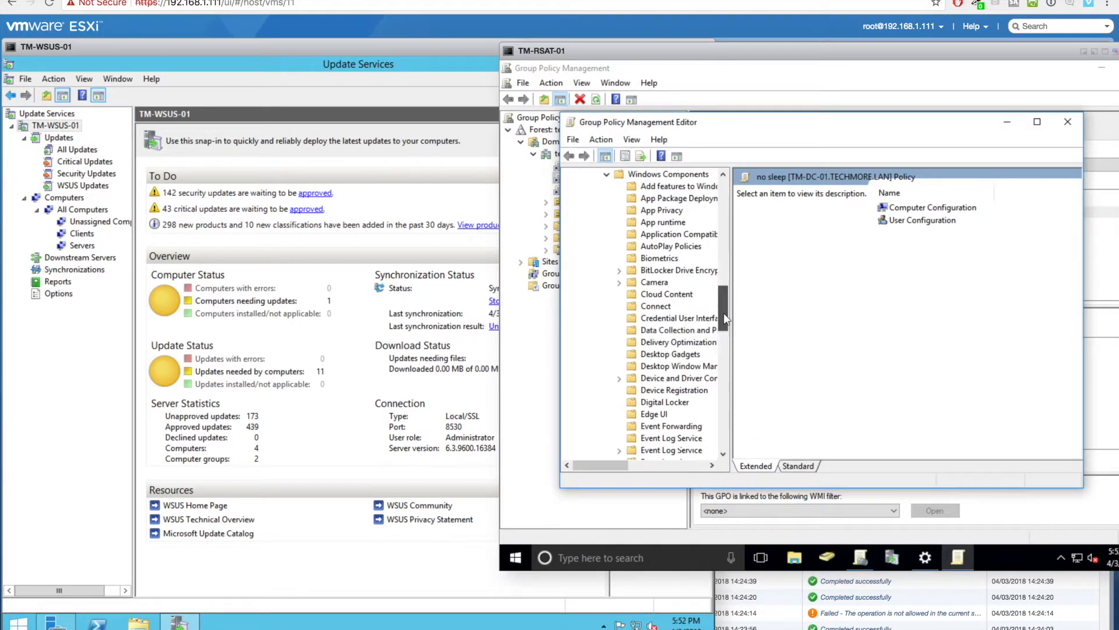
{"action": "scroll", "coordinate": [719, 402], "scroll_direction": "up", "scroll_amount": 20}
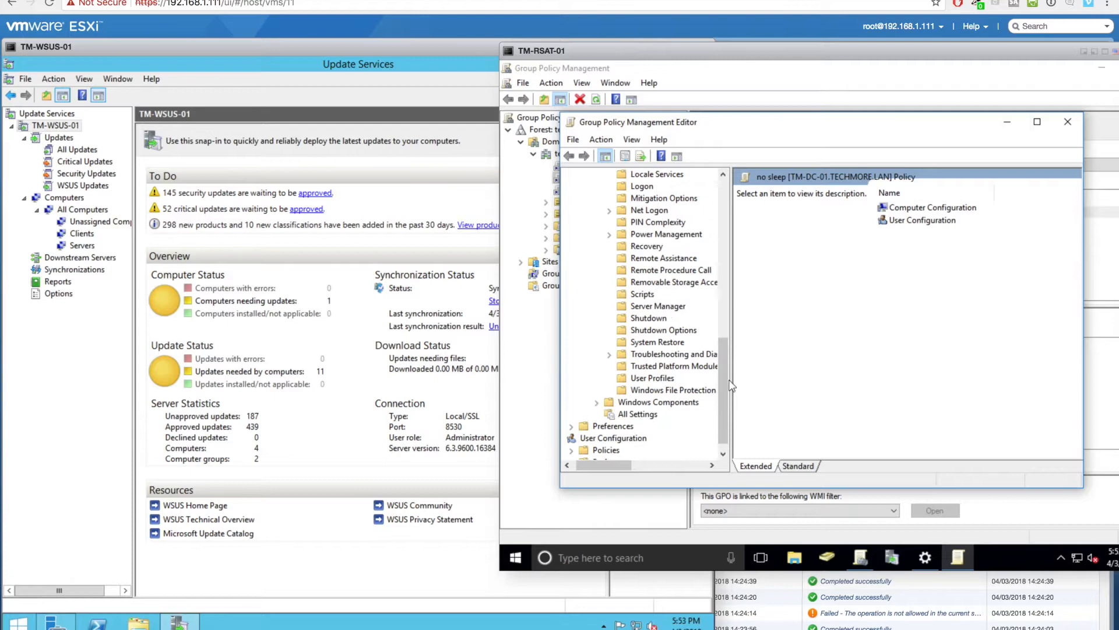
{"action": "left_click", "coordinate": [596, 284]}
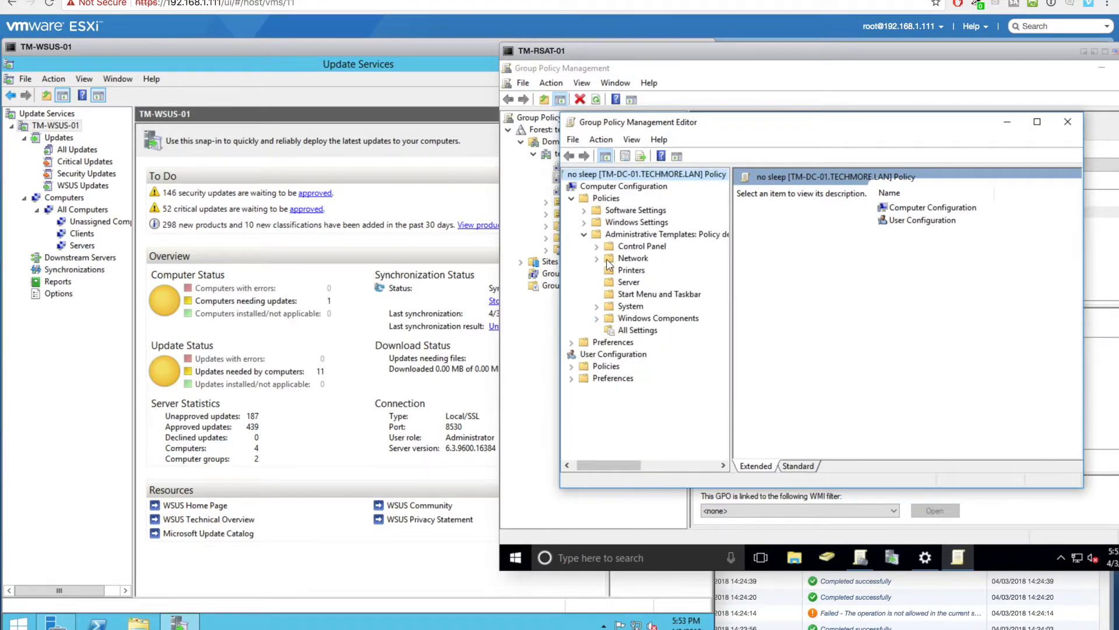
{"action": "left_click", "coordinate": [584, 235]}
{"action": "left_click", "coordinate": [585, 222]}
{"action": "left_click", "coordinate": [585, 222]}
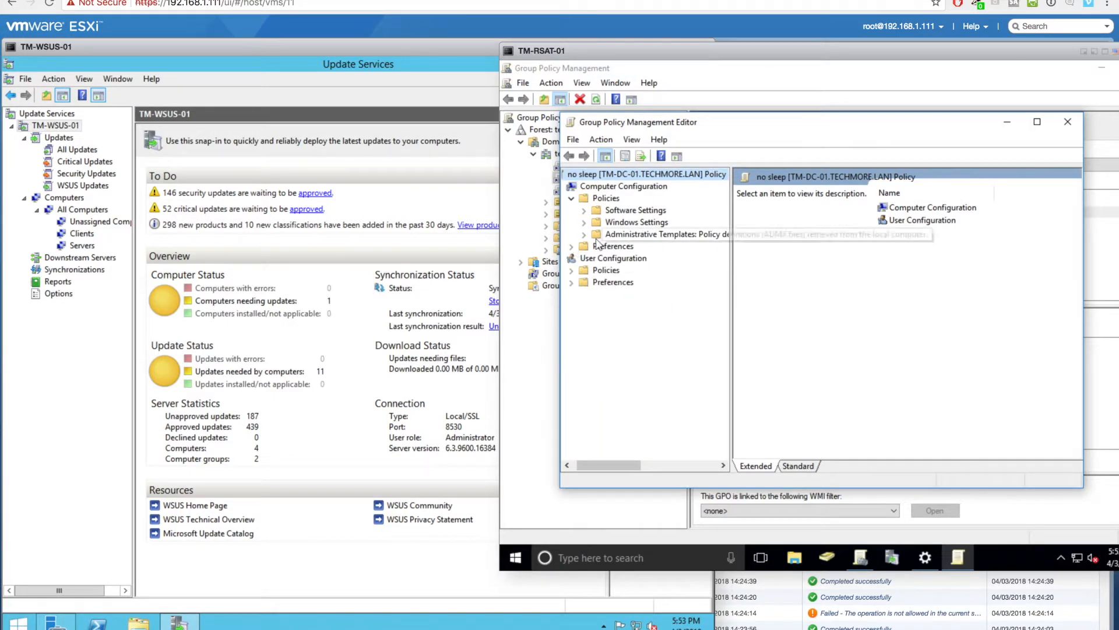
{"action": "left_click", "coordinate": [584, 234]}
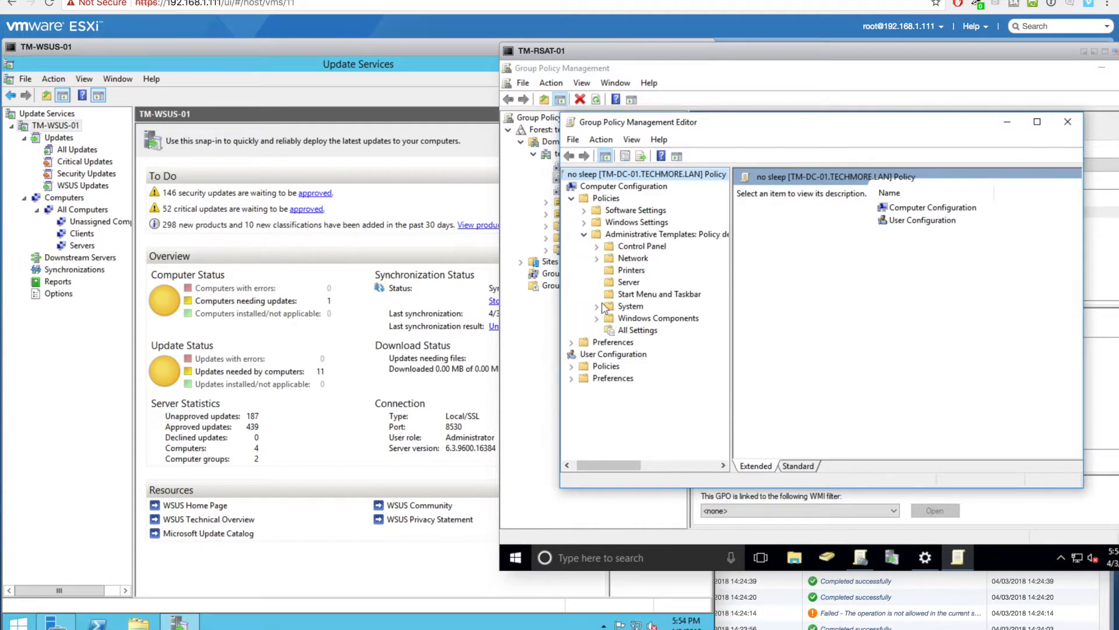
{"action": "left_click", "coordinate": [596, 306]}
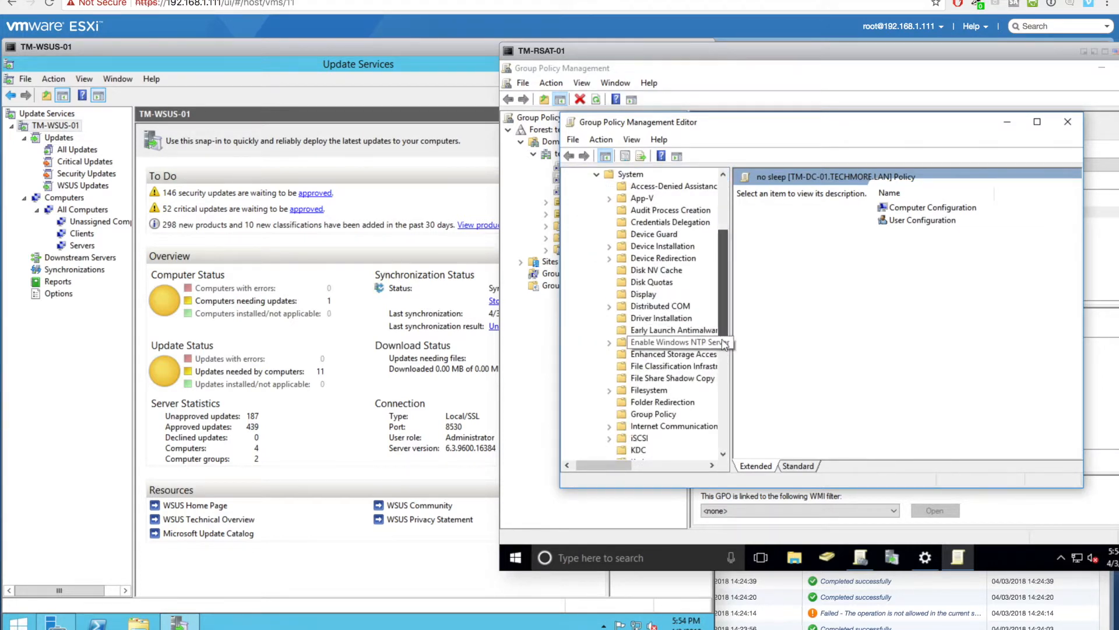
{"action": "scroll", "coordinate": [689, 327], "scroll_direction": "down", "scroll_amount": 7}
{"action": "left_click", "coordinate": [665, 283]}
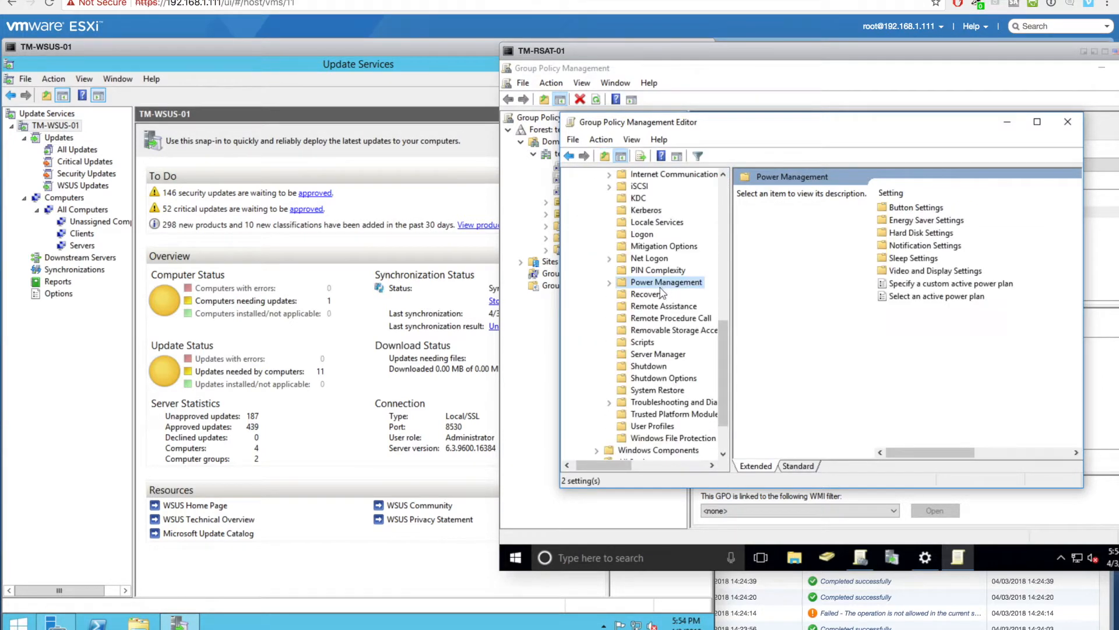
- Maximize the policy editor and open the 'Select an active power plan' policy
{"action": "double_click", "coordinate": [948, 225]}
{"action": "left_click", "coordinate": [1044, 124]}
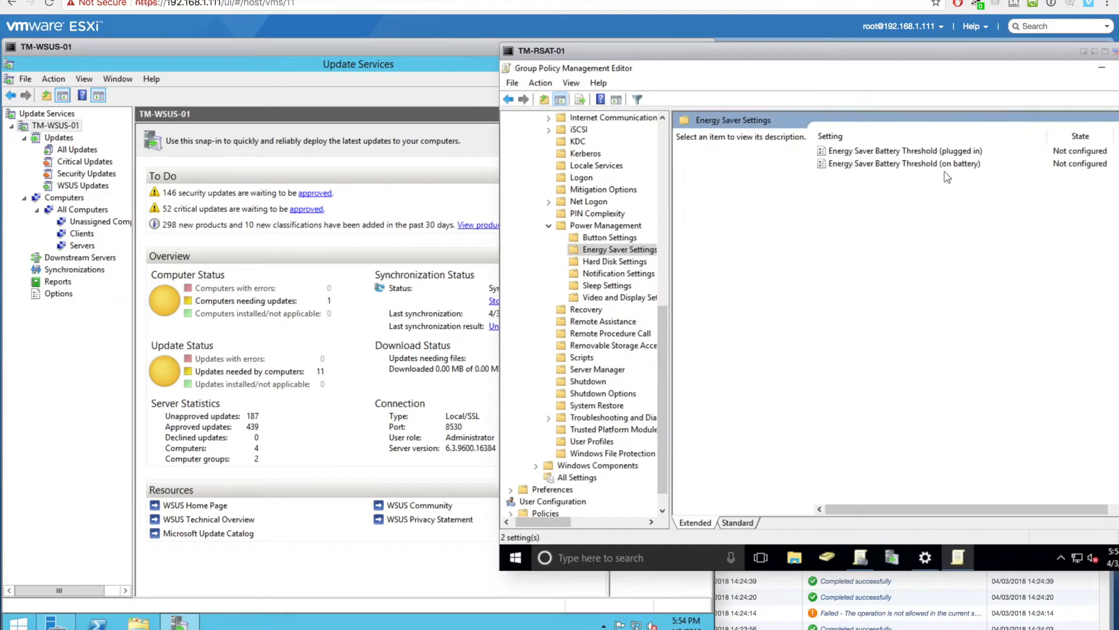
{"action": "left_click", "coordinate": [606, 225]}
{"action": "left_click_drag", "start_coordinate": [826, 53], "coordinate": [720, 71]}
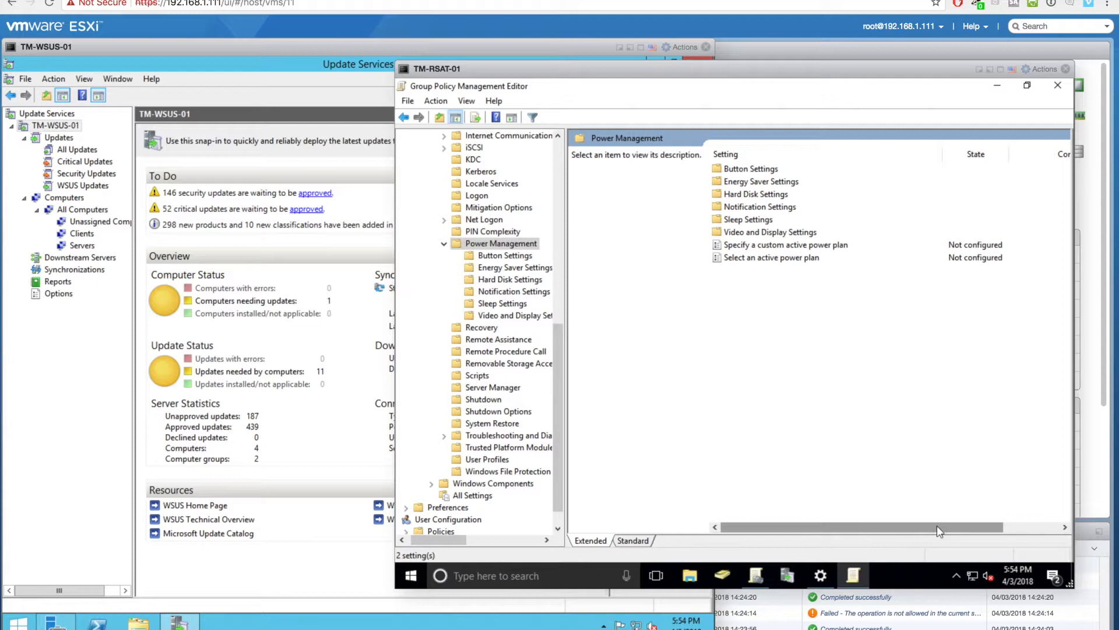
{"action": "left_click_drag", "start_coordinate": [928, 528], "coordinate": [960, 520]}
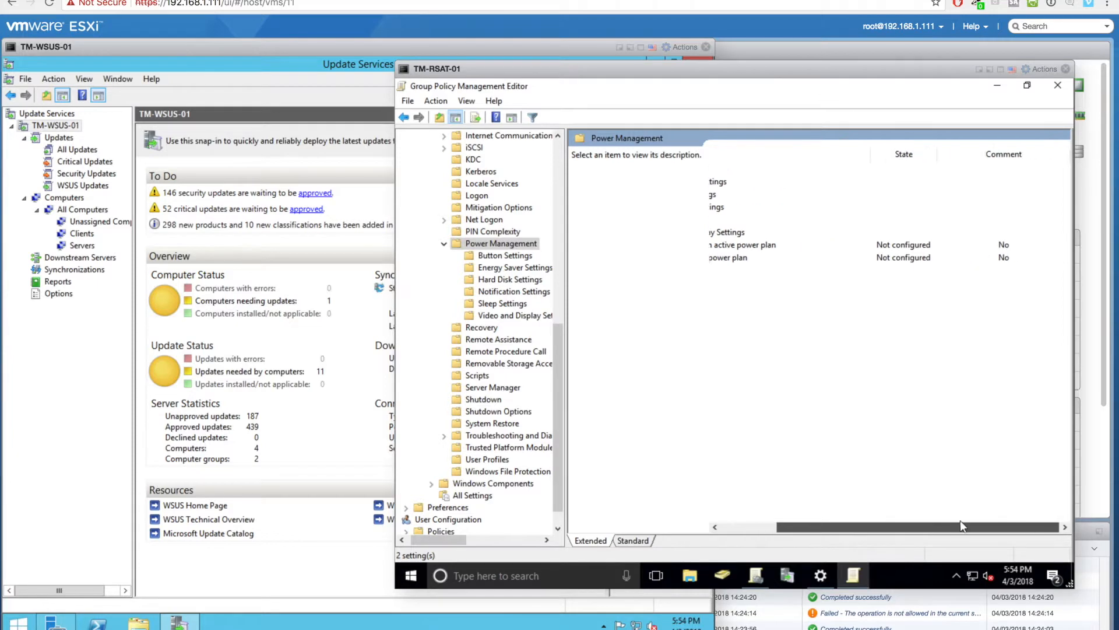
{"action": "left_click", "coordinate": [758, 528]}
{"action": "double_click", "coordinate": [796, 257]}
- Enable 'Select an active power plan' with the High Performance plan
{"action": "left_click", "coordinate": [461, 197]}
{"action": "left_click", "coordinate": [504, 315]}
{"action": "left_click", "coordinate": [484, 337]}
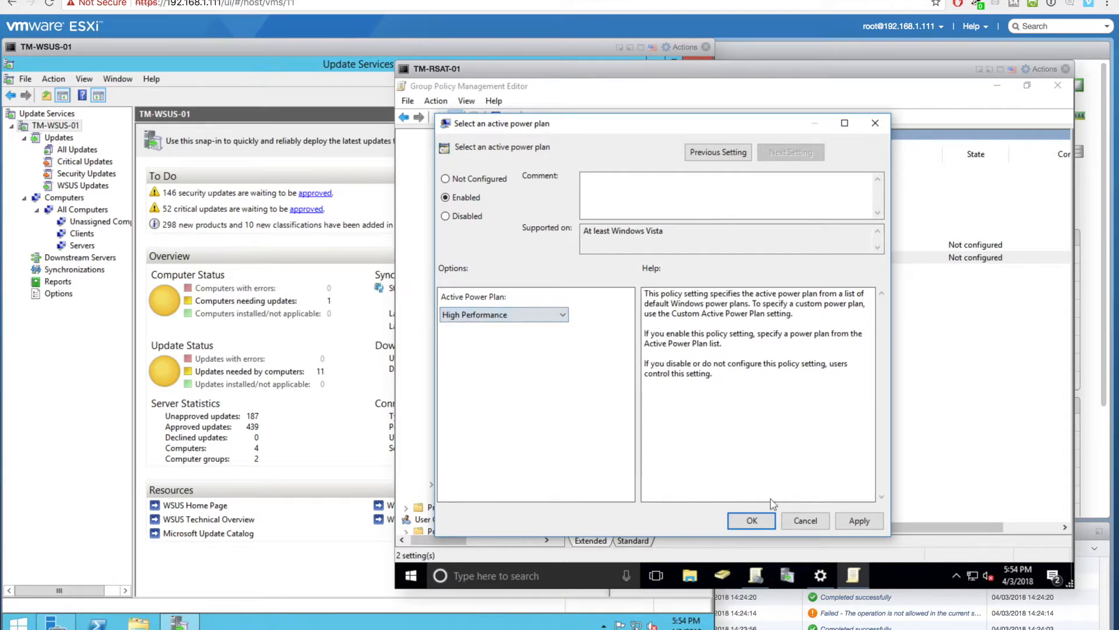
{"action": "left_click", "coordinate": [859, 520]}
{"action": "left_click", "coordinate": [752, 520]}
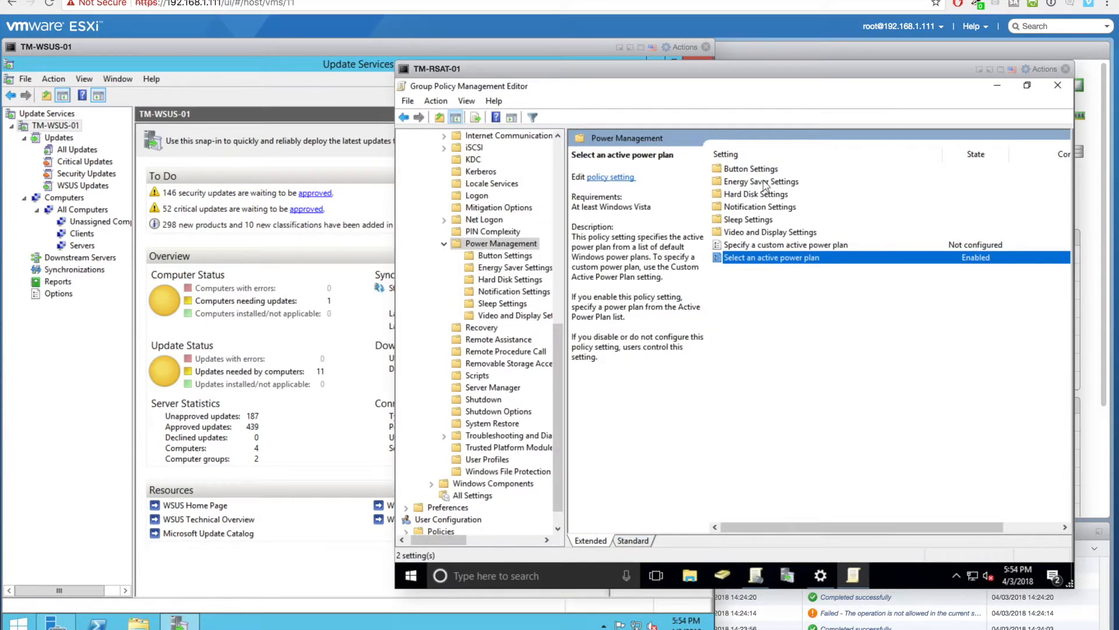
- In Sleep Settings, enable 'Turn off hybrid sleep (plugged in)'
{"action": "double_click", "coordinate": [758, 219]}
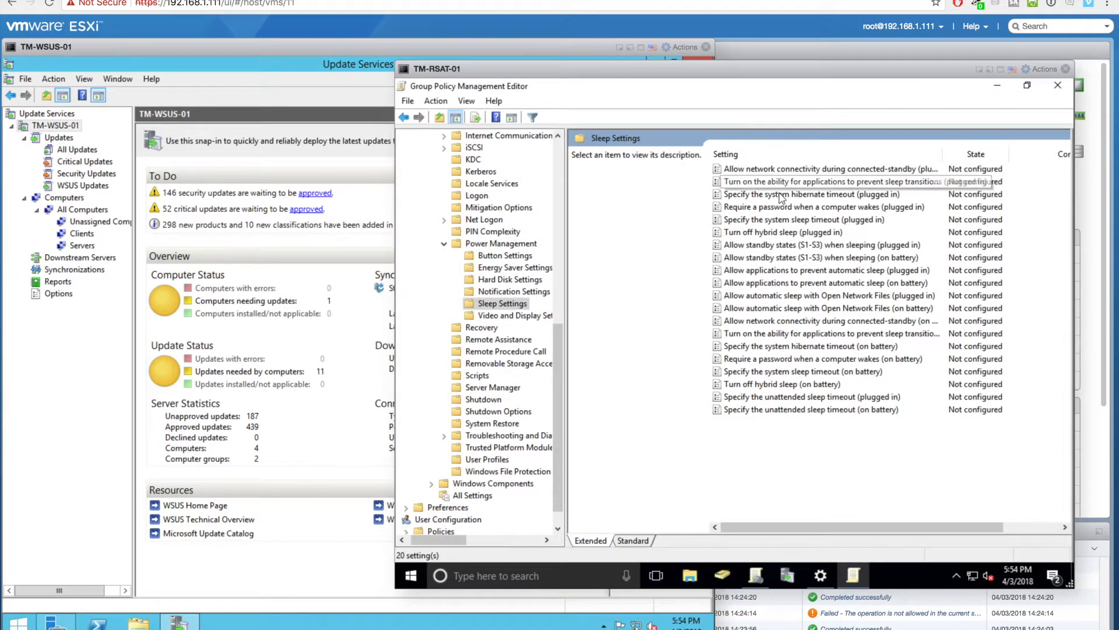
{"action": "double_click", "coordinate": [780, 196]}
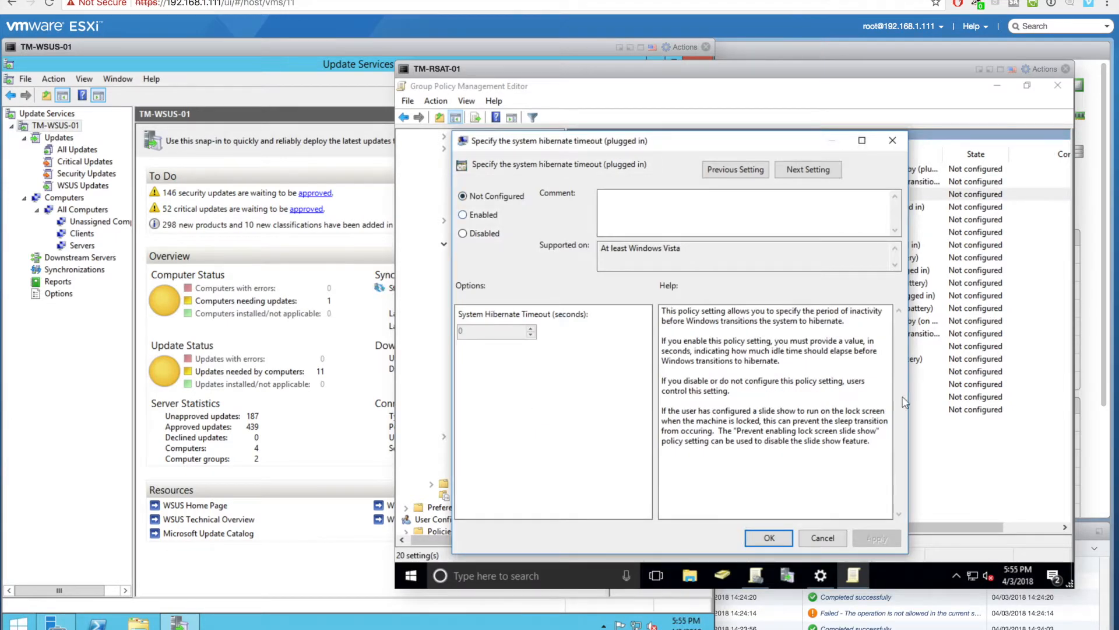
{"action": "left_click", "coordinate": [822, 537]}
{"action": "left_click", "coordinate": [792, 232]}
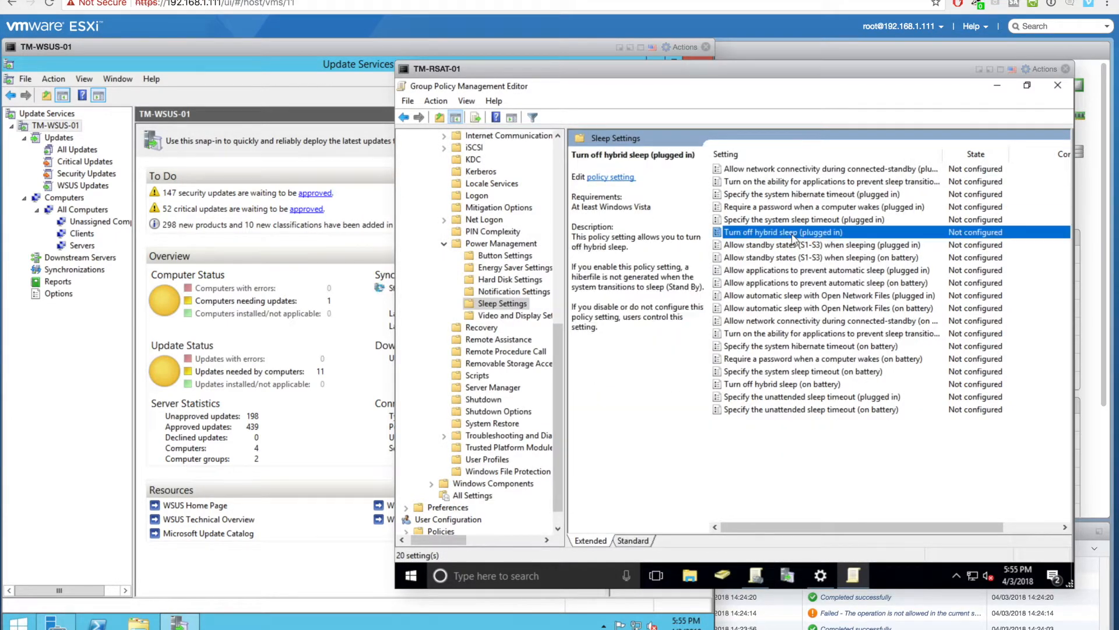
{"action": "double_click", "coordinate": [793, 233]}
{"action": "left_click", "coordinate": [481, 232]}
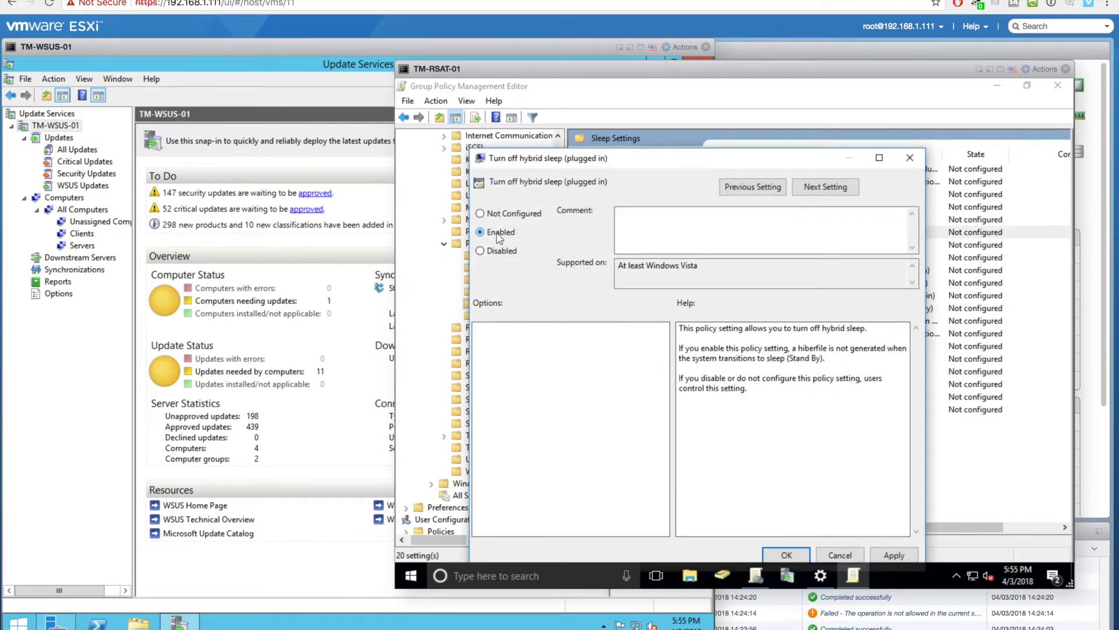
{"action": "left_click", "coordinate": [886, 556]}
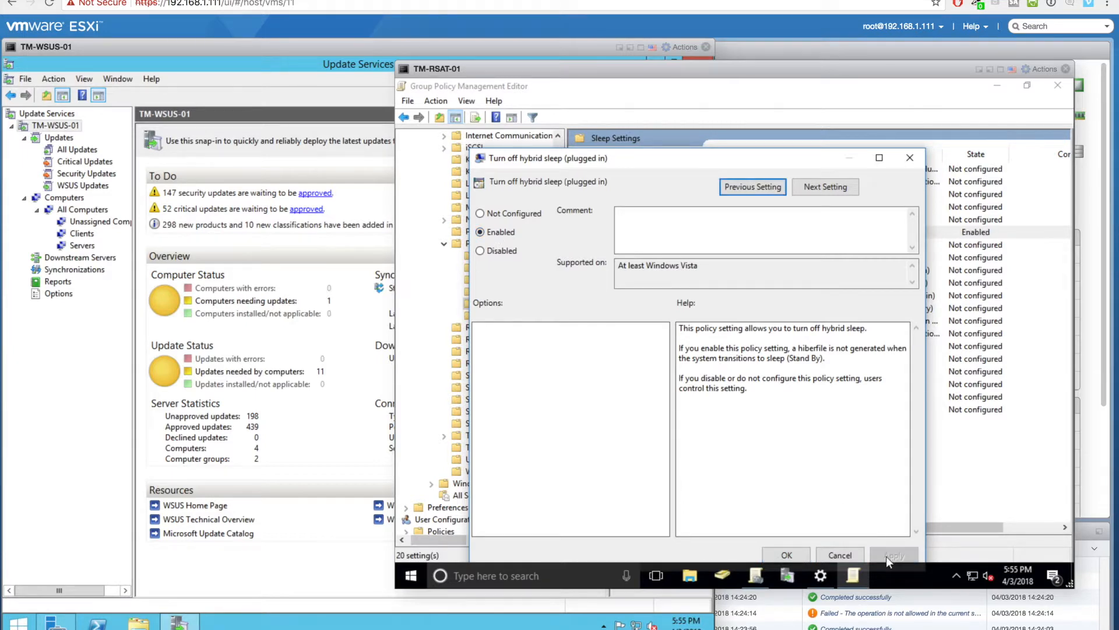
{"action": "left_click", "coordinate": [786, 555]}
- Enable both 'Allow standby states (S1-S3)' policies, plugged in and on battery
{"action": "double_click", "coordinate": [822, 245]}
{"action": "left_click", "coordinate": [513, 245]}
{"action": "left_click", "coordinate": [908, 561]}
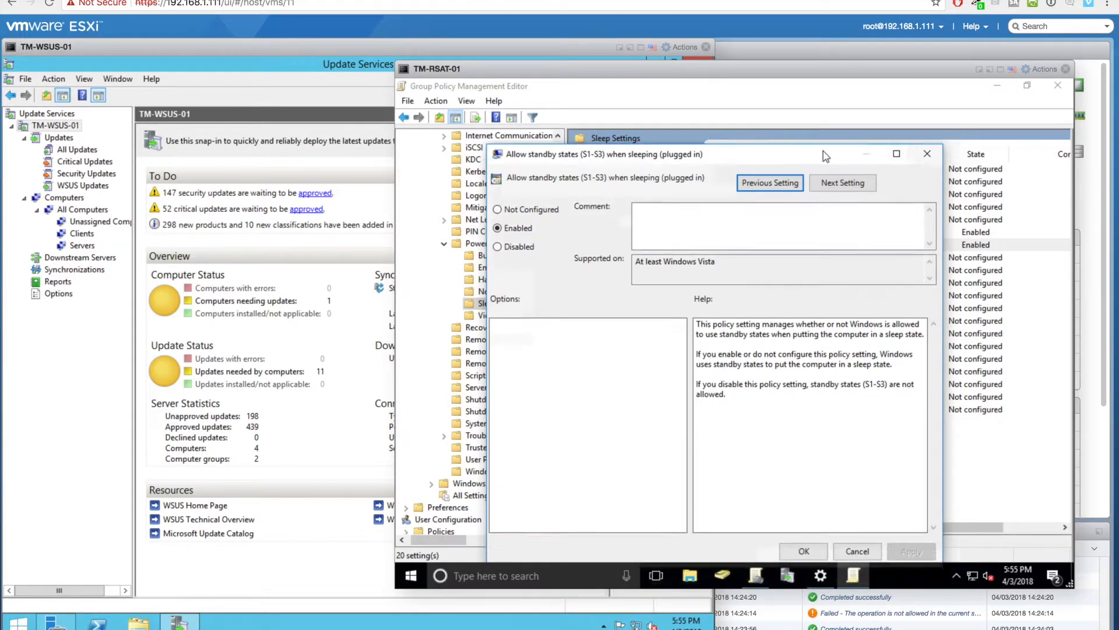
{"action": "left_click", "coordinate": [835, 489]}
{"action": "double_click", "coordinate": [824, 258]}
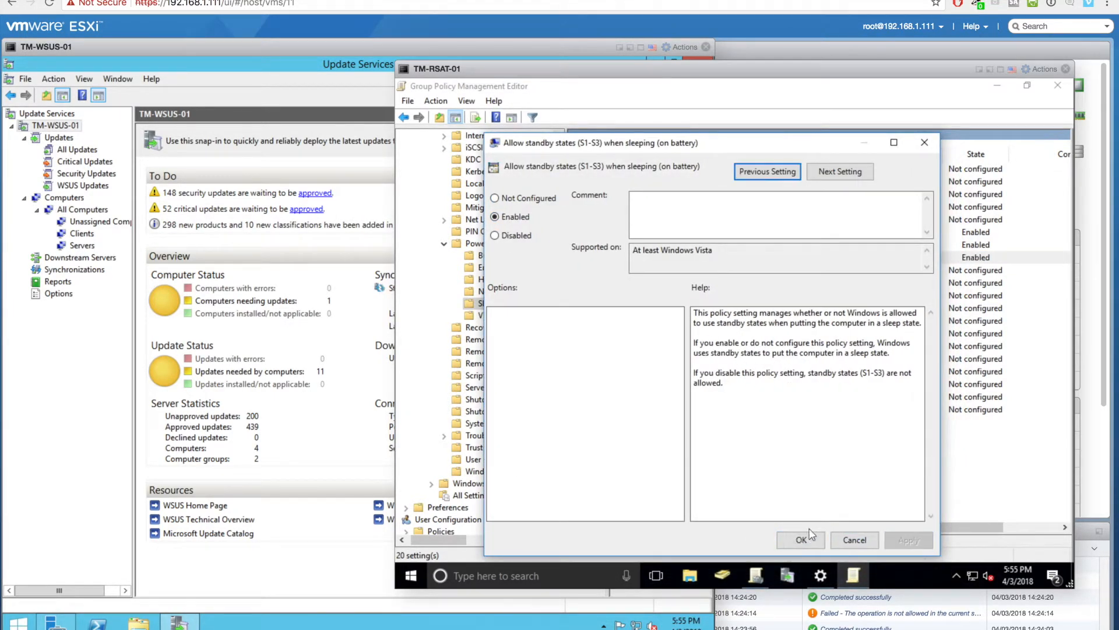
{"action": "left_click", "coordinate": [802, 539]}
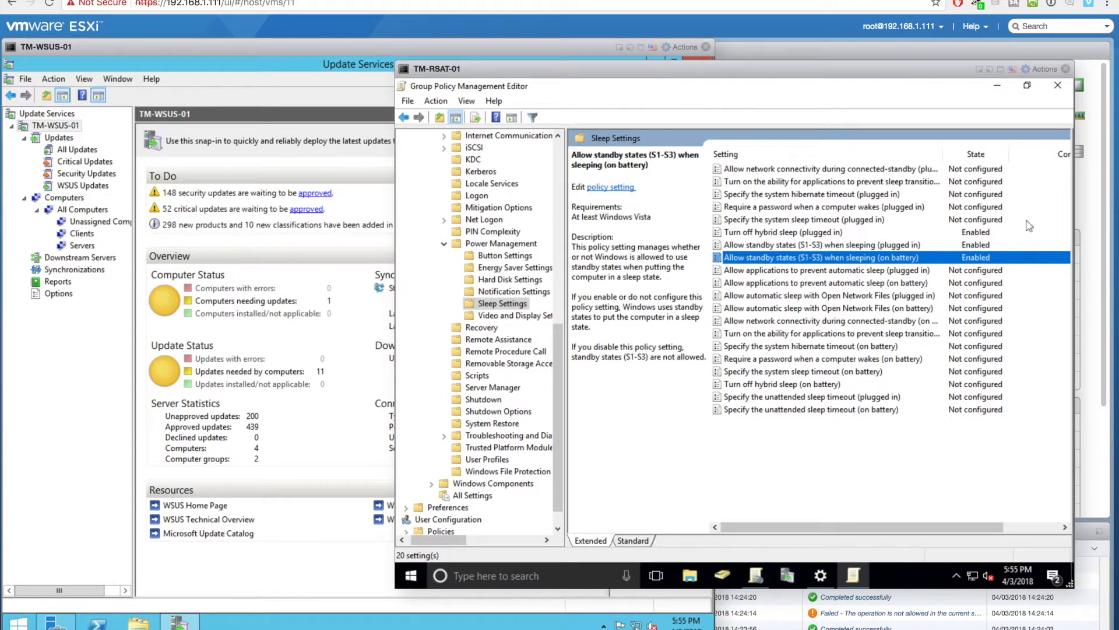
- Close the policy editor and set the no sleep GPO link to Enforced
{"action": "left_click", "coordinate": [1058, 84]}
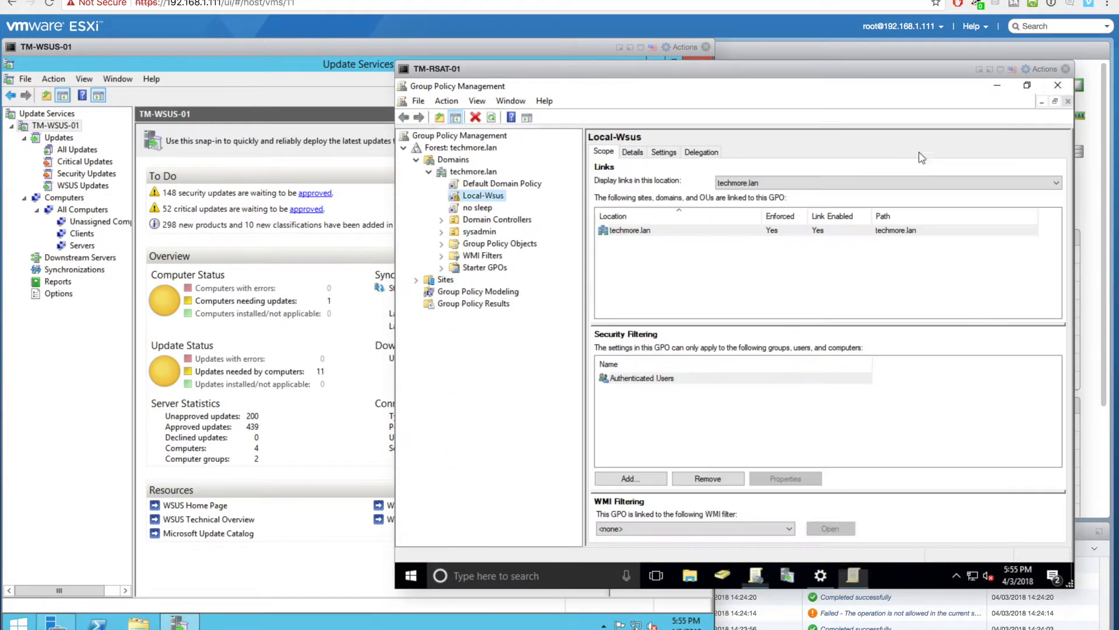
{"action": "left_click", "coordinate": [480, 208]}
{"action": "right_click", "coordinate": [480, 208]}
{"action": "left_click", "coordinate": [495, 232]}
- Run gpupdate /force from cmd on TM-RSAT-01, then switch to the Update Services window
{"action": "left_click", "coordinate": [534, 576]}
{"action": "type", "text": "cmd"}
{"action": "key", "text": "Return"}
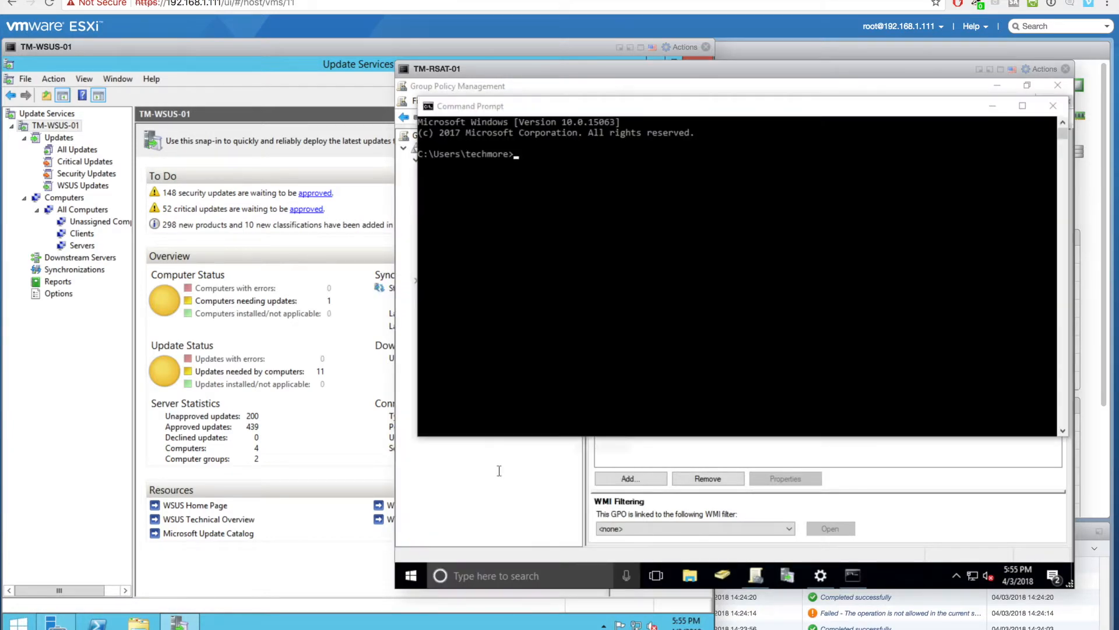
{"action": "type", "text": "gpupdate /force"}
{"action": "key", "text": "Return"}
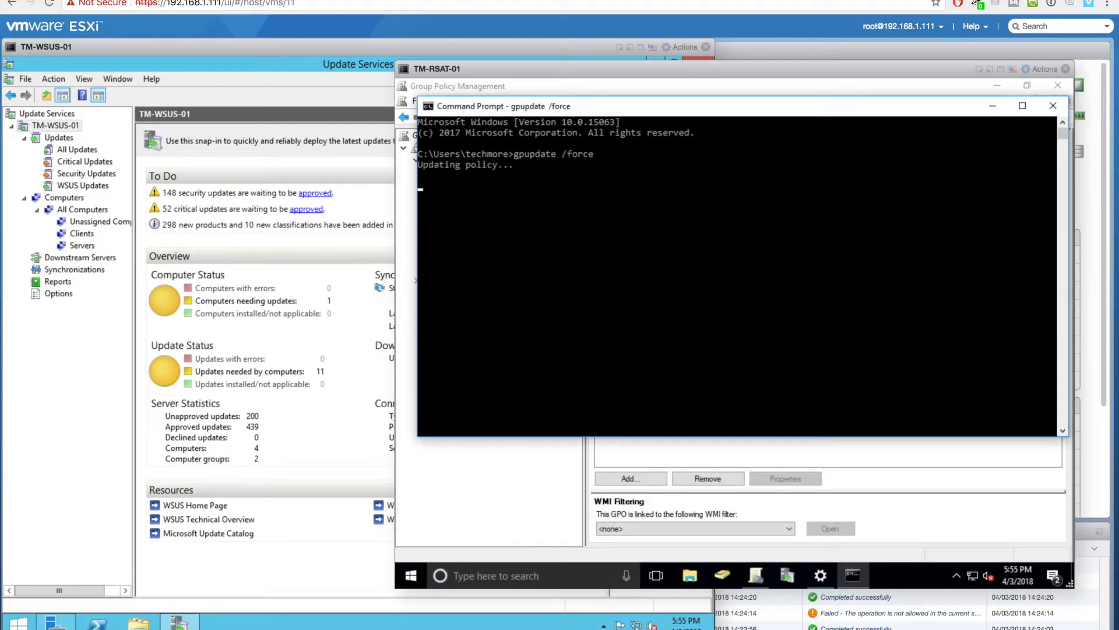
{"action": "left_click", "coordinate": [332, 576]}
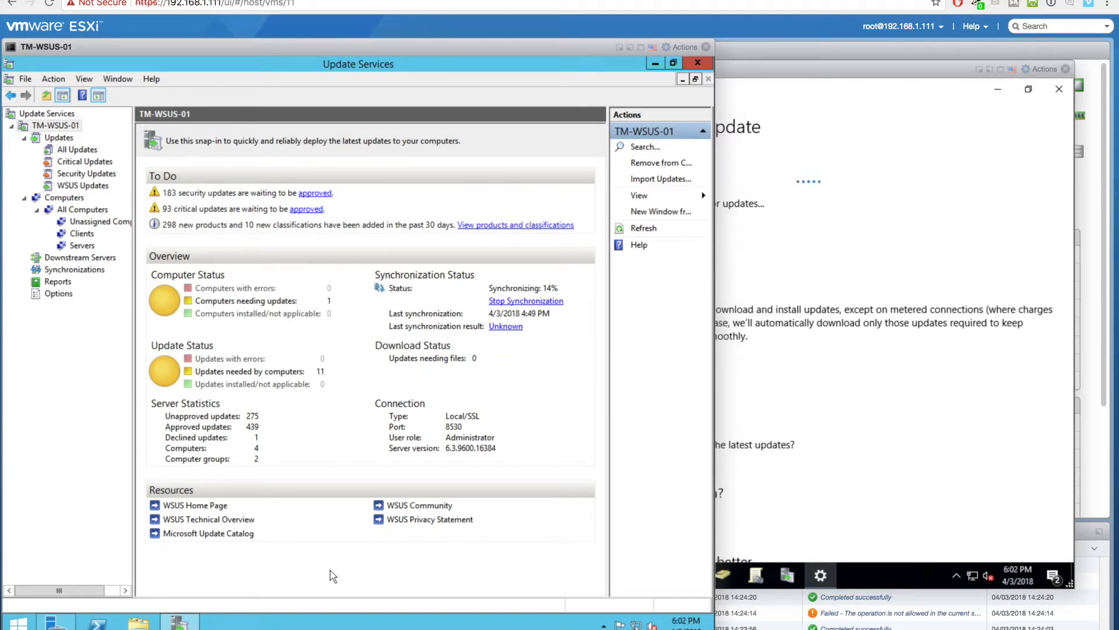
- Refresh the WSUS dashboard repeatedly to follow synchronization progress
{"action": "left_click", "coordinate": [411, 578]}
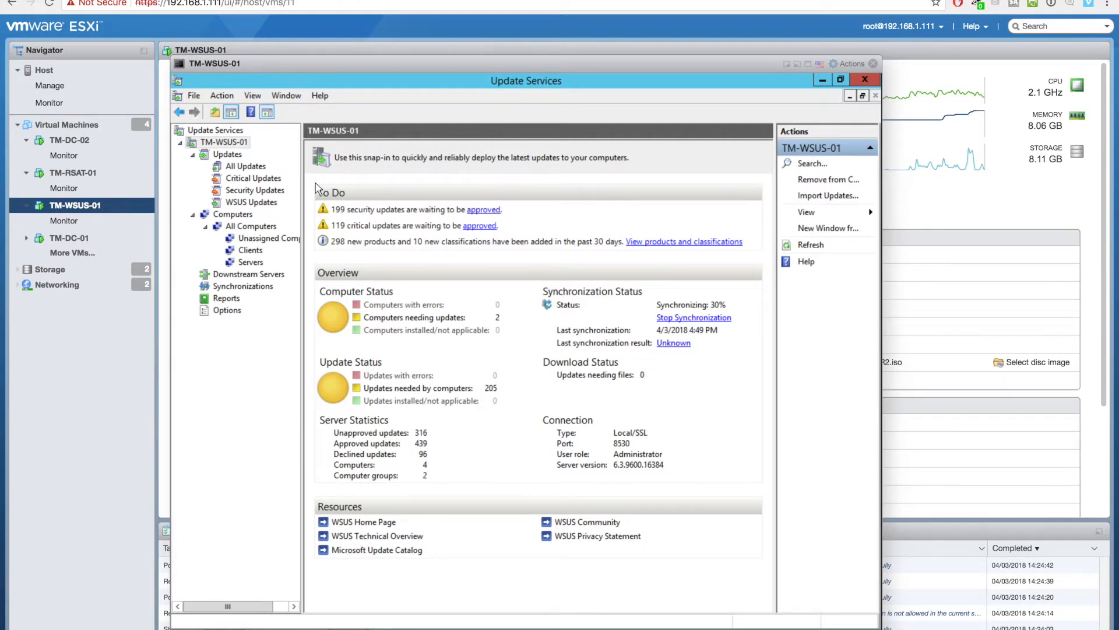
{"action": "left_click", "coordinate": [811, 245]}
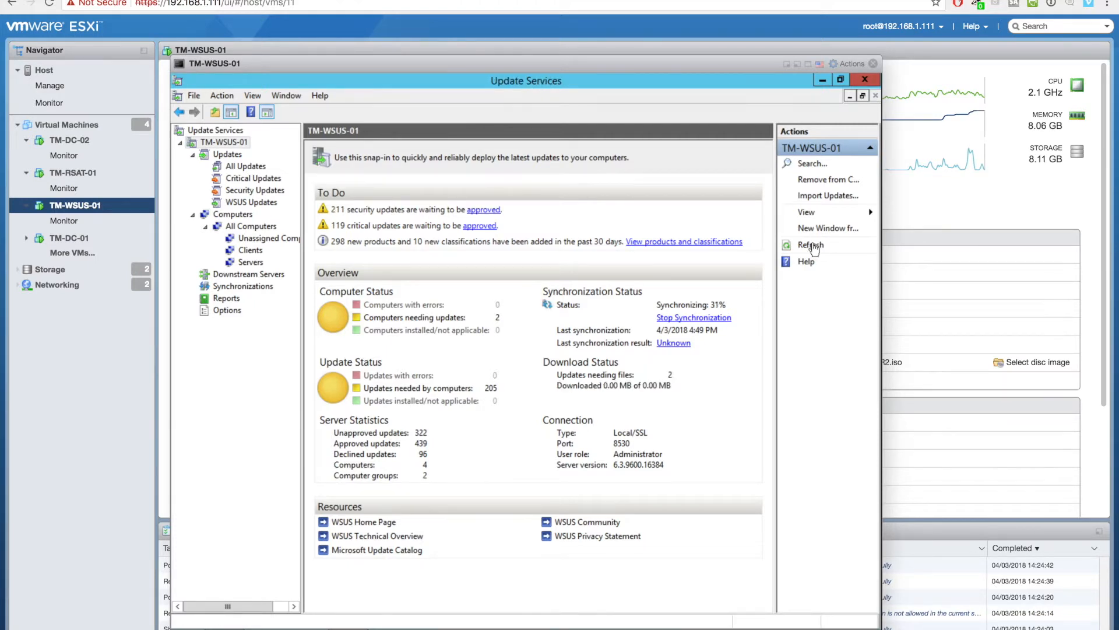
{"action": "left_click", "coordinate": [812, 246]}
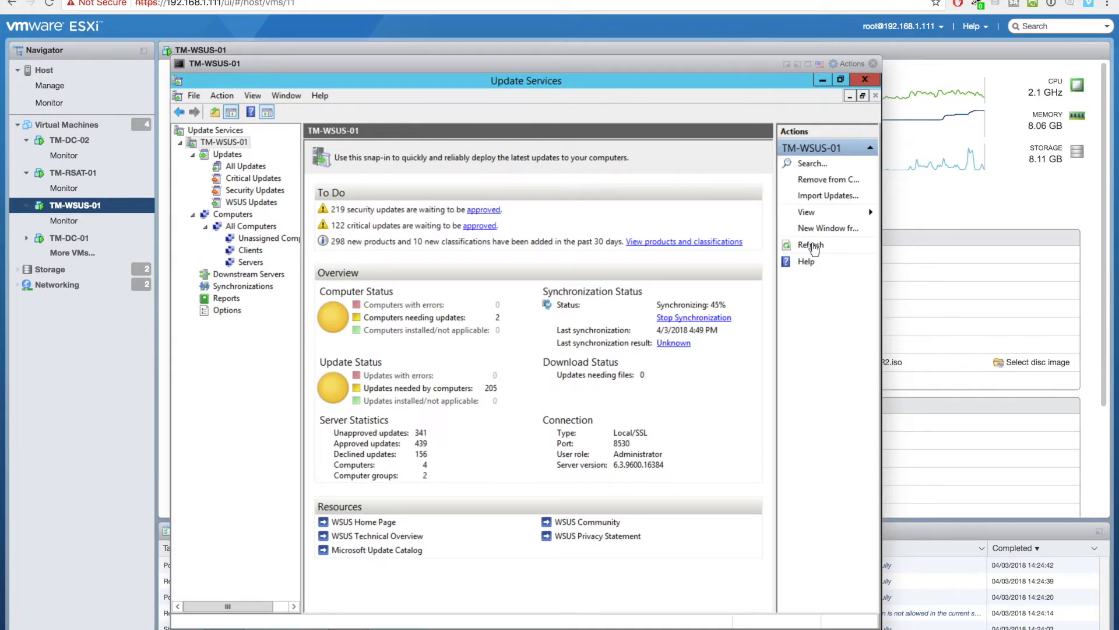
{"action": "left_click", "coordinate": [812, 246]}
{"action": "left_click", "coordinate": [812, 246]}
{"action": "left_click", "coordinate": [814, 249]}
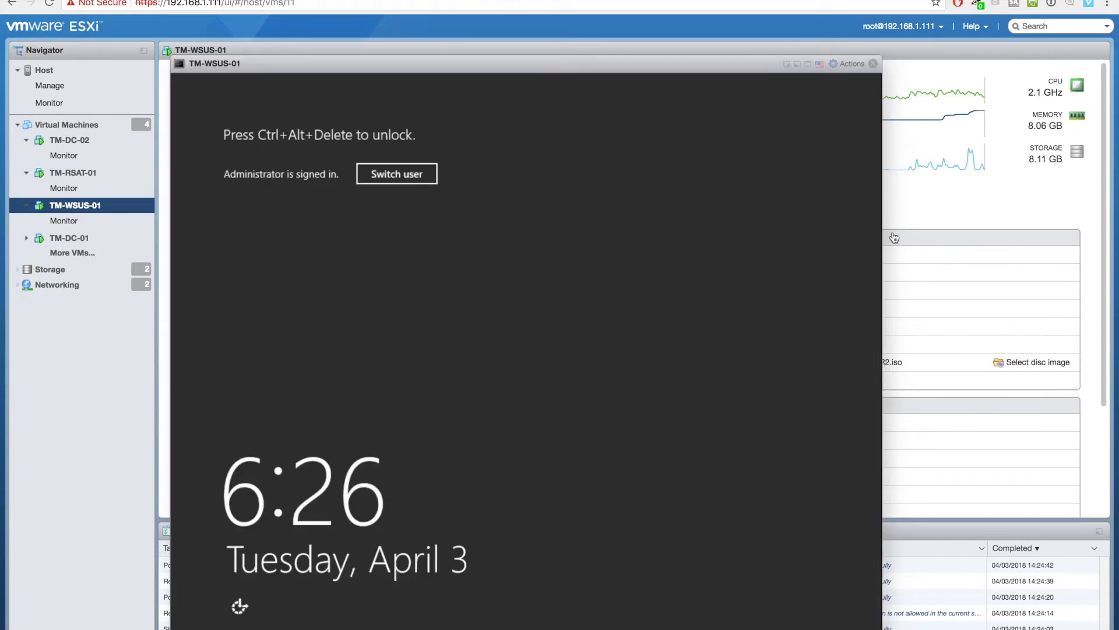
- Send Ctrl-Alt-Delete to the WSUS VM and sign in with the Administrator password
{"action": "left_click", "coordinate": [852, 64]}
{"action": "mouse_move", "coordinate": [858, 159]}
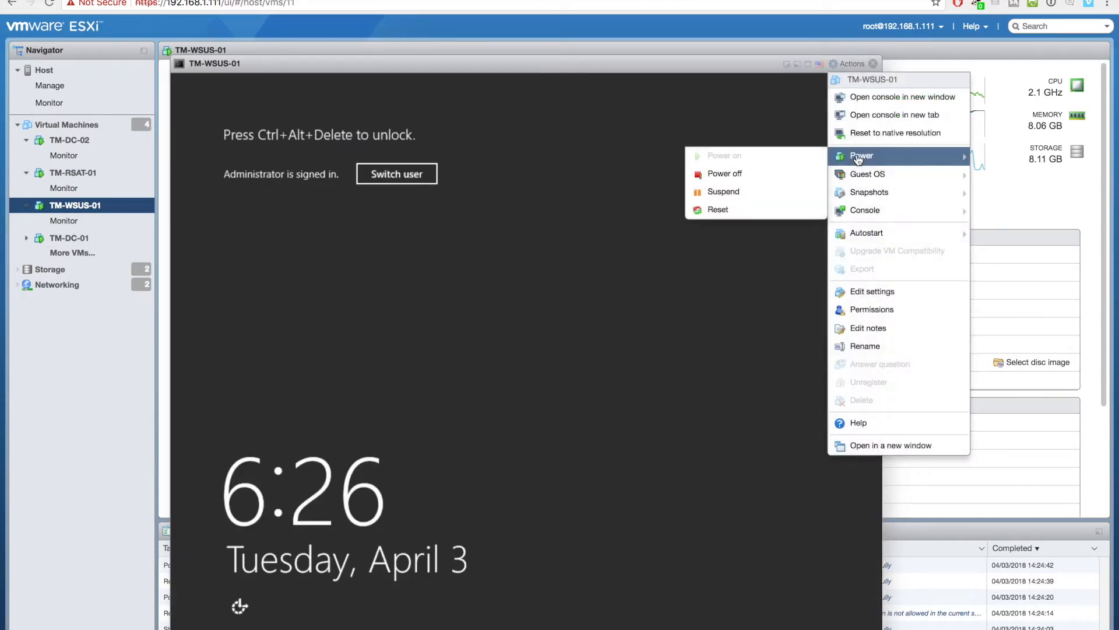
{"action": "mouse_move", "coordinate": [734, 215]}
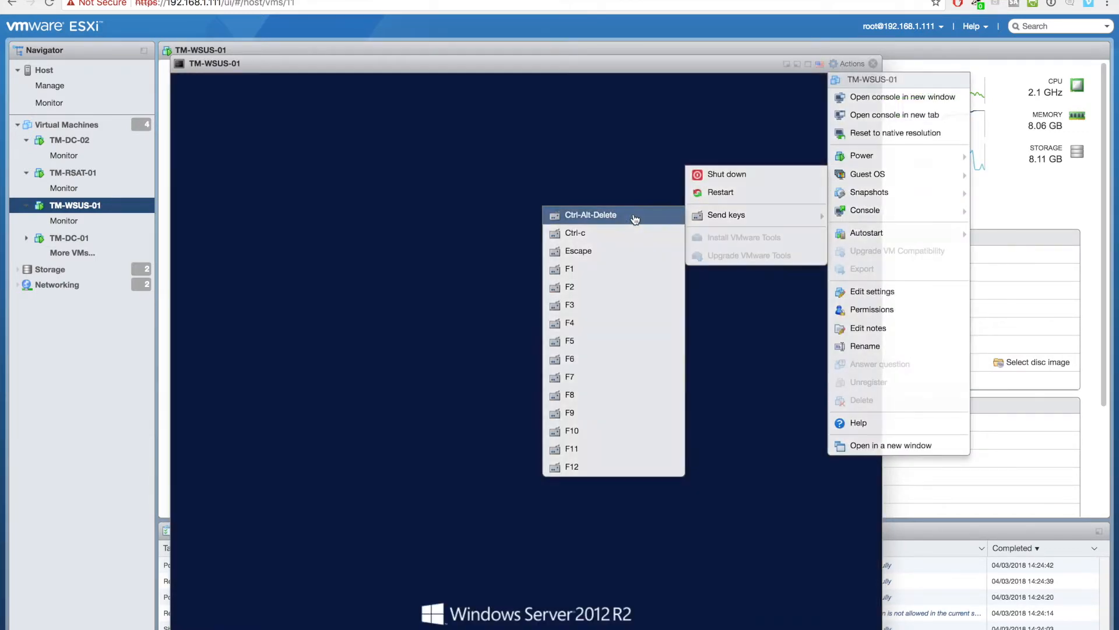
{"action": "left_click", "coordinate": [635, 219]}
{"action": "type", "text": "***********"}
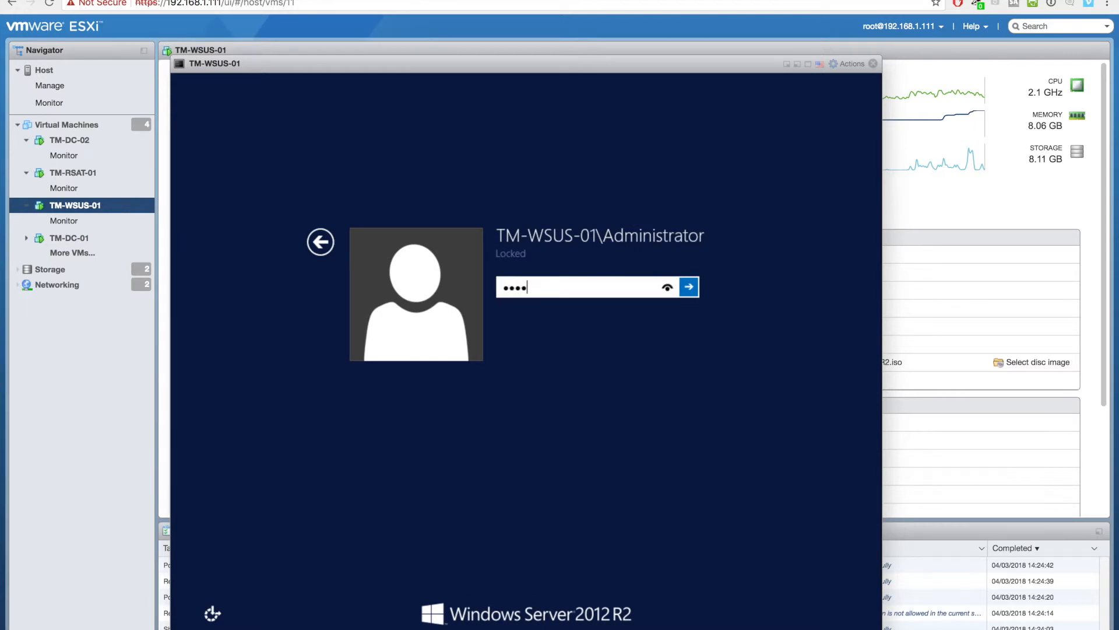
{"action": "key", "text": "Return"}
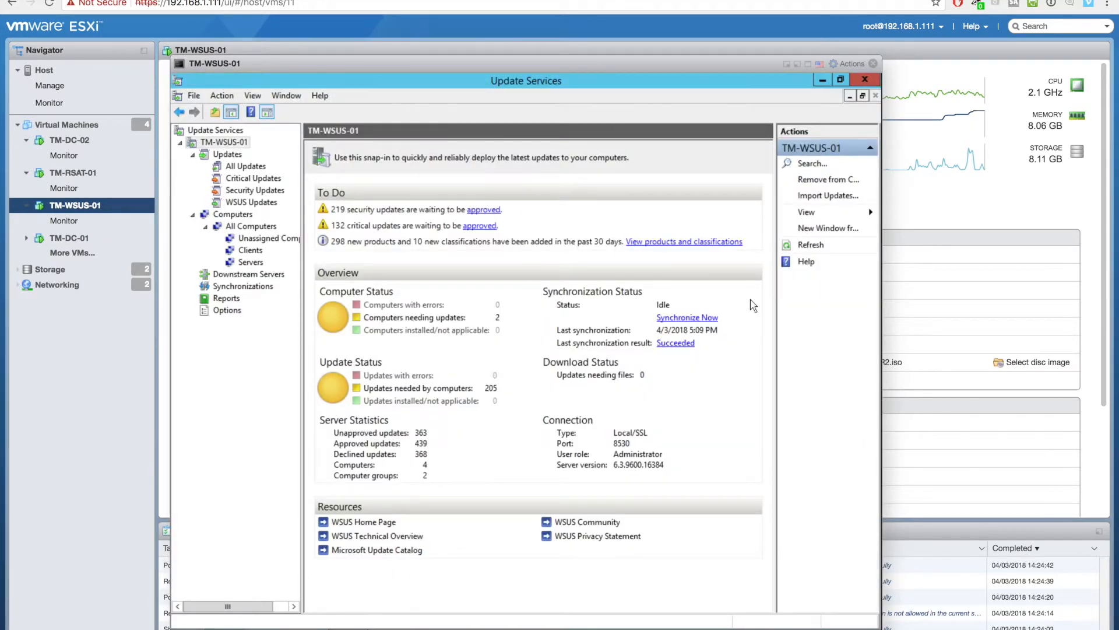
- Select all updates and approve them for install on All Computers, applying to children
{"action": "left_click", "coordinate": [251, 166]}
{"action": "left_click", "coordinate": [422, 258]}
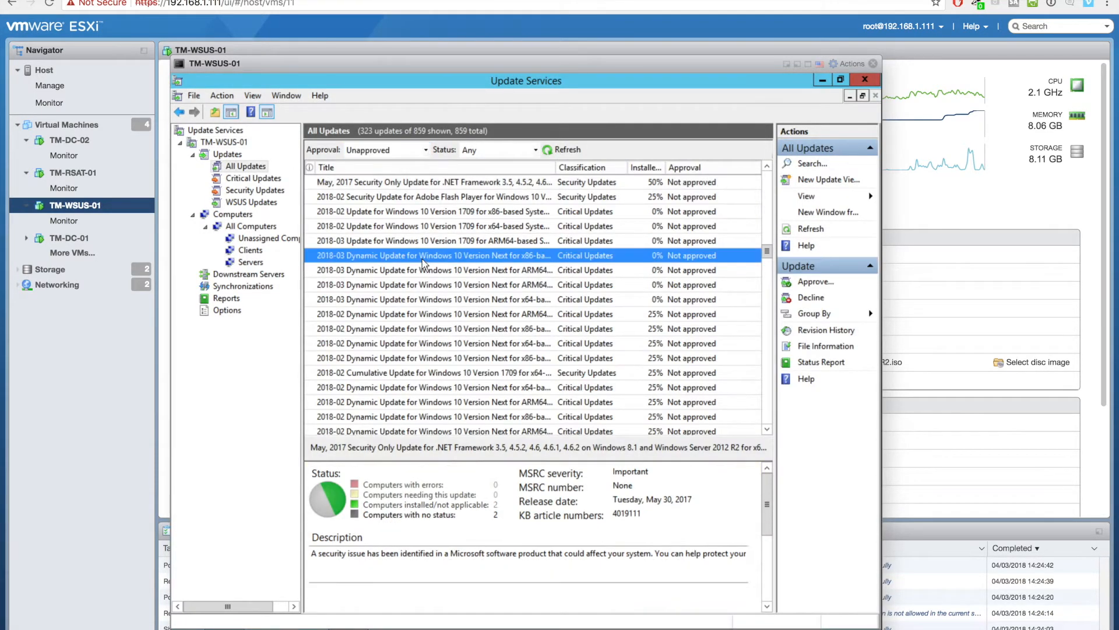
{"action": "key", "text": "ctrl+a"}
{"action": "right_click", "coordinate": [438, 249]}
{"action": "left_click", "coordinate": [459, 258]}
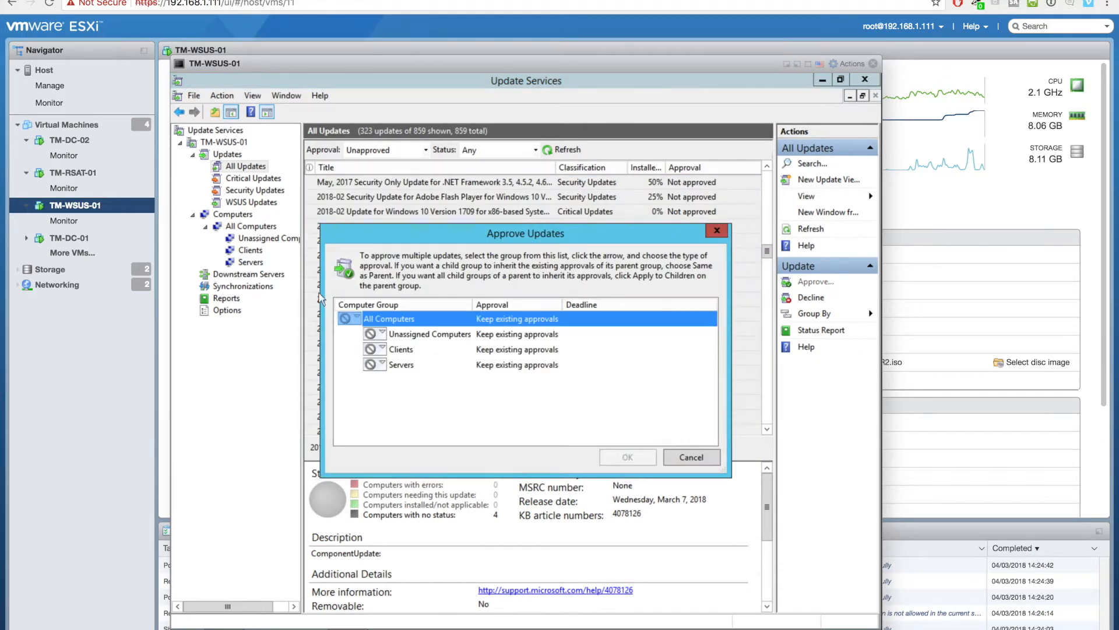
{"action": "left_click", "coordinate": [359, 318]}
{"action": "left_click", "coordinate": [386, 331]}
{"action": "right_click", "coordinate": [362, 318]}
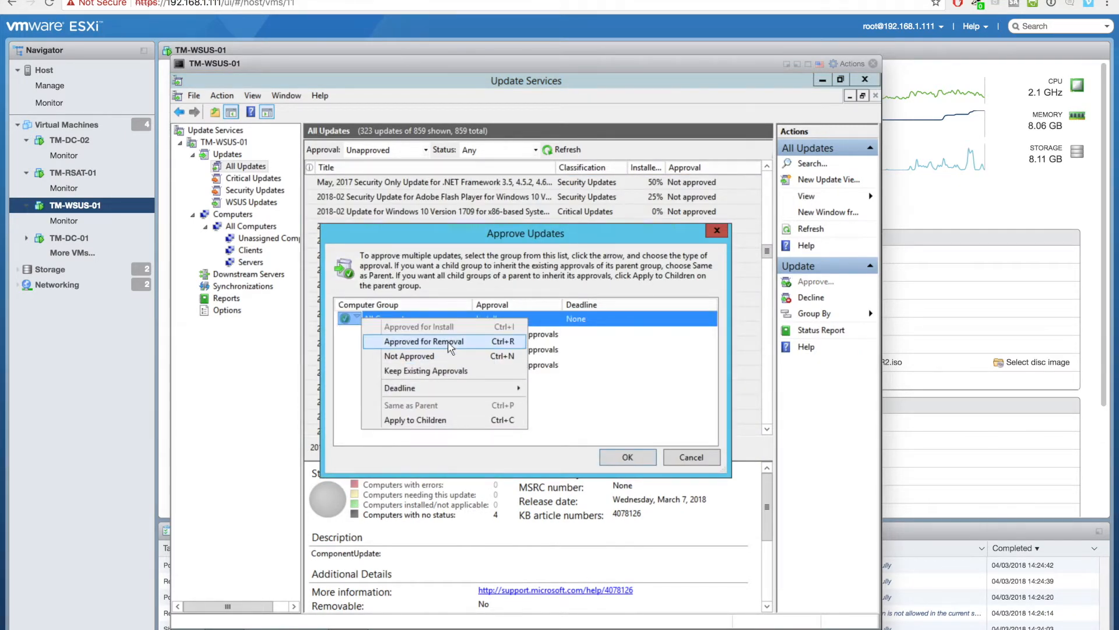
{"action": "left_click", "coordinate": [464, 421]}
- Approve install for Unassigned Computers, Clients and Servers, confirm, and close the progress dialog
{"action": "right_click", "coordinate": [444, 337]}
{"action": "left_click", "coordinate": [454, 344]}
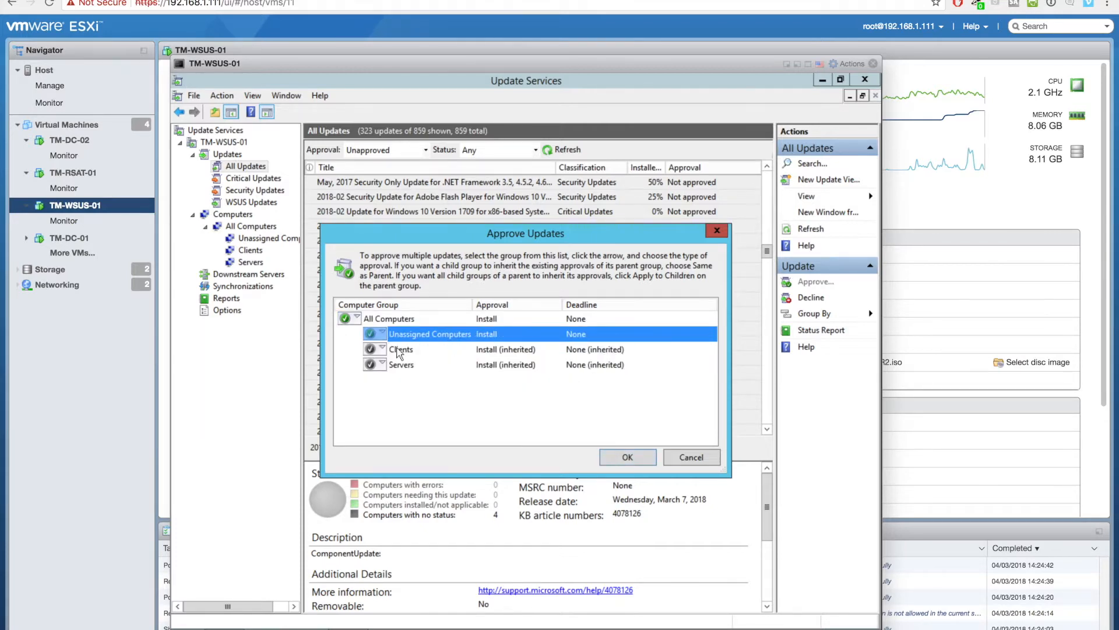
{"action": "right_click", "coordinate": [399, 352]}
{"action": "left_click", "coordinate": [409, 357]}
{"action": "right_click", "coordinate": [402, 367]}
{"action": "left_click", "coordinate": [413, 376]}
{"action": "left_click", "coordinate": [623, 458]}
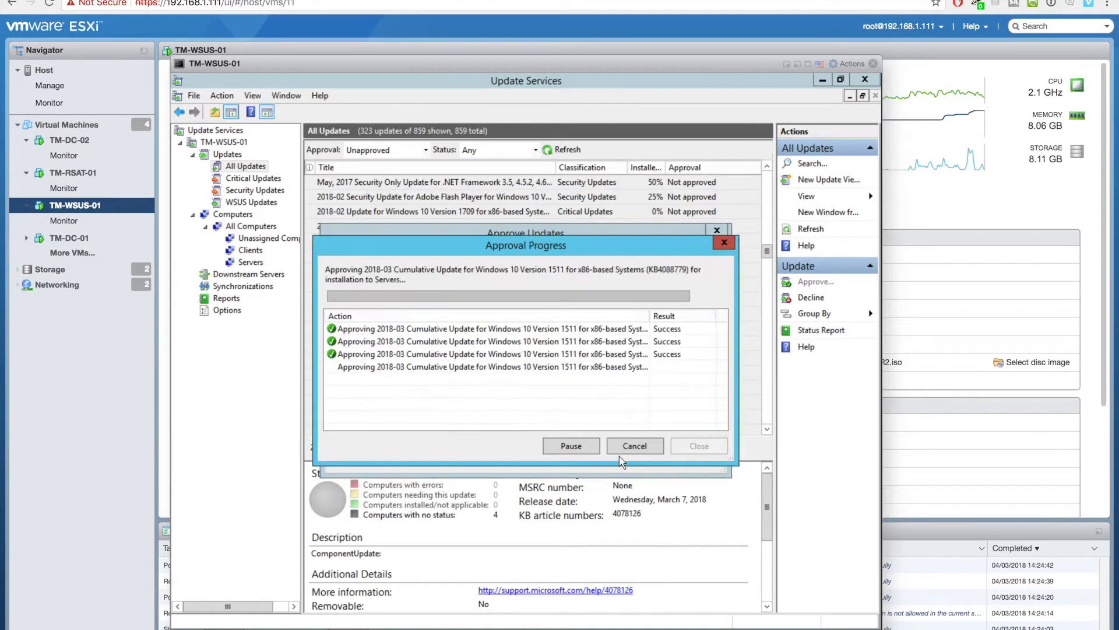
{"action": "left_click_drag", "start_coordinate": [416, 69], "coordinate": [325, 64]}
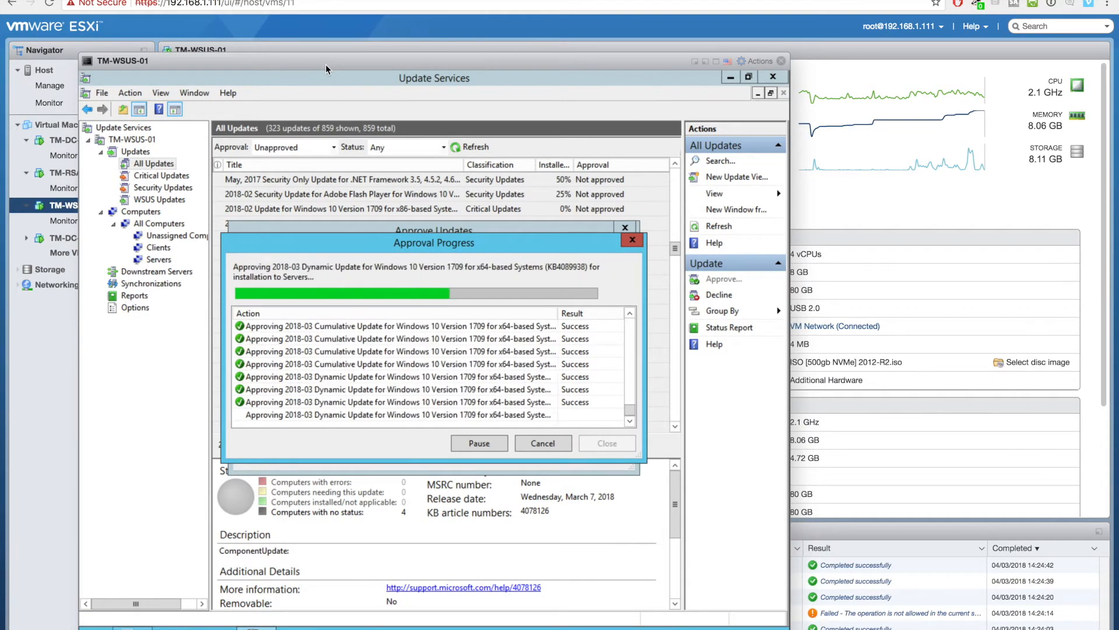
{"action": "left_click", "coordinate": [606, 443]}
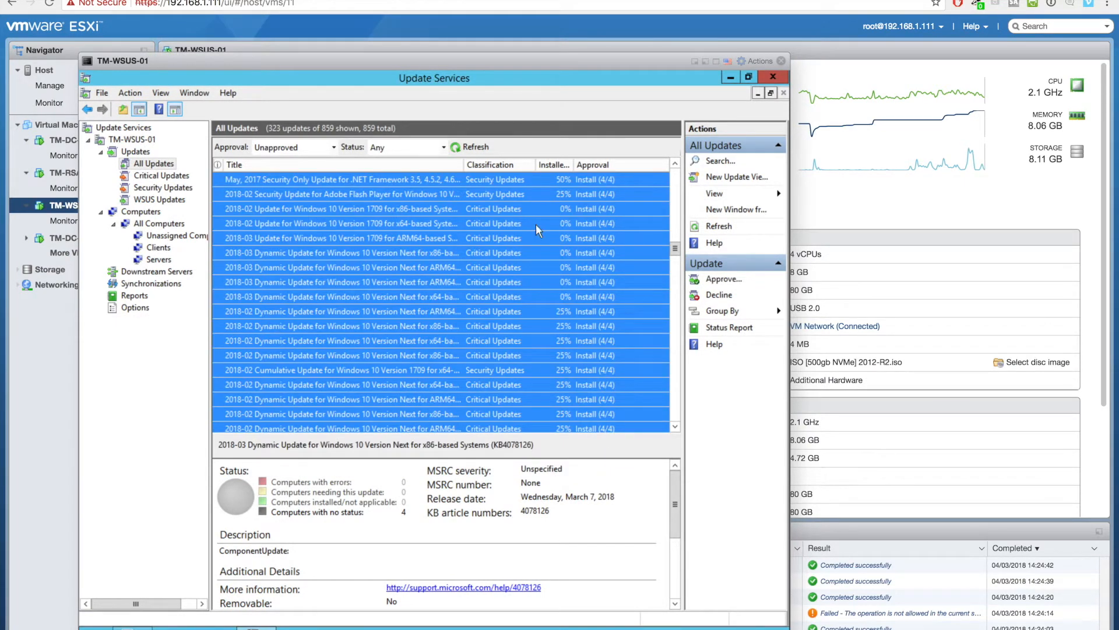
- Change tm-wsus-01's membership from Unassigned Computers to the Servers group
{"action": "left_click", "coordinate": [153, 213]}
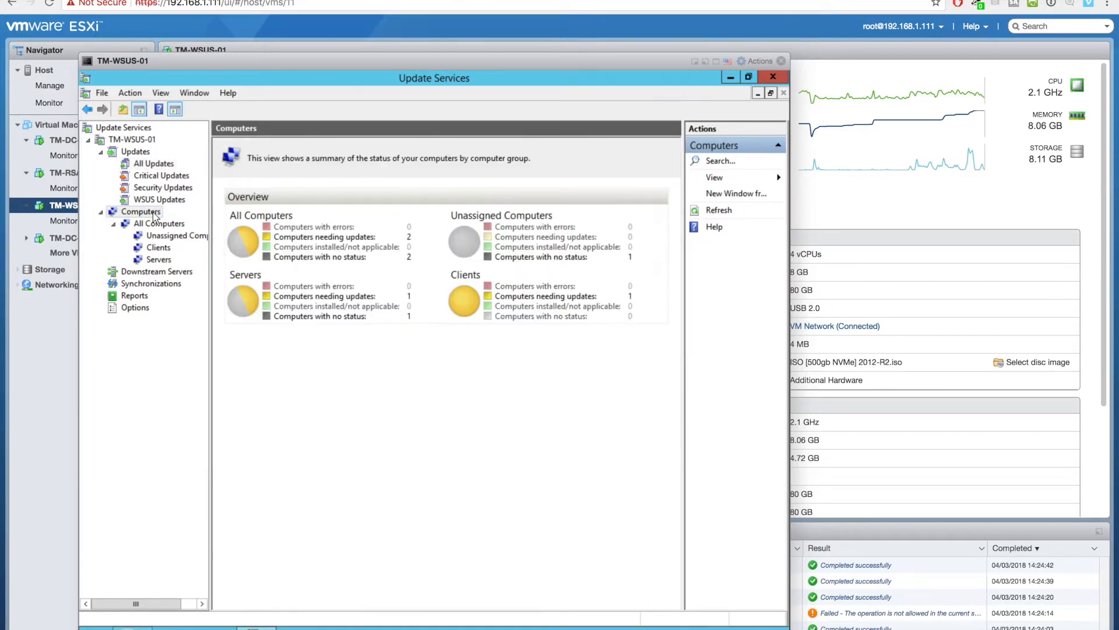
{"action": "left_click", "coordinate": [155, 226]}
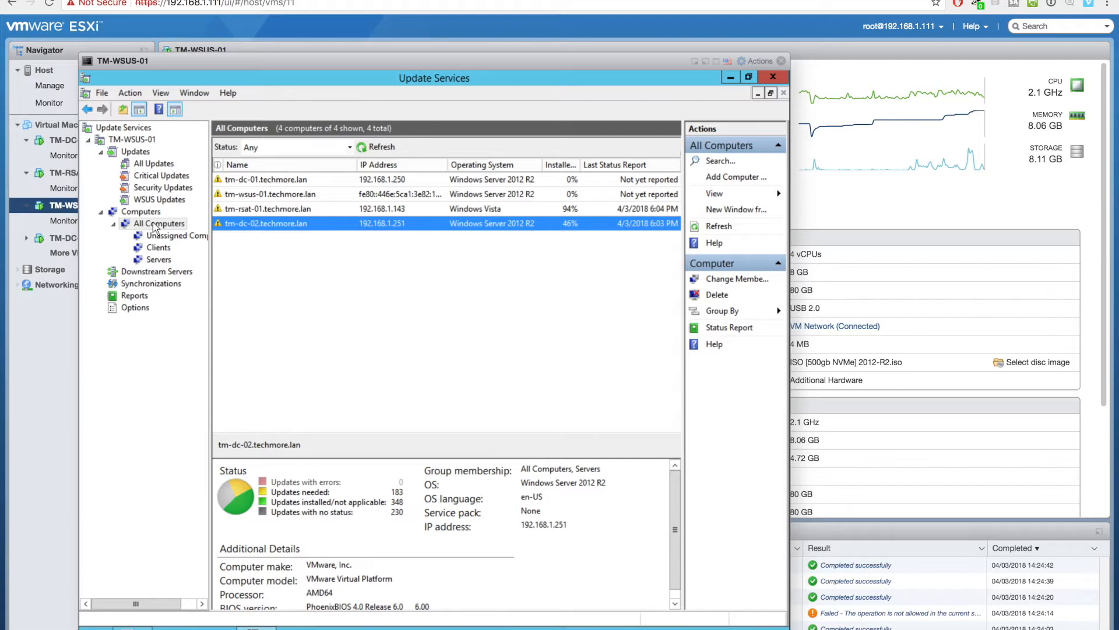
{"action": "left_click", "coordinate": [163, 236]}
{"action": "left_click", "coordinate": [308, 181]}
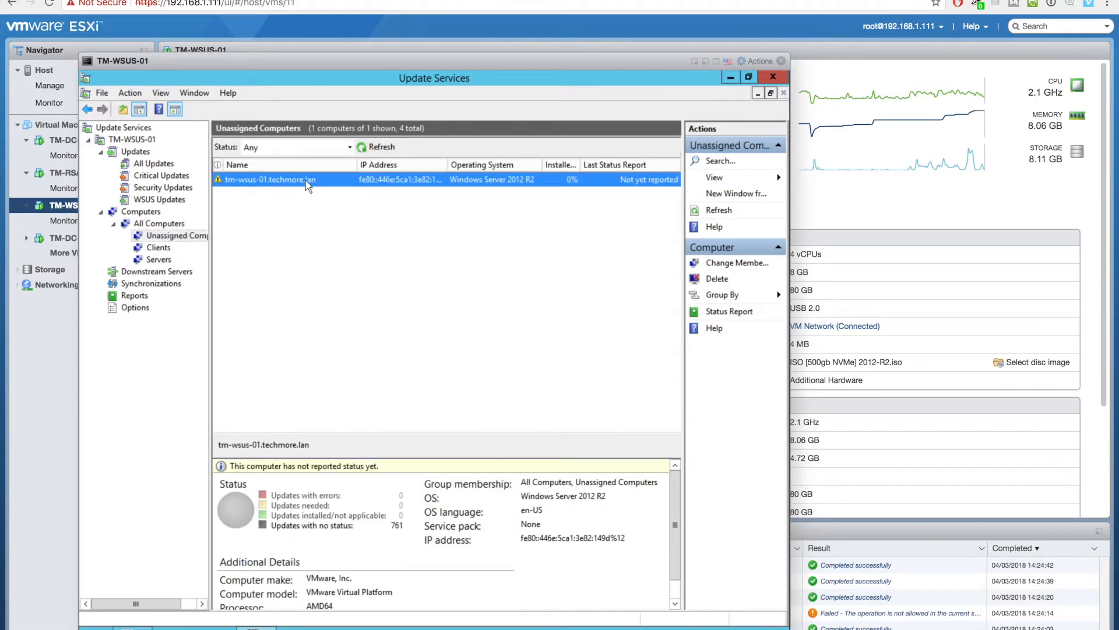
{"action": "right_click", "coordinate": [306, 180]}
{"action": "left_click", "coordinate": [349, 195]}
{"action": "left_click", "coordinate": [330, 292]}
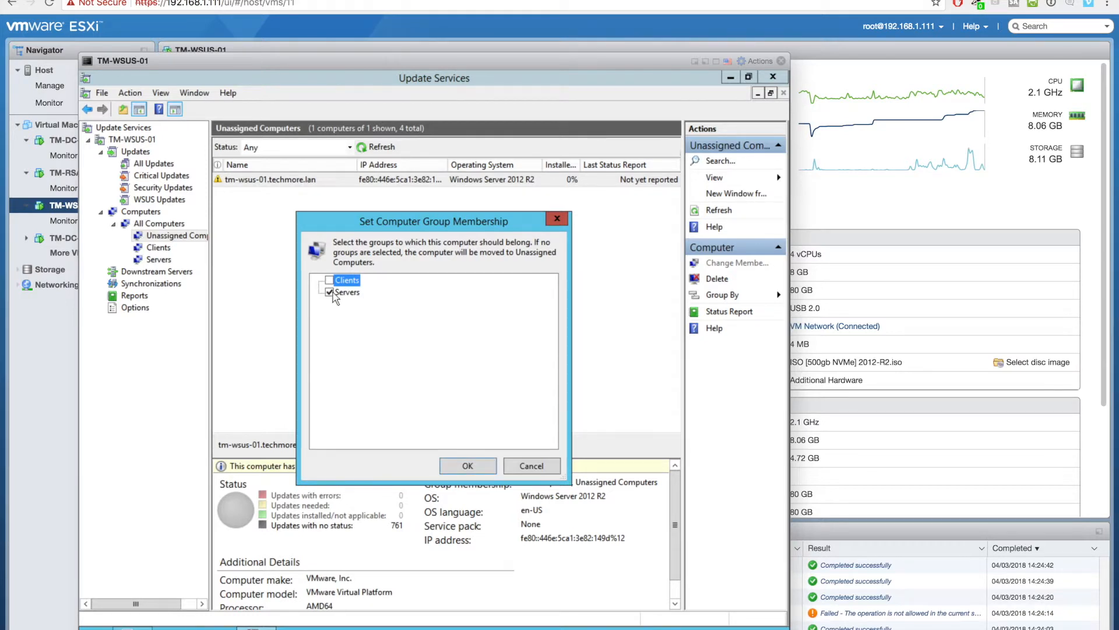
{"action": "left_click", "coordinate": [466, 464]}
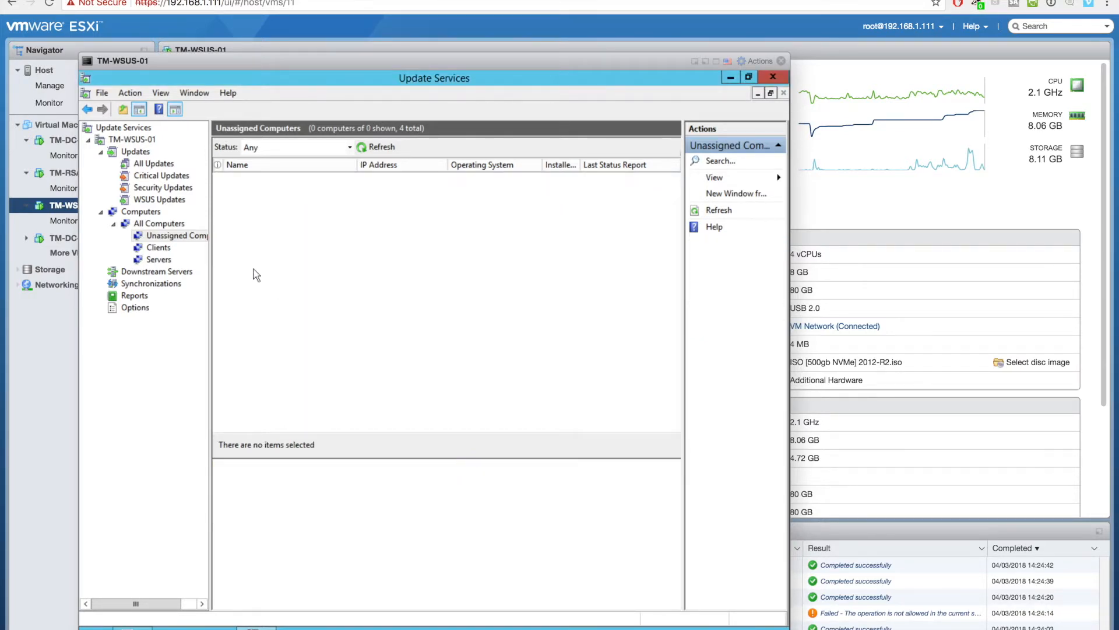
- Review the Servers and Clients groups, close the WSUS console, and open TM-RSAT-01's summary
{"action": "left_click", "coordinate": [169, 260]}
{"action": "left_click", "coordinate": [158, 248]}
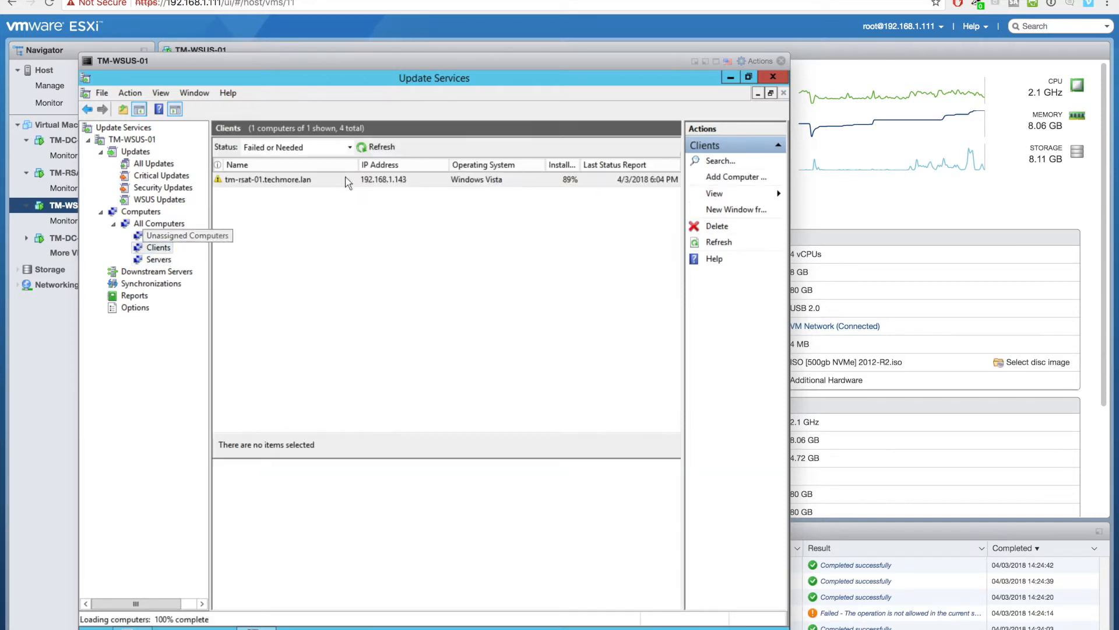
{"action": "left_click", "coordinate": [348, 182]}
{"action": "right_click", "coordinate": [348, 182]}
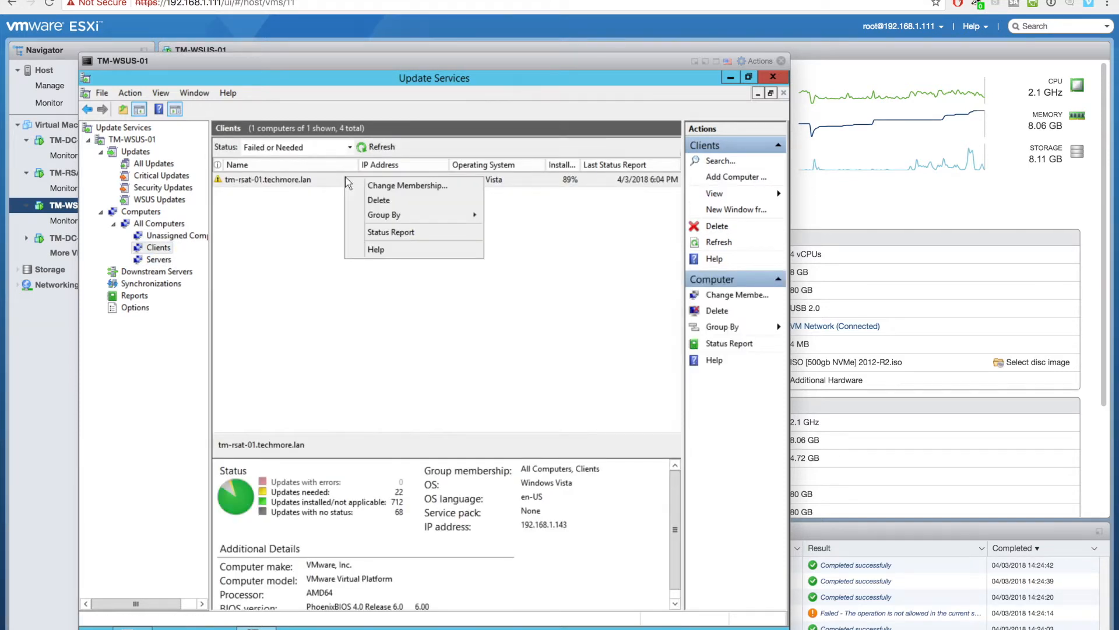
{"action": "left_click", "coordinate": [323, 240]}
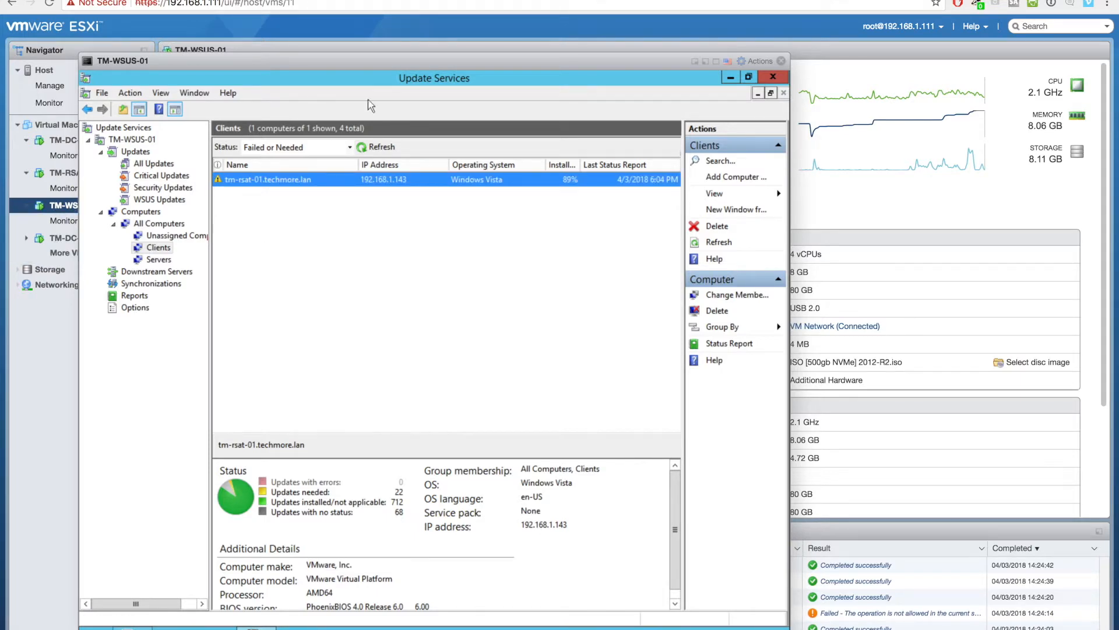
{"action": "left_click", "coordinate": [783, 60]}
{"action": "left_click", "coordinate": [96, 173]}
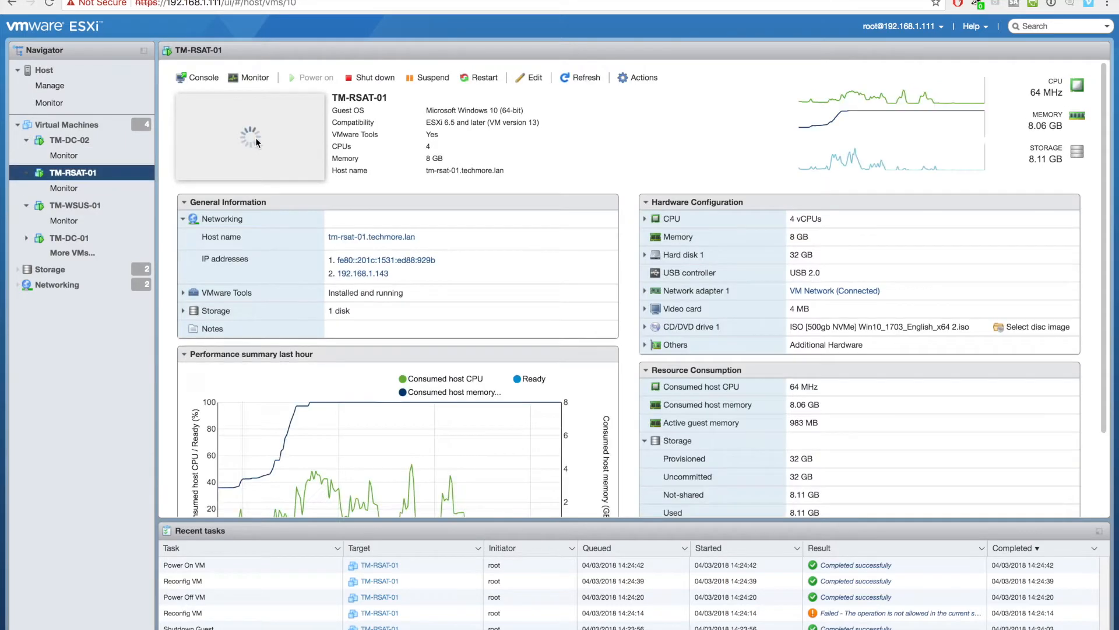
- Open TM-RSAT-01's console from its summary-page thumbnail
{"action": "left_click", "coordinate": [255, 140]}
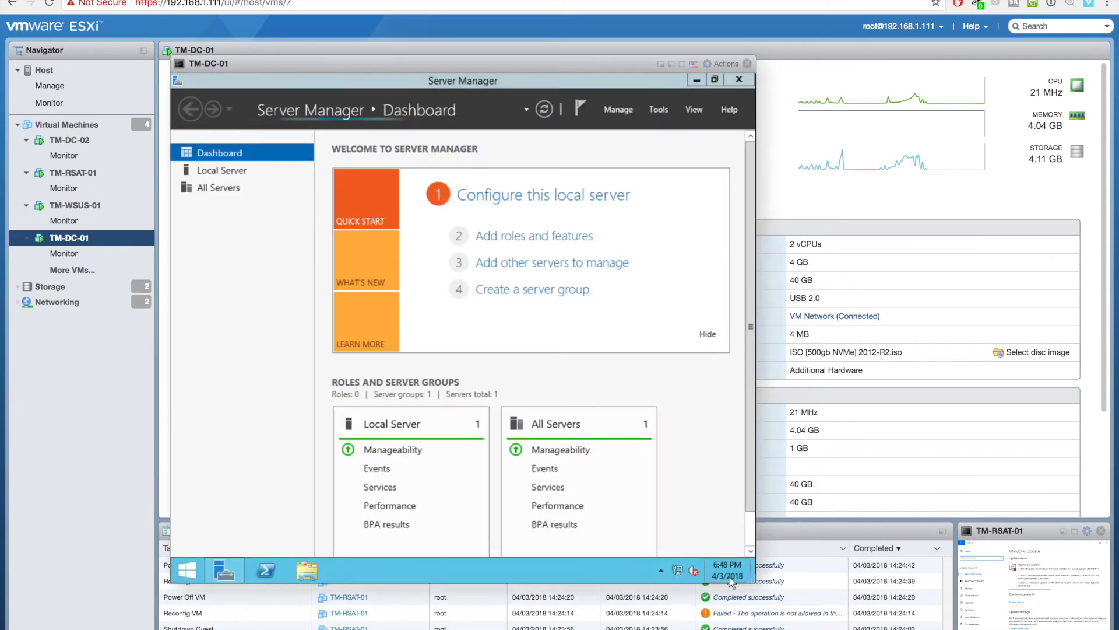
- Set TM-DC-01's time zone to (UTC-05:00) Eastern Time (US & Canada) and close its console
{"action": "right_click", "coordinate": [723, 574]}
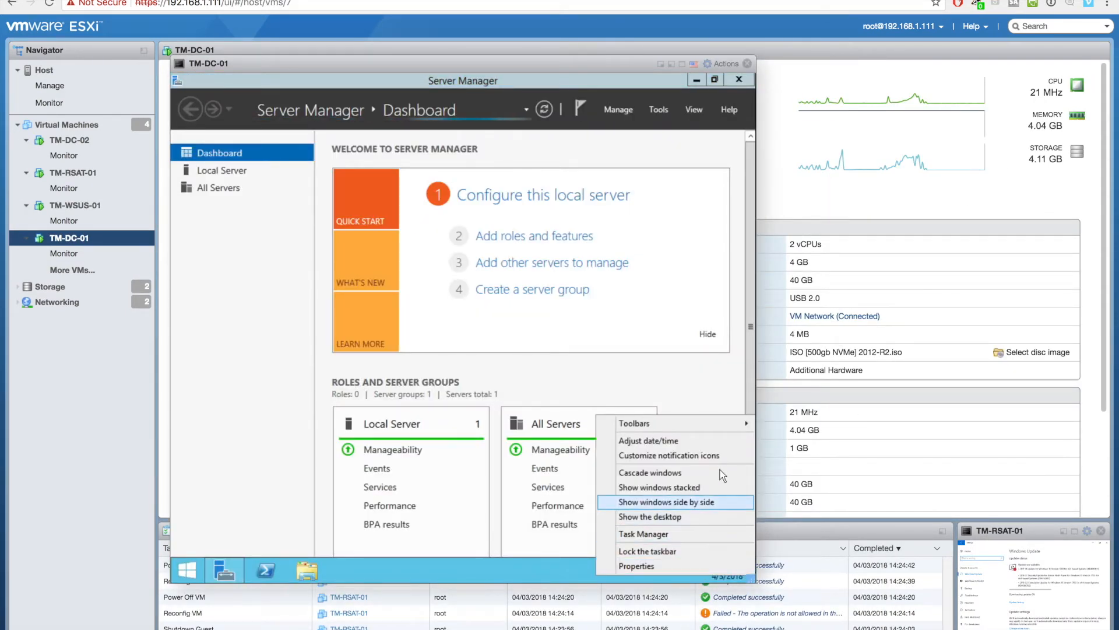
{"action": "left_click", "coordinate": [710, 442]}
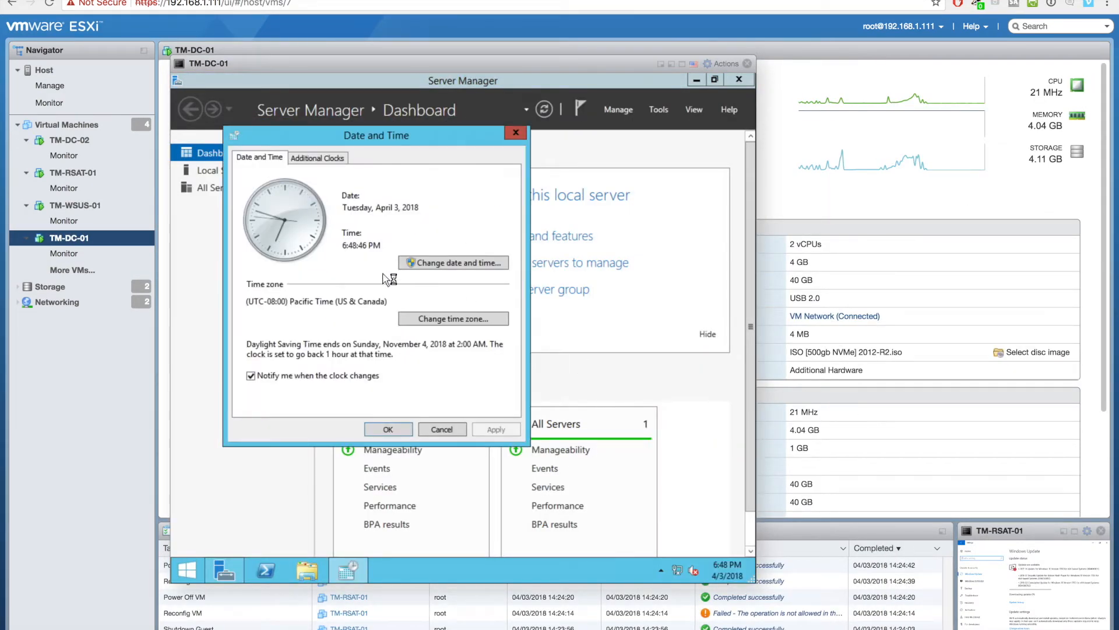
{"action": "left_click", "coordinate": [441, 264]}
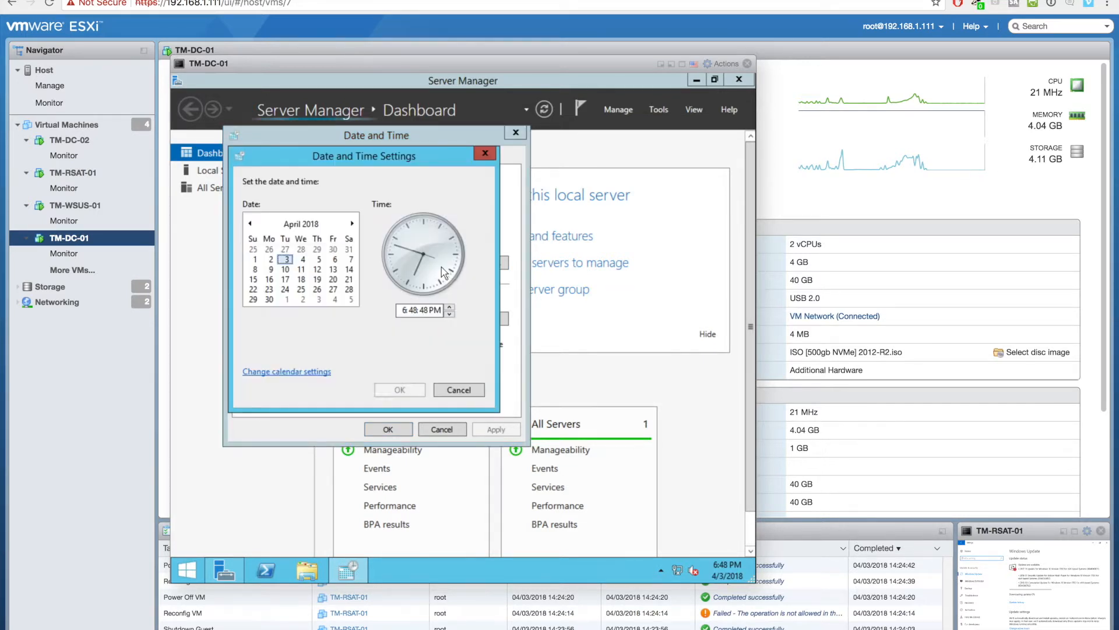
{"action": "left_click", "coordinate": [457, 387]}
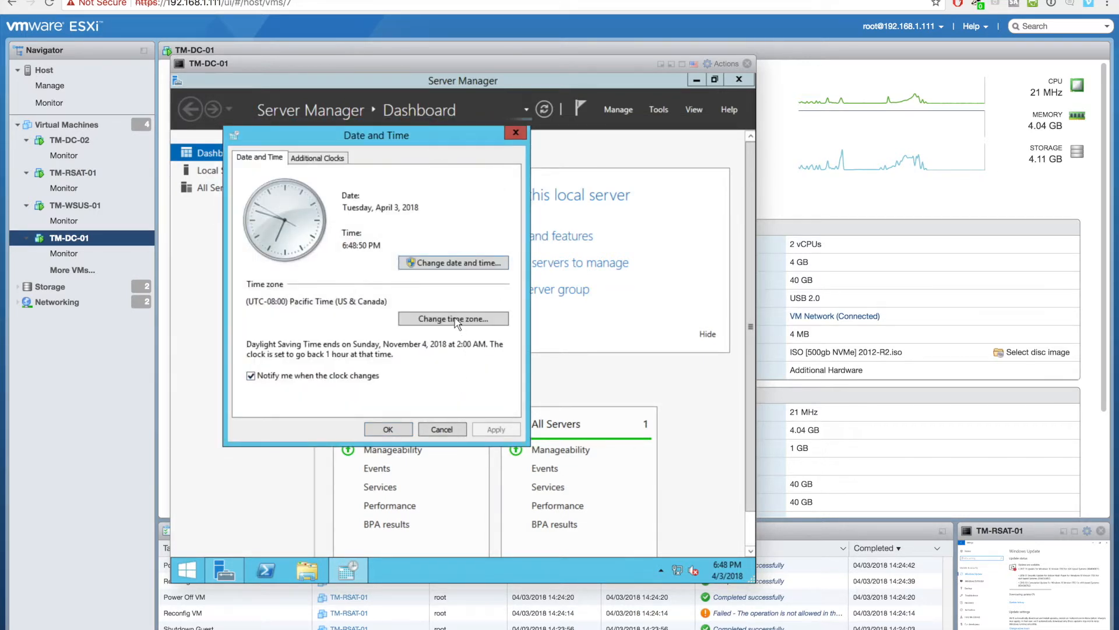
{"action": "left_click", "coordinate": [453, 319]}
{"action": "left_click", "coordinate": [417, 217]}
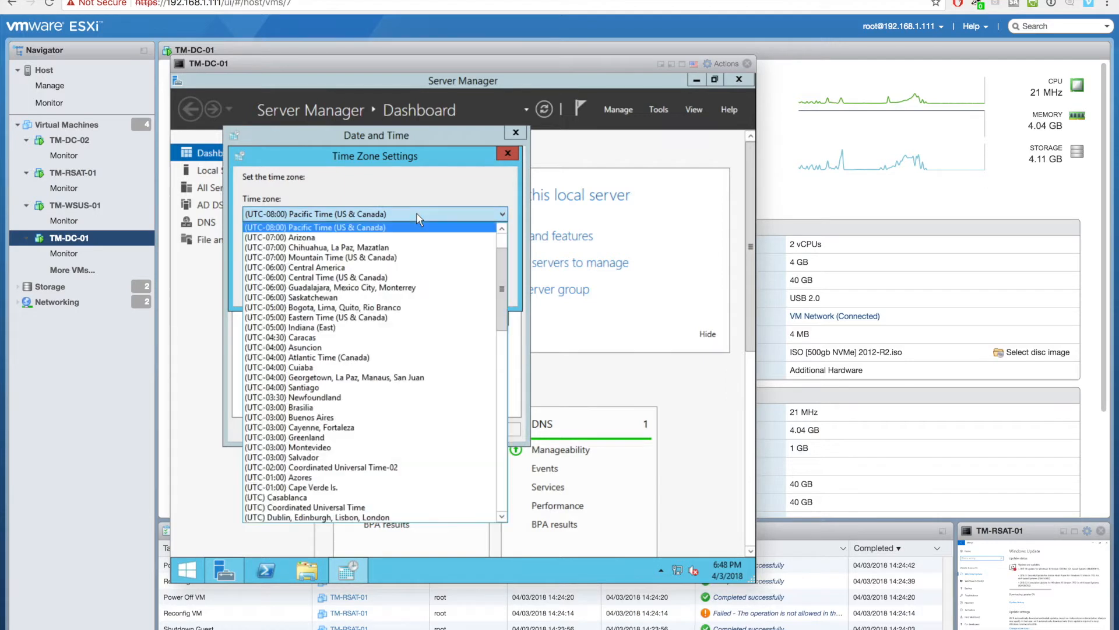
{"action": "left_click", "coordinate": [377, 318]}
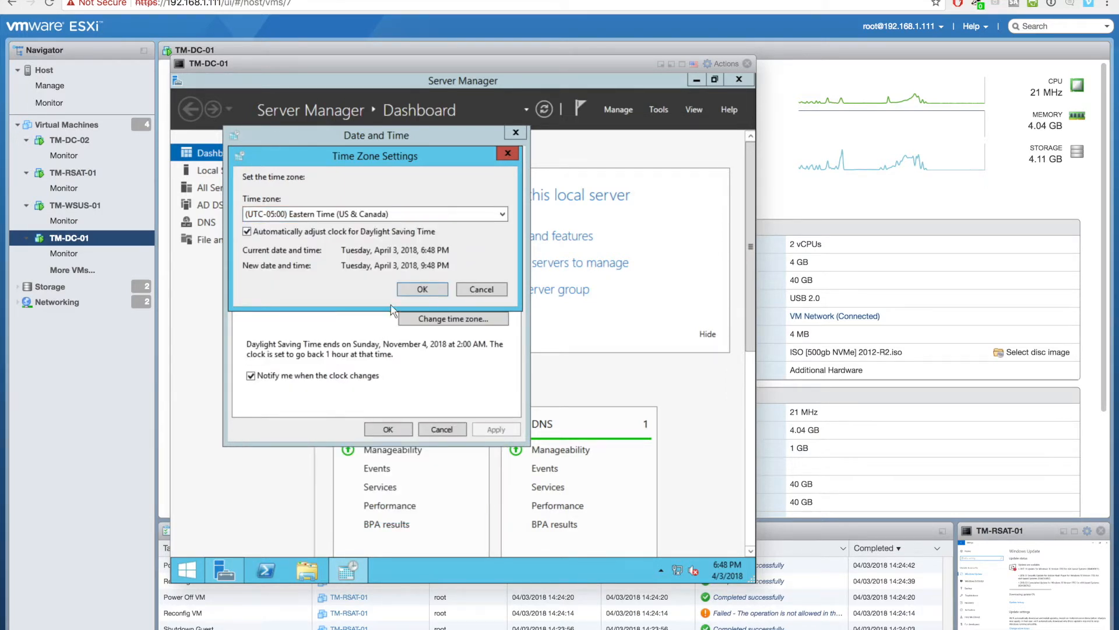
{"action": "left_click", "coordinate": [422, 289]}
{"action": "left_click", "coordinate": [388, 430]}
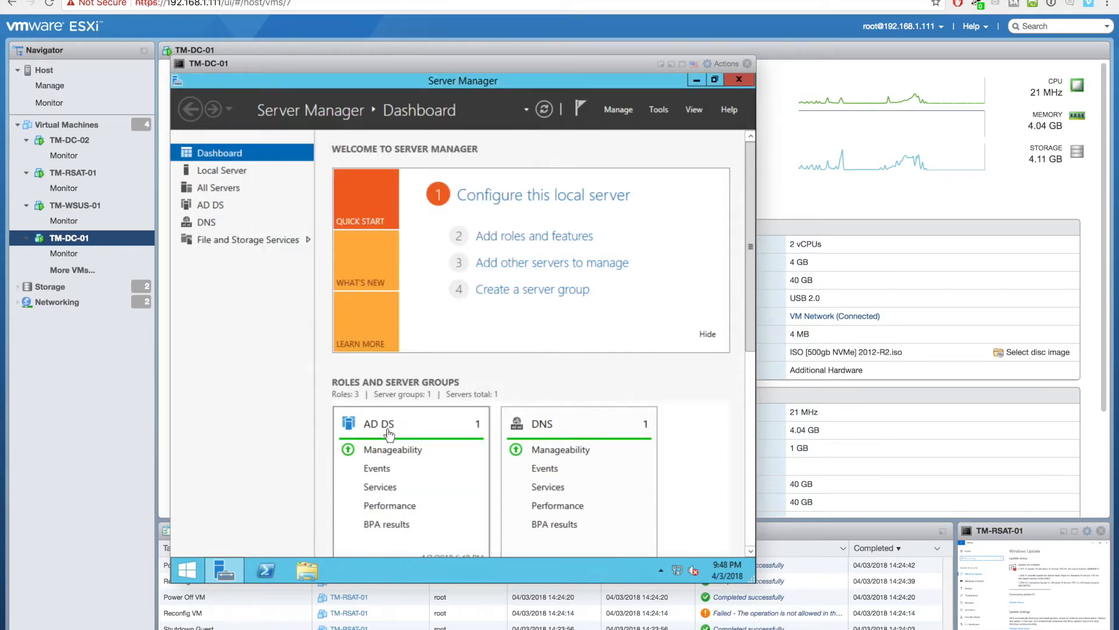
{"action": "left_click", "coordinate": [747, 64]}
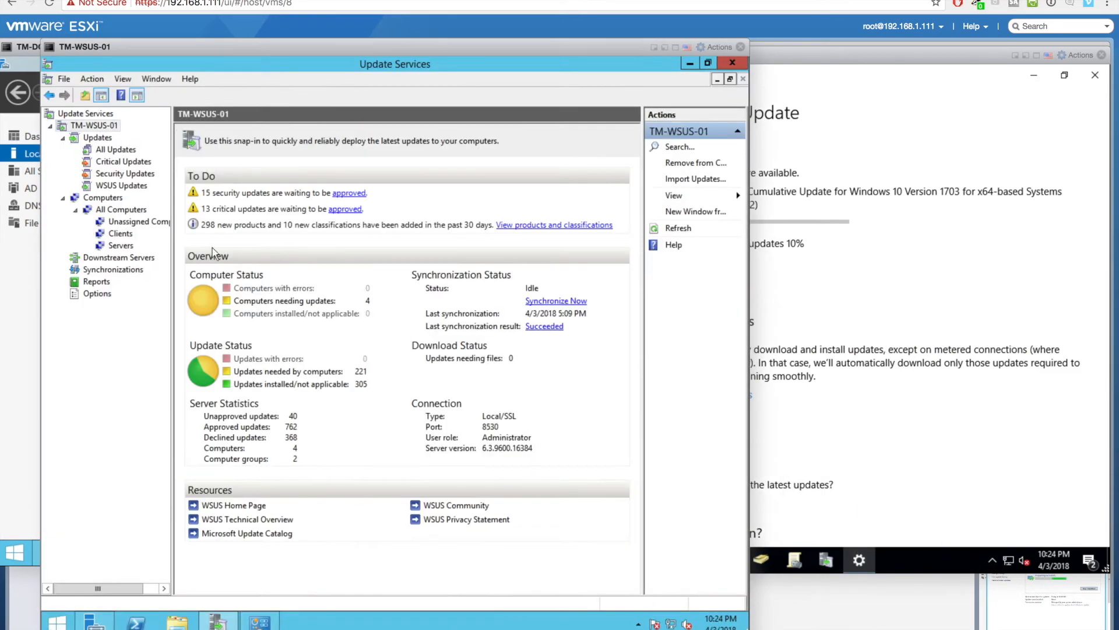
- Refresh the All Updates list and select the three remaining unapproved updates
{"action": "left_click", "coordinate": [120, 149]}
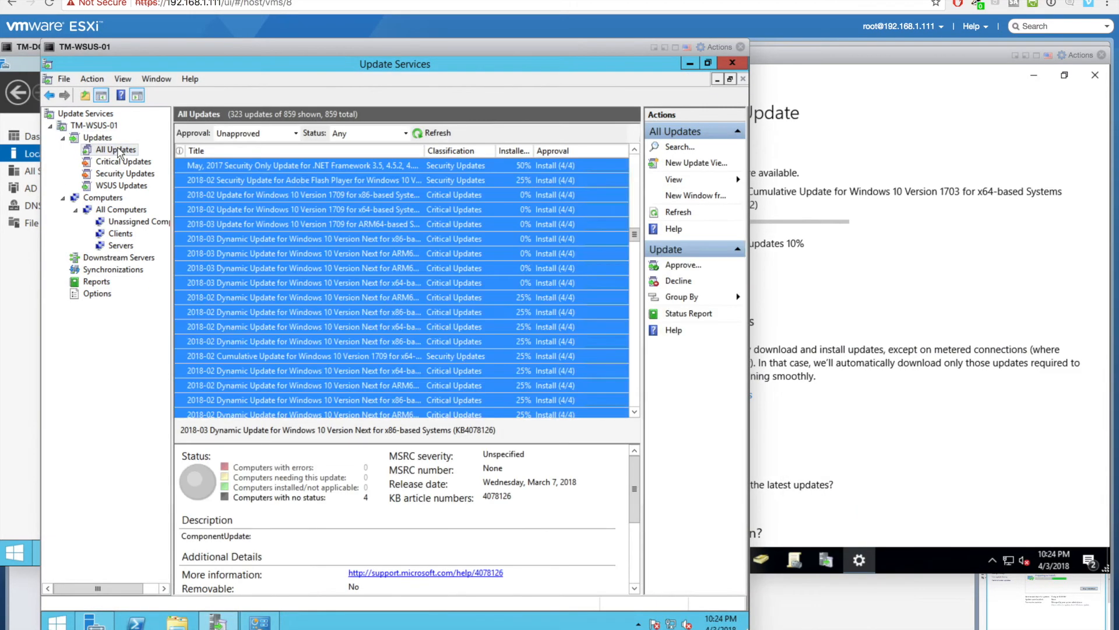
{"action": "left_click", "coordinate": [431, 133]}
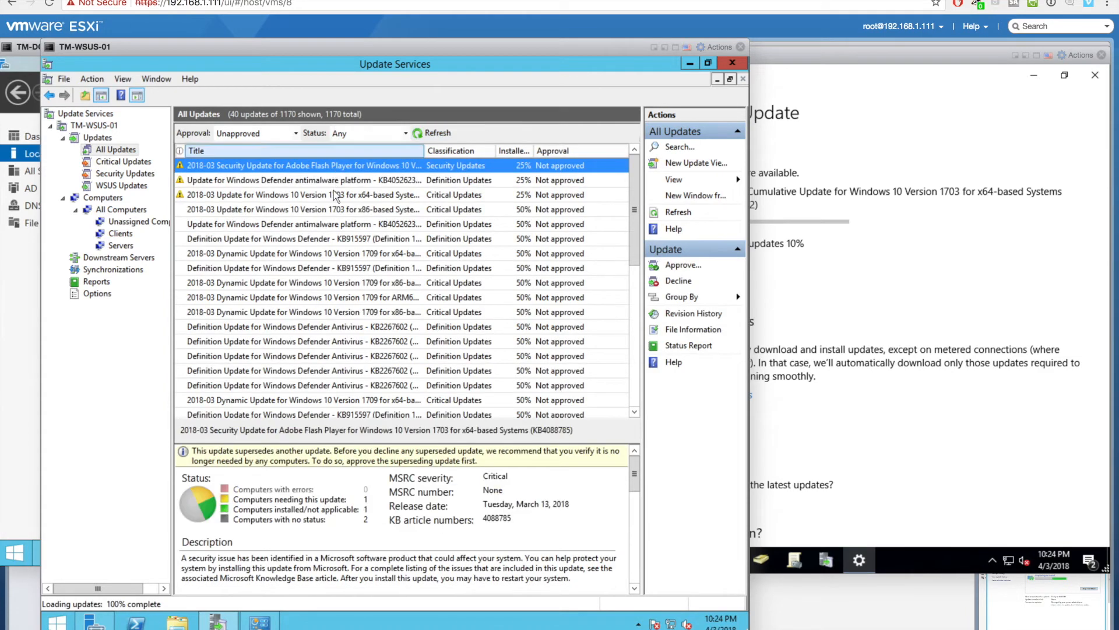
{"action": "left_click", "coordinate": [336, 195], "text": "shift"}
- Approve them for install on All Computers, applying the approval to the child groups
{"action": "right_click", "coordinate": [337, 196]}
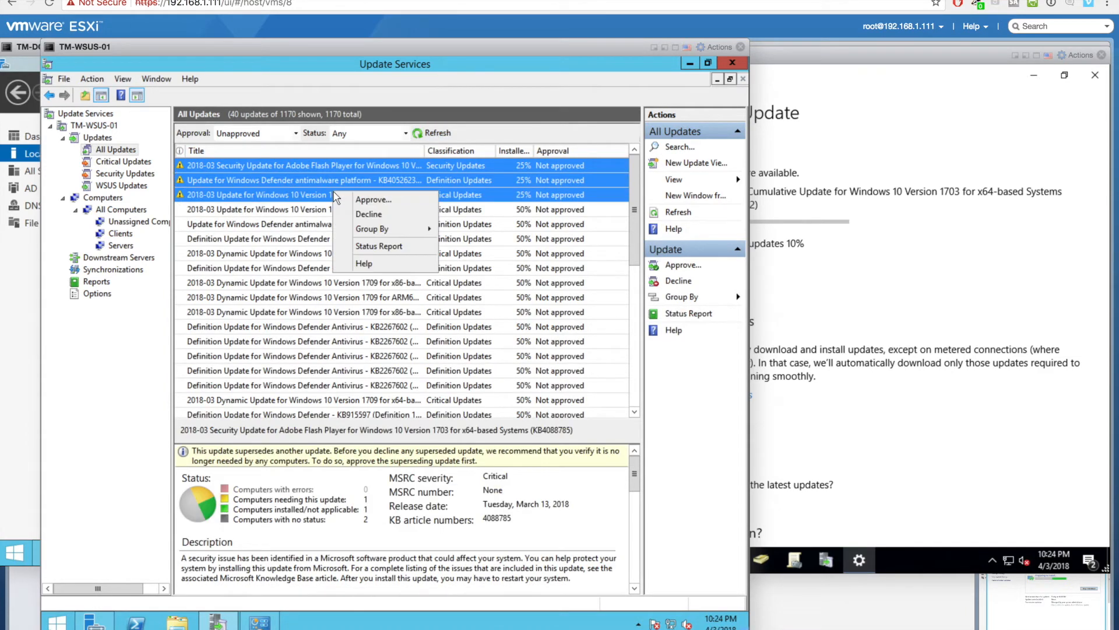
{"action": "left_click", "coordinate": [359, 201]}
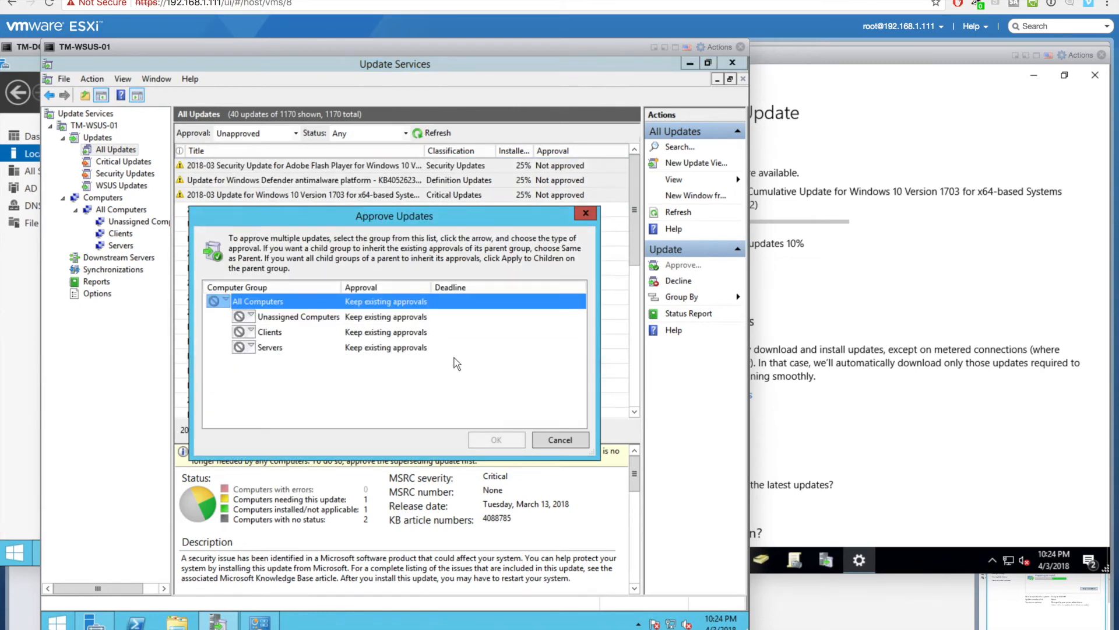
{"action": "right_click", "coordinate": [374, 300]}
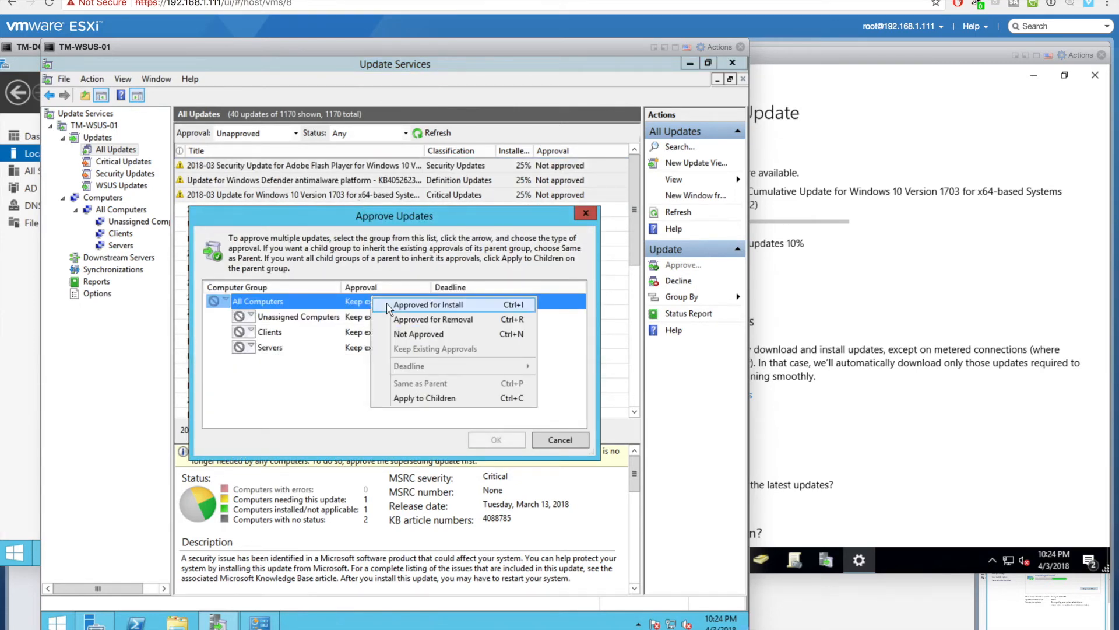
{"action": "left_click", "coordinate": [388, 304]}
{"action": "right_click", "coordinate": [350, 303]}
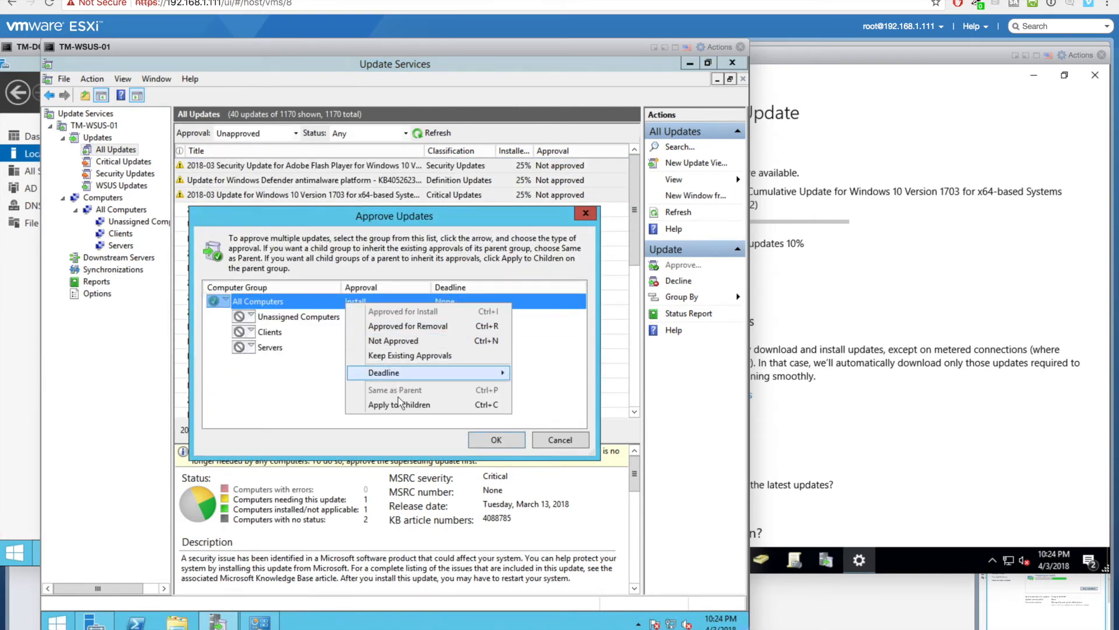
{"action": "left_click", "coordinate": [401, 407]}
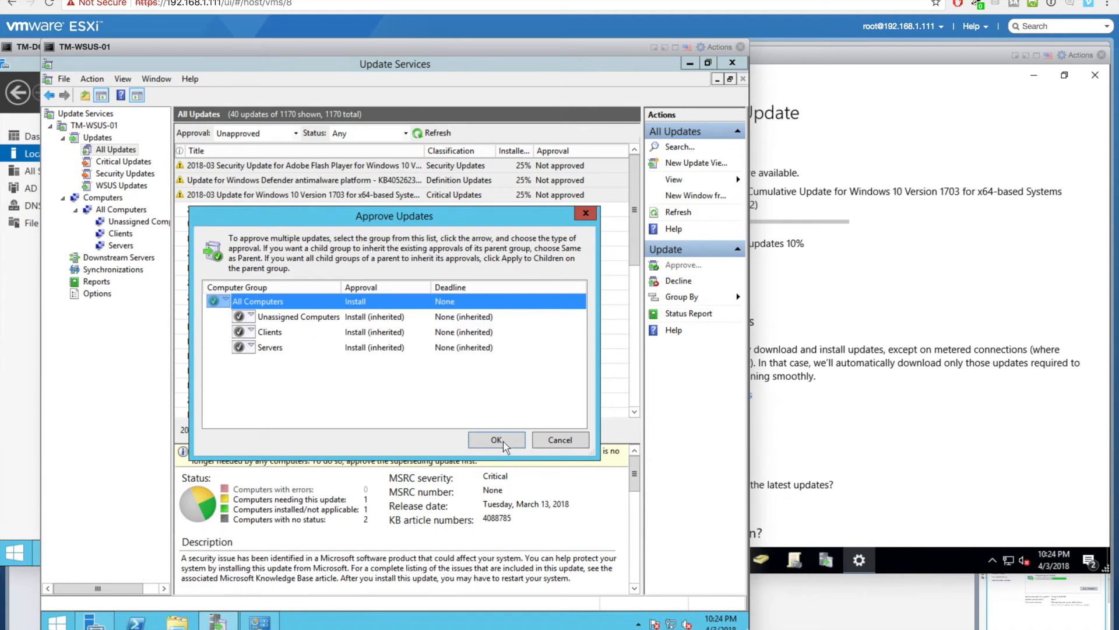
{"action": "left_click", "coordinate": [496, 440]}
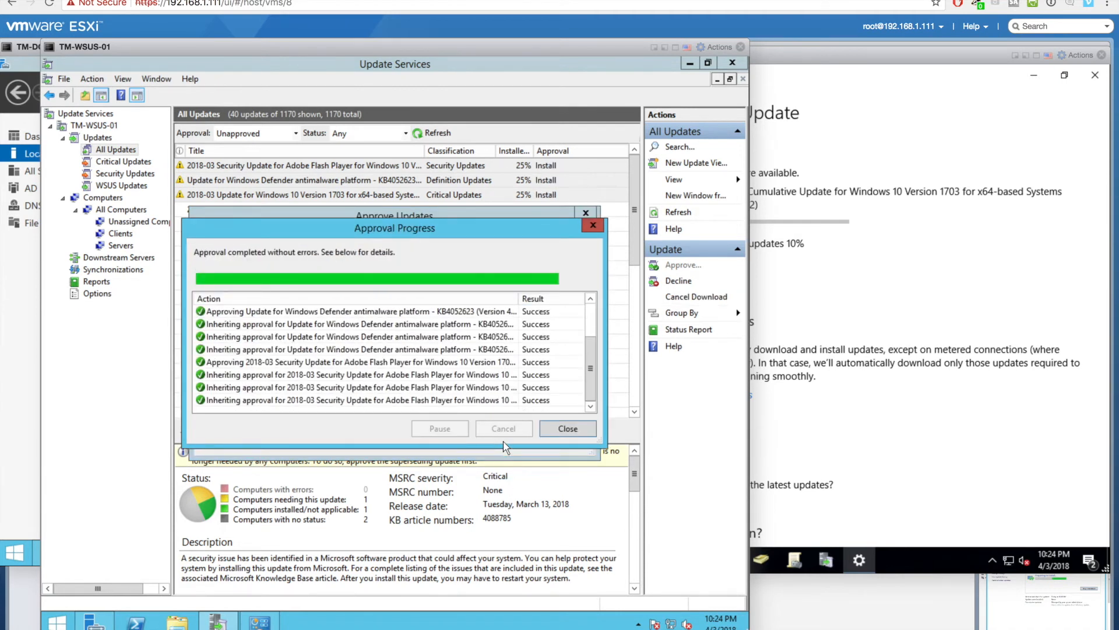
{"action": "left_click", "coordinate": [578, 431]}
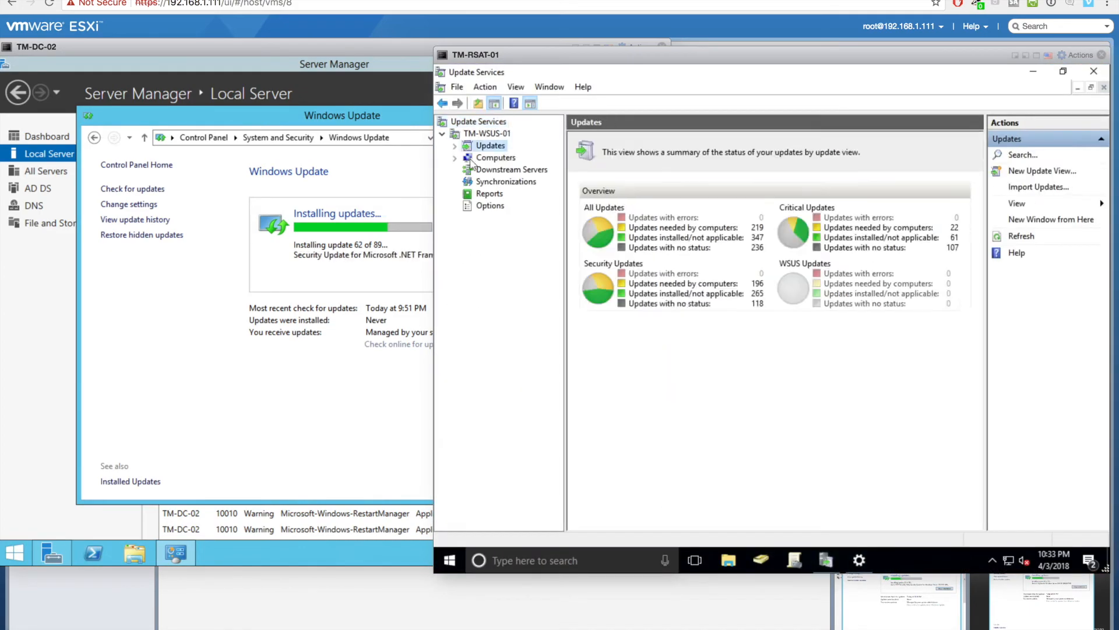
- Check Windows Update on TM-RSAT-01, then restart TM-WSUS-01 to finish installing its updates
{"action": "left_click", "coordinate": [860, 559]}
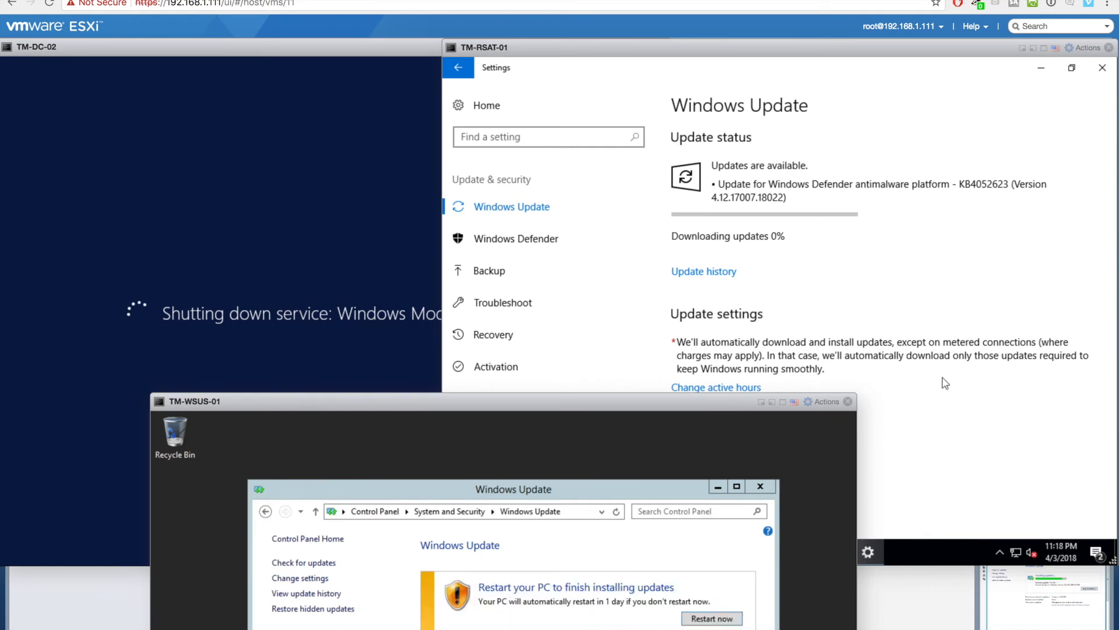
{"action": "left_click", "coordinate": [721, 624]}
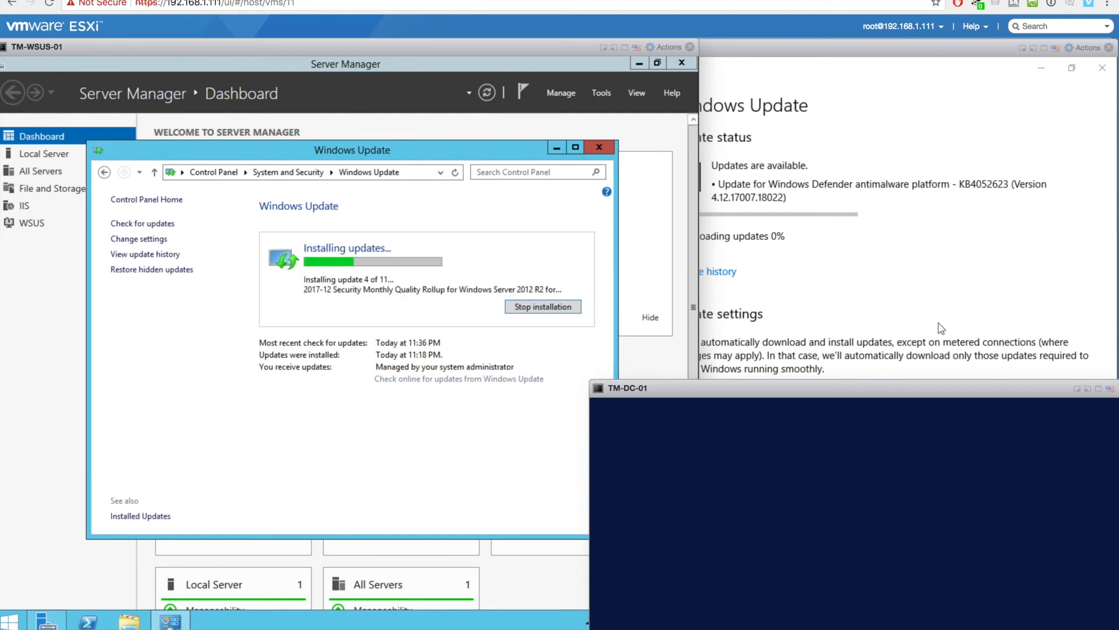
{"action": "left_click", "coordinate": [585, 228]}
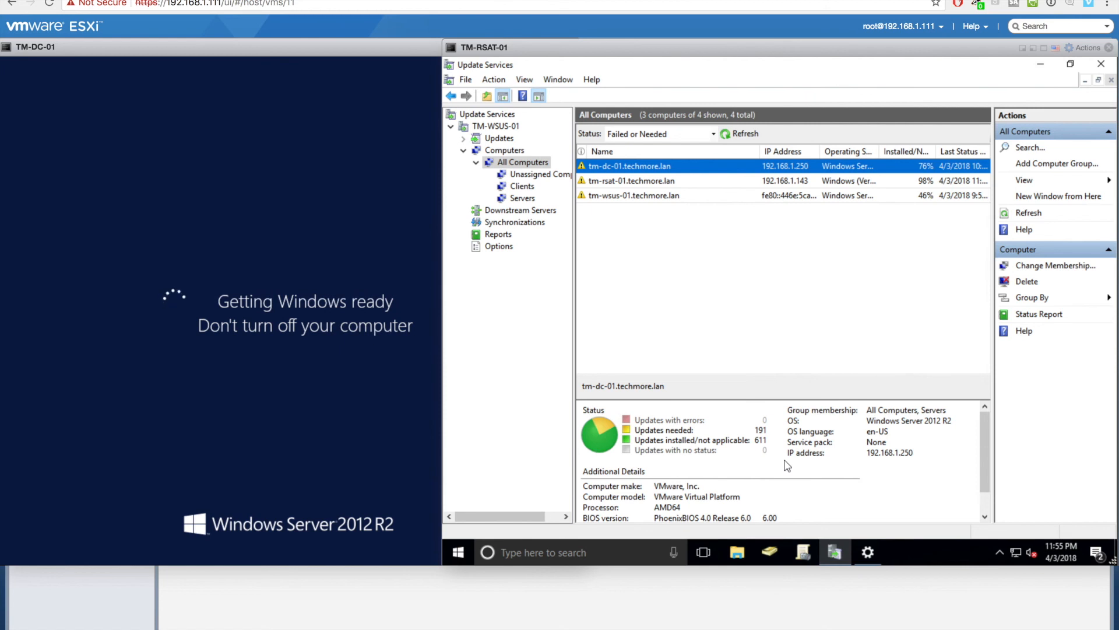
- Refresh the WSUS computer list and close the TM-DC-01 console
{"action": "left_click", "coordinate": [739, 137]}
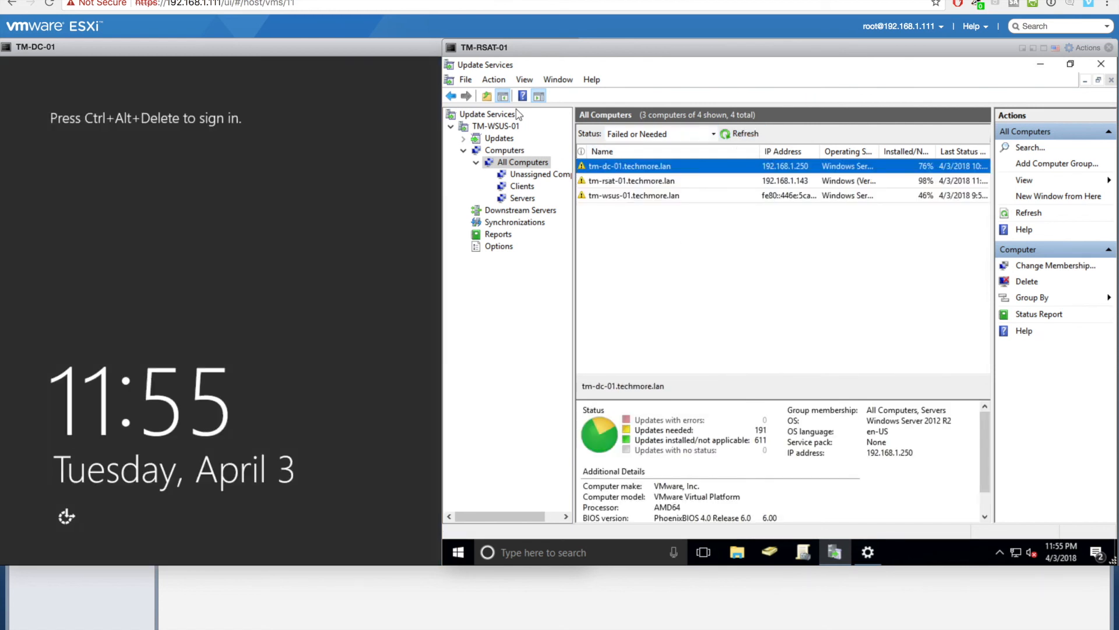
{"action": "left_click", "coordinate": [499, 127]}
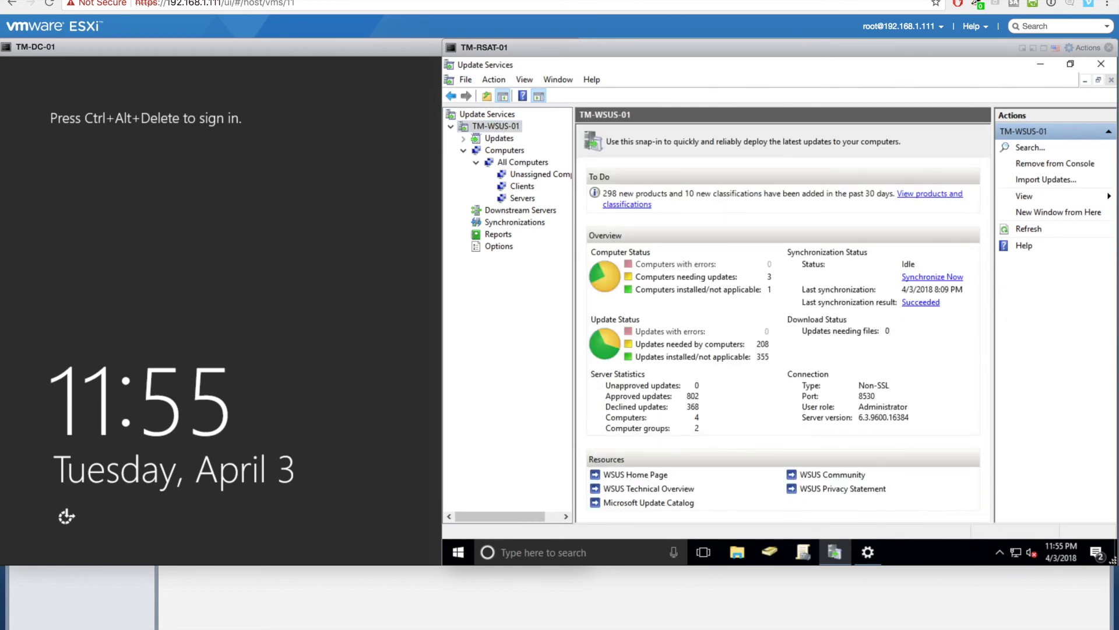
{"action": "left_click", "coordinate": [364, 101]}
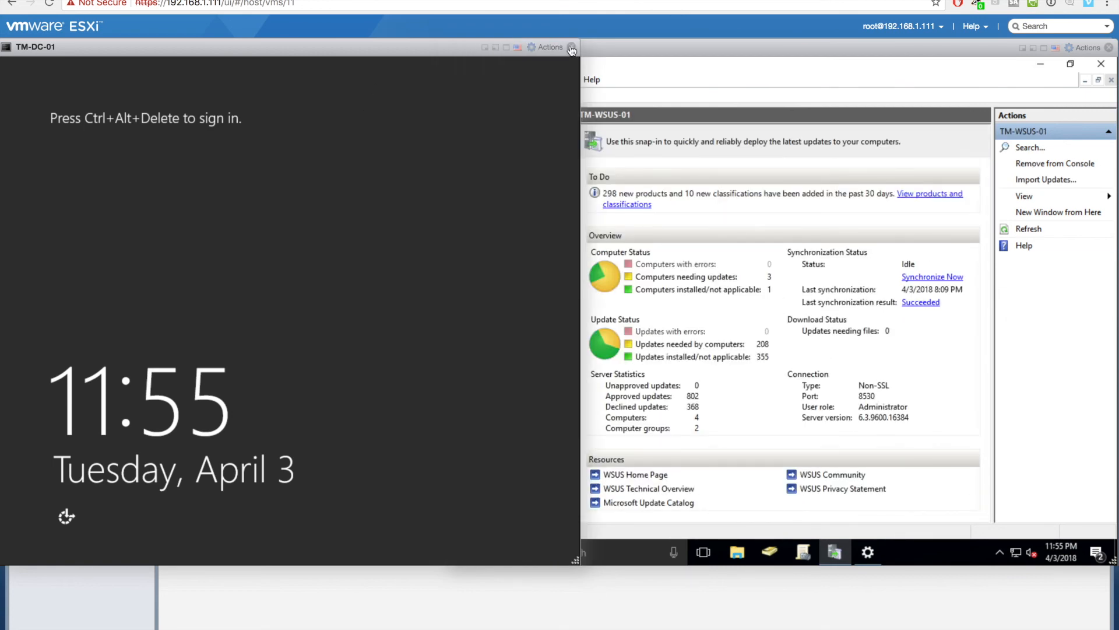
{"action": "left_click", "coordinate": [571, 47]}
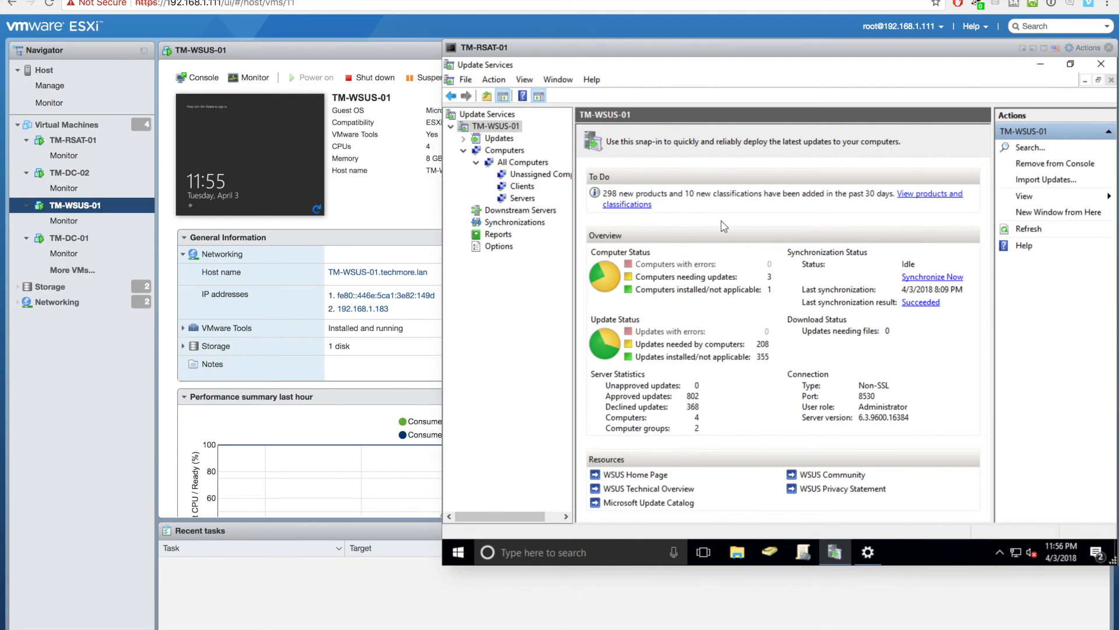
- Schedule automatic synchronization once per day, starting at 7:11:01 PM
{"action": "left_click", "coordinate": [538, 224]}
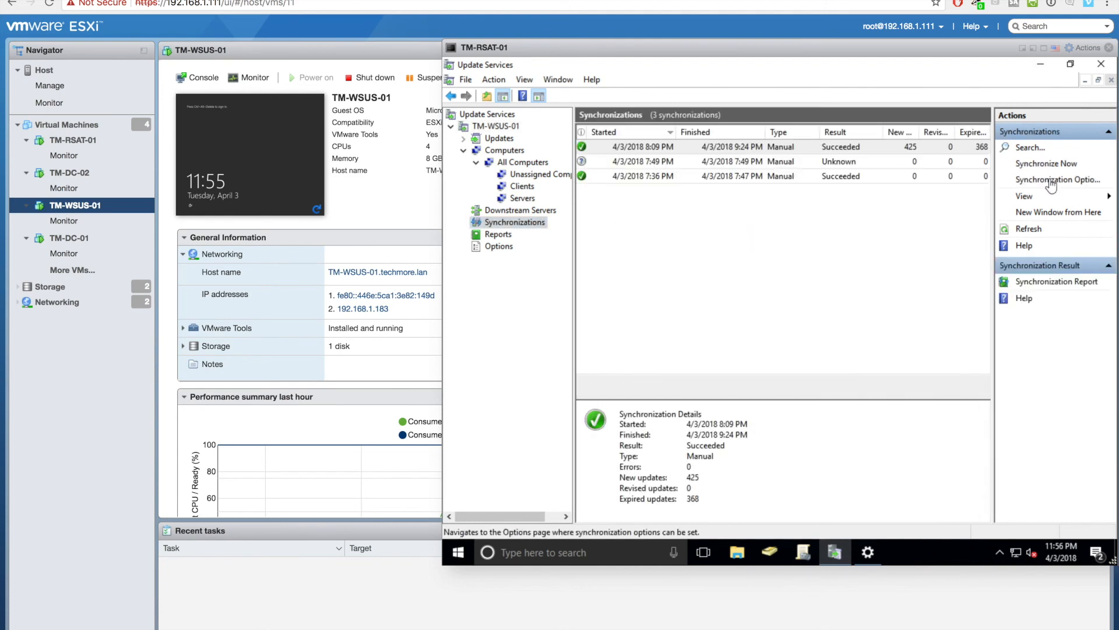
{"action": "left_click", "coordinate": [1051, 181]}
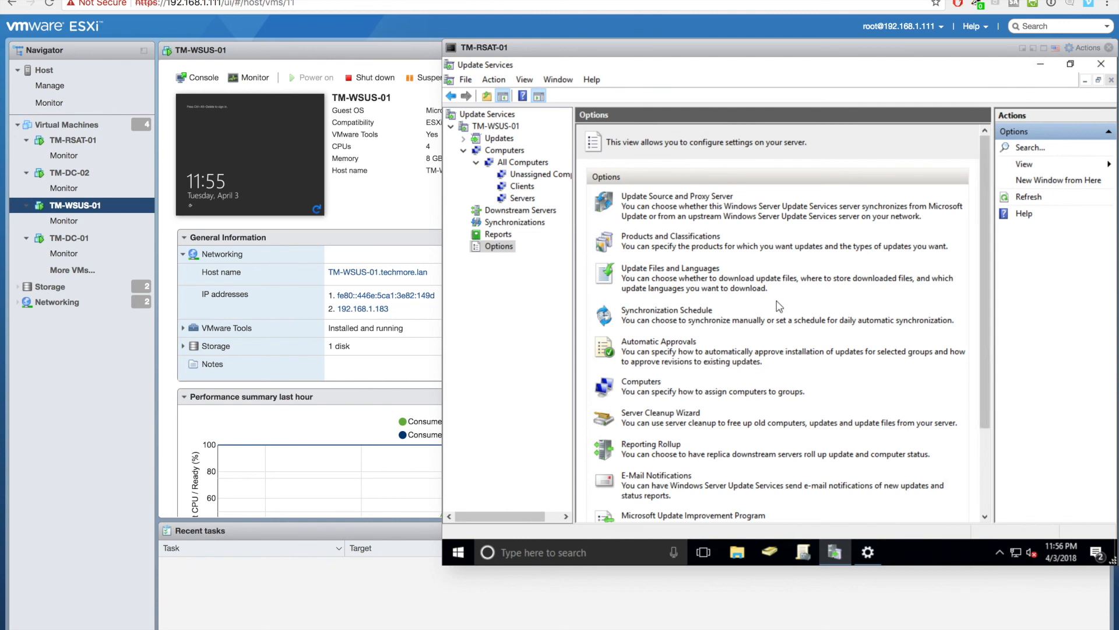
{"action": "left_click", "coordinate": [682, 314]}
{"action": "left_click", "coordinate": [712, 245]}
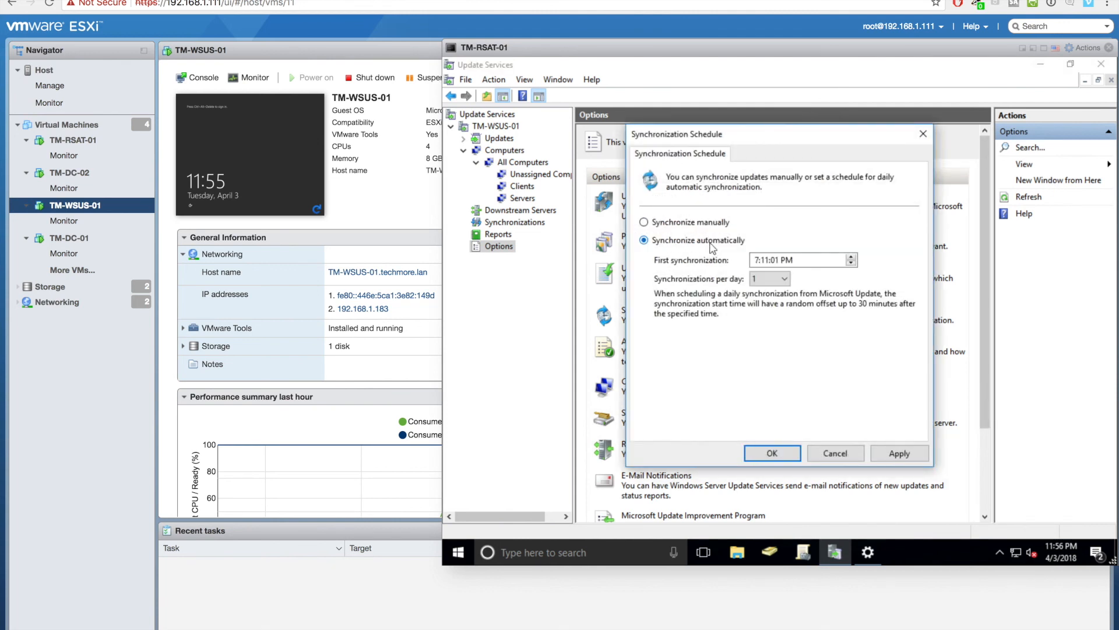